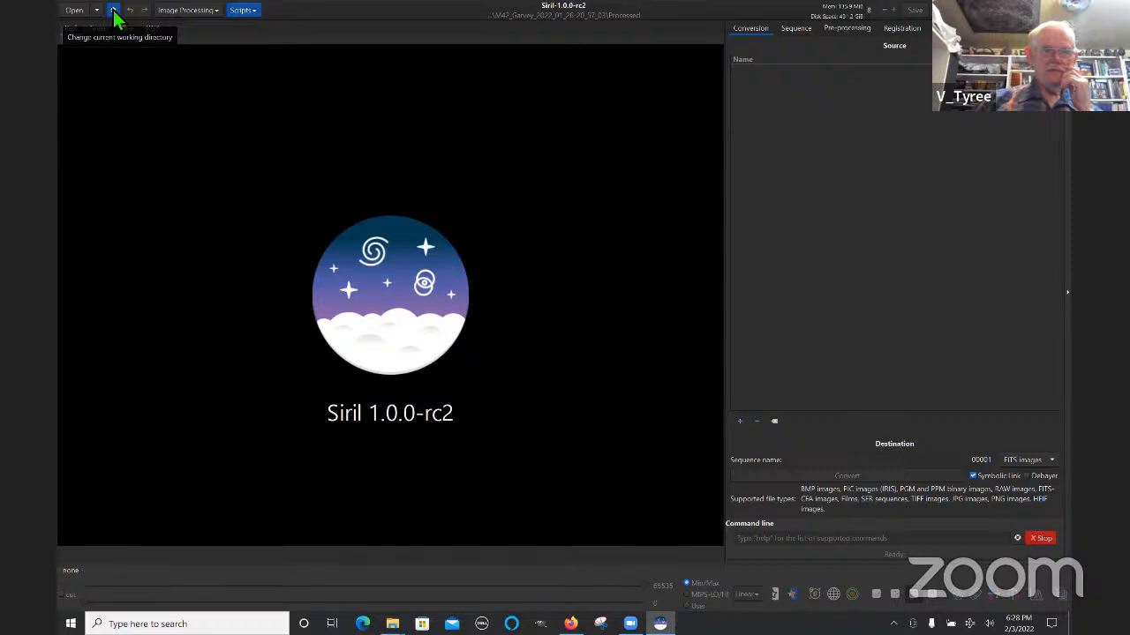
Step: Set the working directory to the Siril_GIMP_Processed folder inside Image Processing Class on the Samsung T5 (D:) drive
click(113, 10)
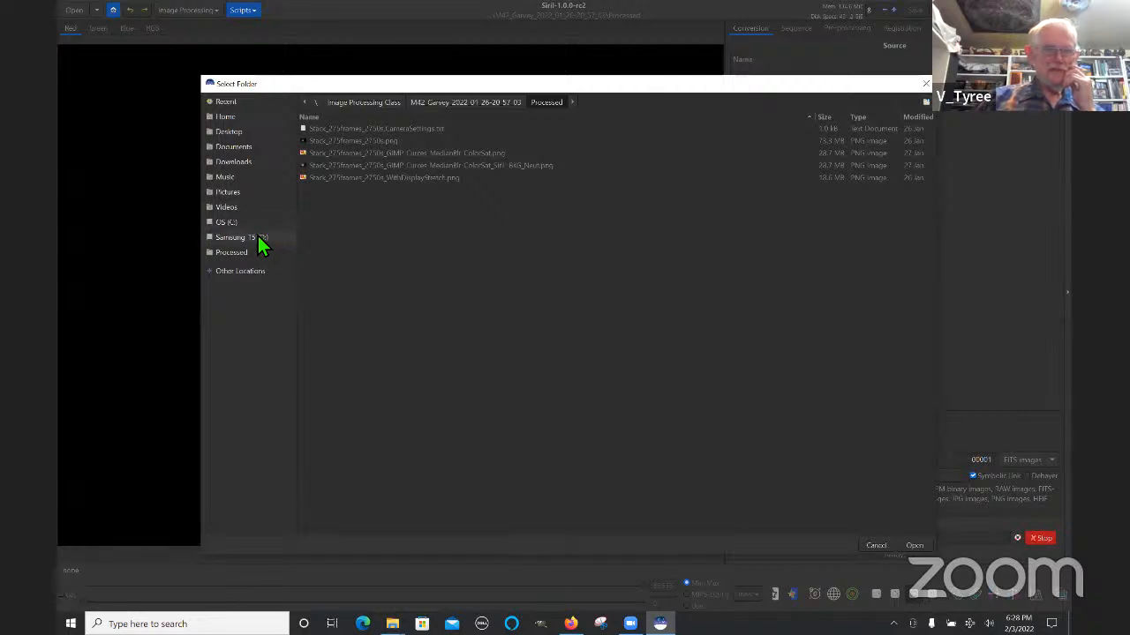
click(258, 237)
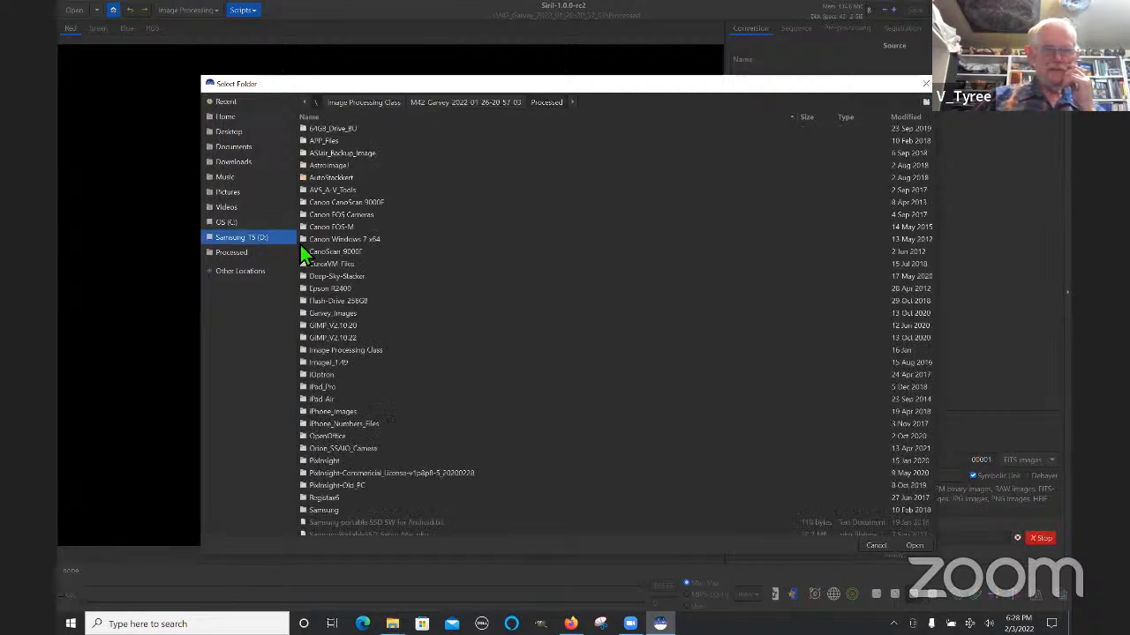
double_click(374, 351)
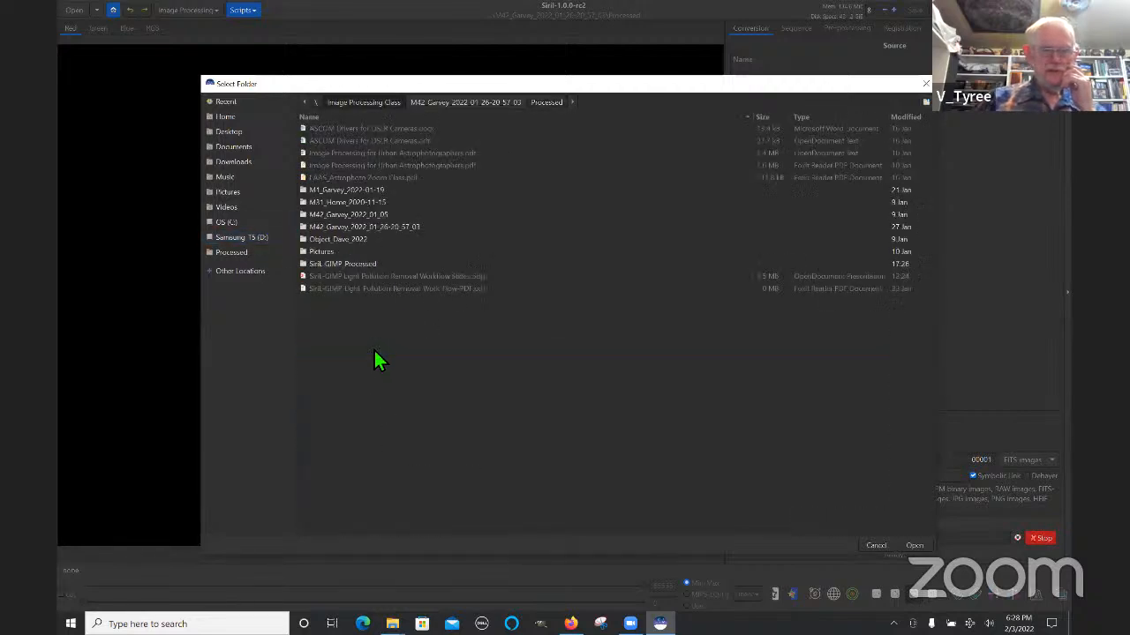
click(335, 265)
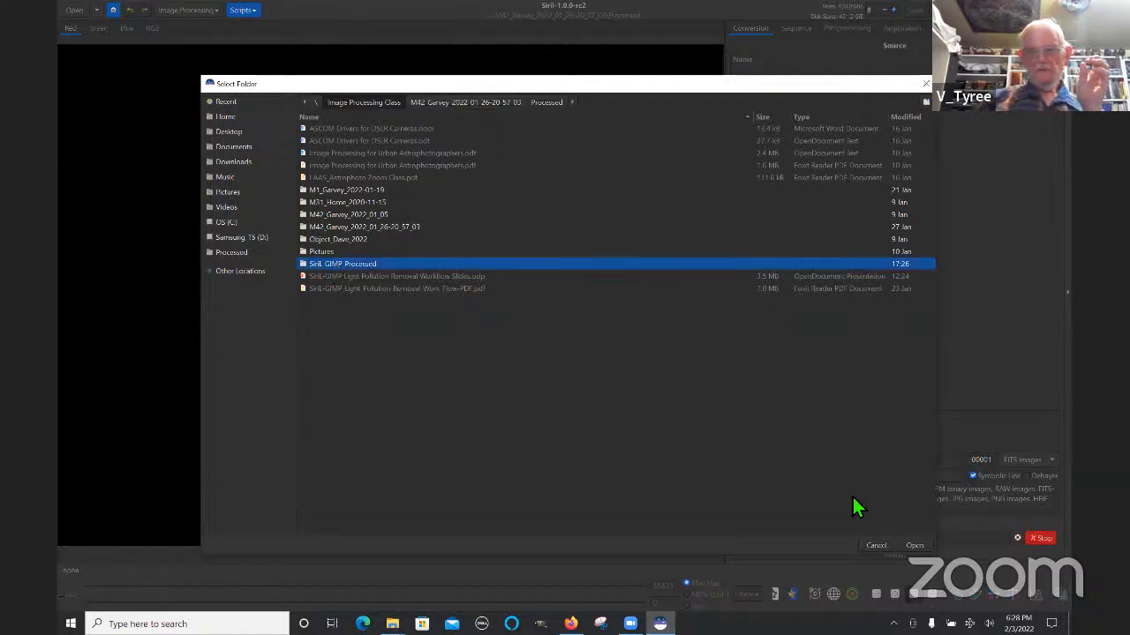
click(917, 545)
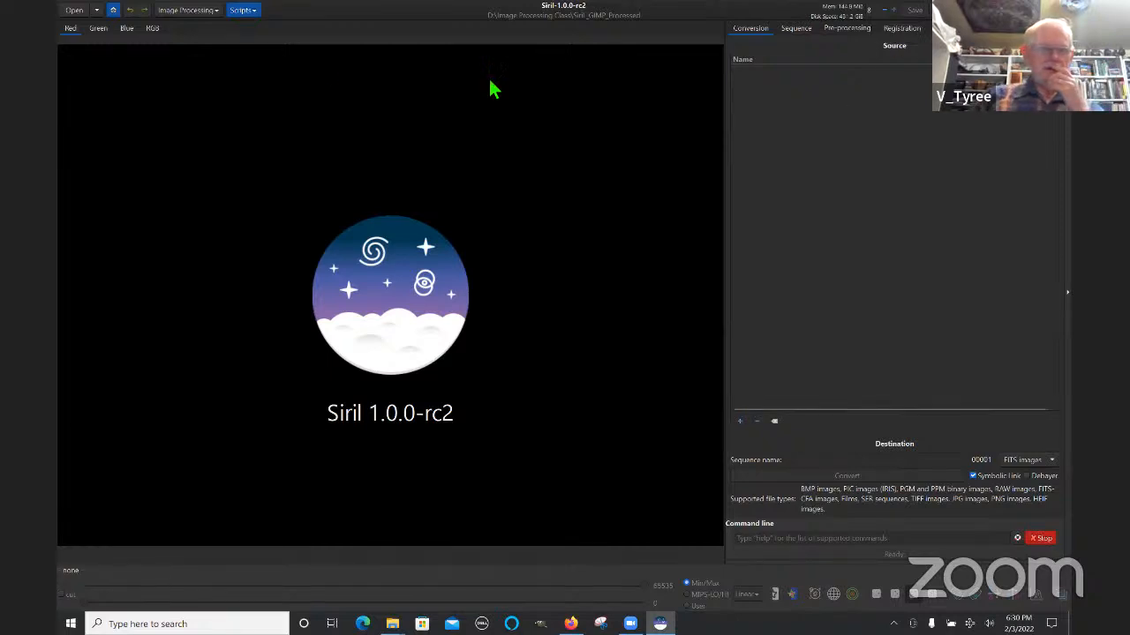
Step: Open Stack_32bits_271frames_2710s.fits from the 20_37_10-M1 subfolder of M1_Garvey_2022-01-19 in D:\Image Processing Class
click(73, 10)
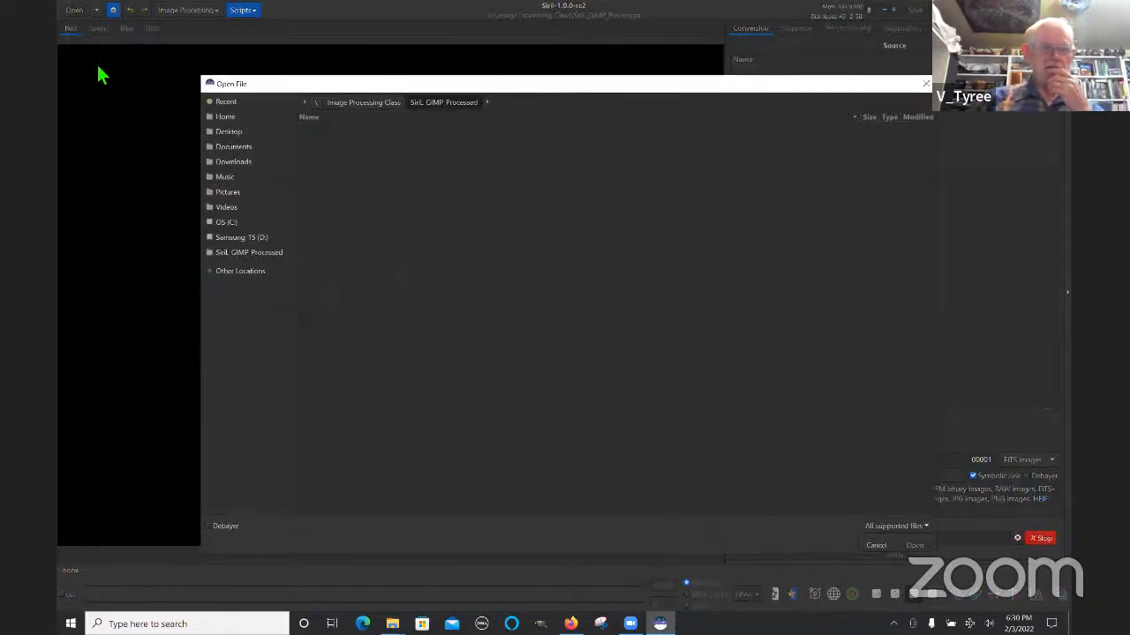
click(258, 238)
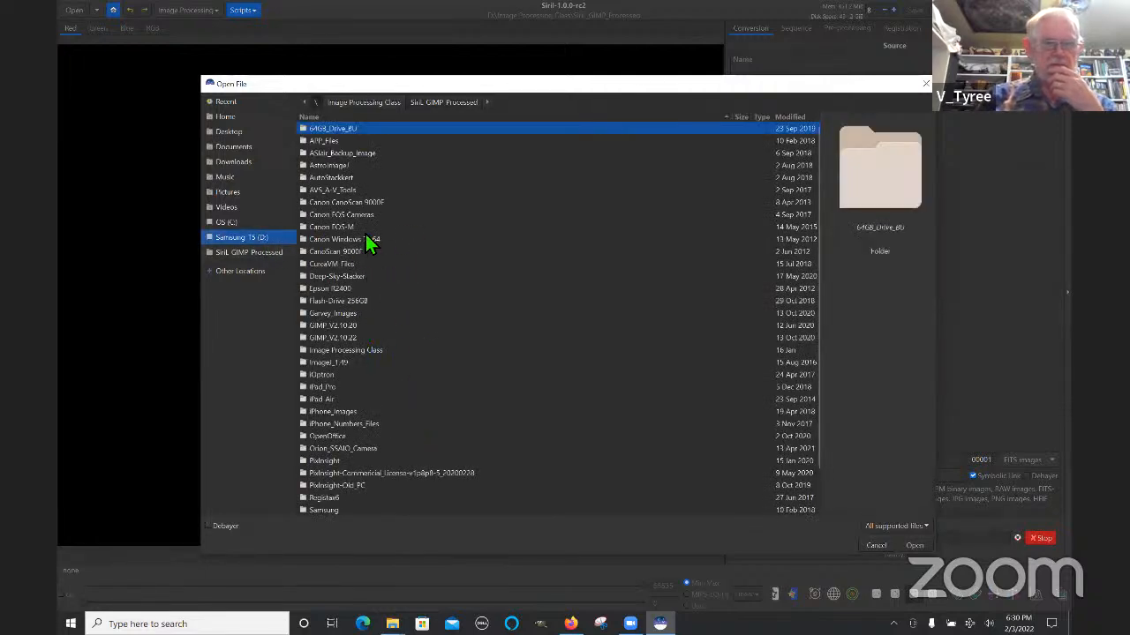
double_click(367, 349)
double_click(330, 130)
double_click(331, 129)
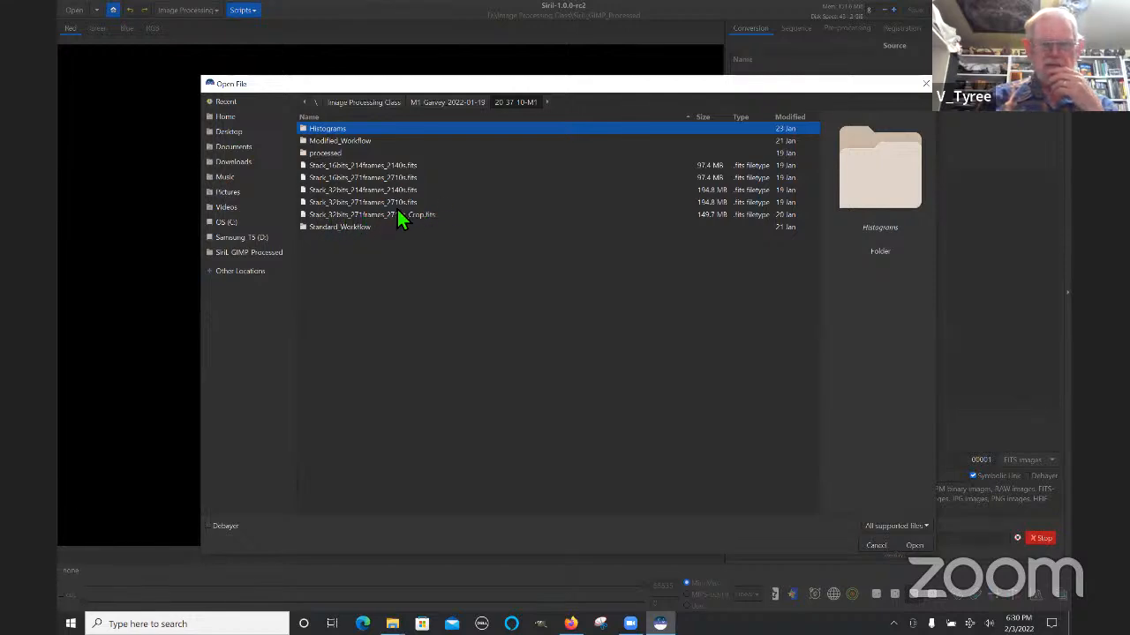
click(365, 202)
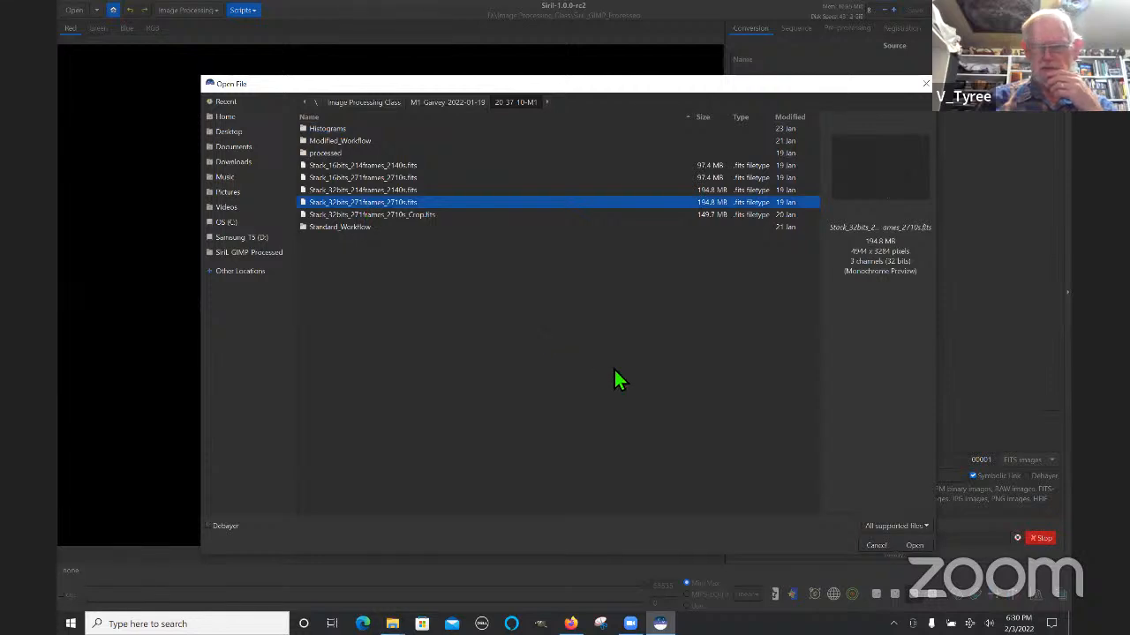
click(915, 547)
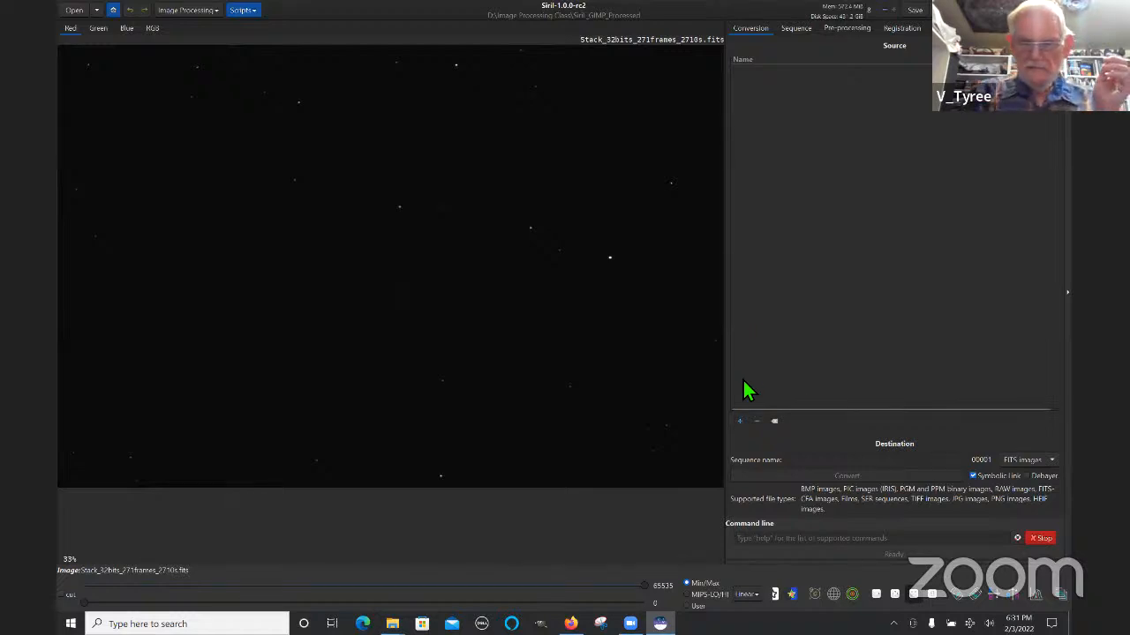
Step: Preview the image in Histogram display mode and crop it to about 3901 × 2533 px, trimming the uneven edges around the nebula
click(747, 595)
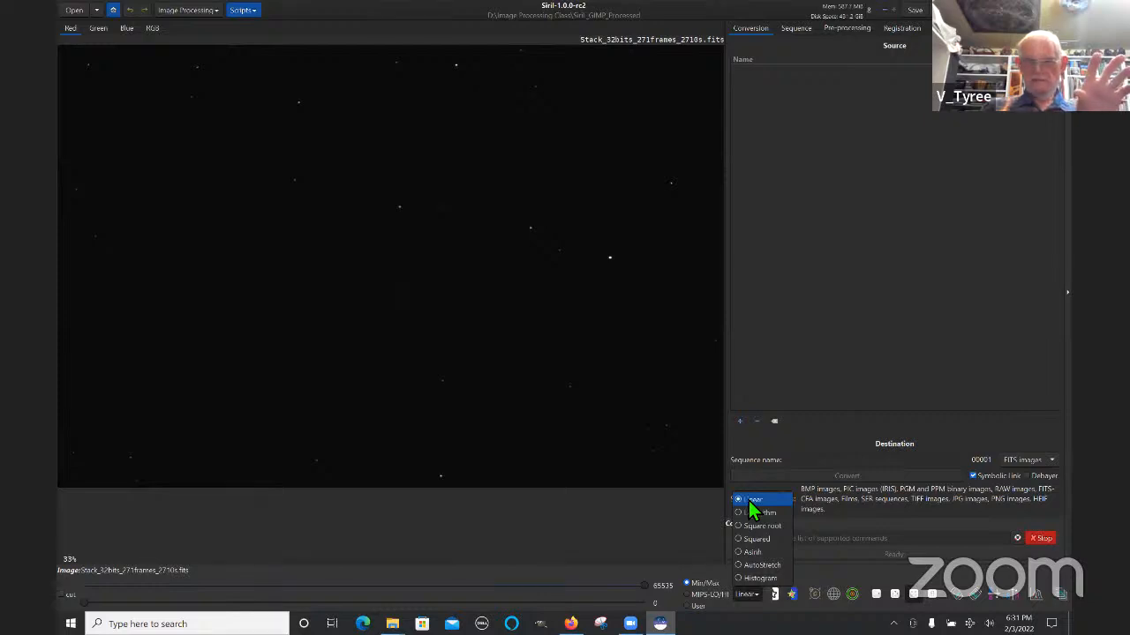
click(761, 579)
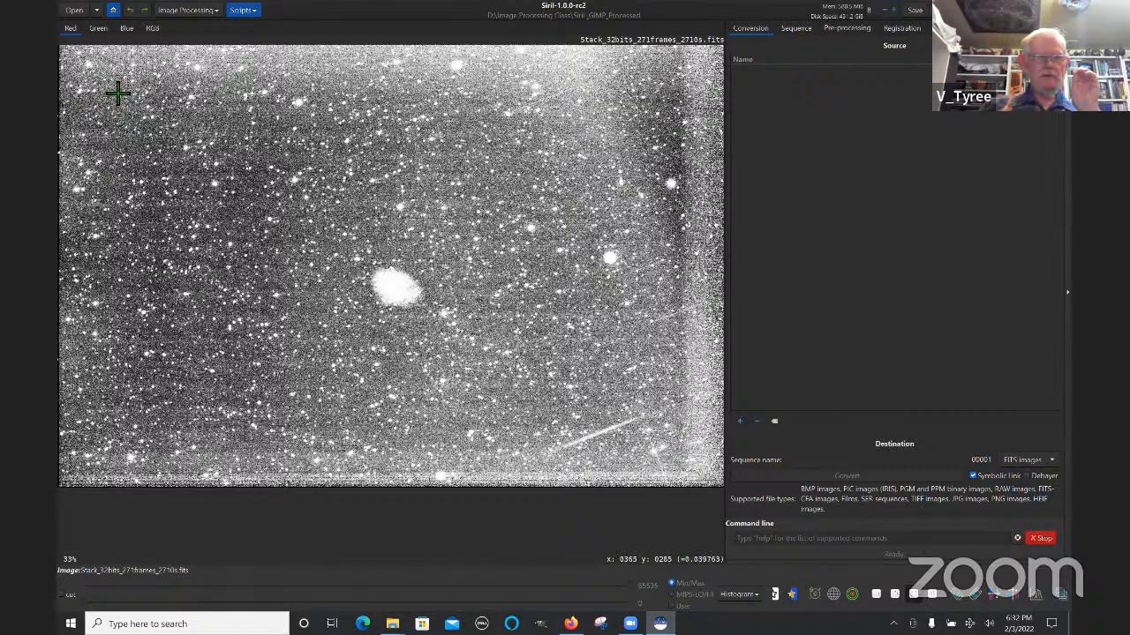
drag(117, 89, 659, 457)
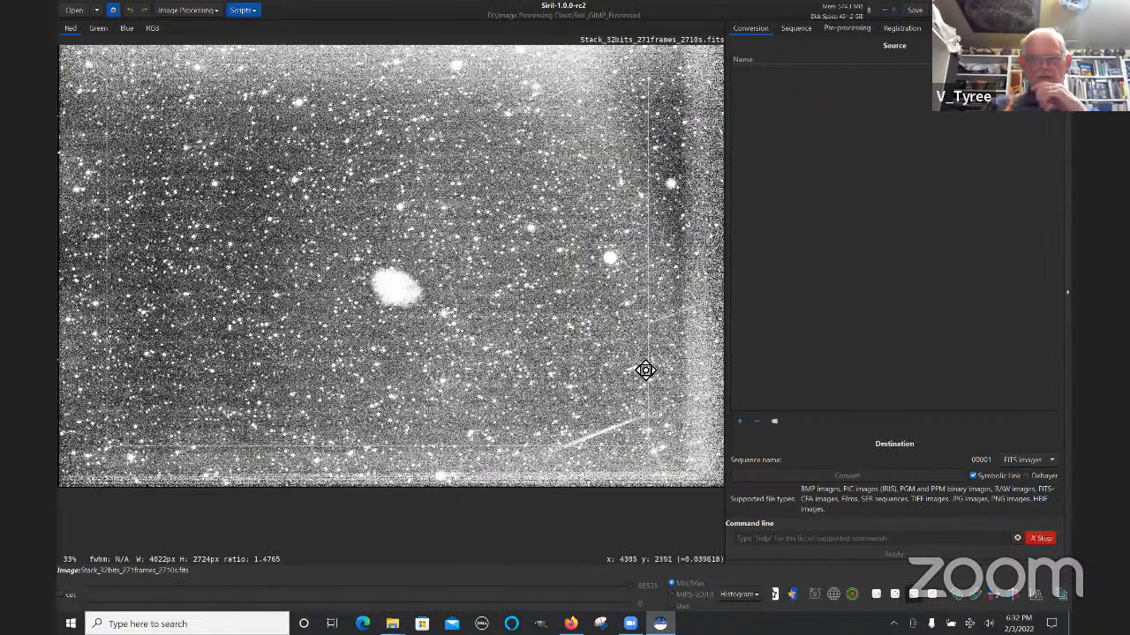
mouse_move(650, 326)
mouse_down()
mouse_move(643, 333)
mouse_move(648, 325)
mouse_up()
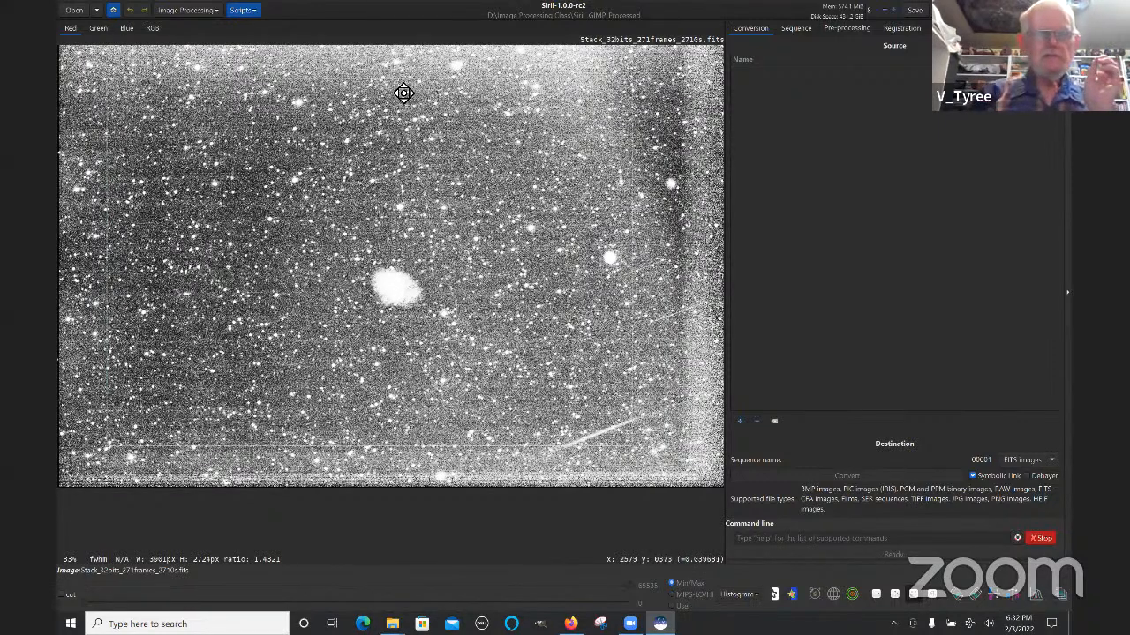
drag(400, 86, 401, 112)
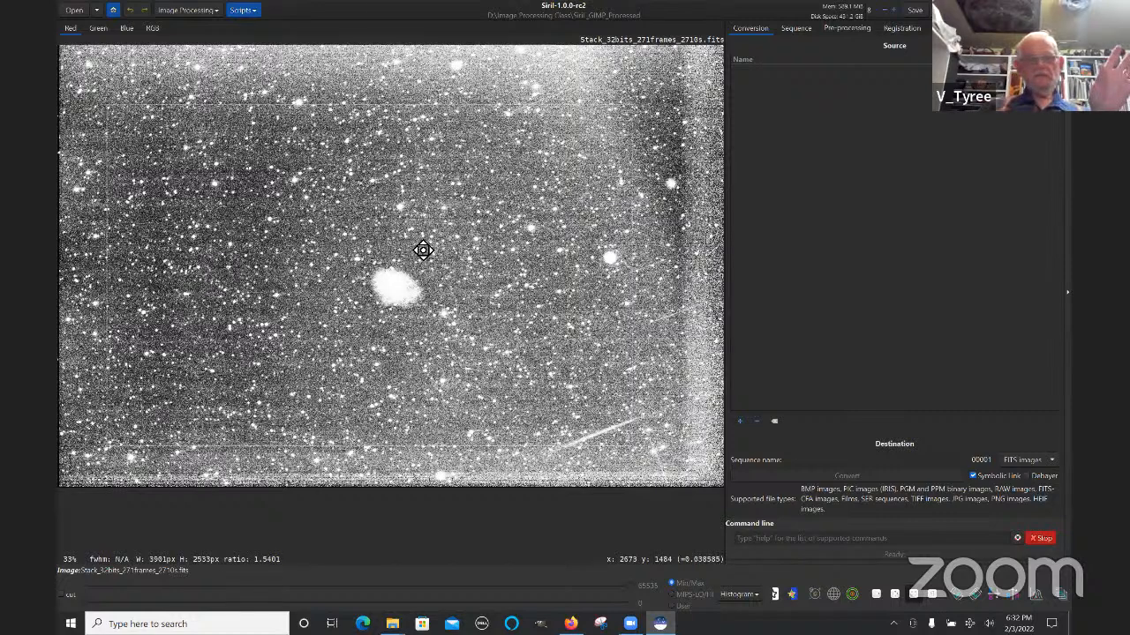
right_click(420, 253)
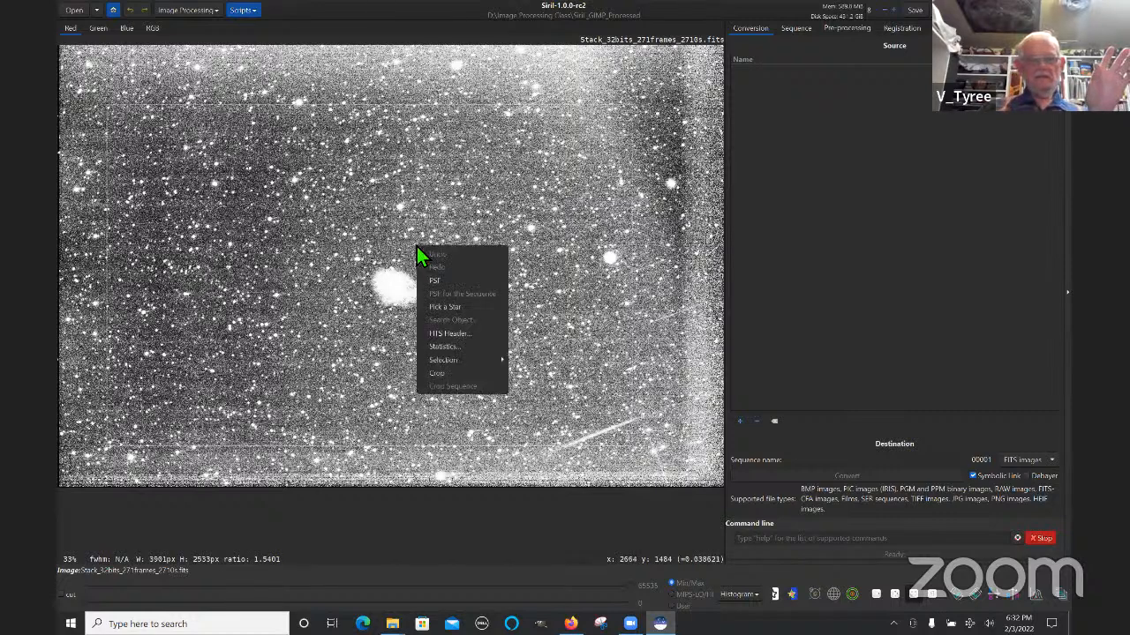
click(440, 375)
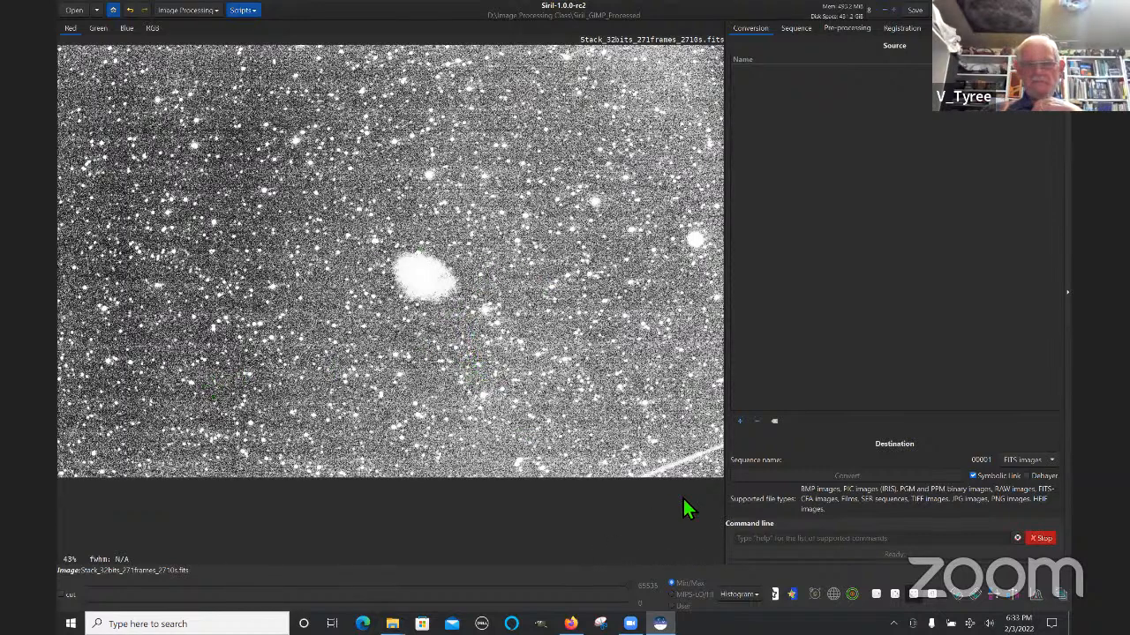
Step: Return the display mode to Linear and compare the green, blue and red channels of the cropped image
click(758, 593)
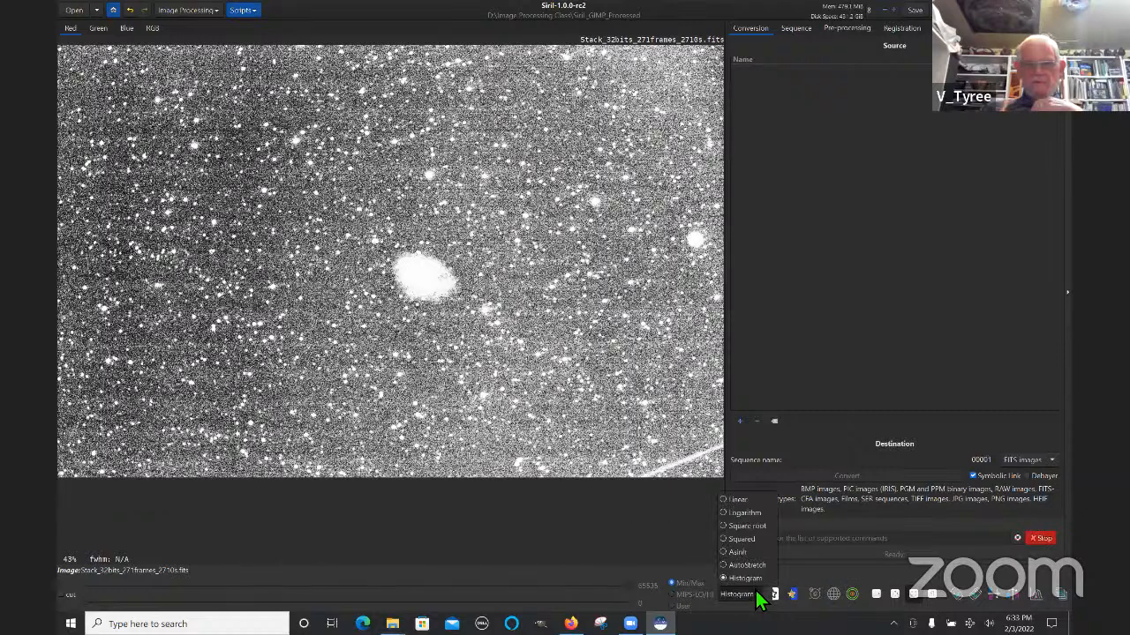
click(731, 497)
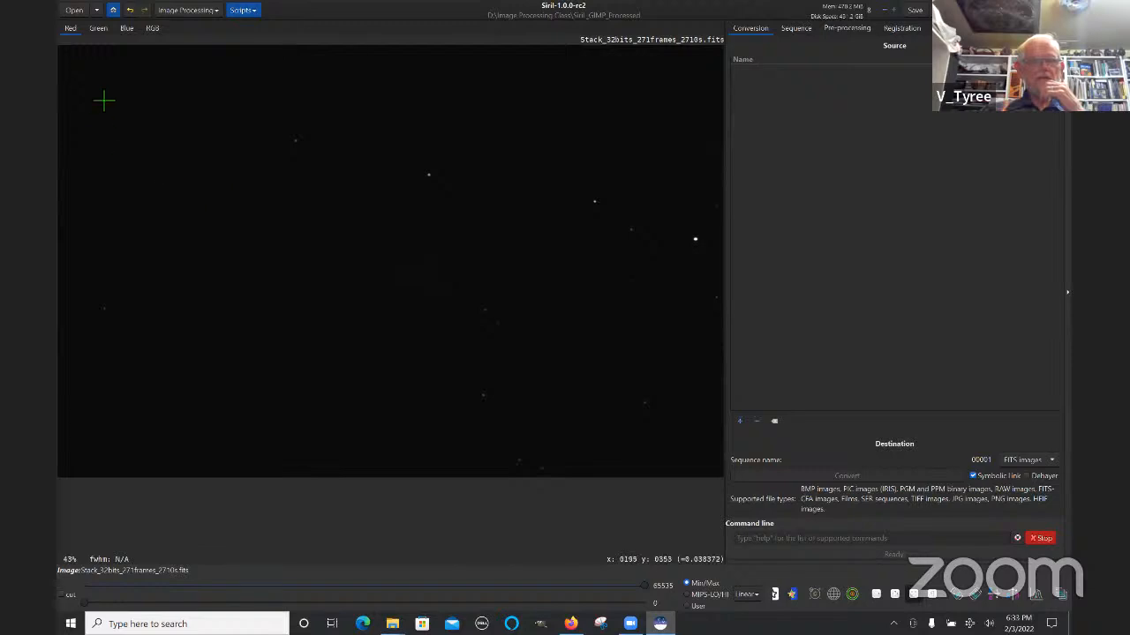
click(95, 29)
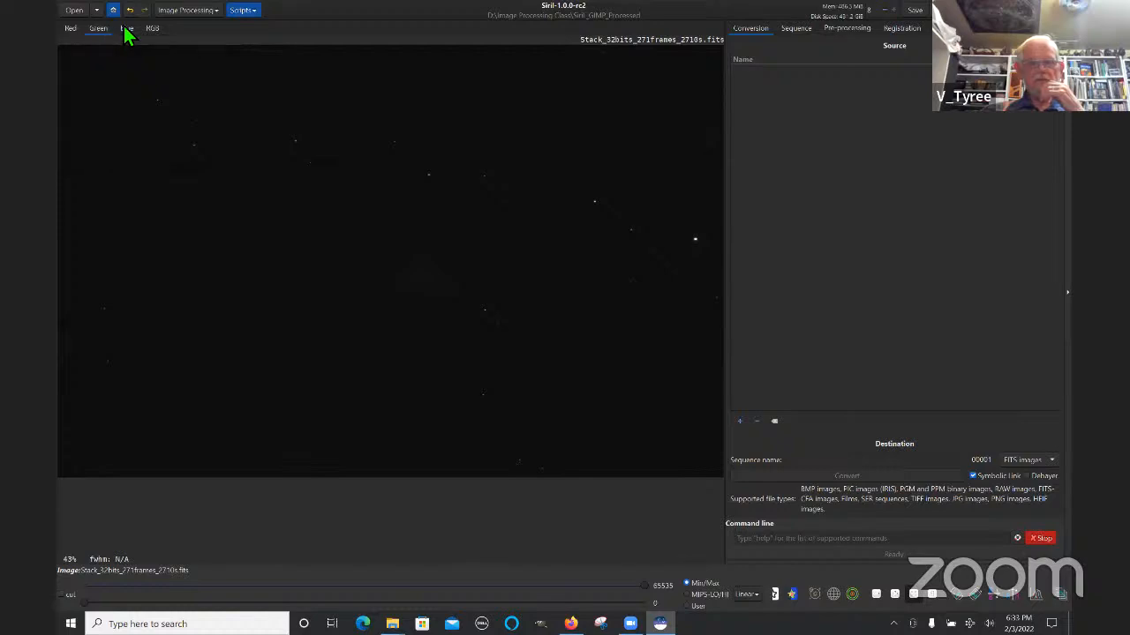
click(125, 29)
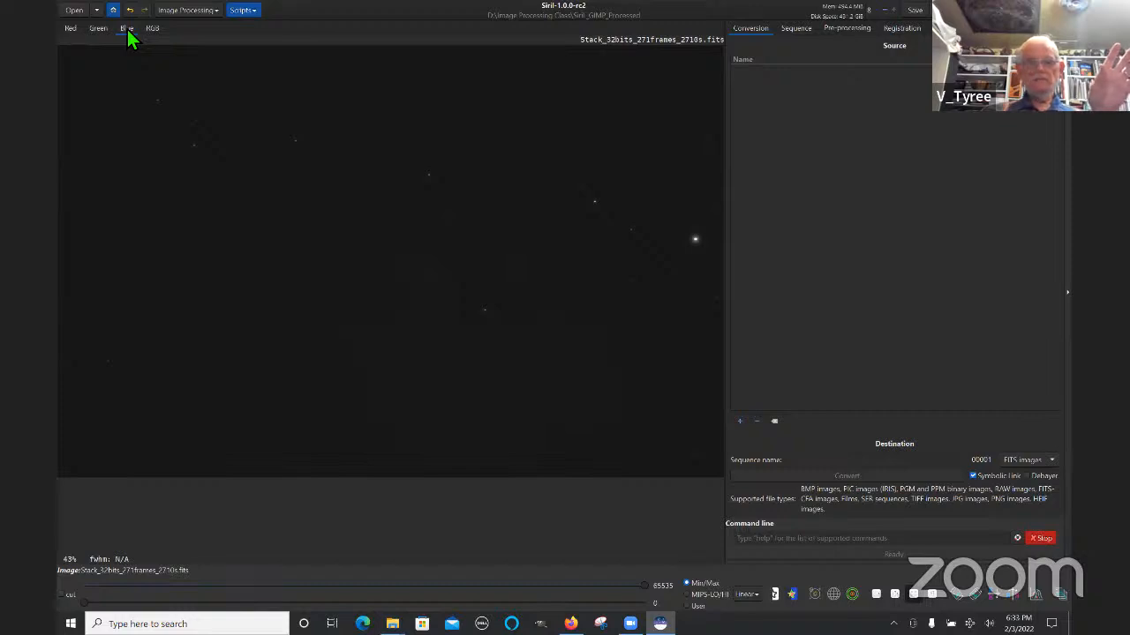
click(70, 29)
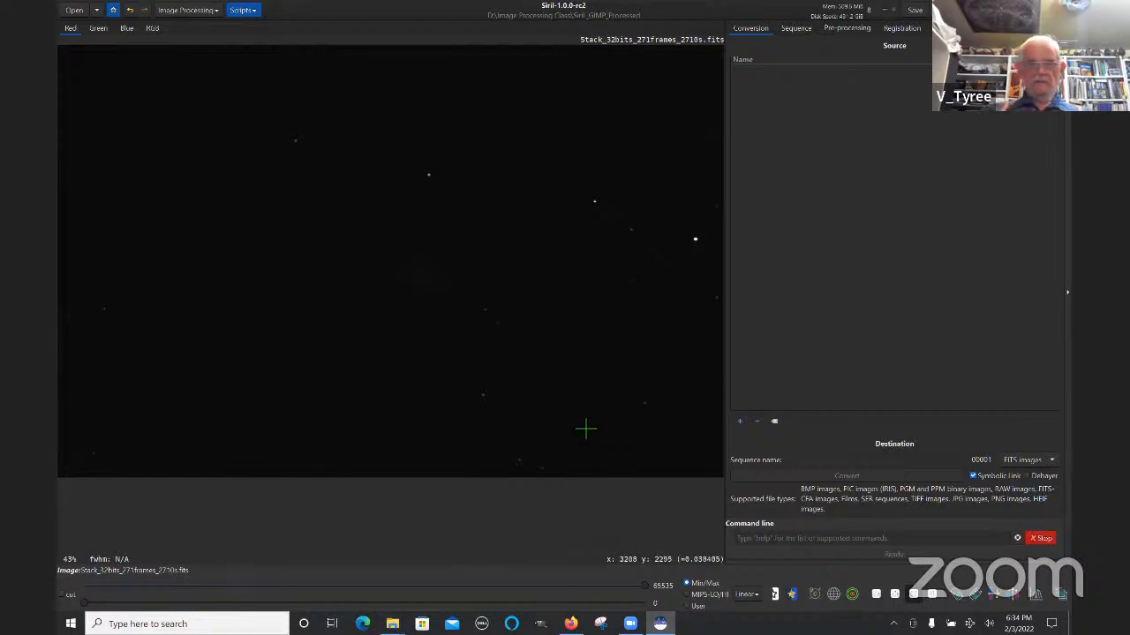
Step: Set the display mode to Asinh and select a background area of about 365 × 233 px without bright stars, above the nebula
click(752, 594)
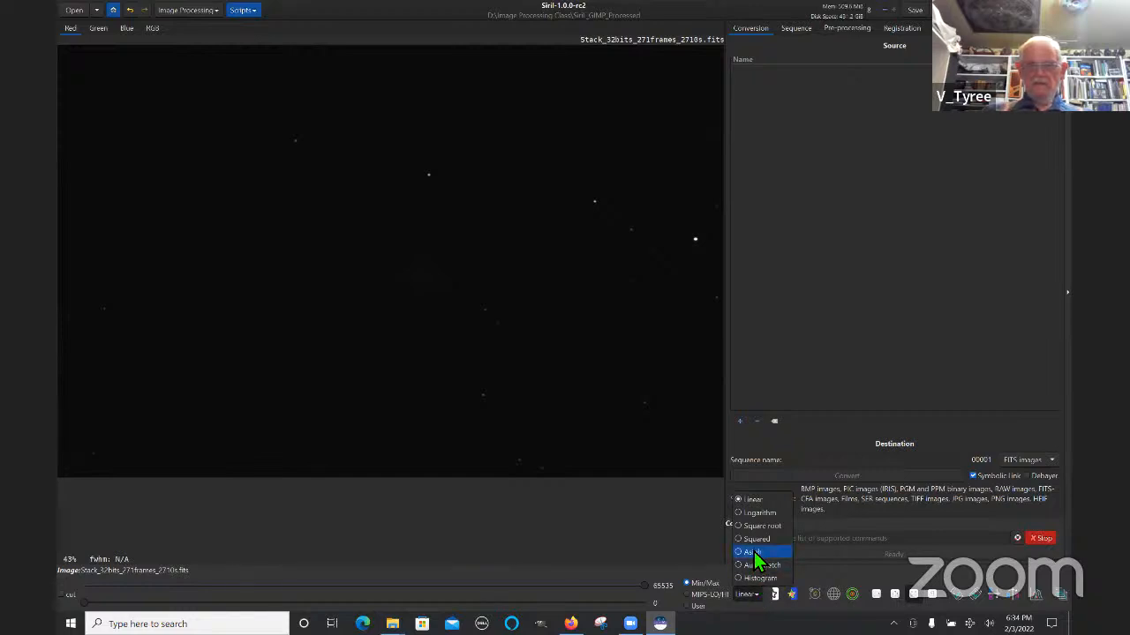
click(754, 552)
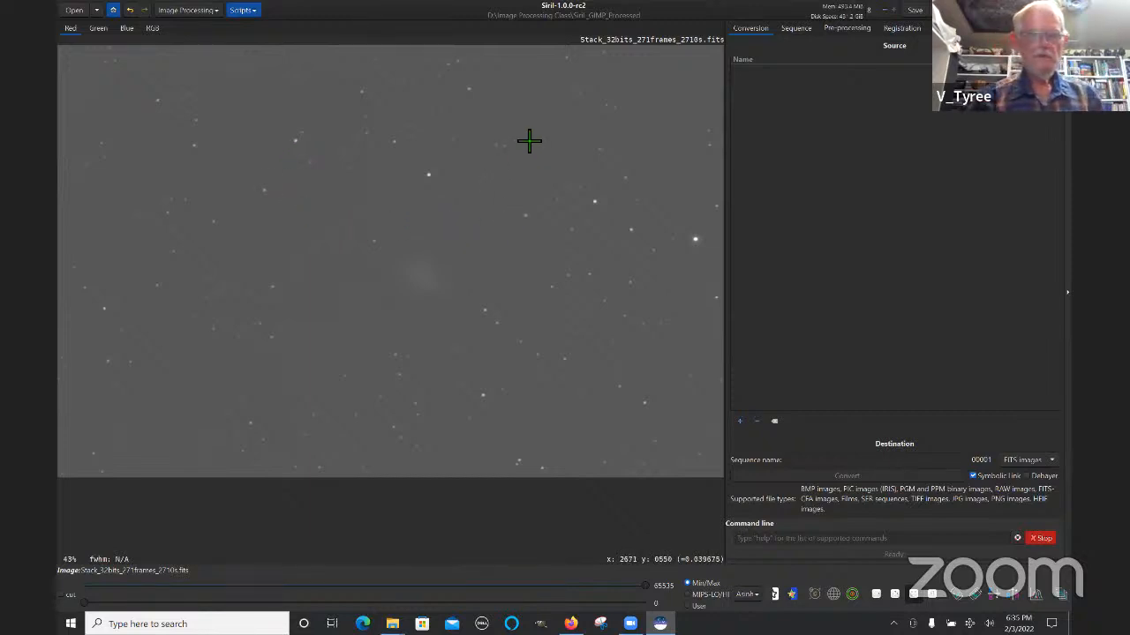
drag(458, 97, 530, 147)
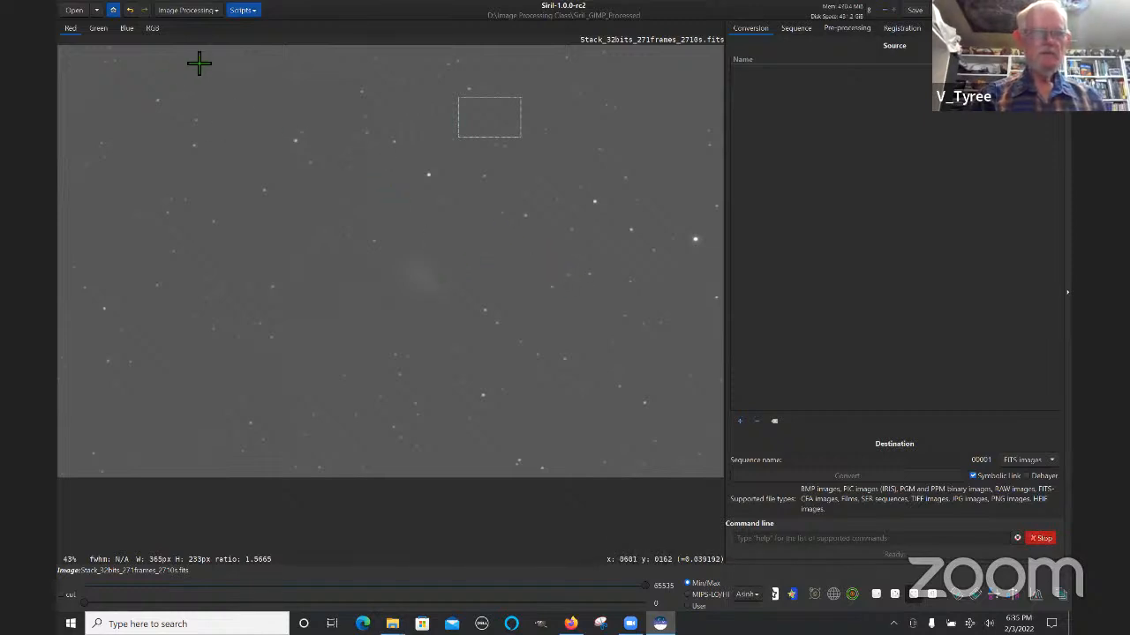
Step: Start Color Calibration and use the current selection as the background reference, keeping the image uncovered
click(199, 11)
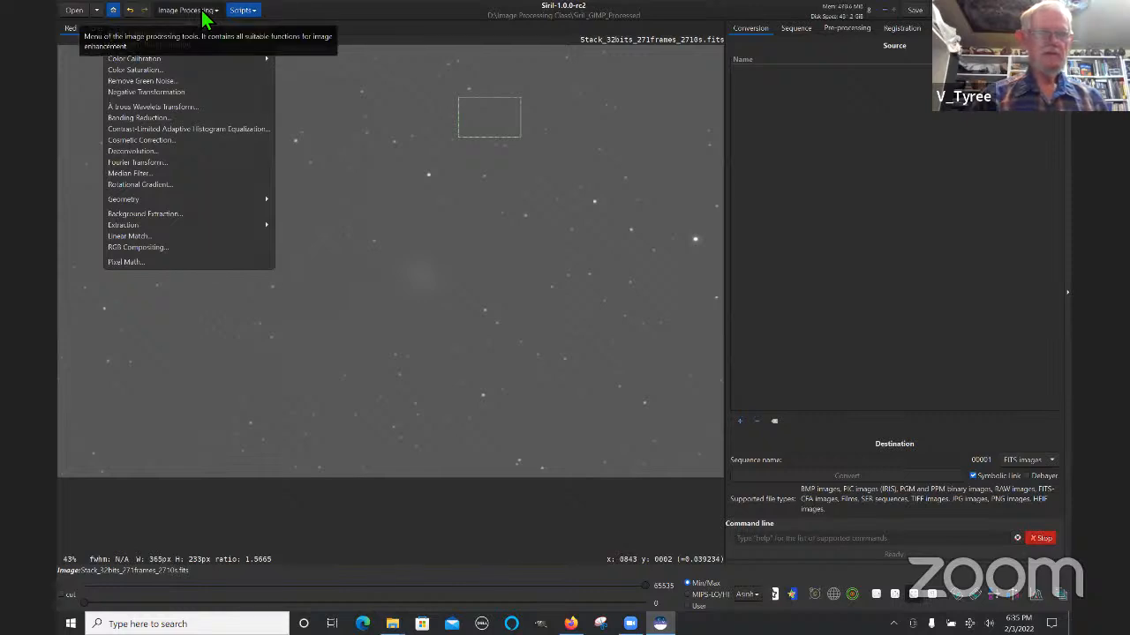
click(152, 59)
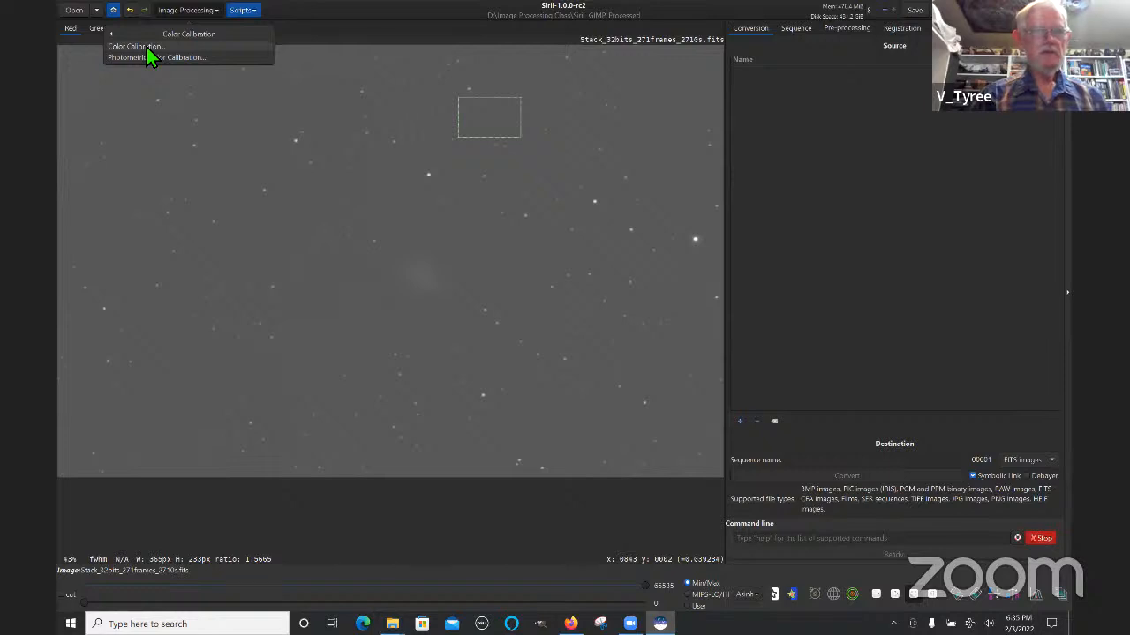
click(148, 49)
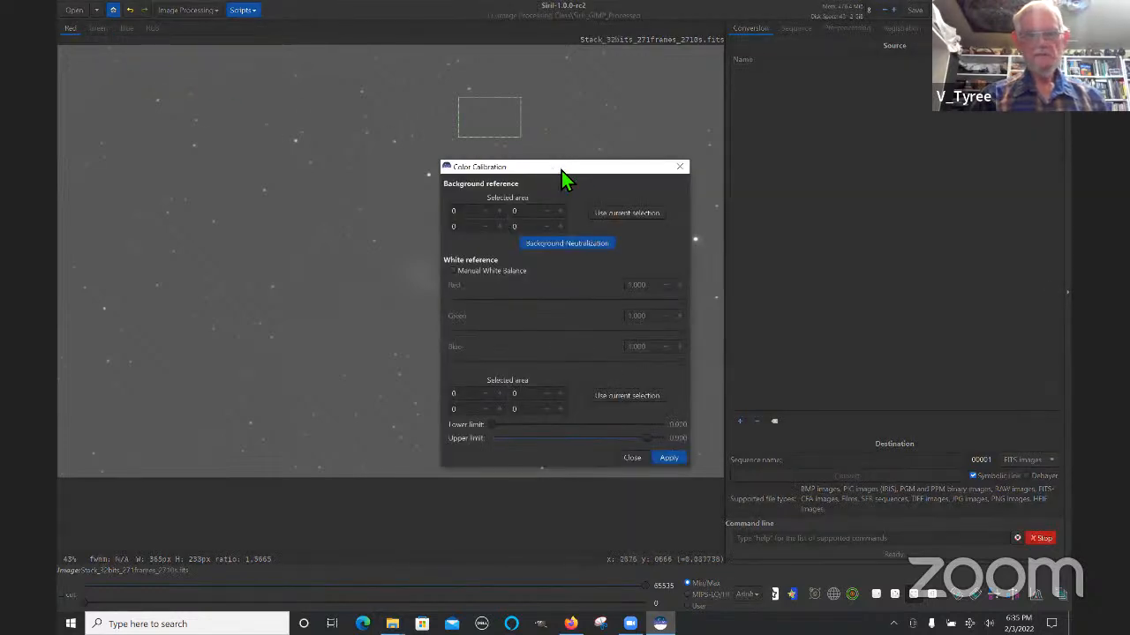
drag(568, 165, 884, 82)
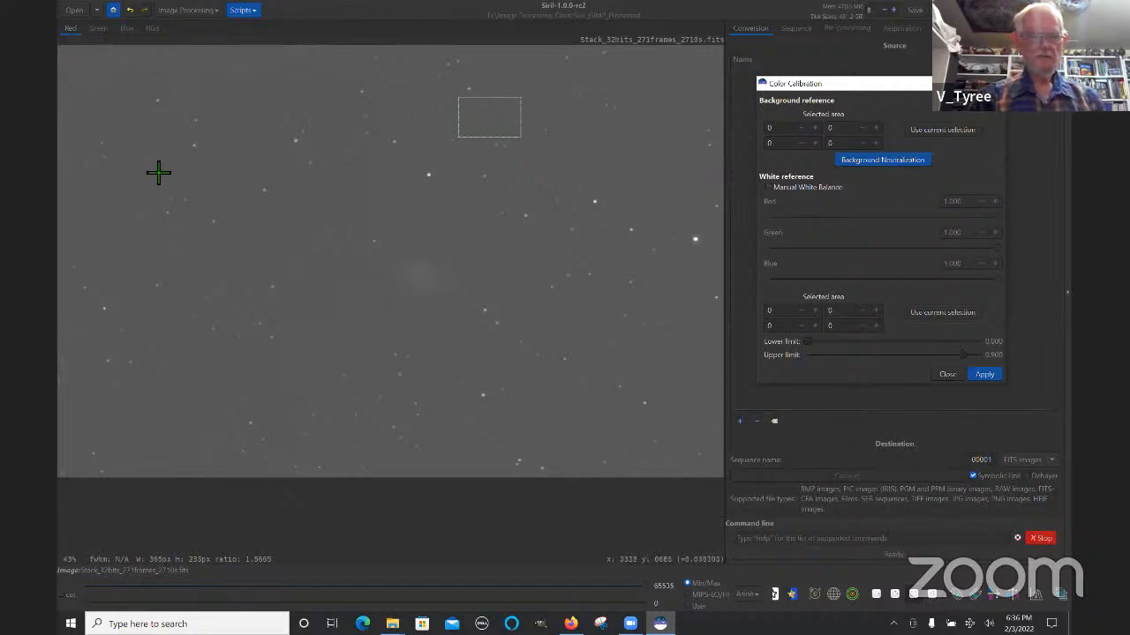
click(945, 130)
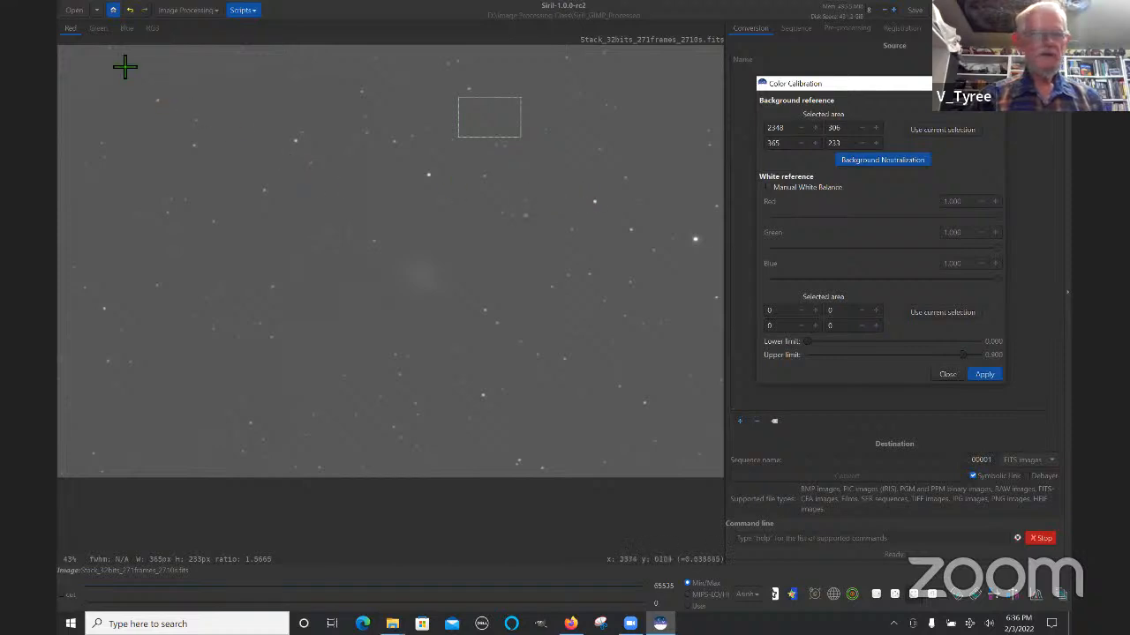
Step: Reuse the selection as background reference with the green and blue channels shown, and apply Background Neutralization
click(100, 31)
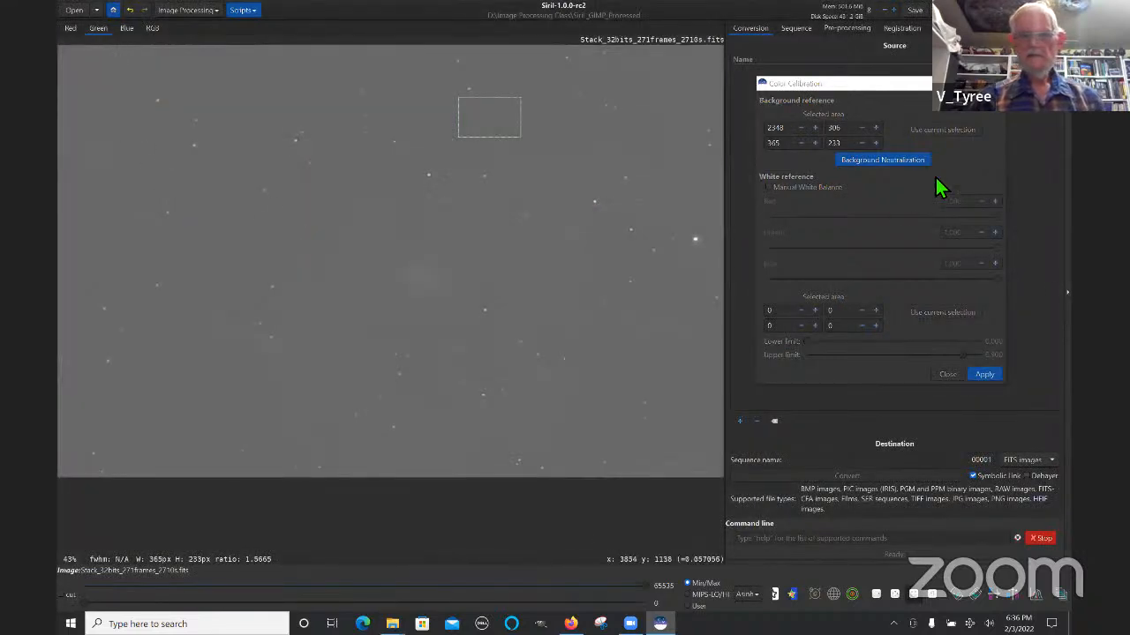
click(958, 134)
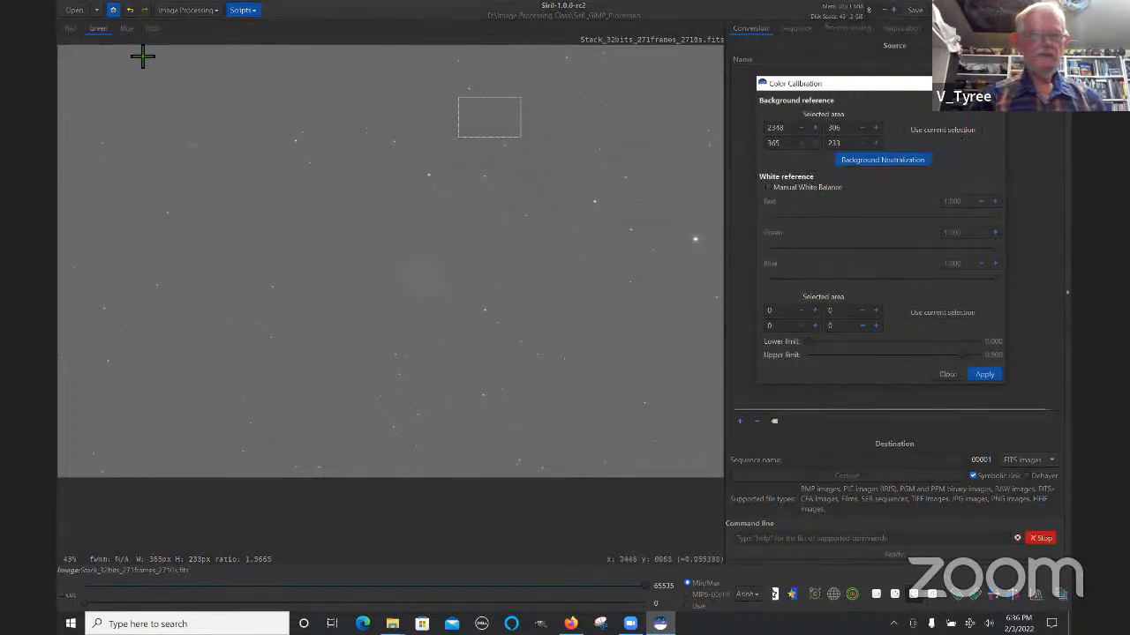
click(124, 31)
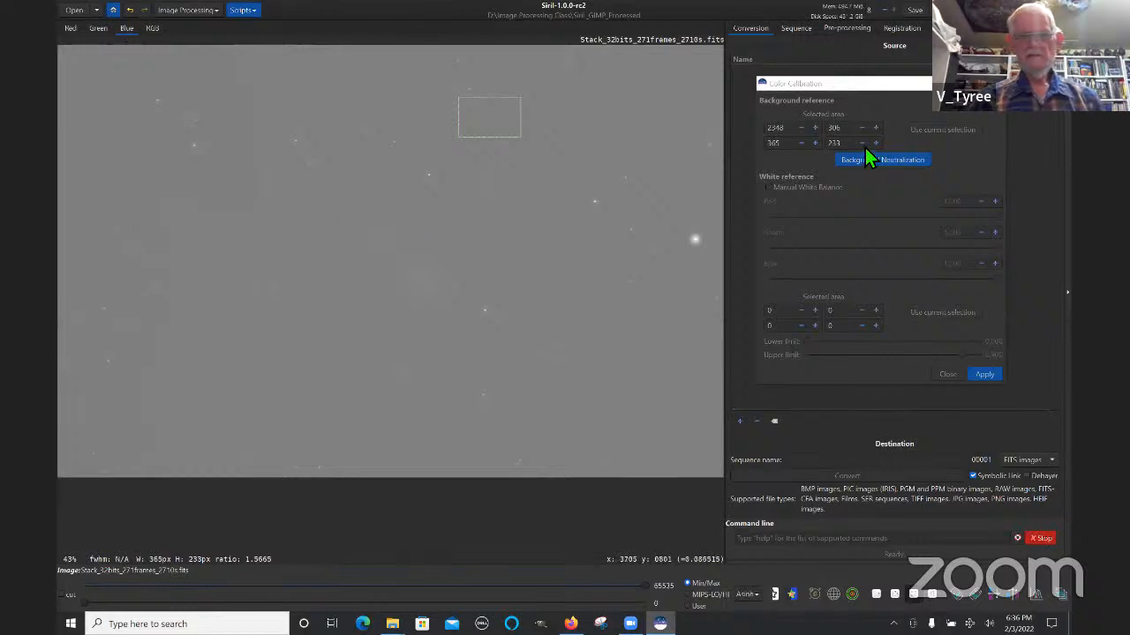
click(935, 124)
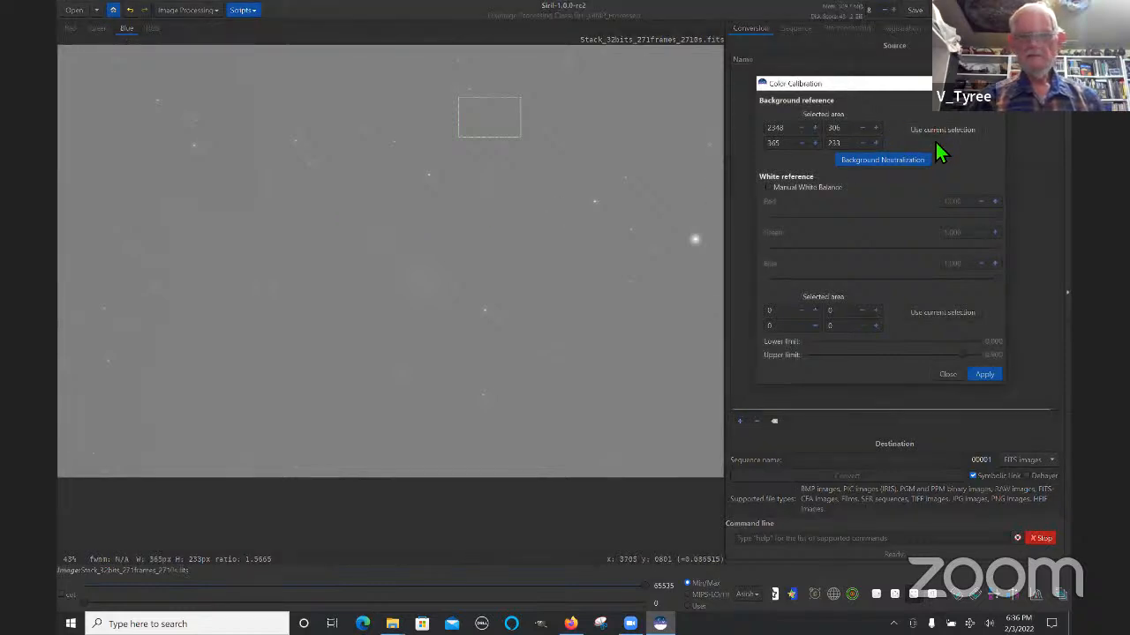
click(881, 160)
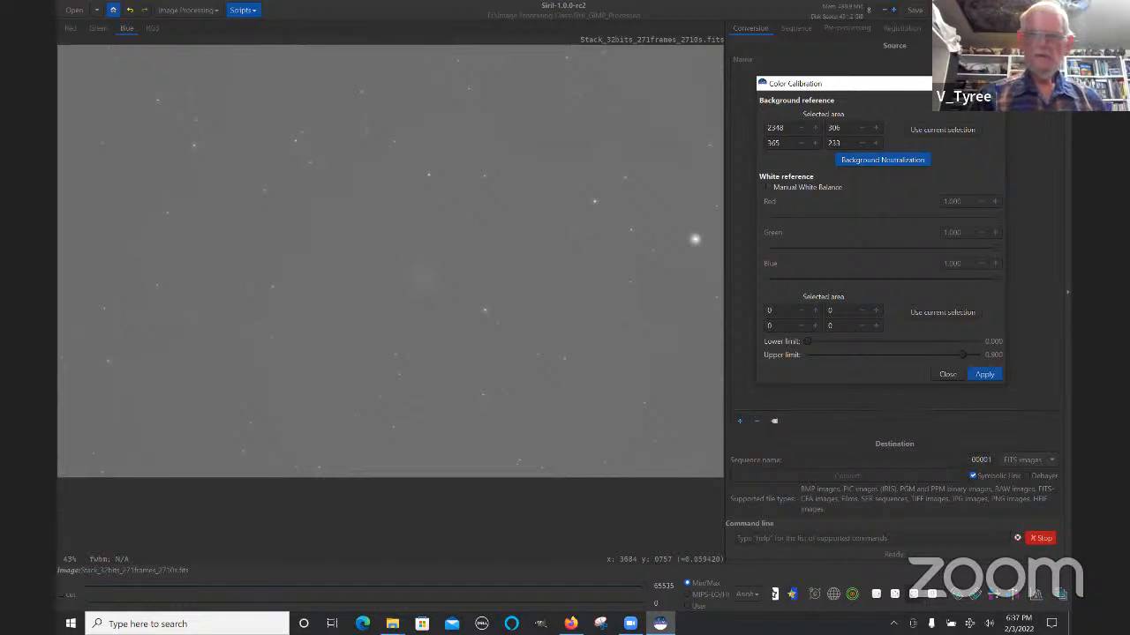
Step: Close Color Calibration, show the red channel, and generate Background Extraction samples with degree order 4, 20 samples per line and tolerance 1.00
click(995, 83)
click(69, 28)
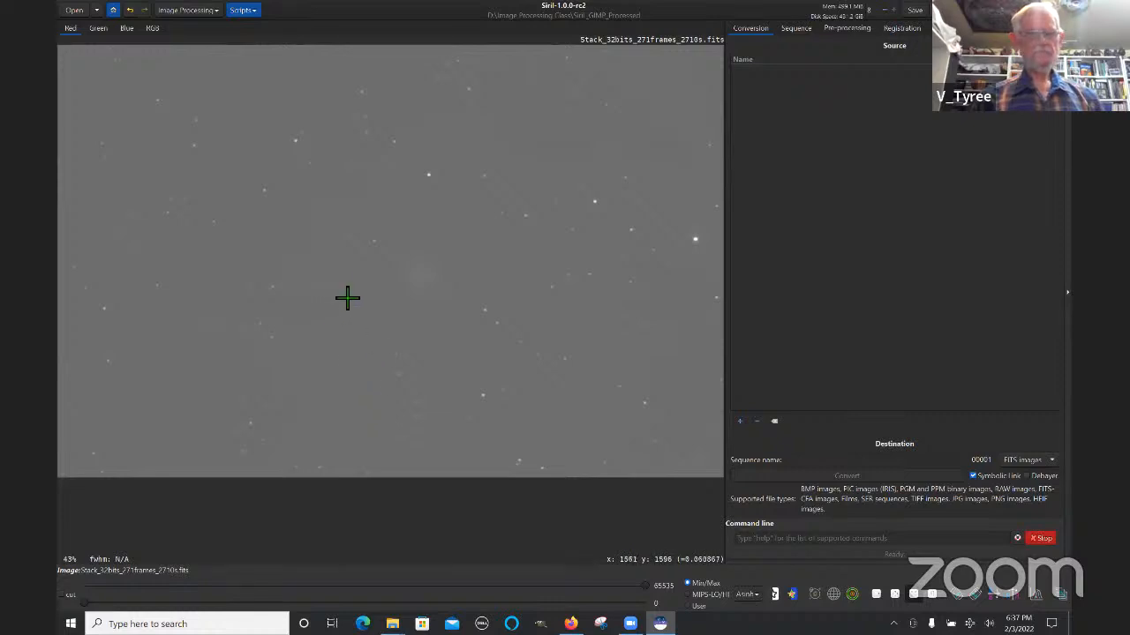
click(190, 11)
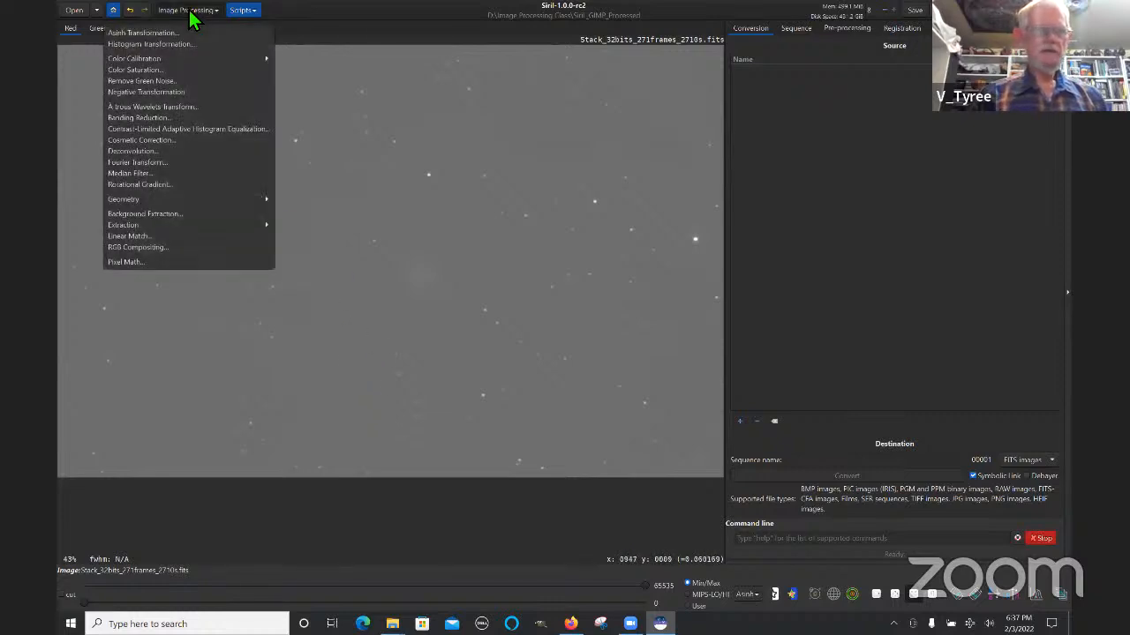
click(152, 215)
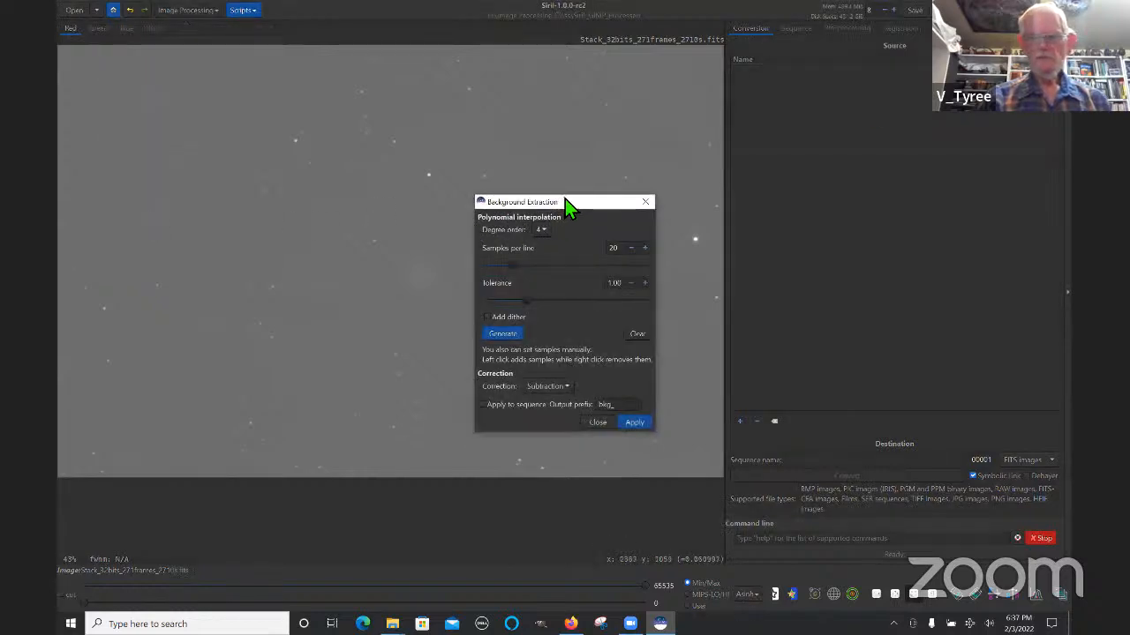
drag(565, 199, 874, 99)
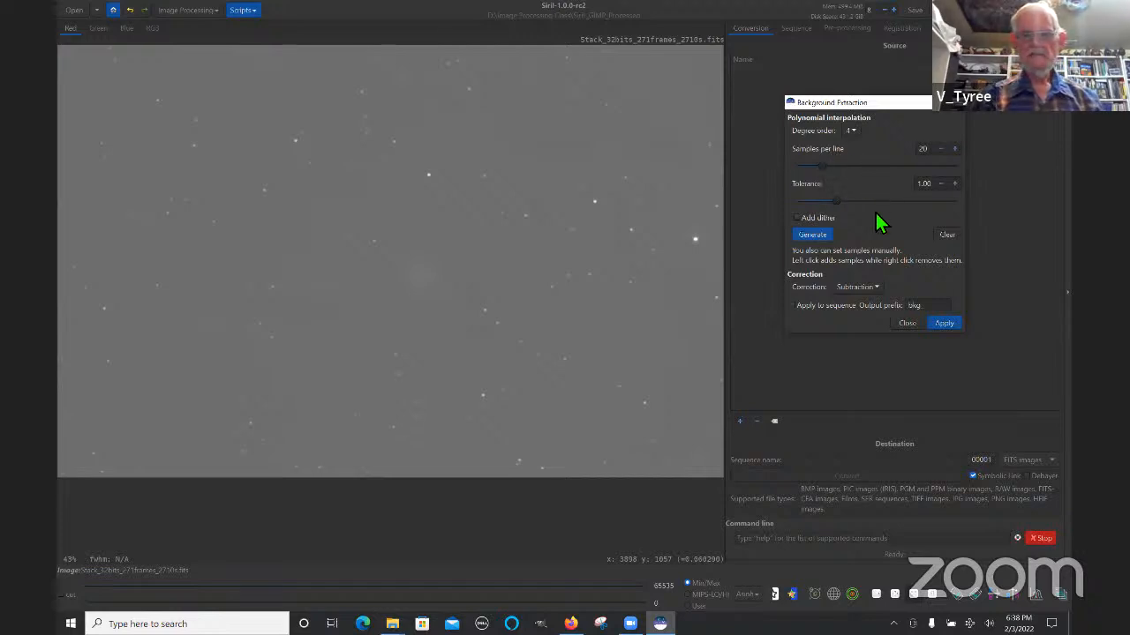
click(811, 234)
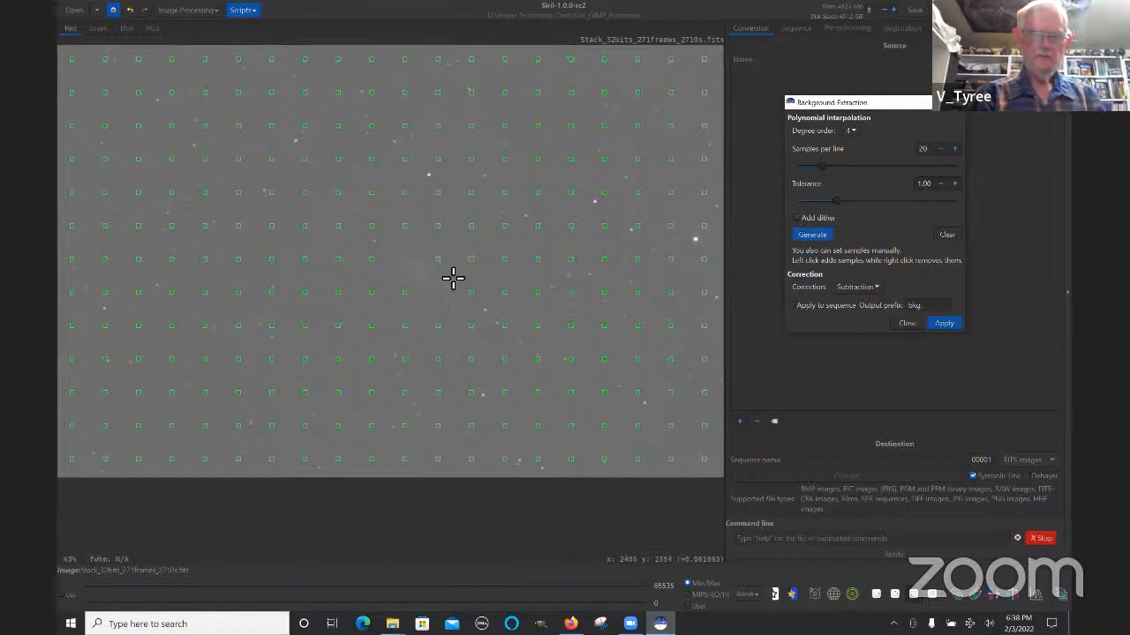
Step: Remove the background samples lying over the nebula, apply the extraction with Subtraction correction and close Background Extraction
right_click(409, 297)
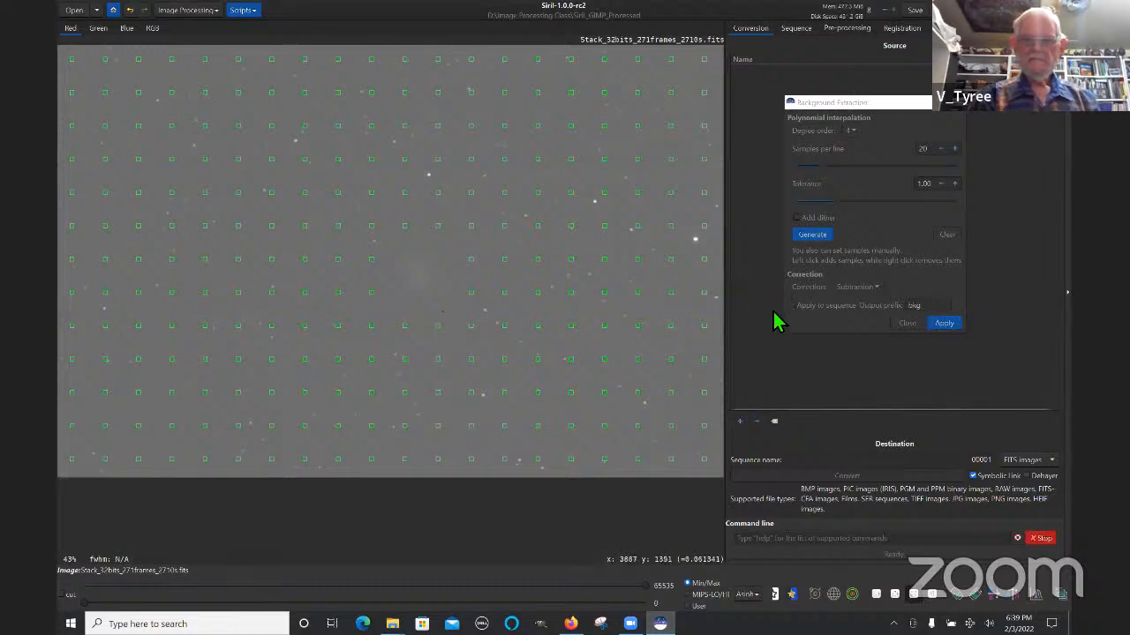
click(944, 323)
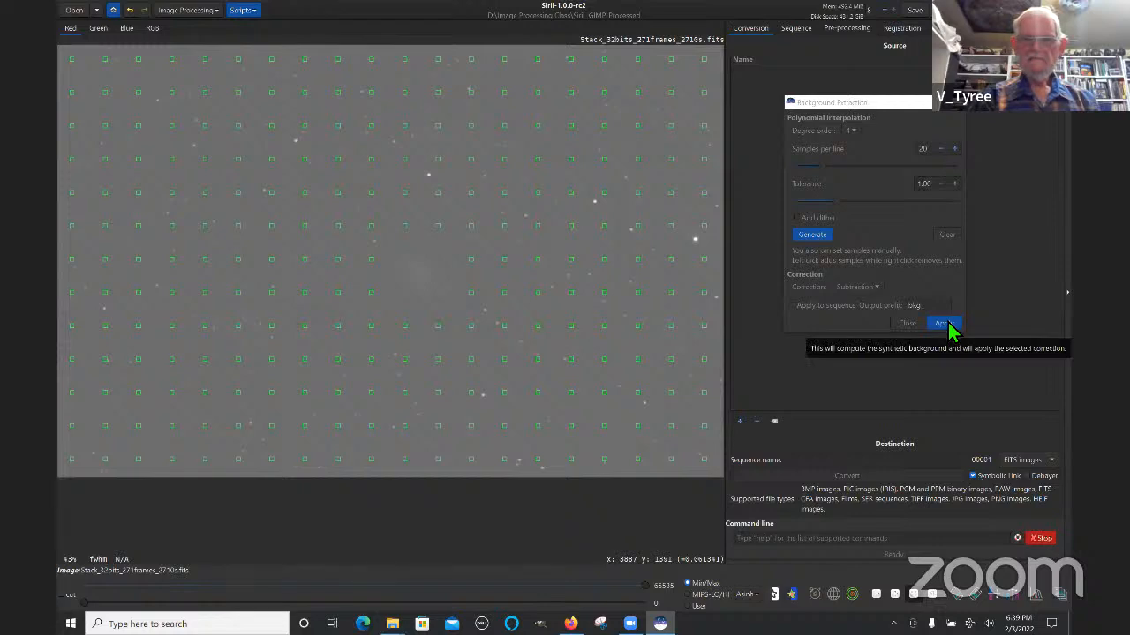
click(944, 323)
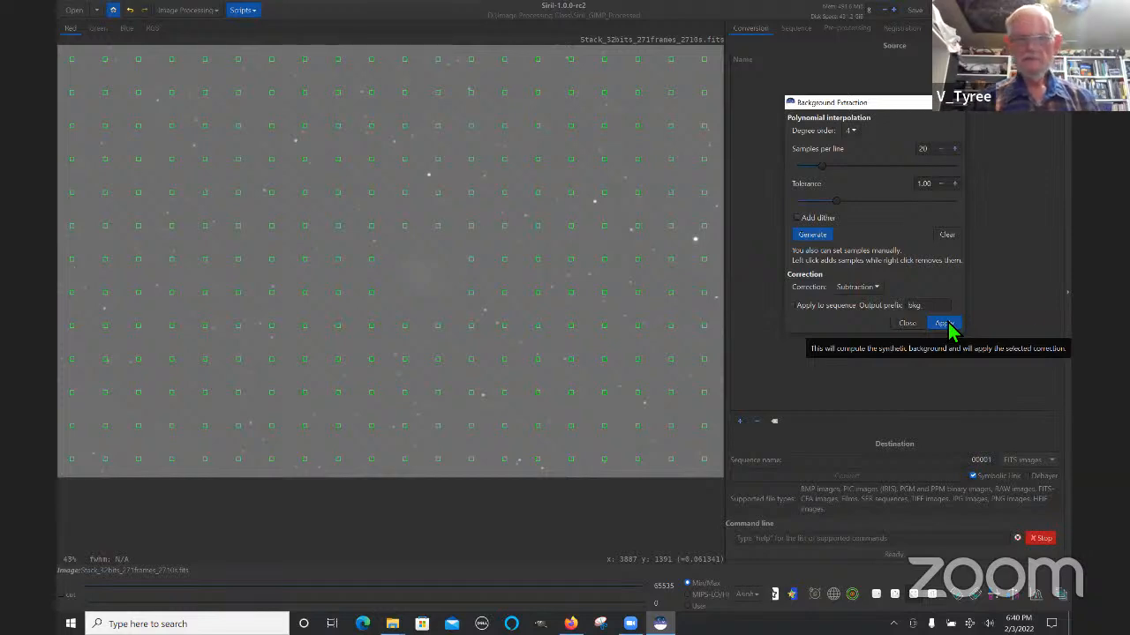
click(957, 104)
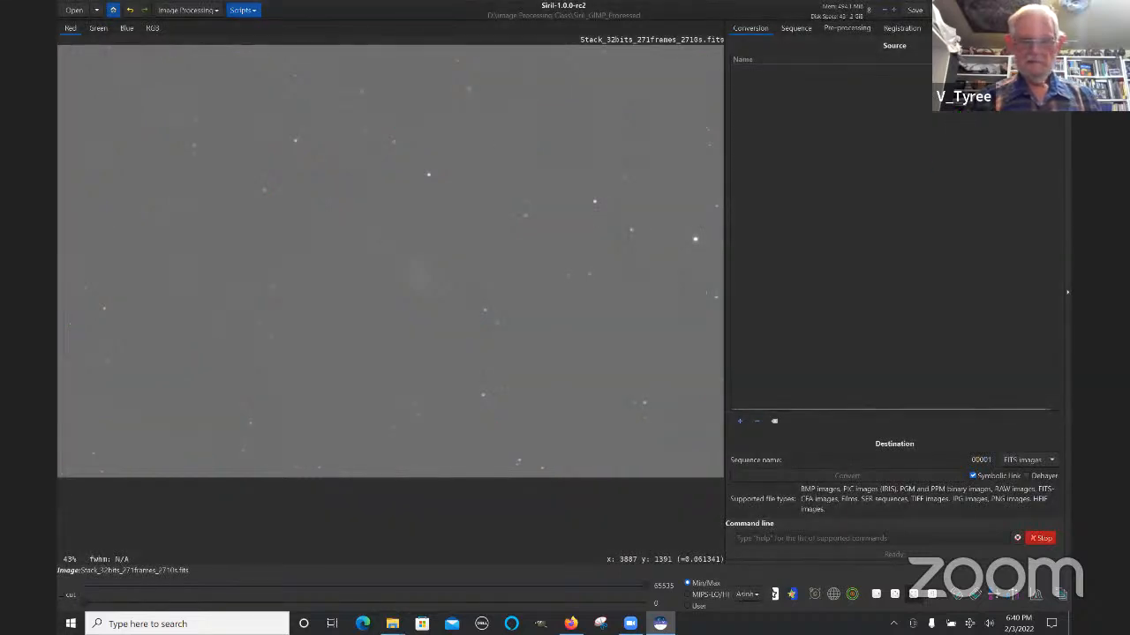
Step: Set the display mode to Linear and show the RGB composite of the image
click(750, 596)
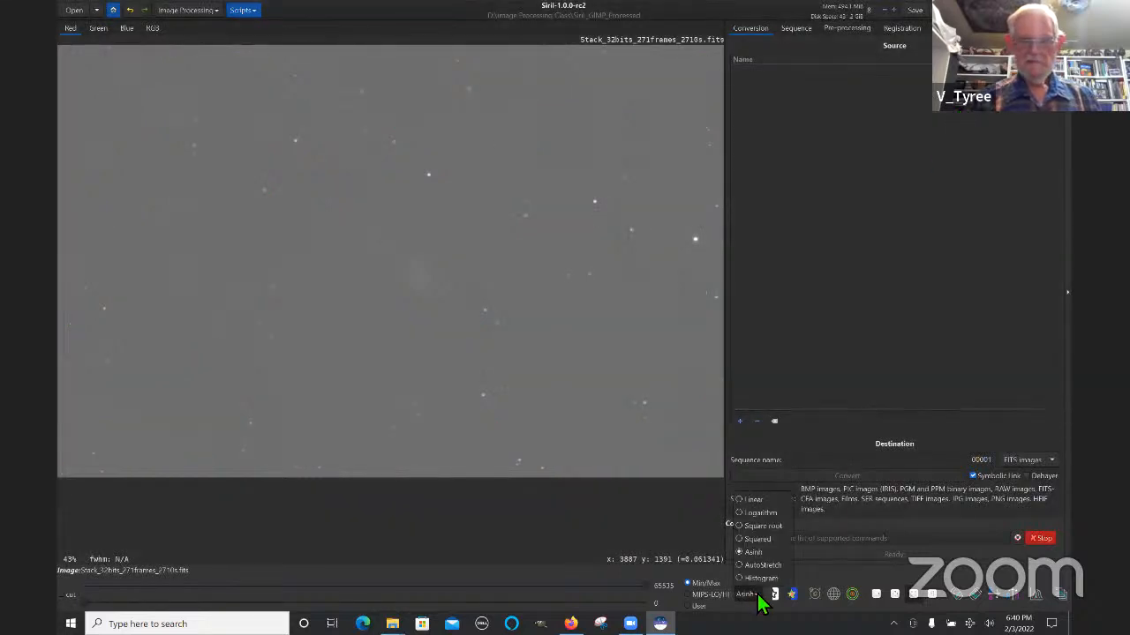
click(752, 500)
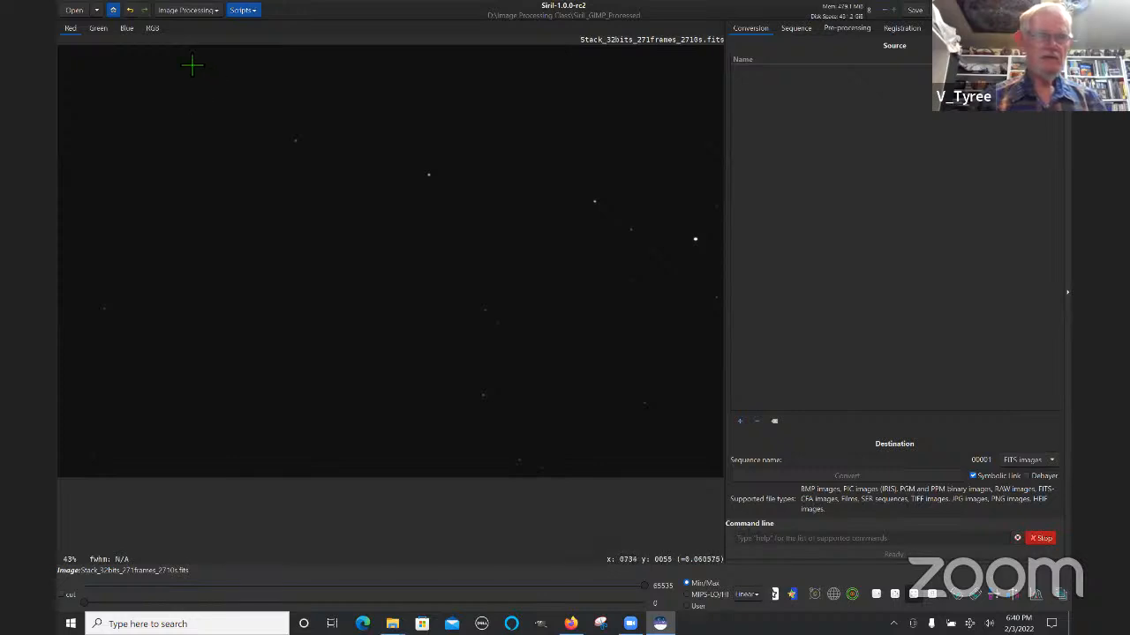
click(153, 30)
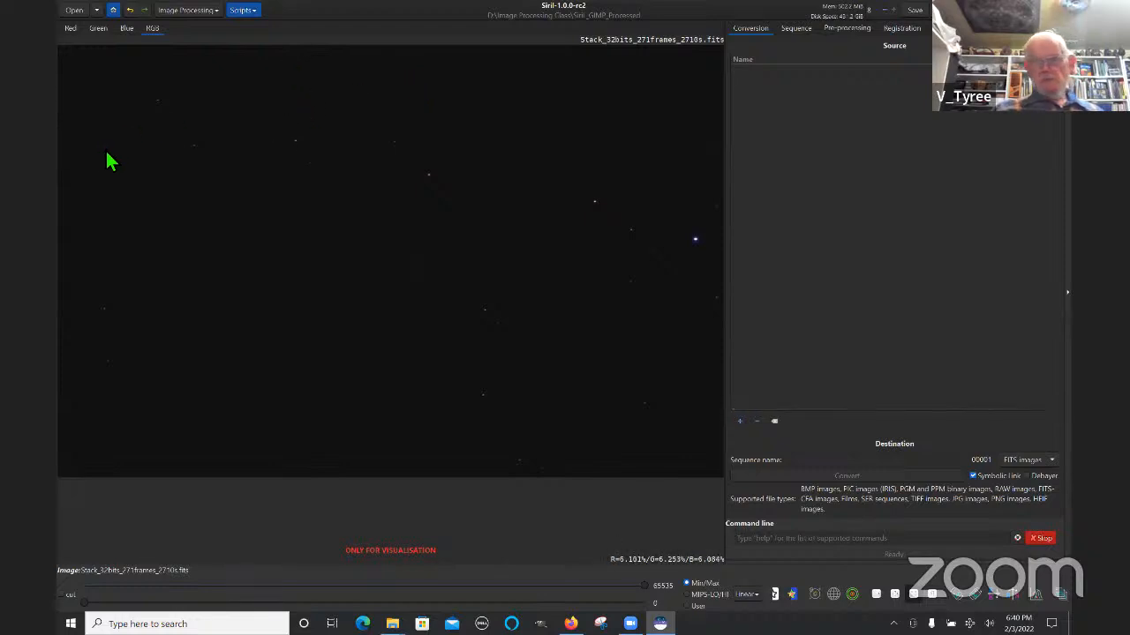
Step: Start Histogram Transformation, widen its window beside the image and check the histogram briefly on a logarithmic scale
click(193, 12)
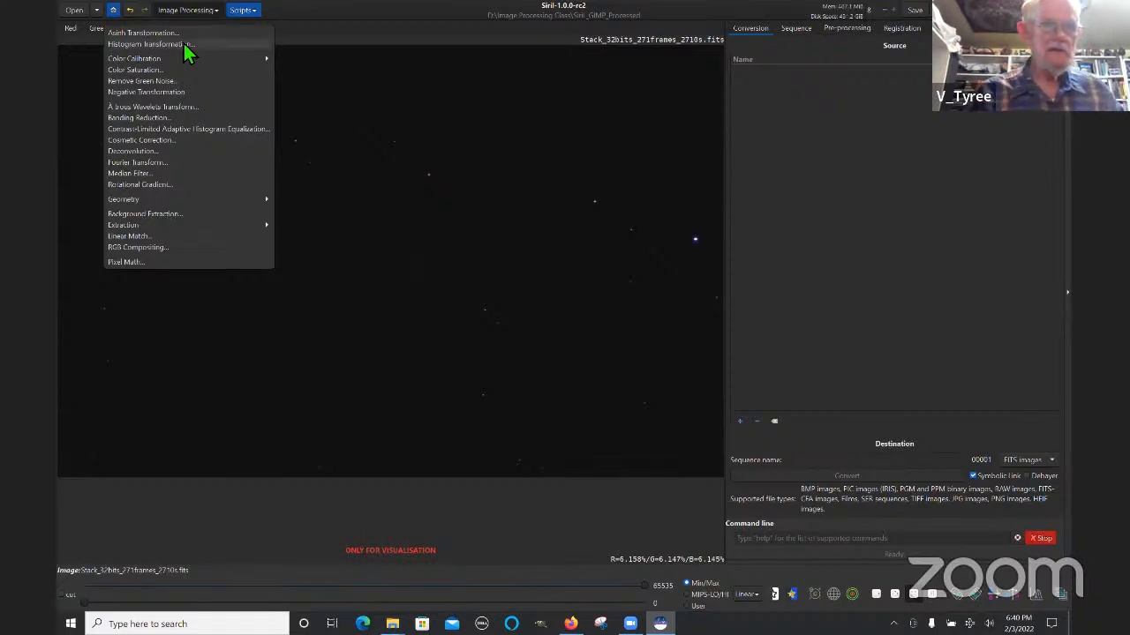
click(183, 45)
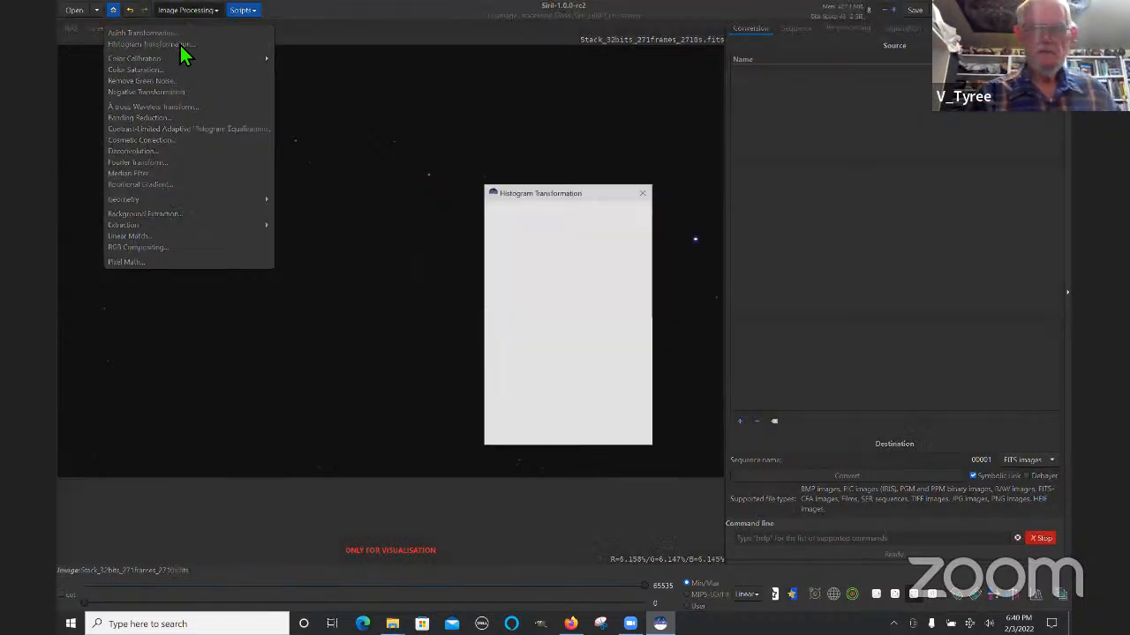
drag(591, 187, 847, 138)
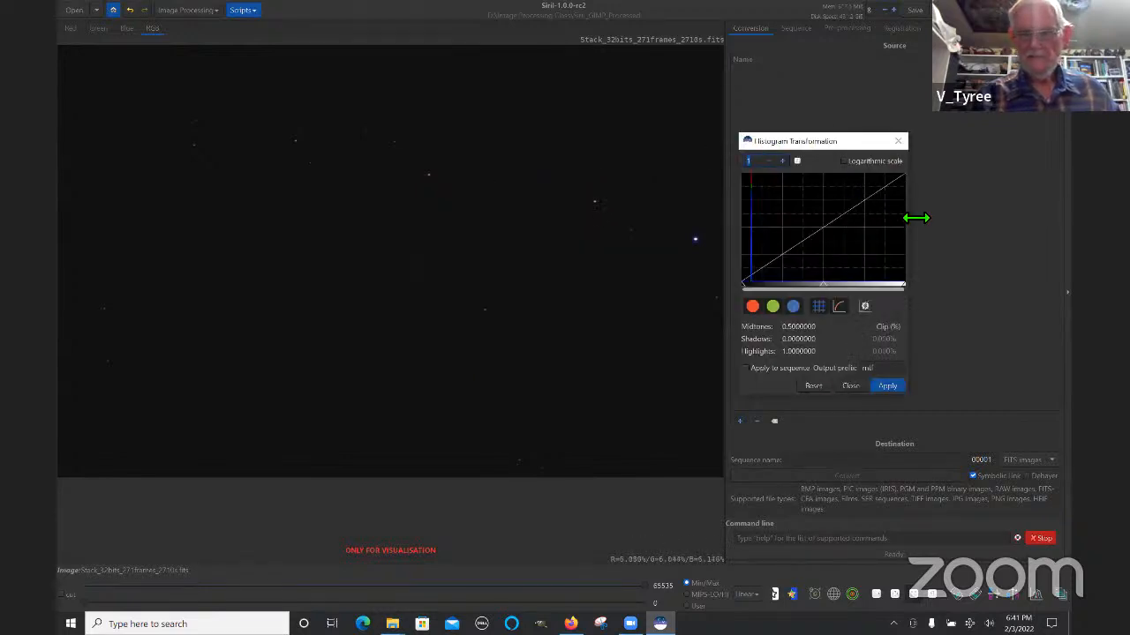
drag(916, 218, 1054, 219)
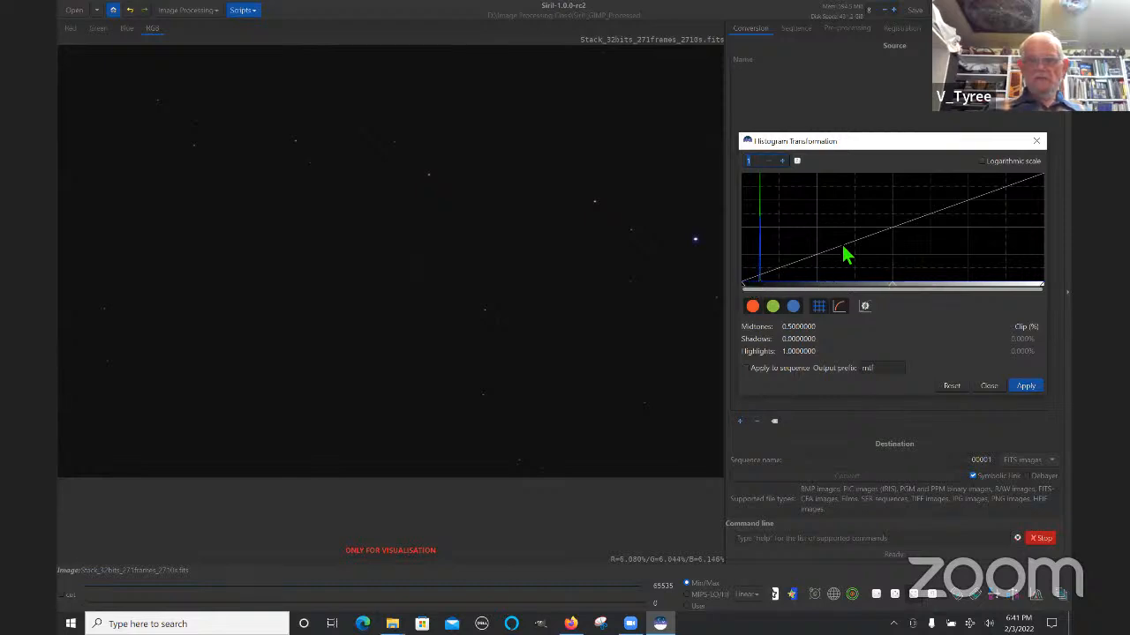
click(981, 161)
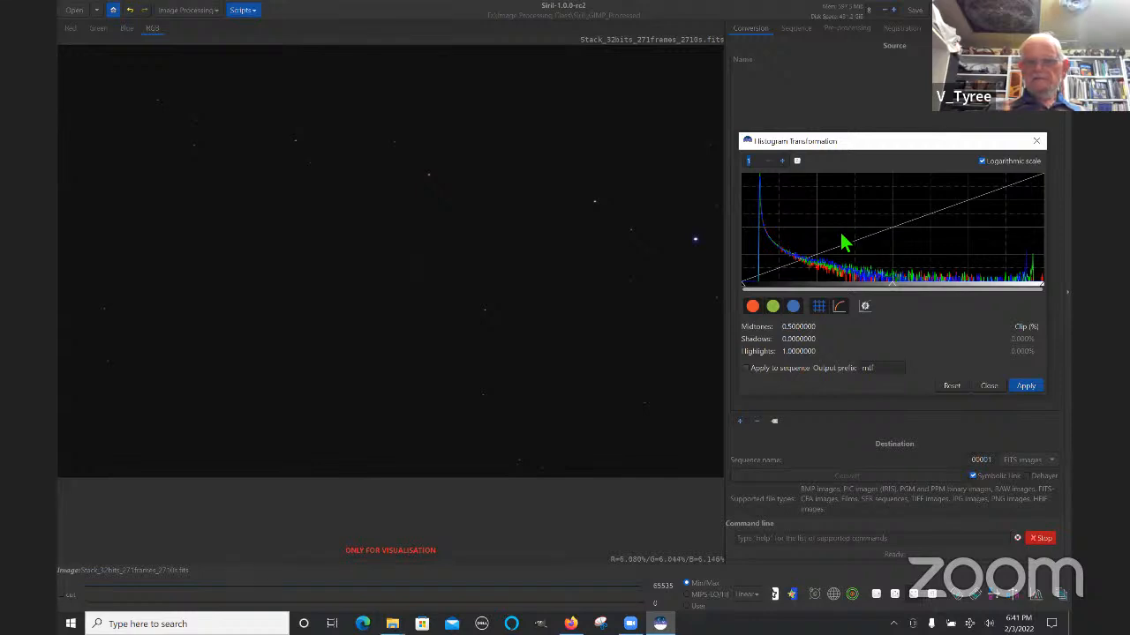
click(981, 159)
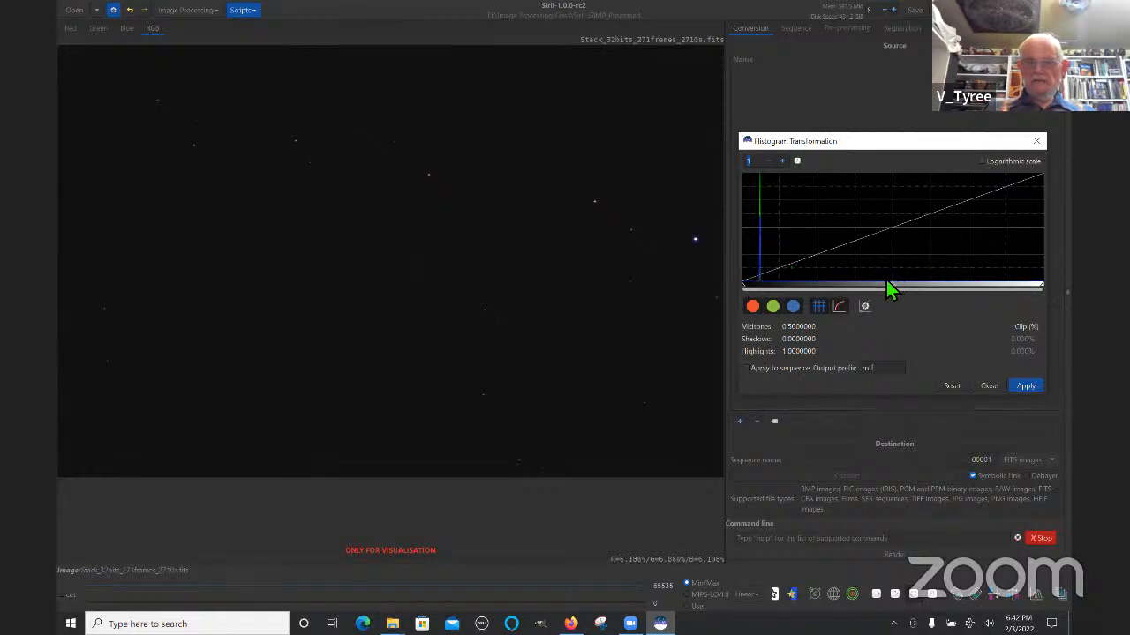
Step: Apply a first histogram stretch with midtones at about 0.235 and shadows at about 0.038, just before the peak
drag(897, 288, 812, 288)
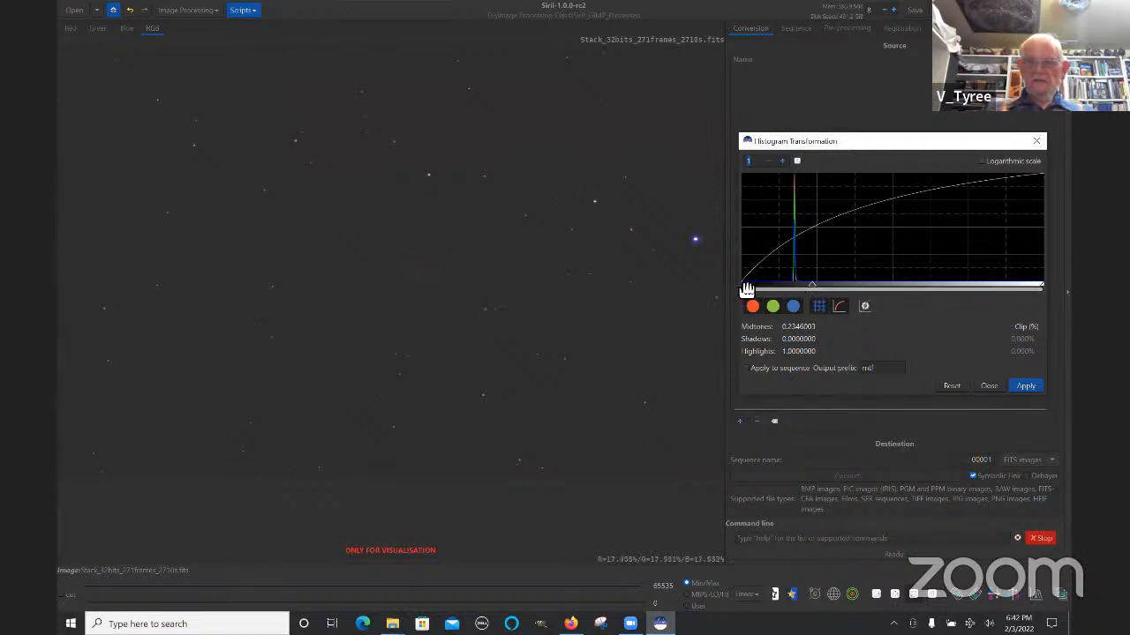
drag(747, 289, 750, 289)
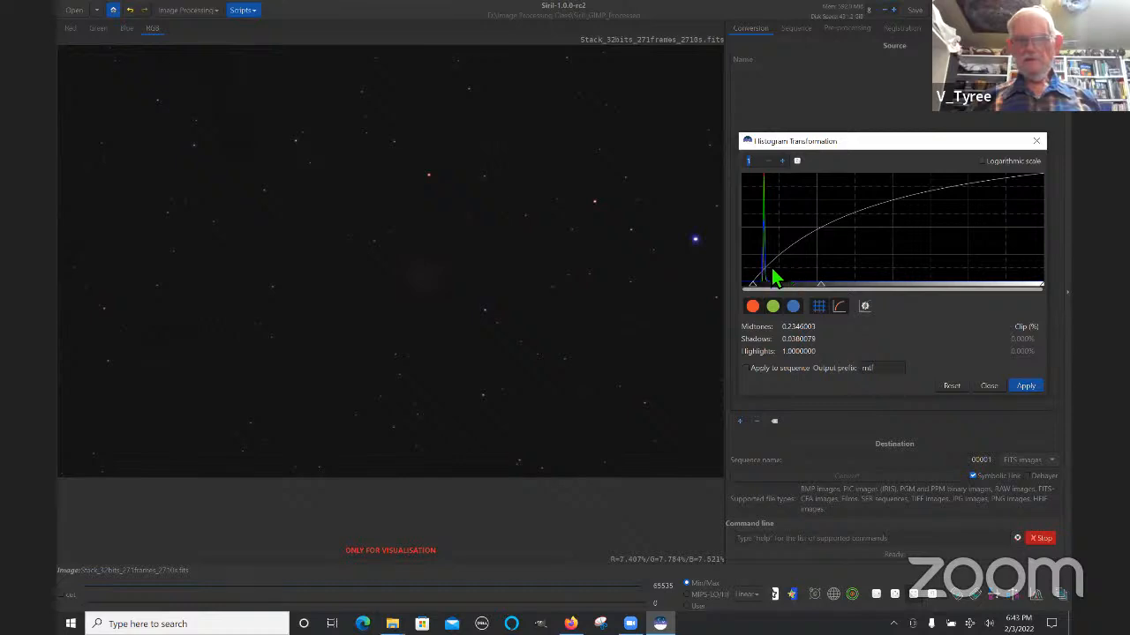
click(1031, 385)
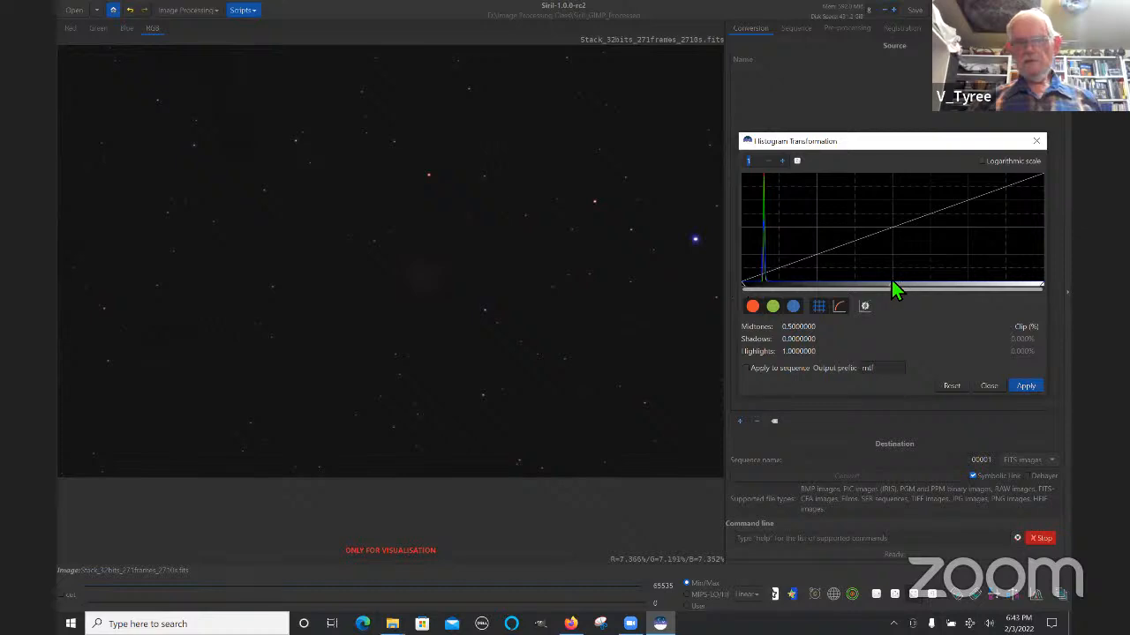
Step: Apply a second histogram stretch with midtones at about 0.267 and shadows at about 0.041
drag(894, 289, 823, 291)
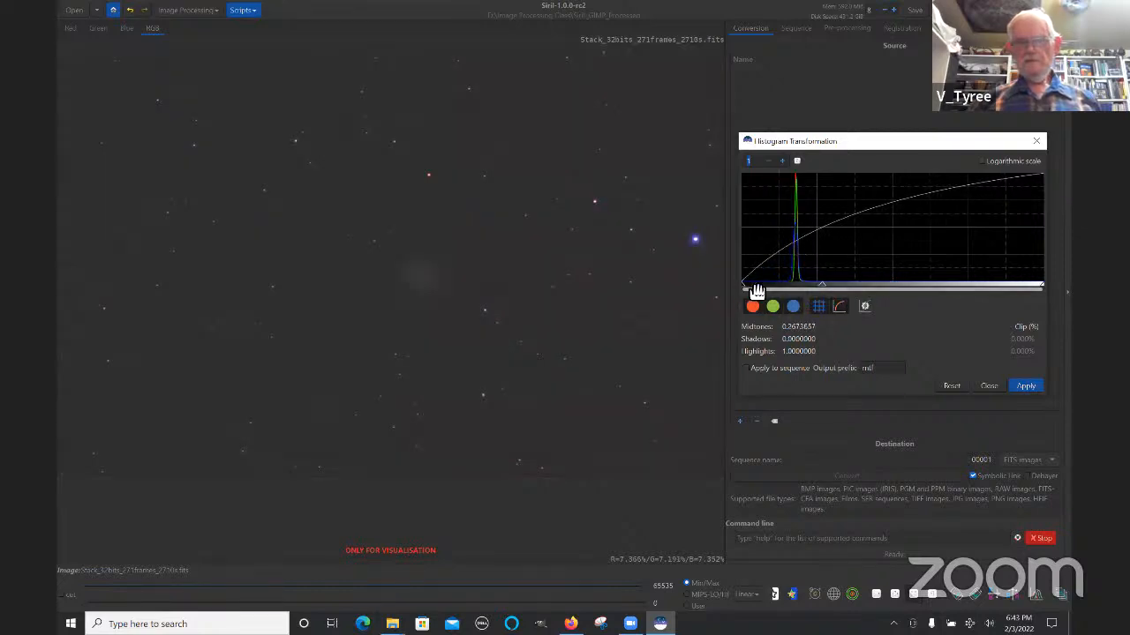
drag(747, 287, 757, 288)
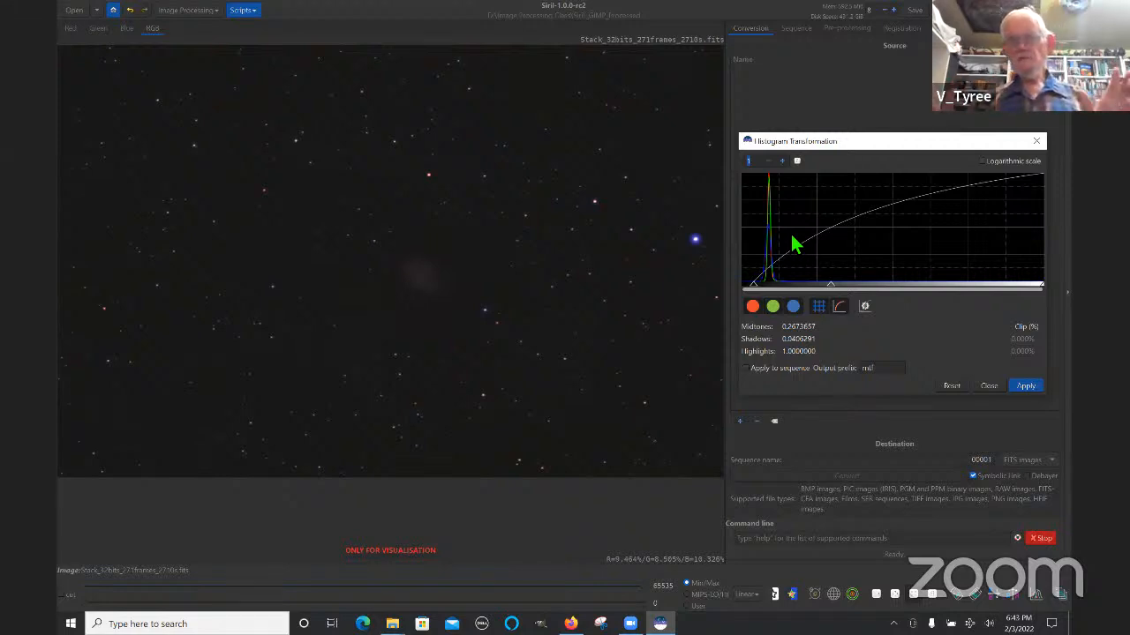
click(1029, 385)
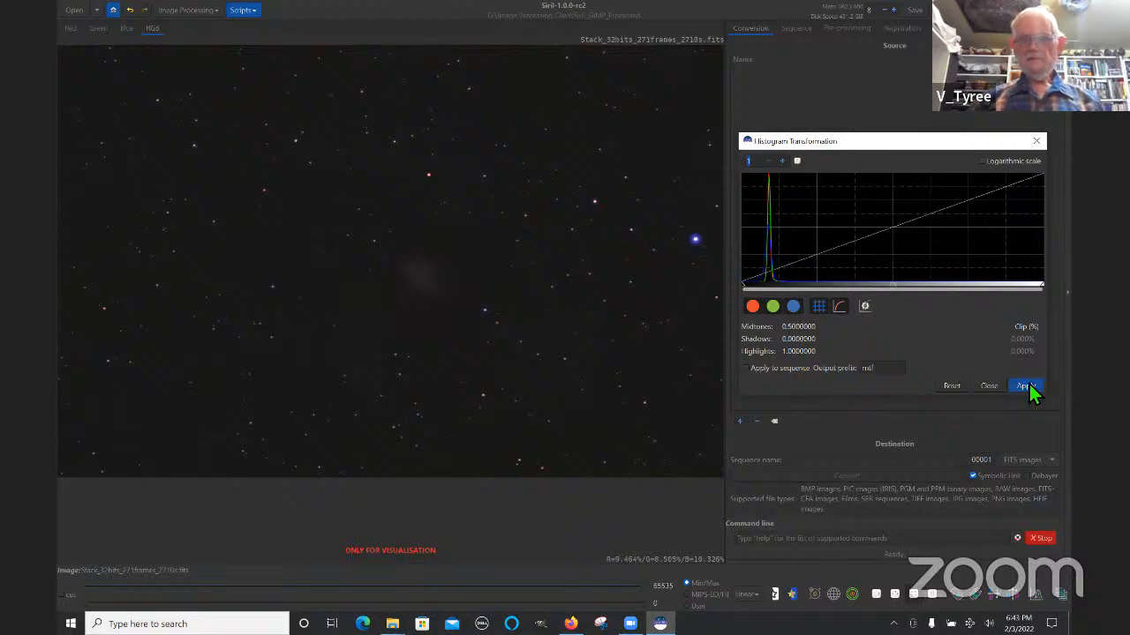
Step: Apply a third histogram stretch with midtones at about 0.286 and shadows at about 0.039
drag(892, 288, 827, 291)
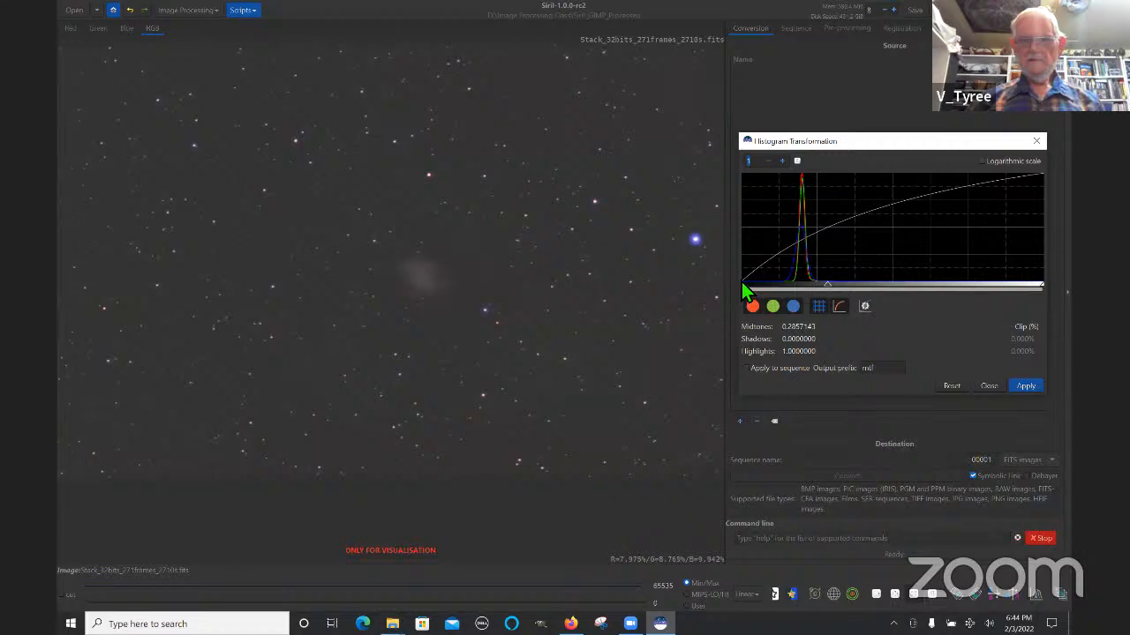
drag(748, 286, 756, 289)
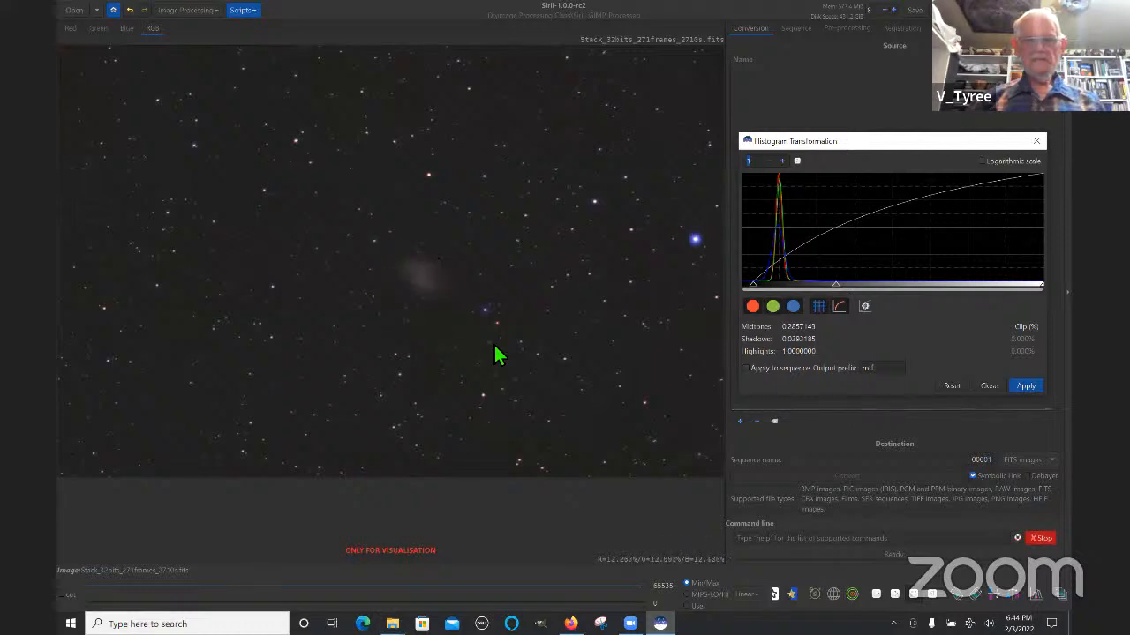
click(1028, 385)
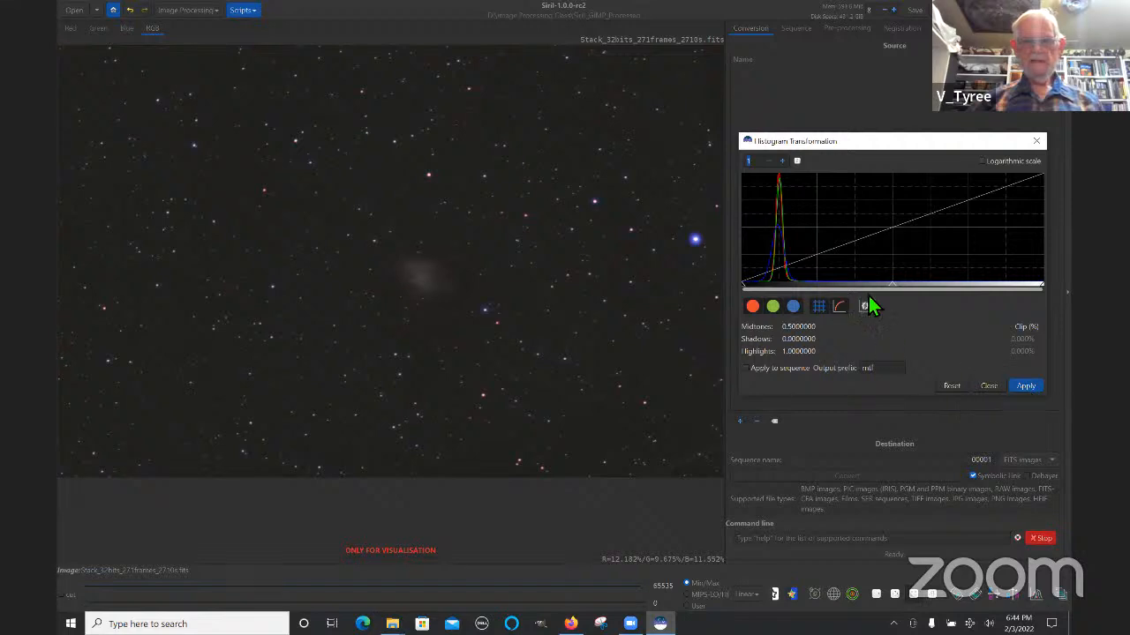
Step: Apply a fourth histogram stretch with midtones at about 0.326 and shadows at about 0.043
drag(891, 285, 840, 290)
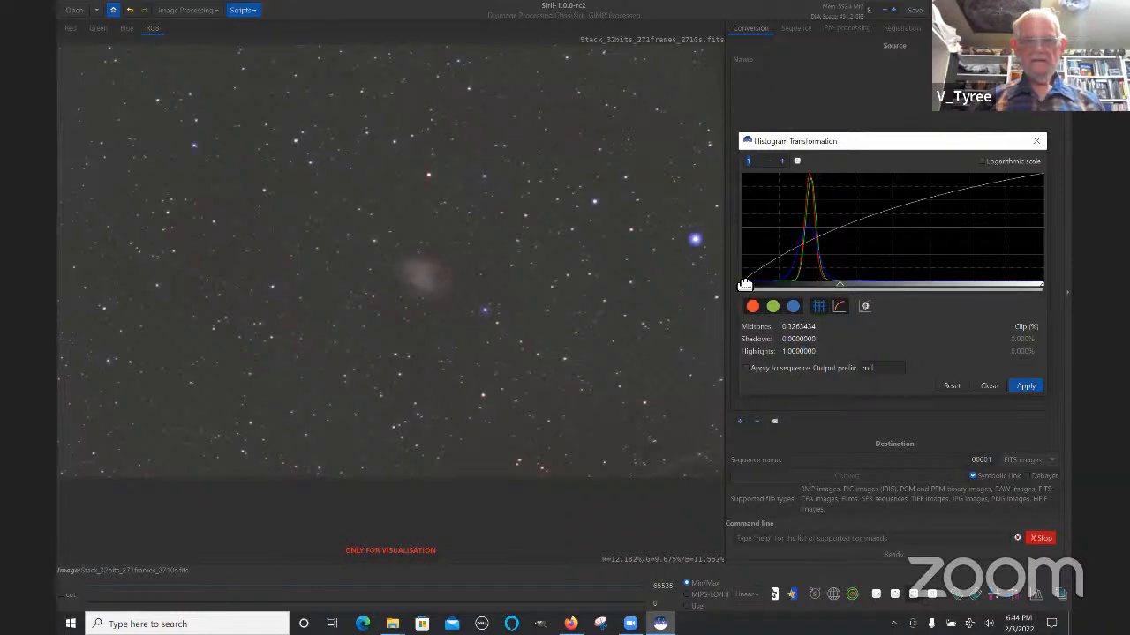
drag(744, 286, 755, 285)
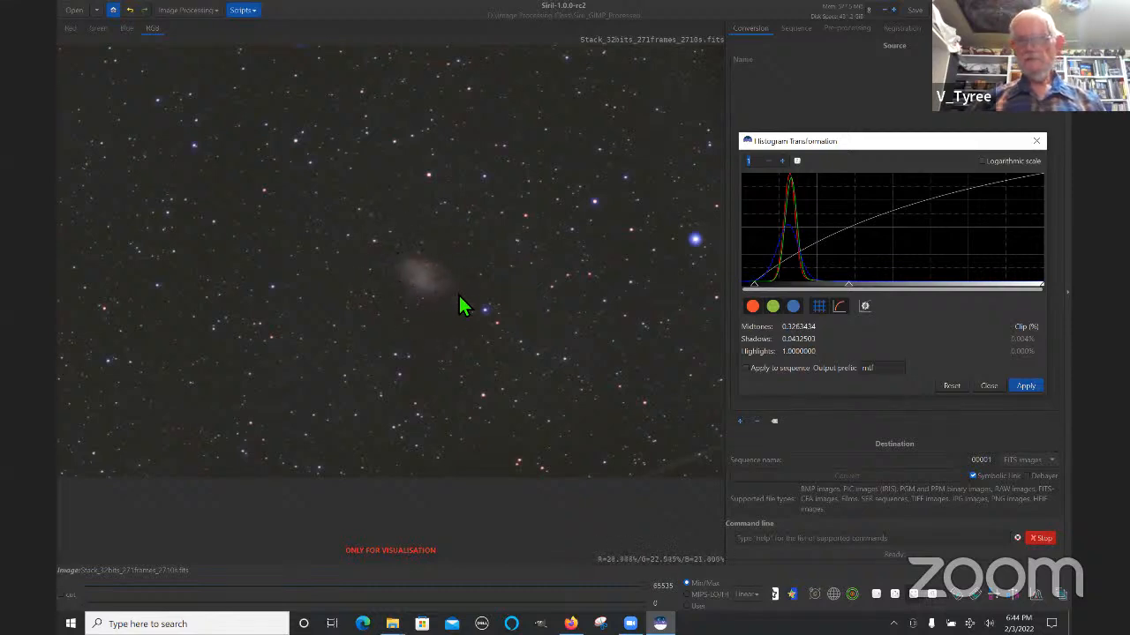
click(1025, 383)
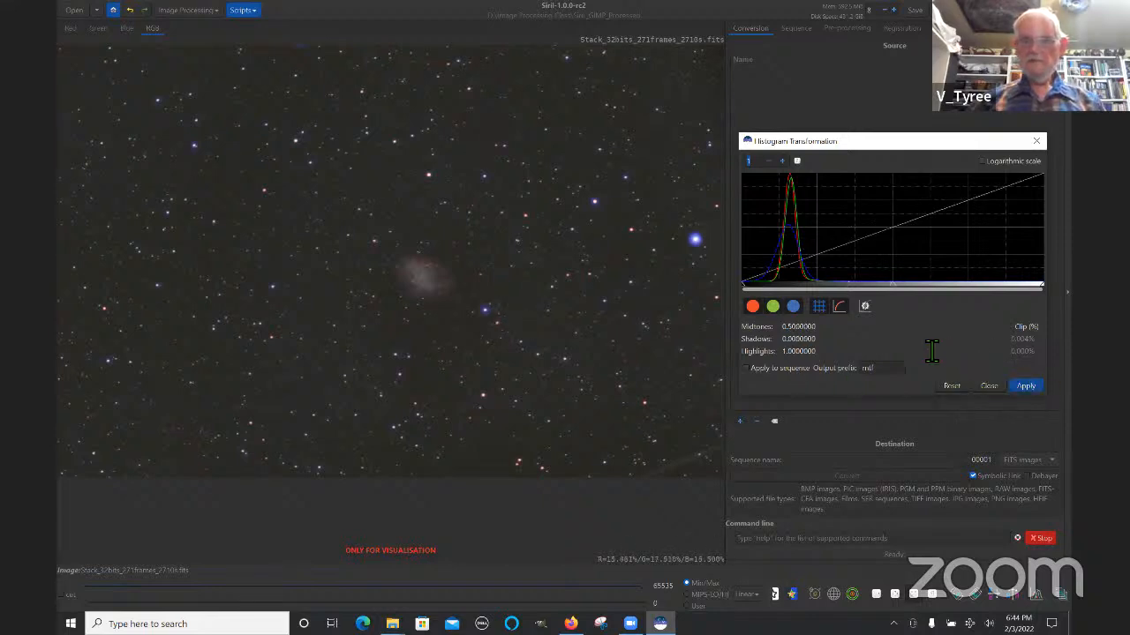
Step: Apply a fifth histogram stretch with midtones at about 0.367 and shadows at about 0.055
drag(891, 283, 852, 291)
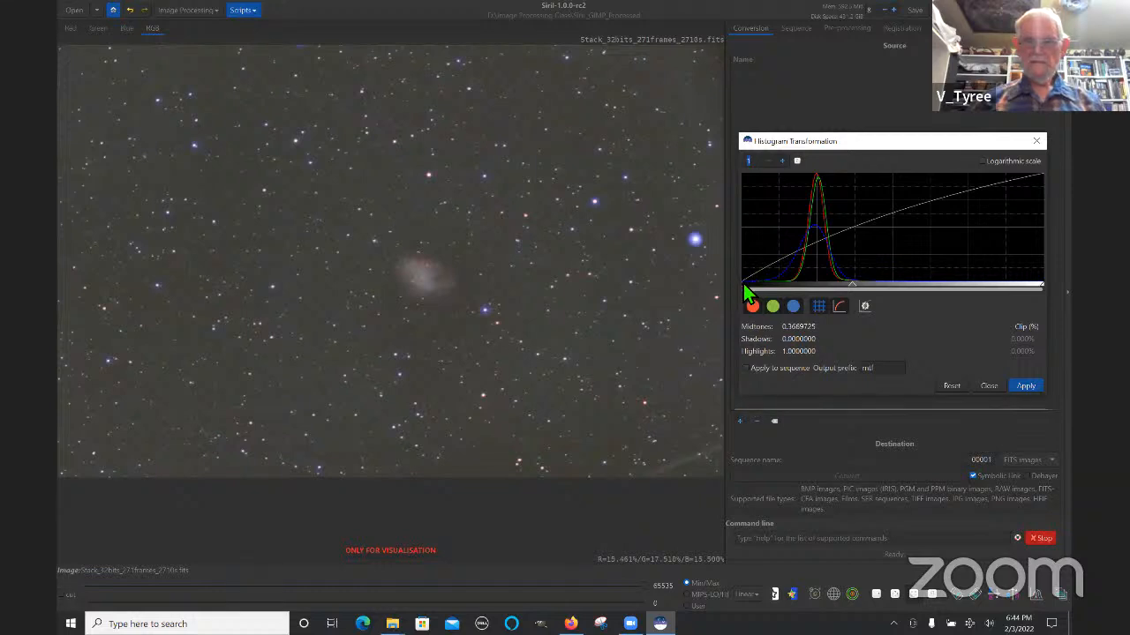
drag(746, 289, 761, 294)
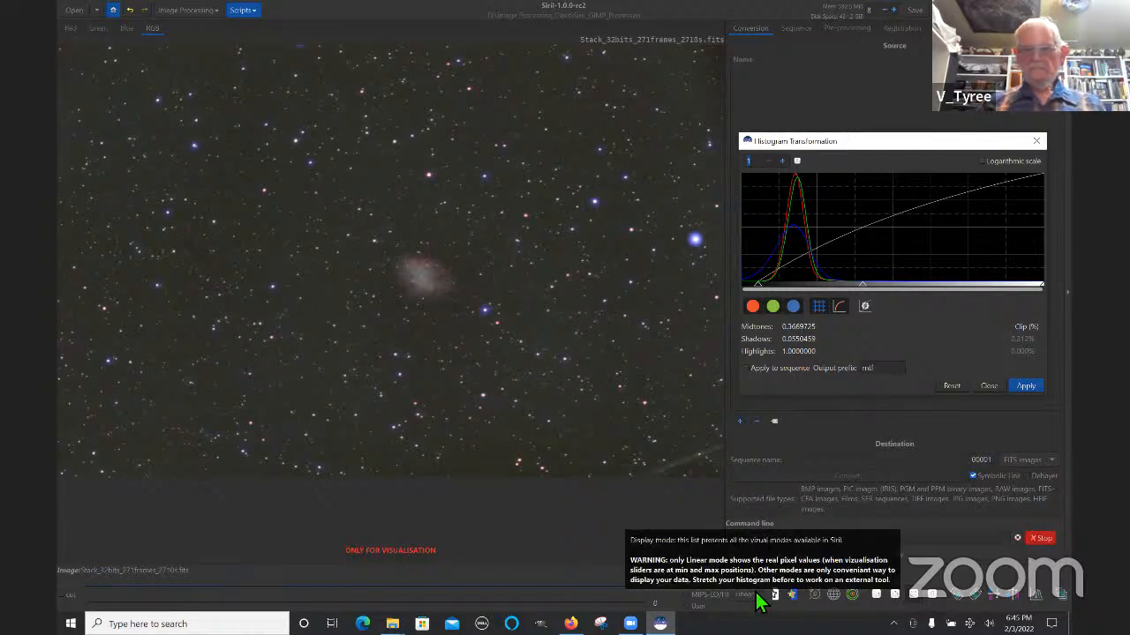
click(1027, 385)
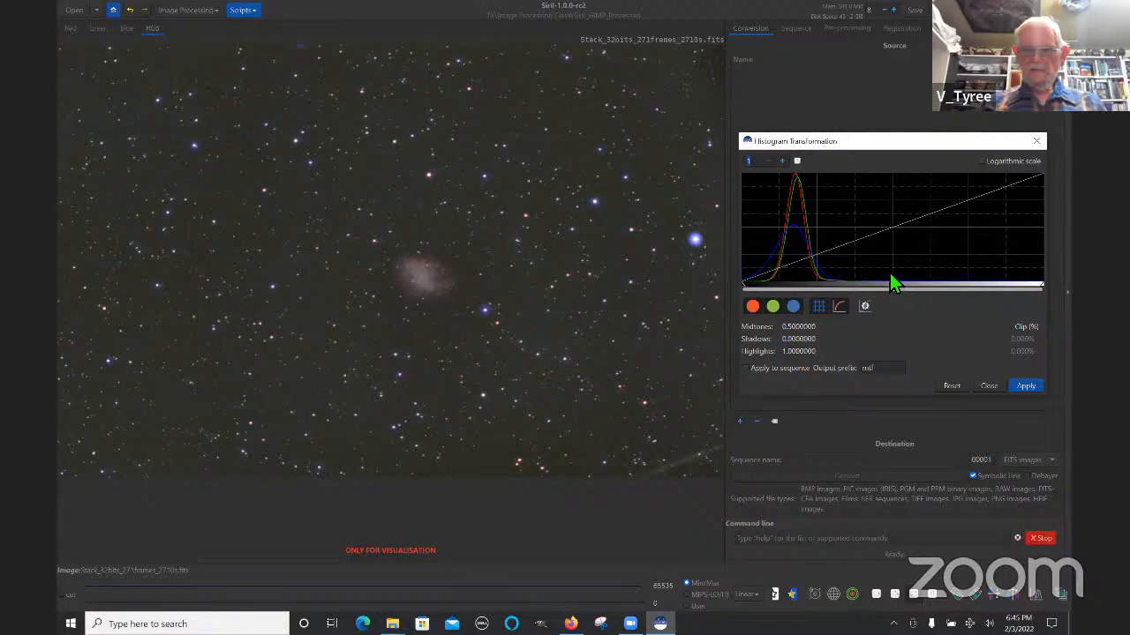
Step: Apply a sixth histogram stretch with midtones at about 0.391 and shadows at about 0.056
drag(890, 287, 859, 291)
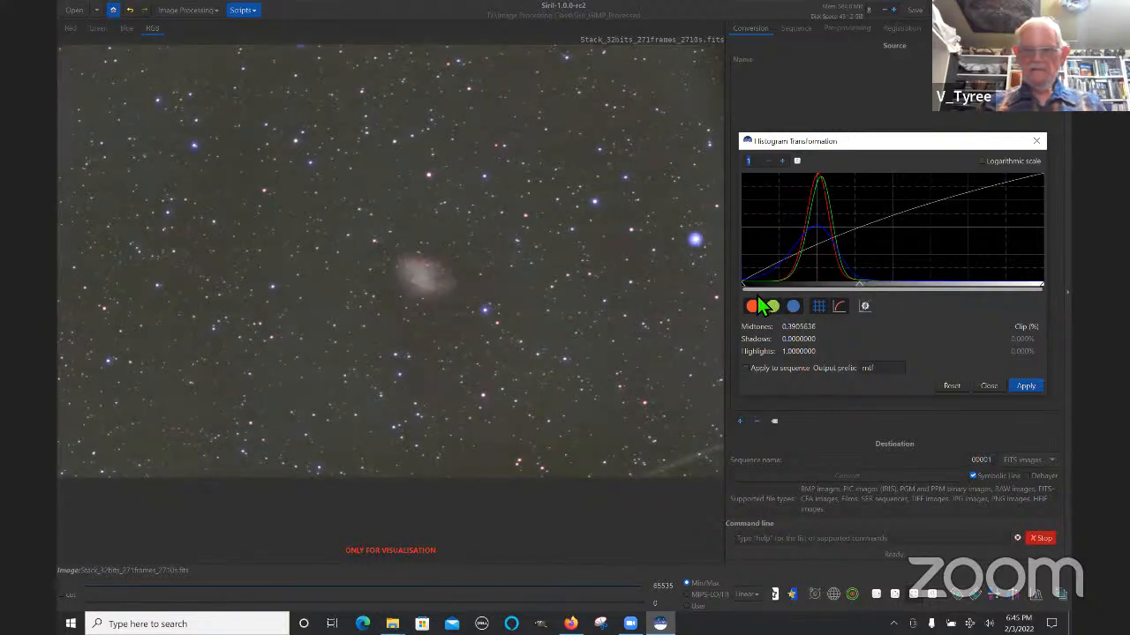
drag(748, 287, 762, 291)
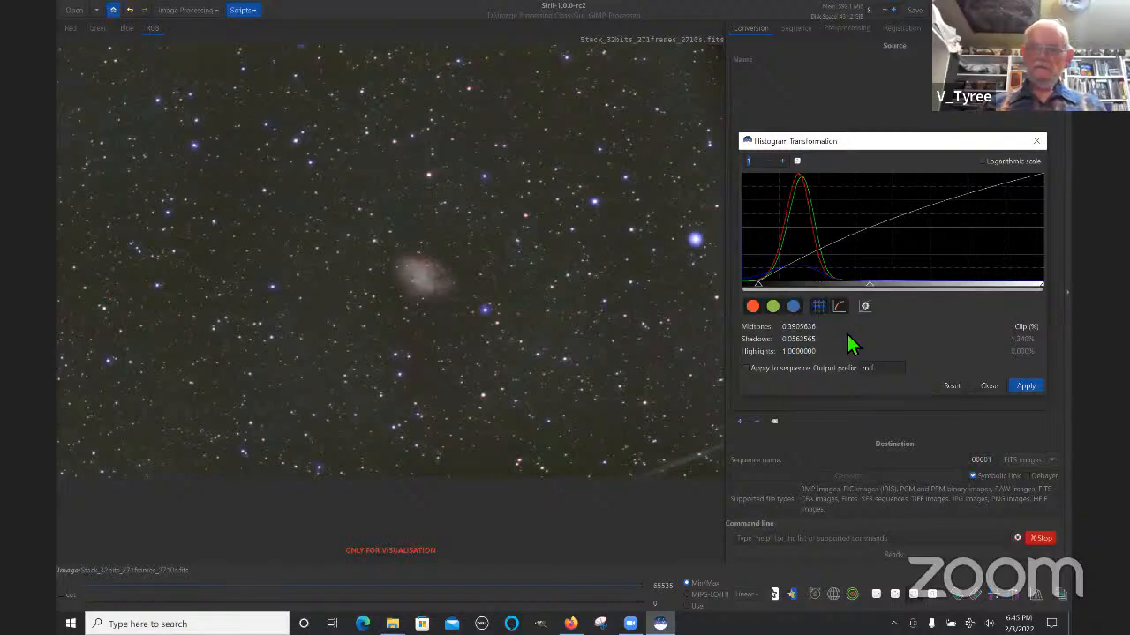
click(1027, 386)
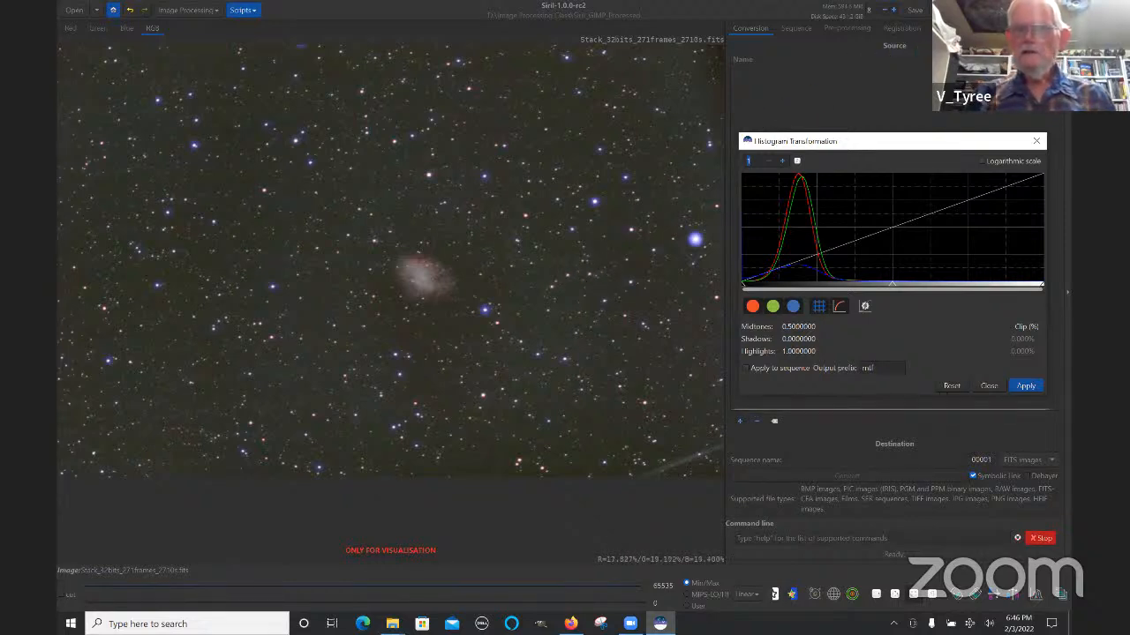
Step: Start saving the image in the SiriL_GIMP_Processed folder with the file name M1_Stack_32bits_271frames_2710s_SiriL
click(915, 10)
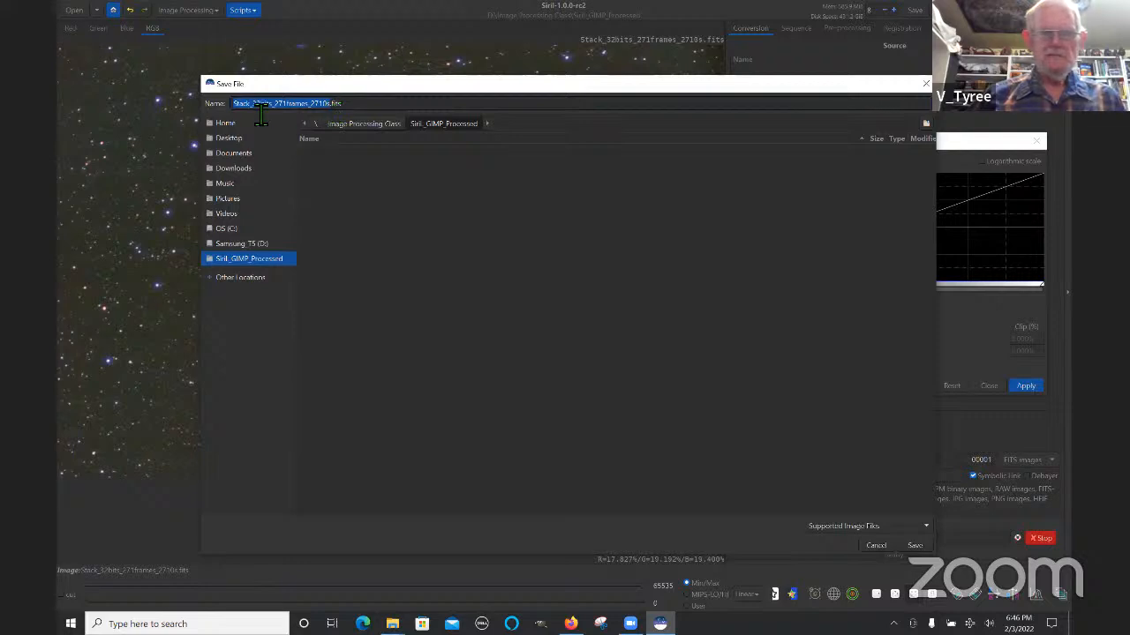
click(235, 105)
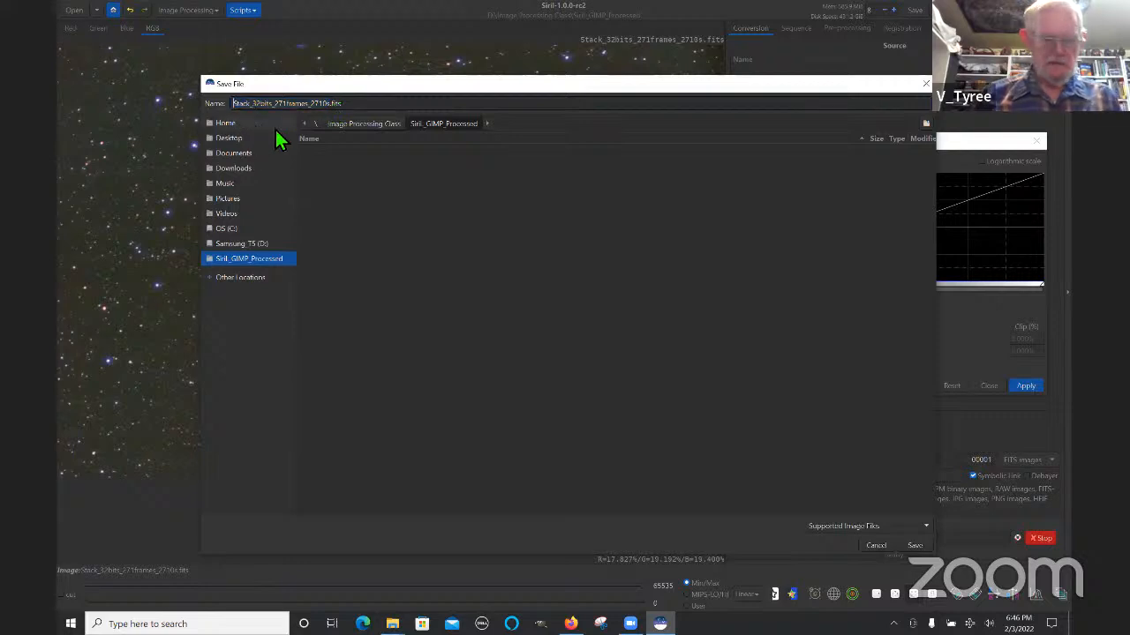
text(M1)
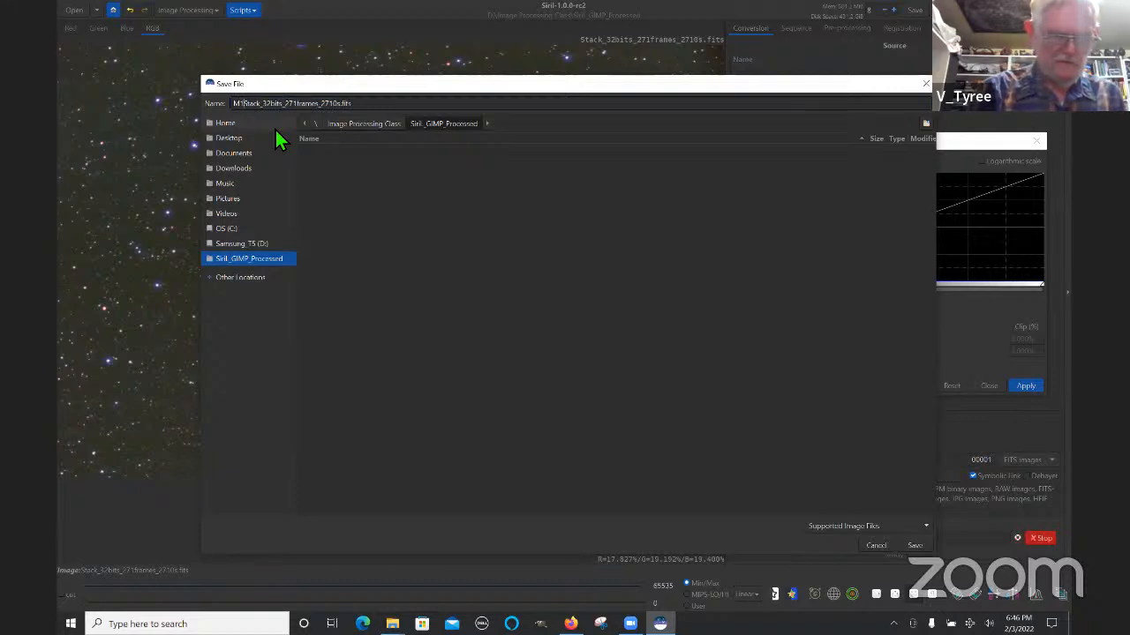
text(_)
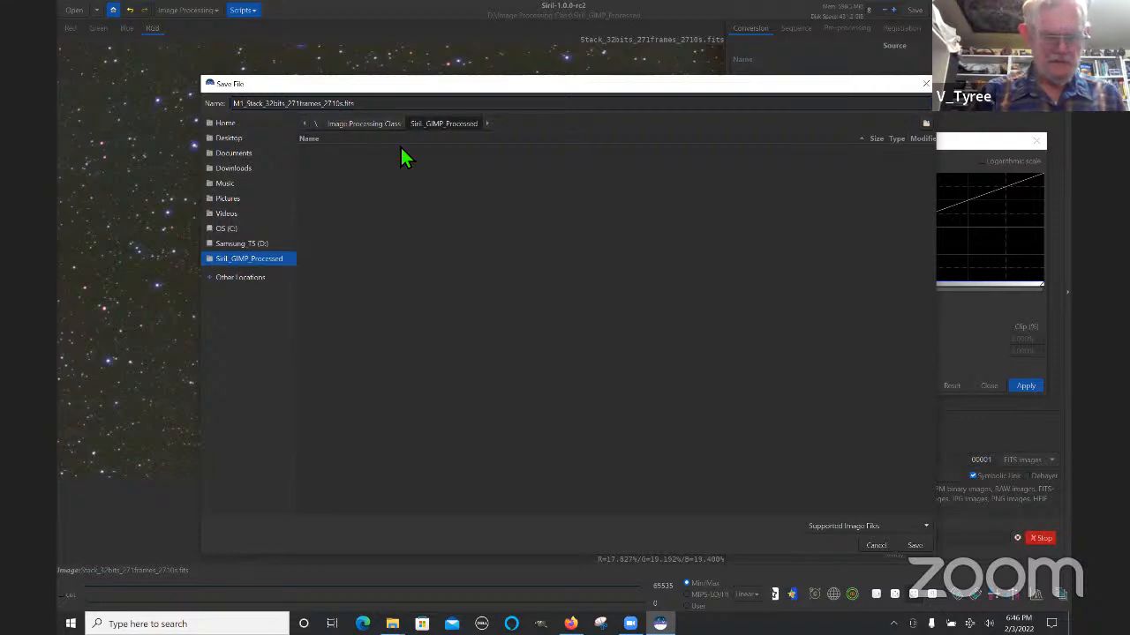
text(_)
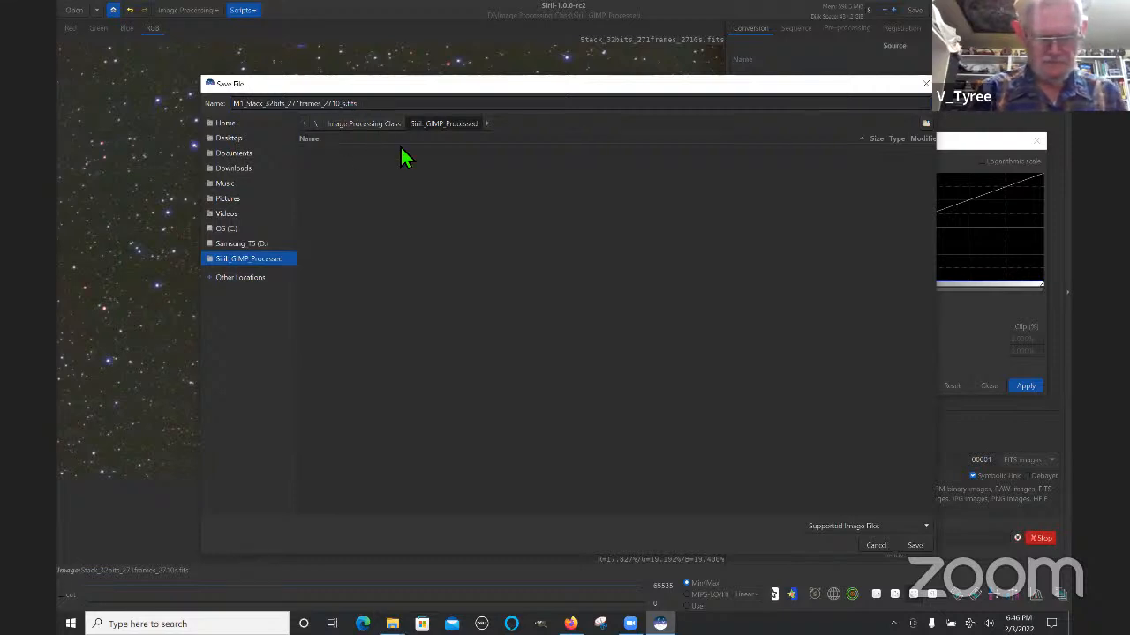
text(Siril)
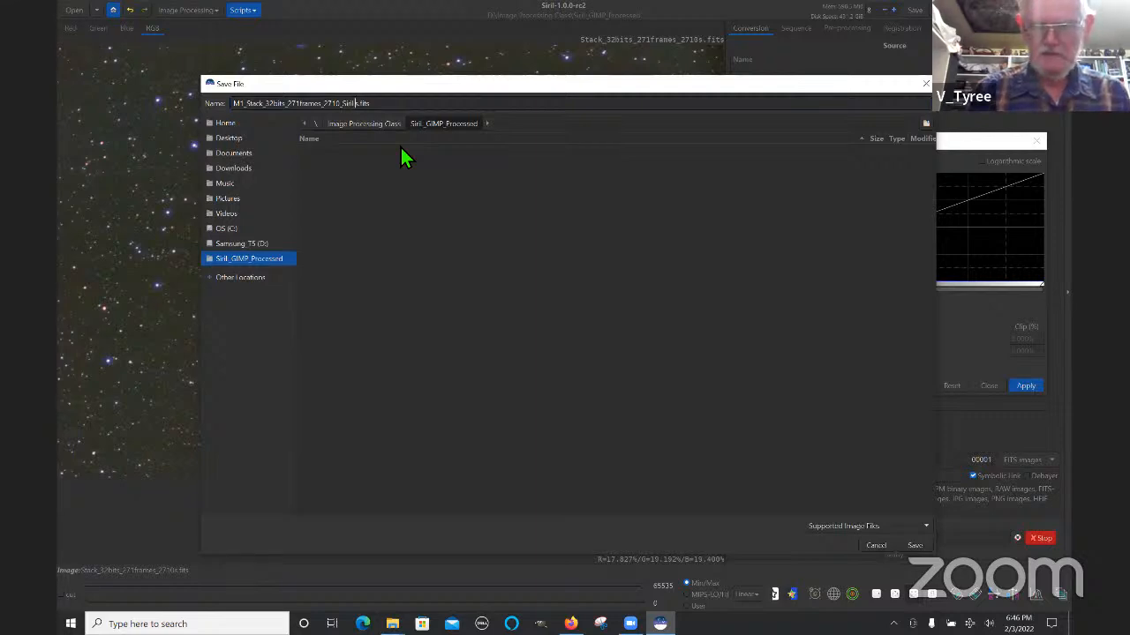
key(BackSpace)
key(BackSpace)
key(BackSpace)
key(BackSpace)
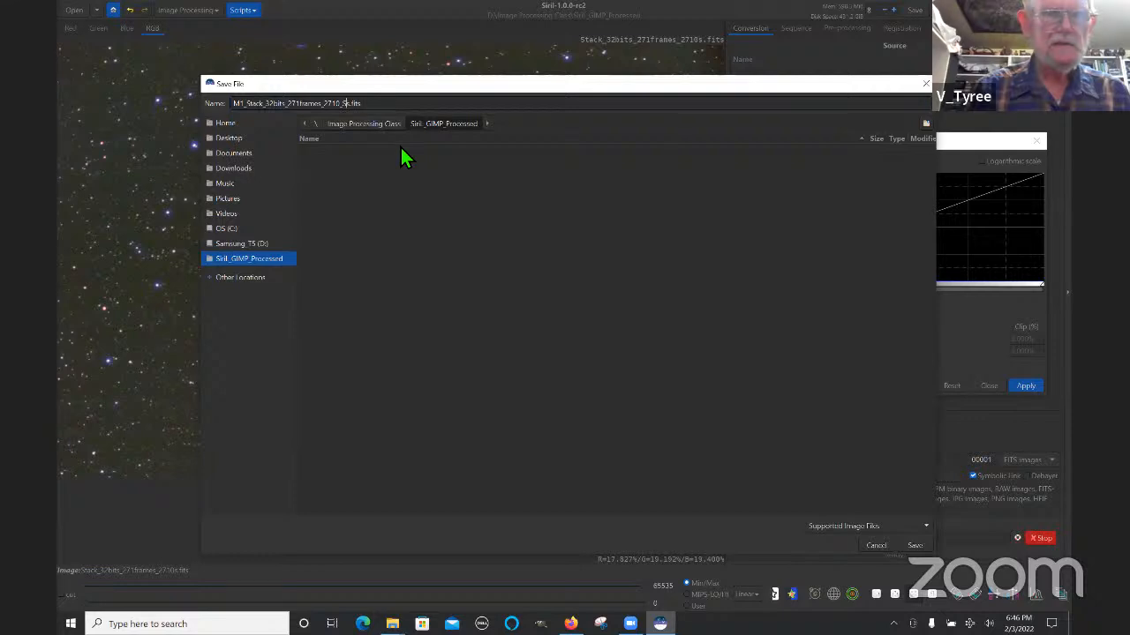
key(BackSpace)
key(BackSpace)
text(s)
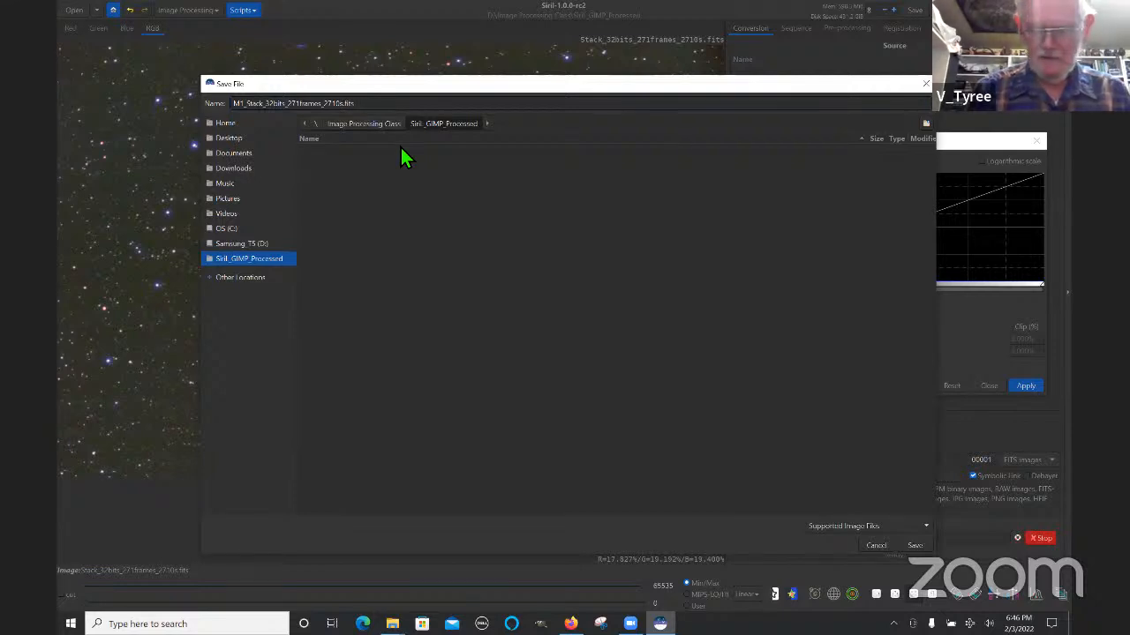
text(_Si)
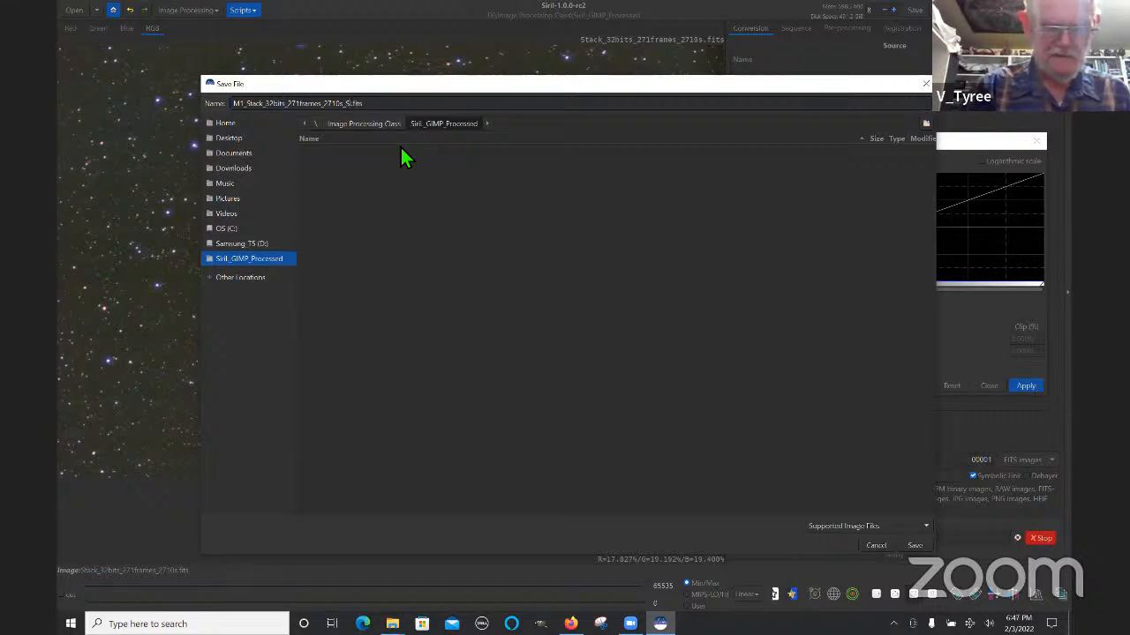
text(ril)
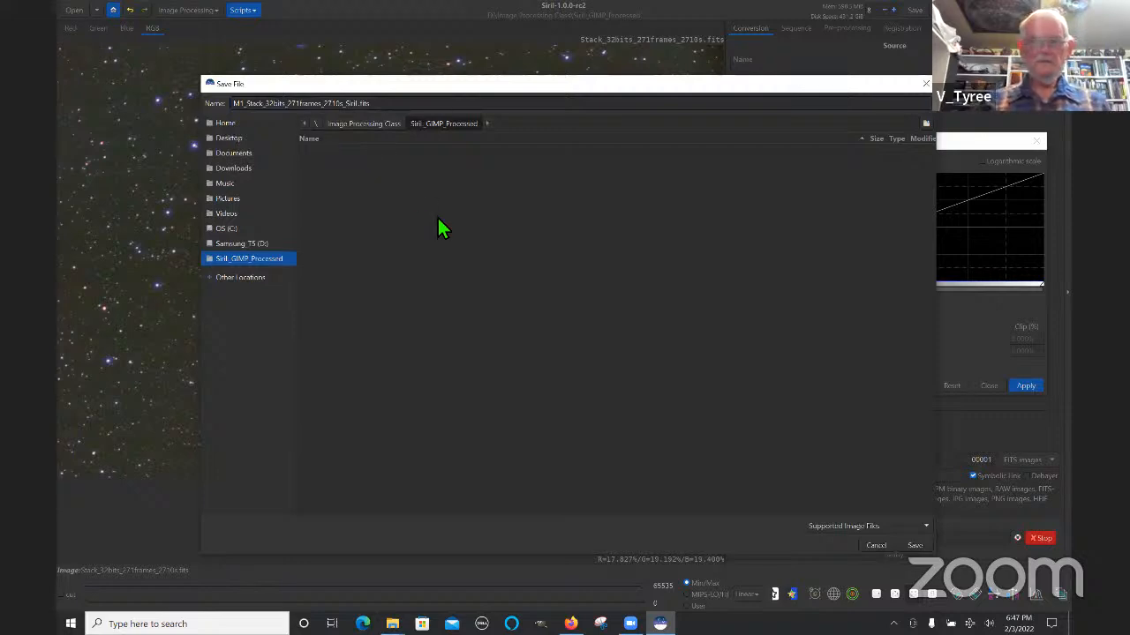
Step: Save the image as the 16-bit unsigned integer TIFF file M1_Stack_32bits_271frames_2710s_SiriL-TIFF.tif and quit Siril
click(927, 524)
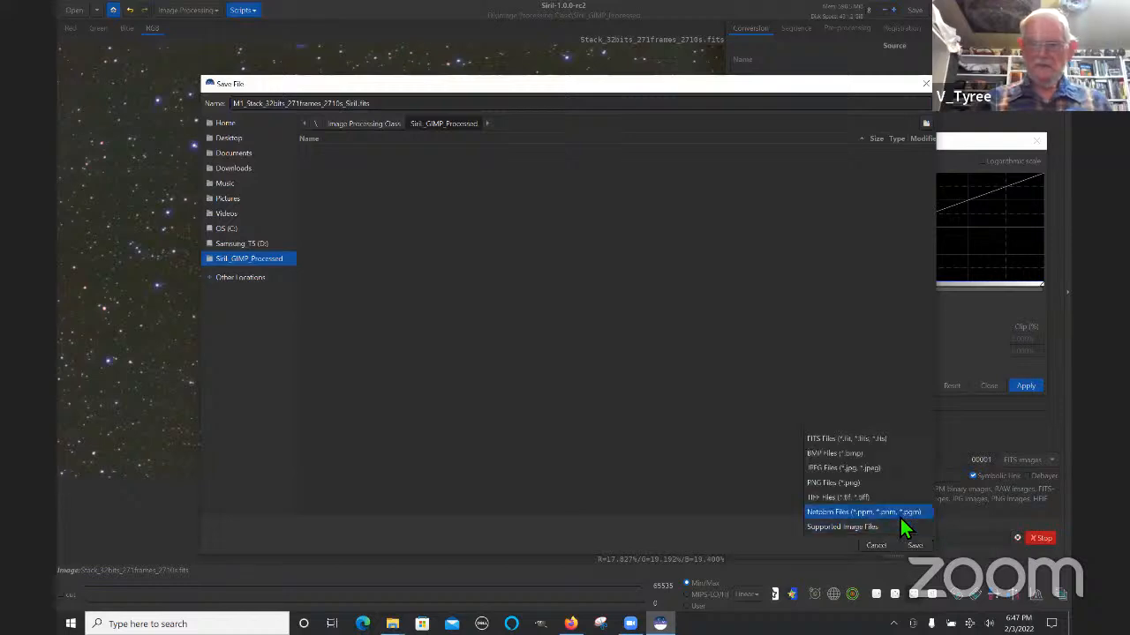
click(836, 497)
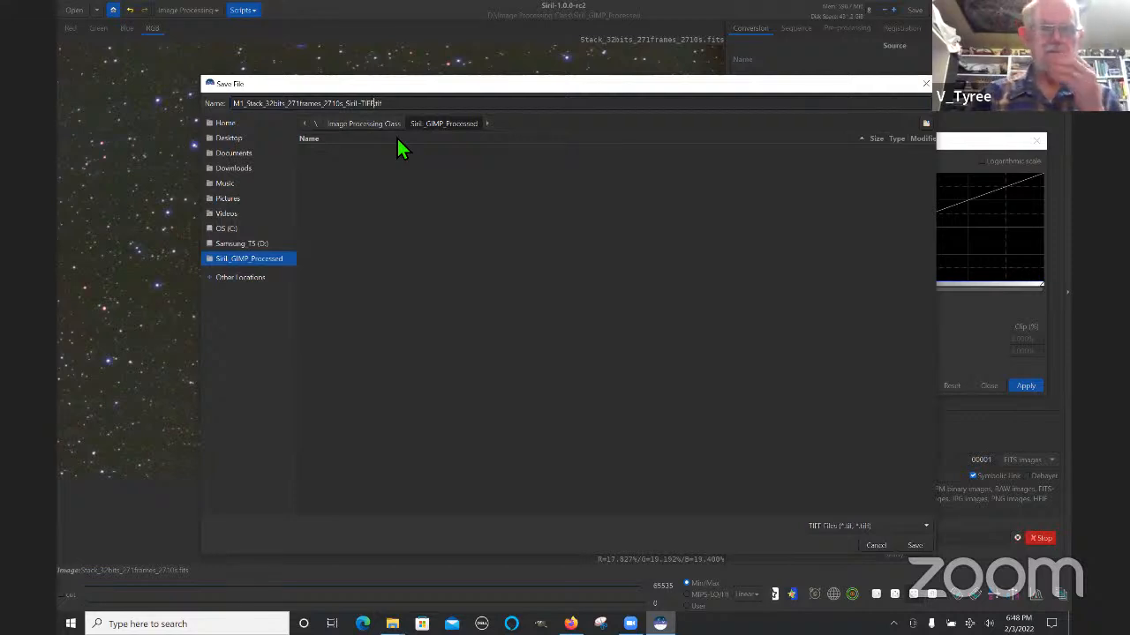
click(915, 546)
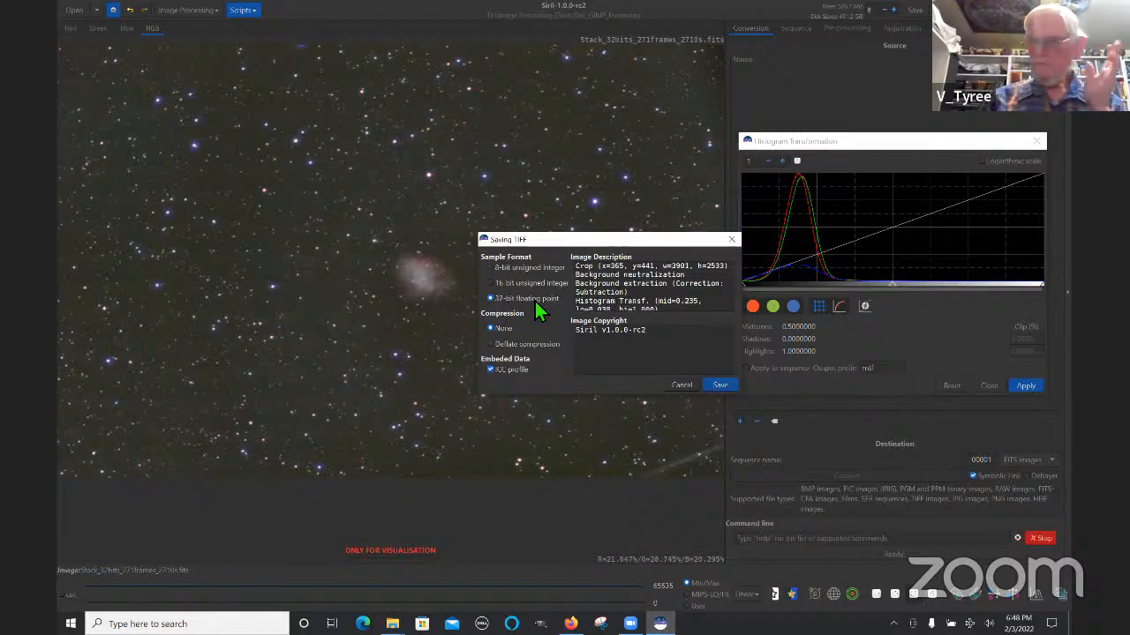
click(490, 282)
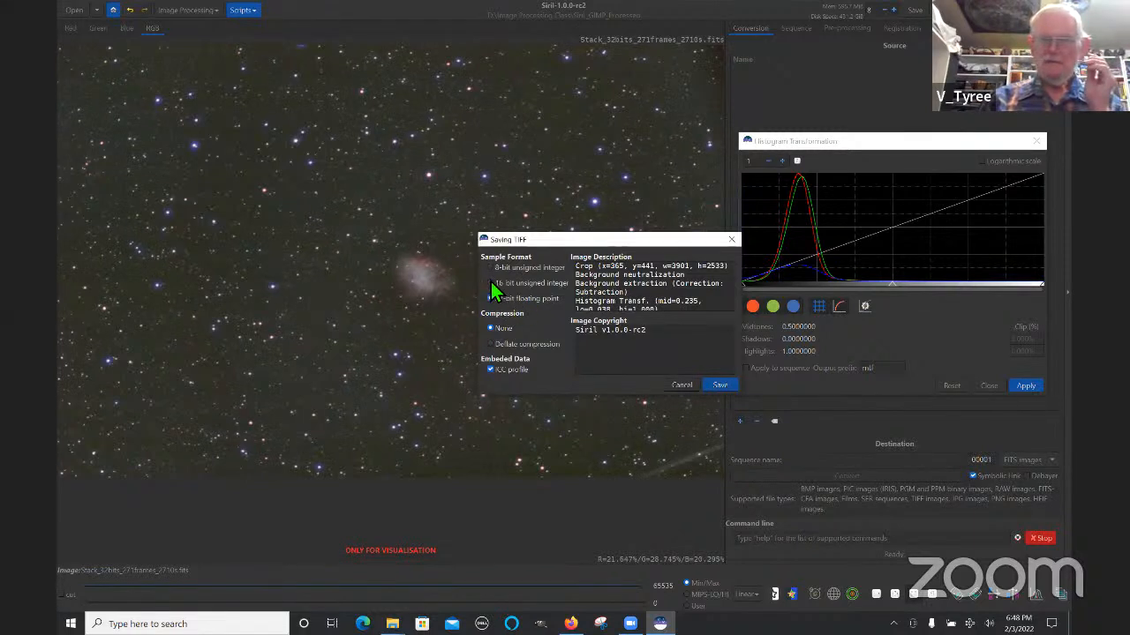
click(720, 386)
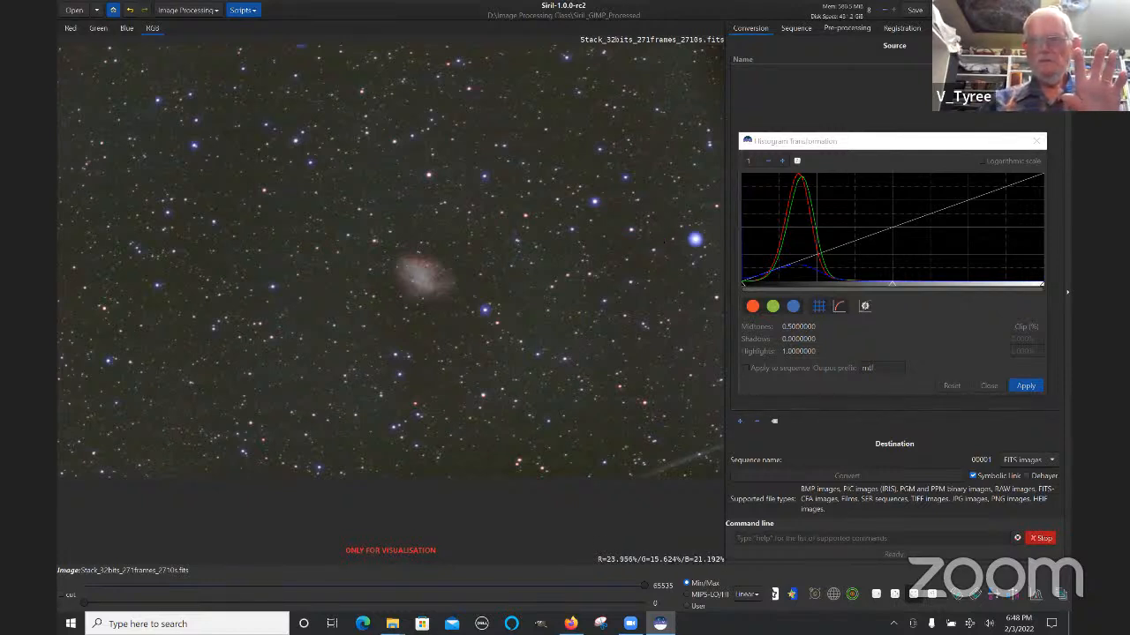
key(ctrl+q)
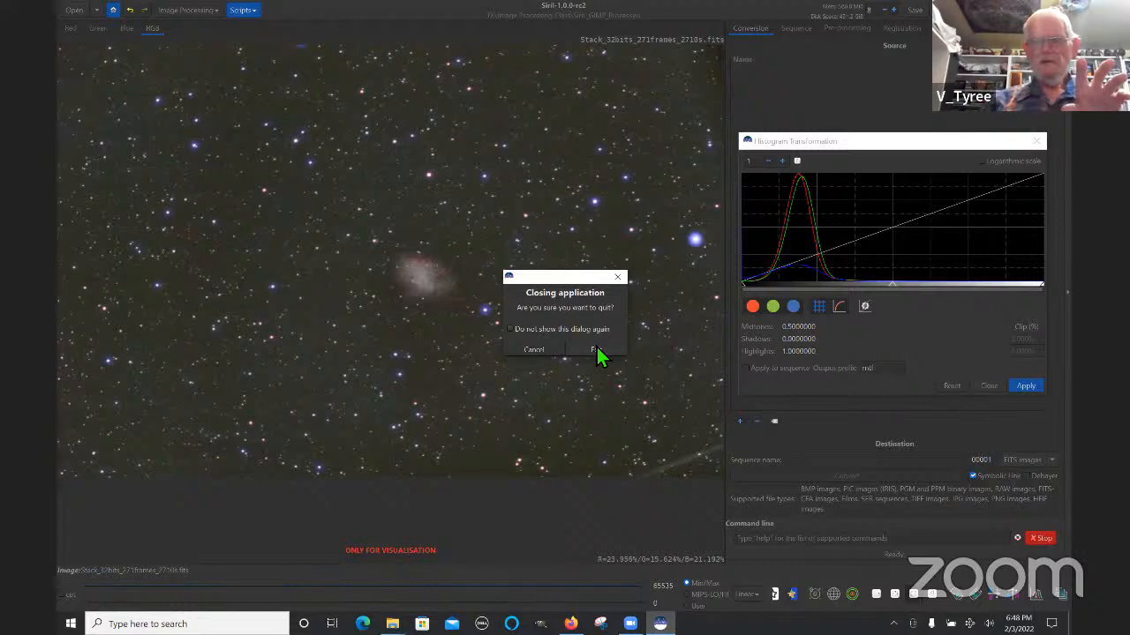
click(596, 348)
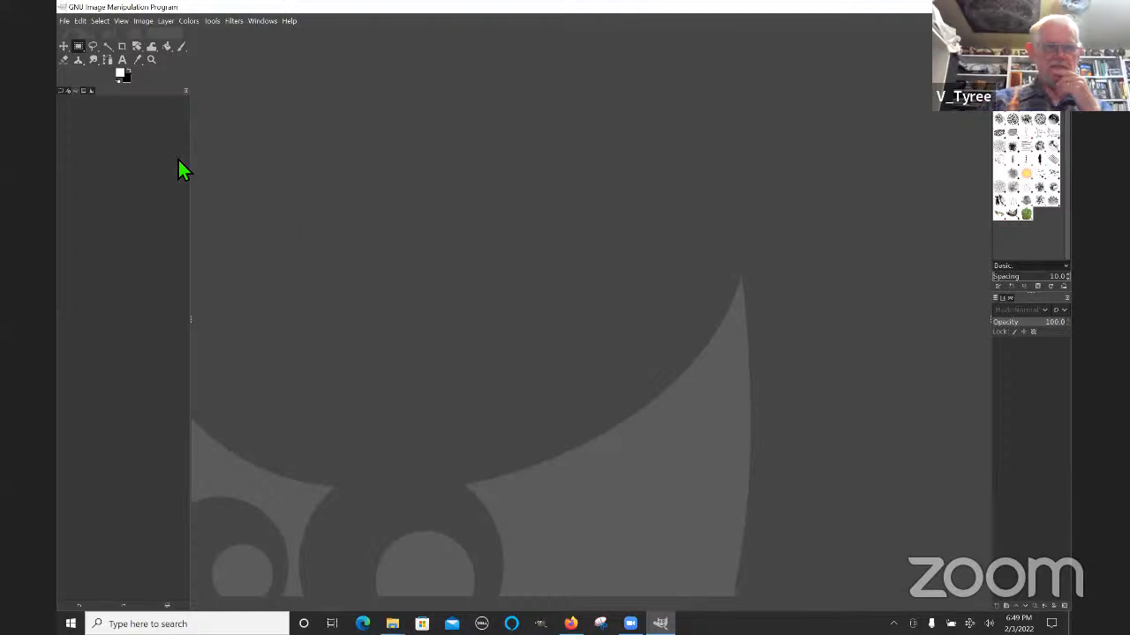
Step: In GIMP, open M1_Stack_32bits_271frames_2710s_SiriL-TIFF.tif from Image Processing Class/SiriL_GIMP_Processed, converting it to the built-in sRGB profile
click(65, 21)
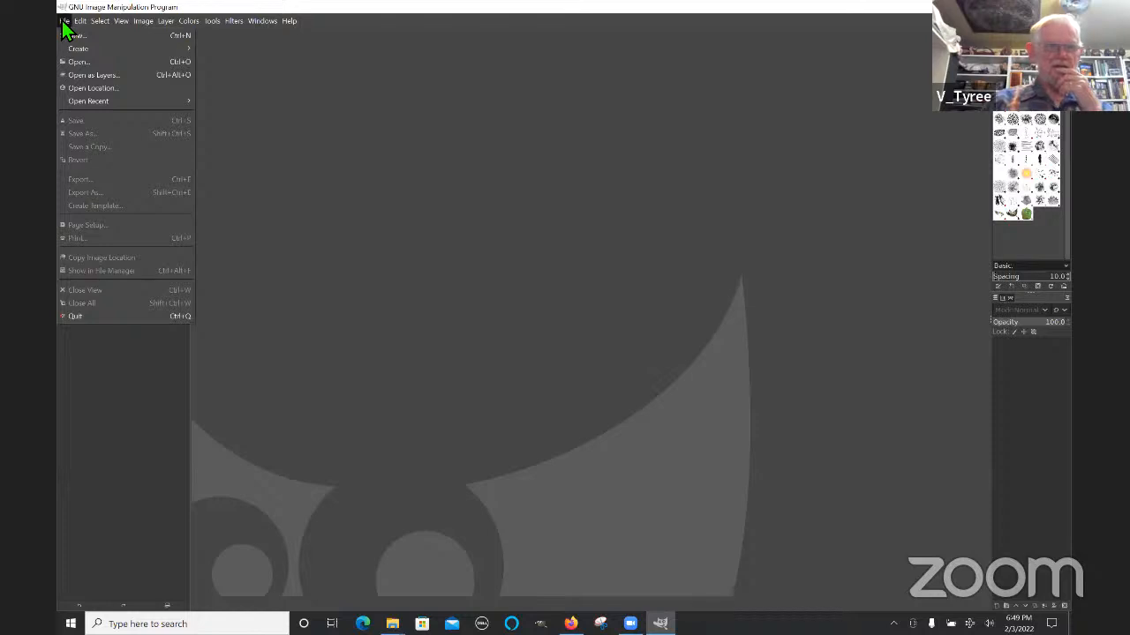
click(79, 62)
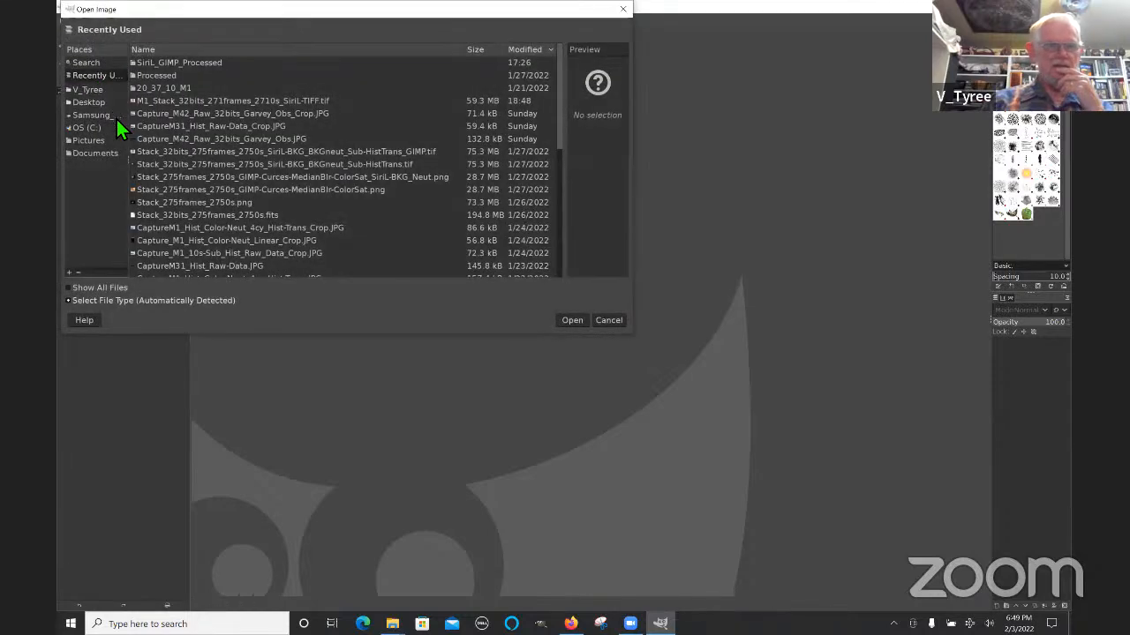
click(97, 116)
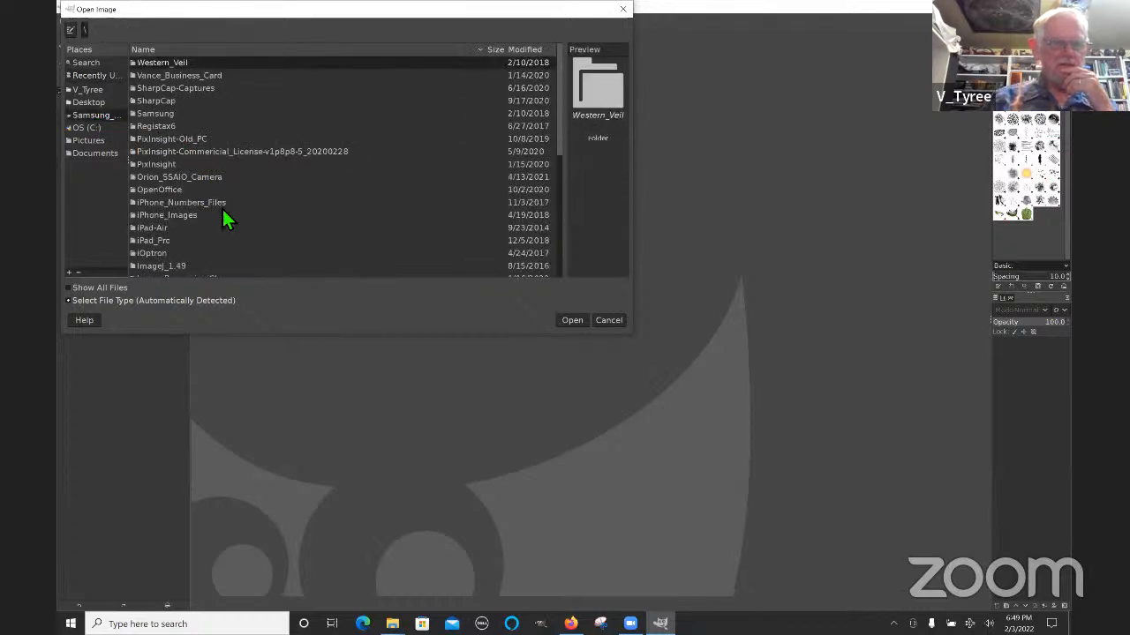
scroll(212, 212, down, 2)
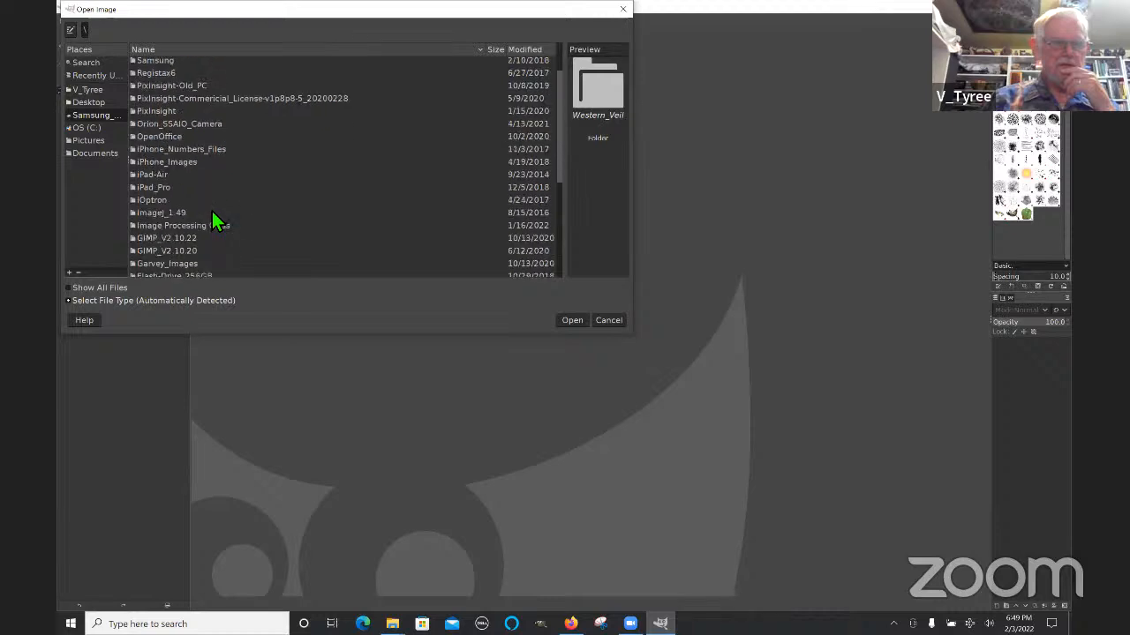
double_click(207, 225)
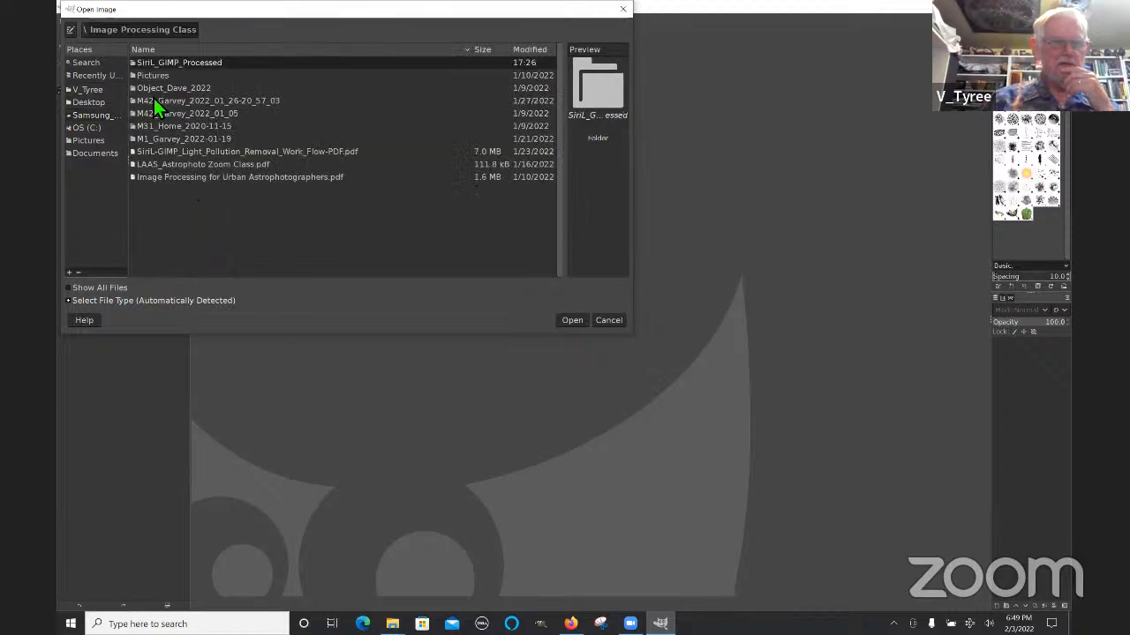
double_click(173, 61)
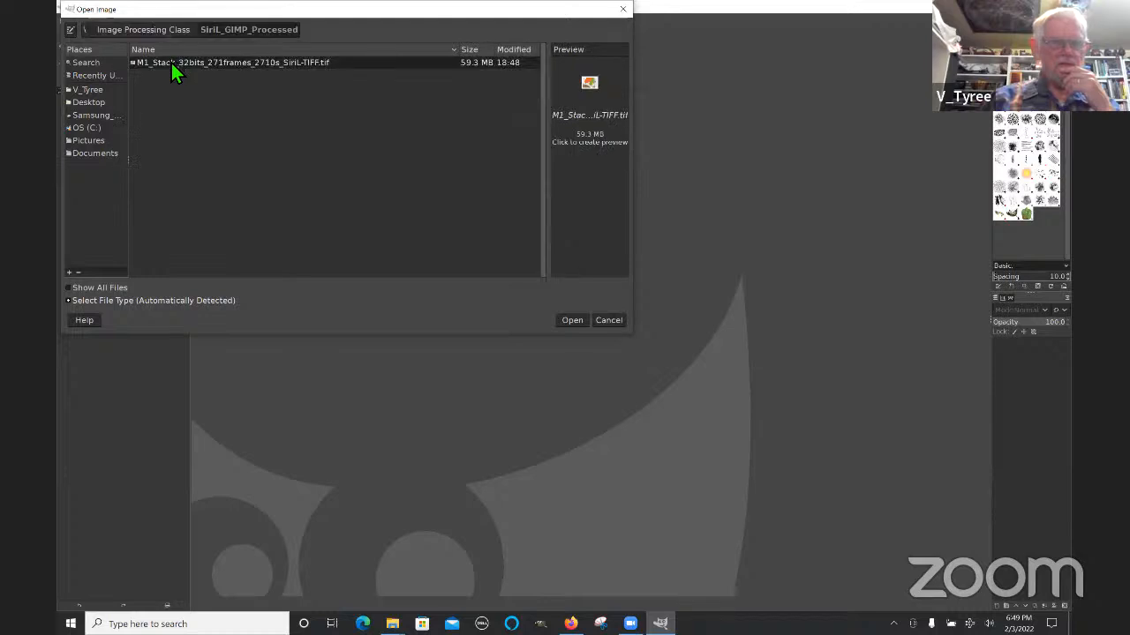
click(570, 321)
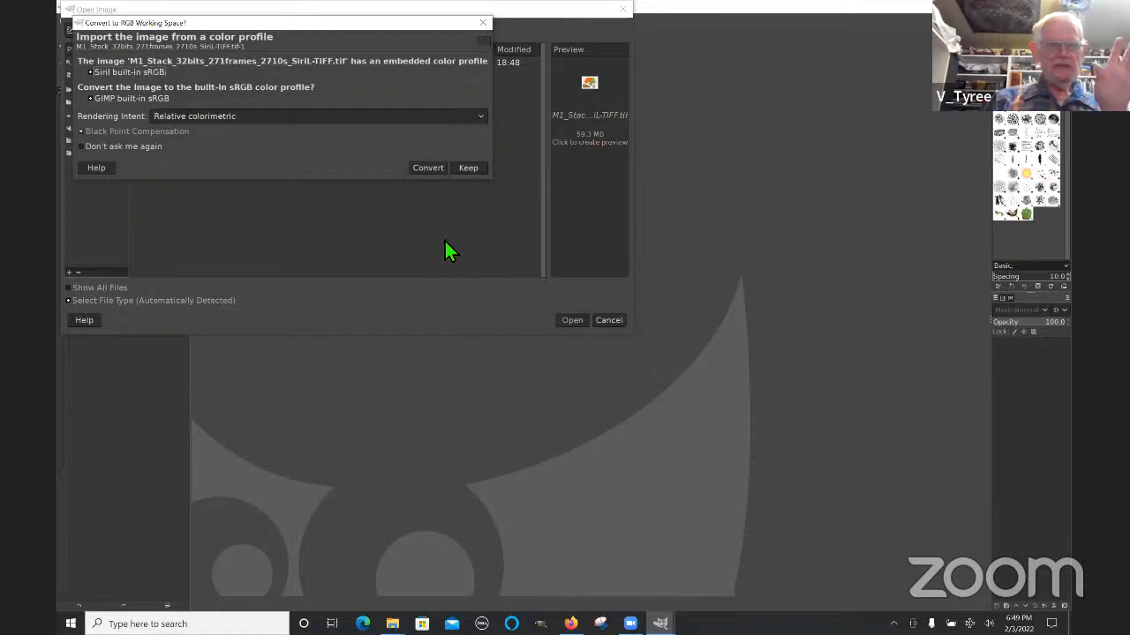
click(427, 168)
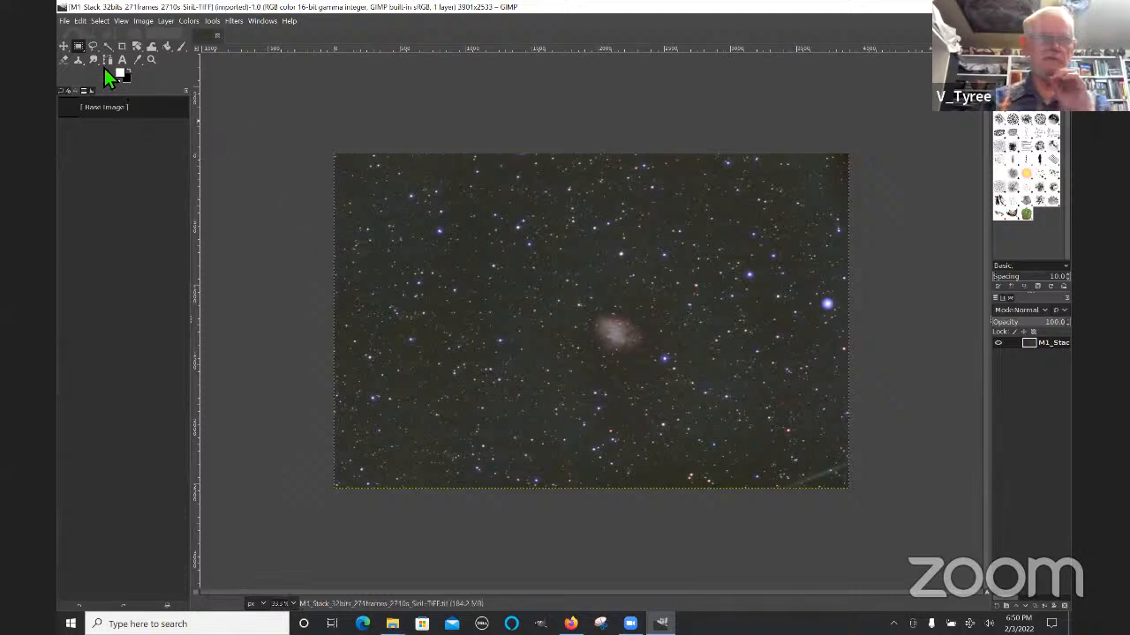
Step: Draw a rectangular selection around the nebula and extend its upper and lower edges outward to leave a margin of stars
click(121, 24)
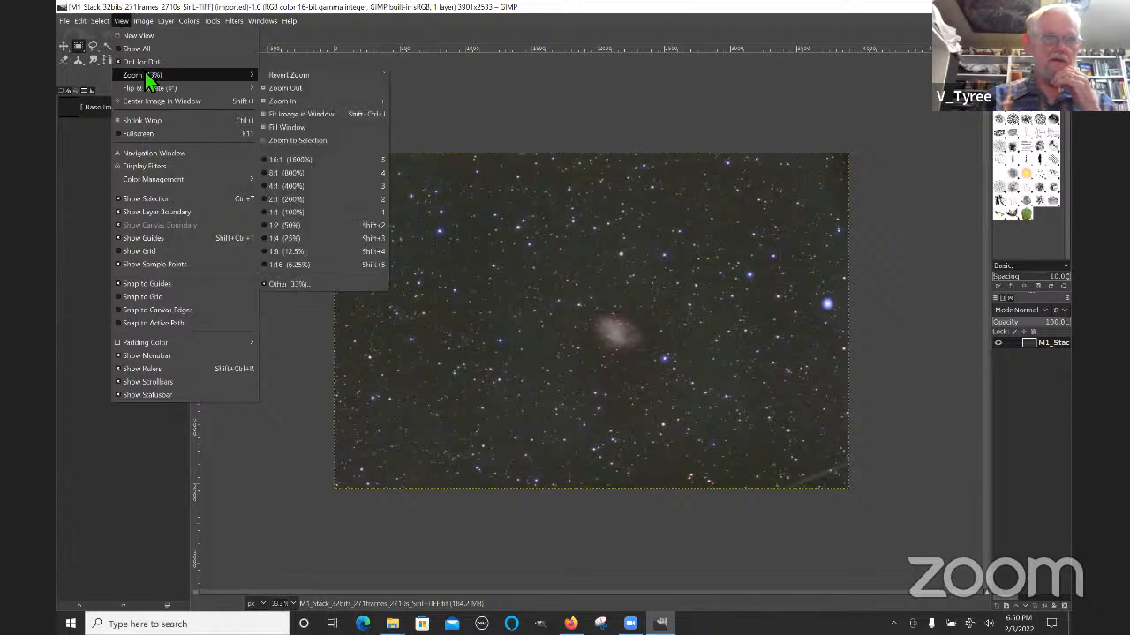
mouse_move(148, 77)
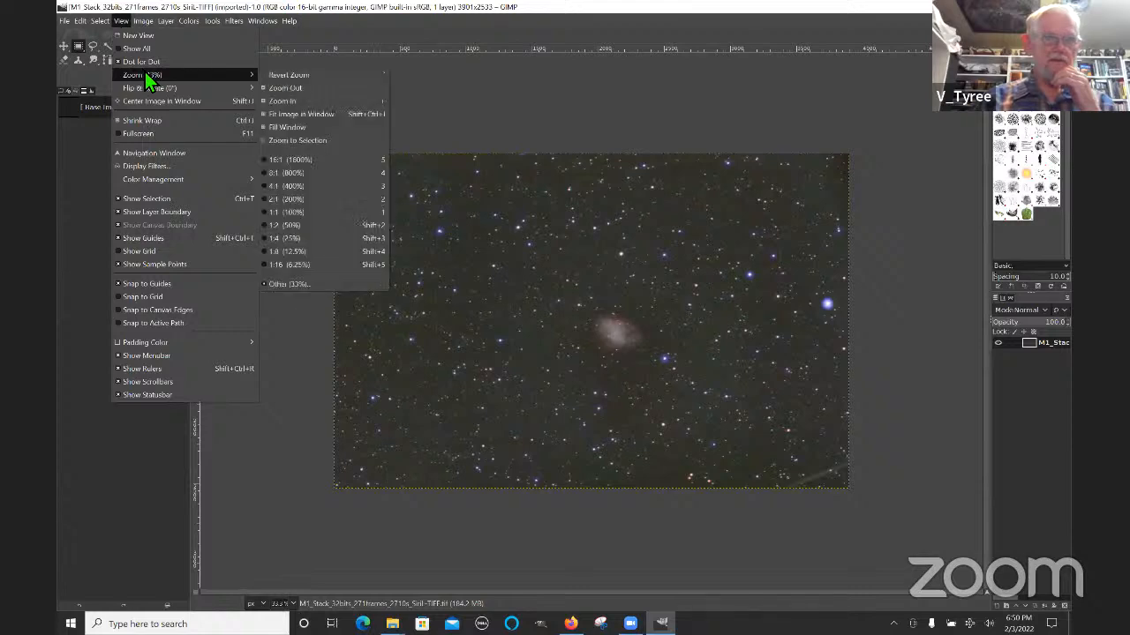
click(299, 115)
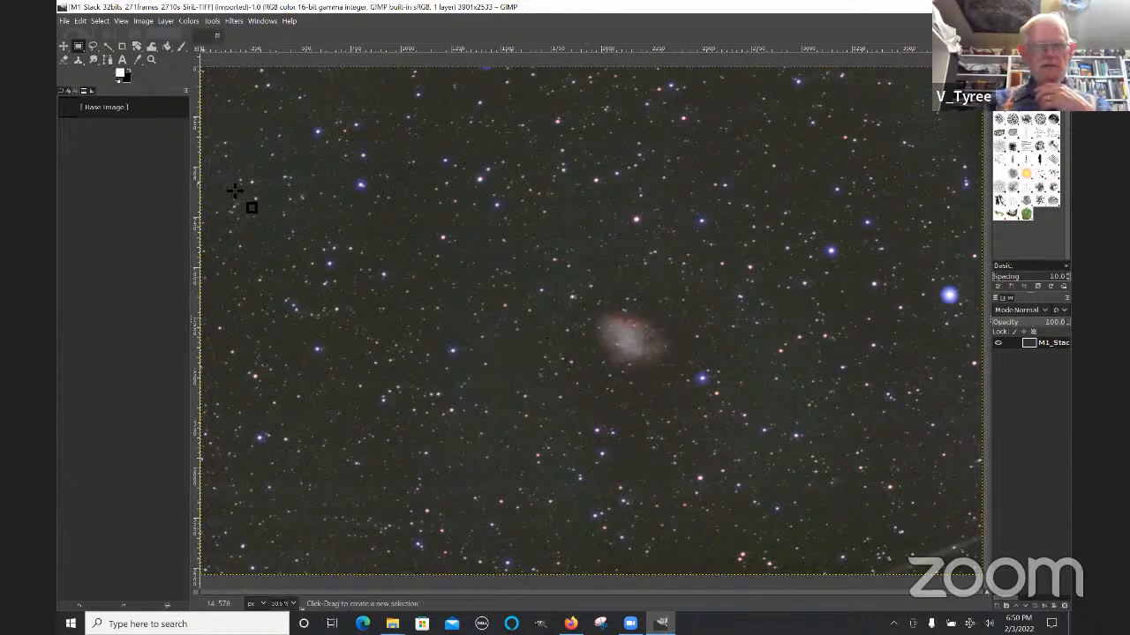
click(78, 47)
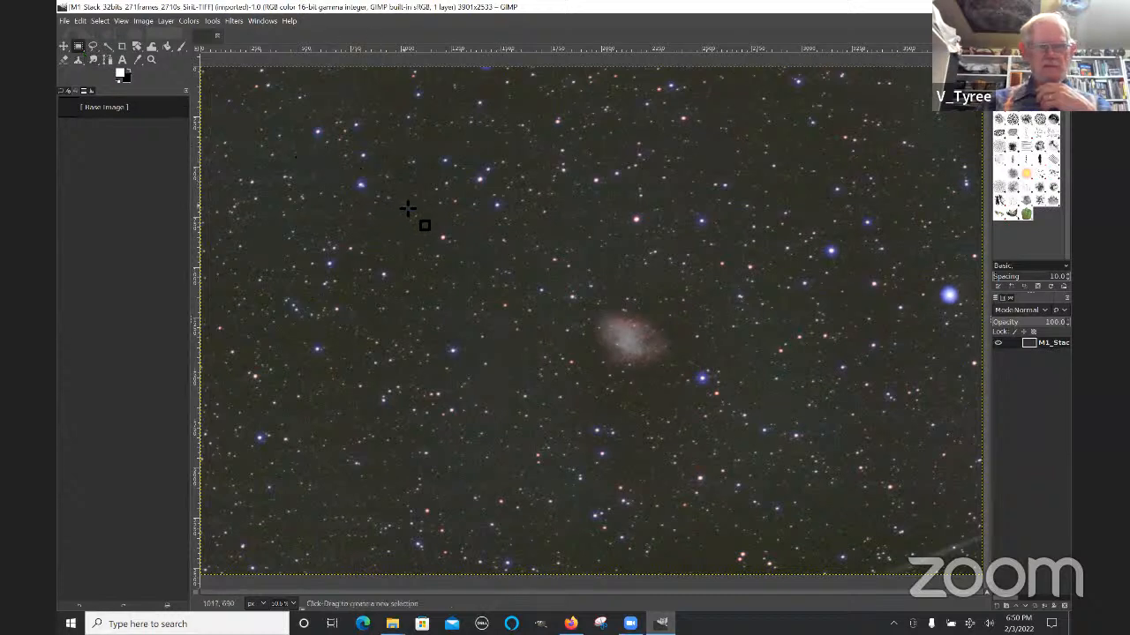
drag(396, 202, 818, 448)
drag(863, 476, 869, 477)
click(831, 431)
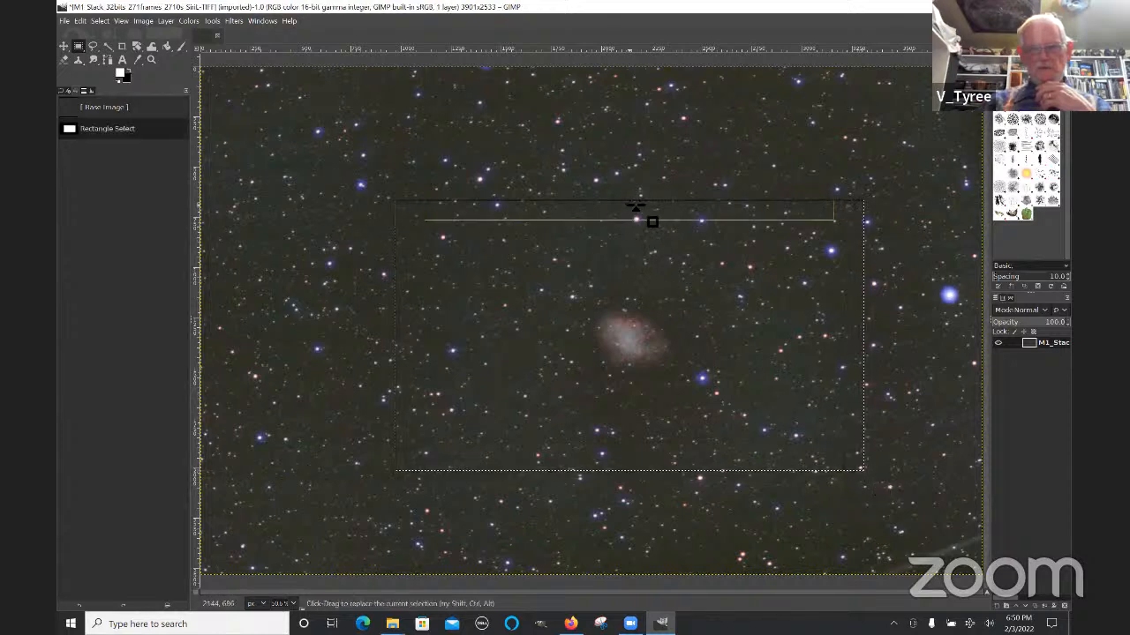
drag(632, 202, 630, 176)
drag(648, 471, 649, 498)
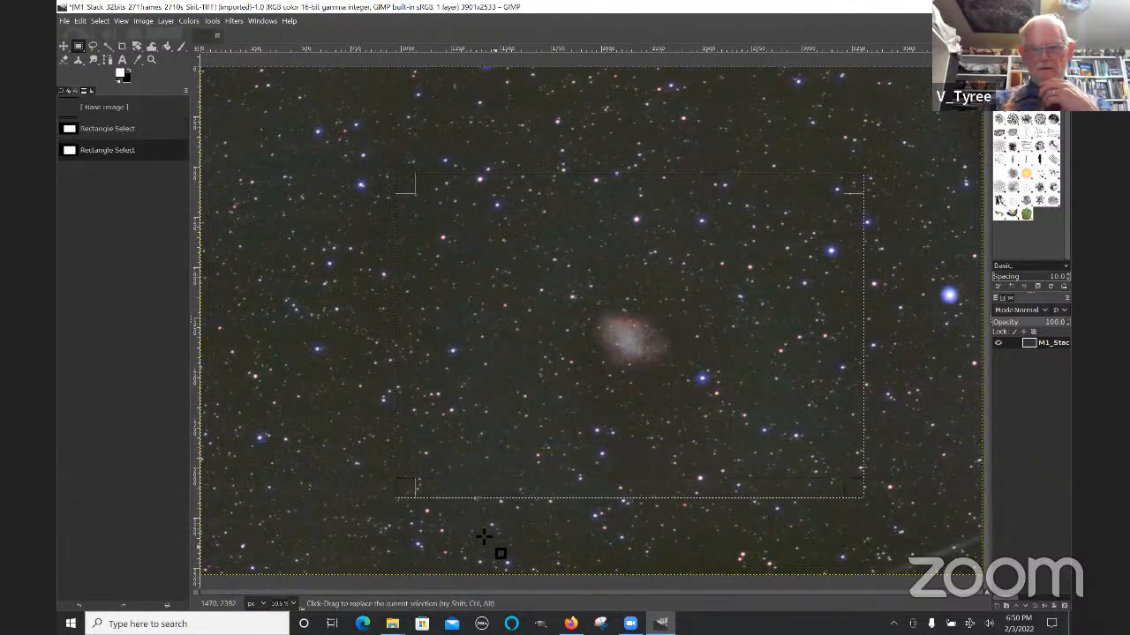
Step: Crop the image to the rectangular selection around the nebula and fit the cropped image in the window
click(147, 25)
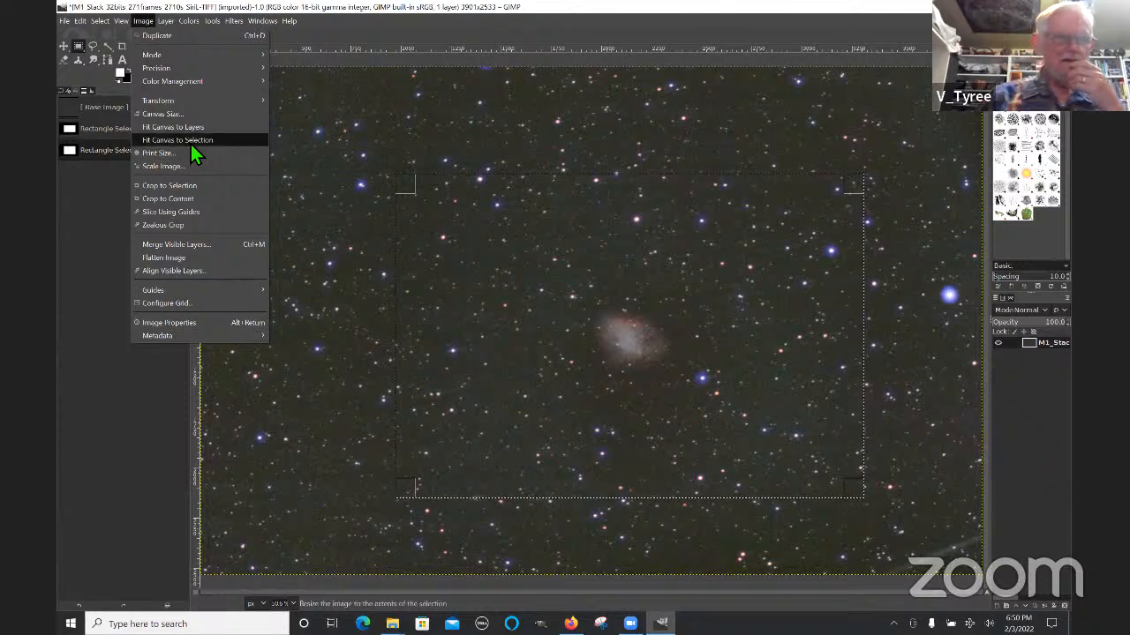
click(179, 185)
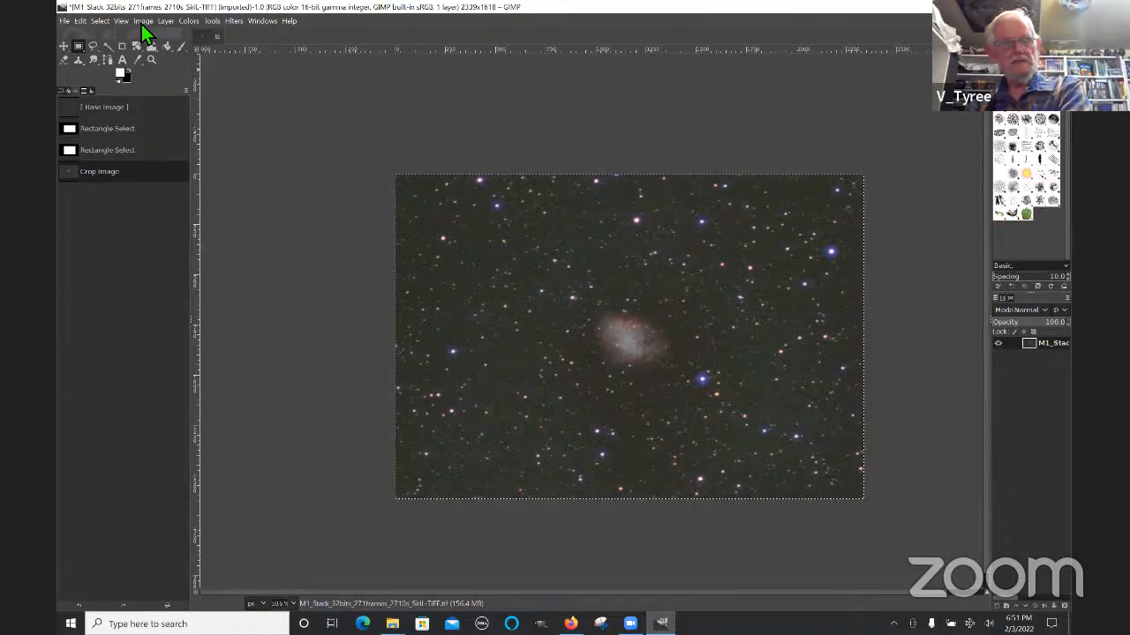
click(121, 21)
mouse_move(155, 74)
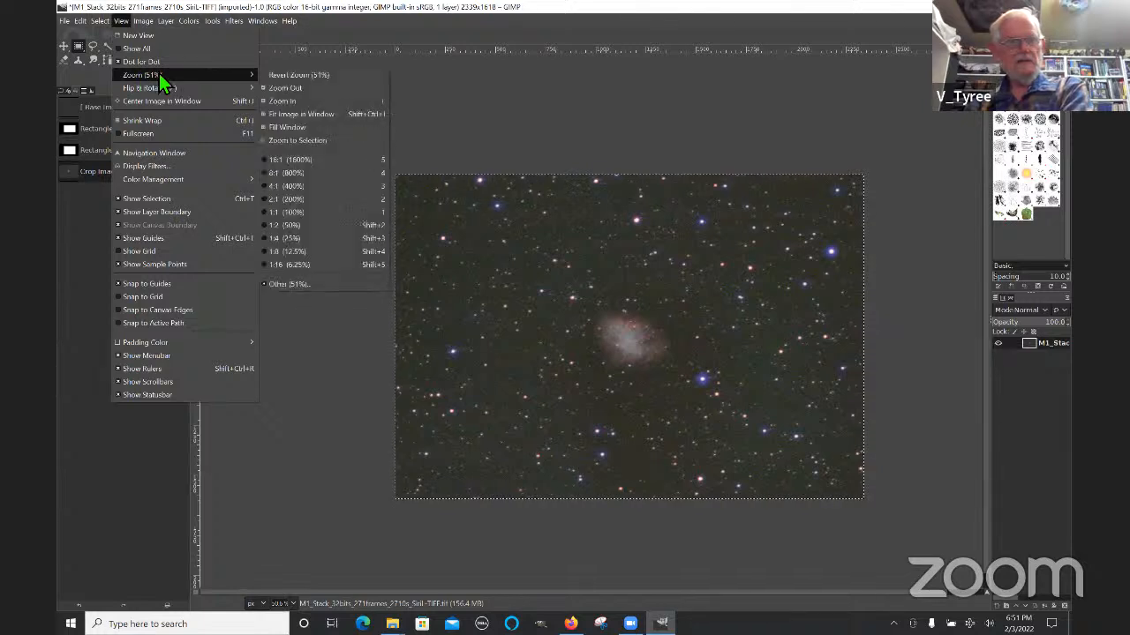
click(307, 114)
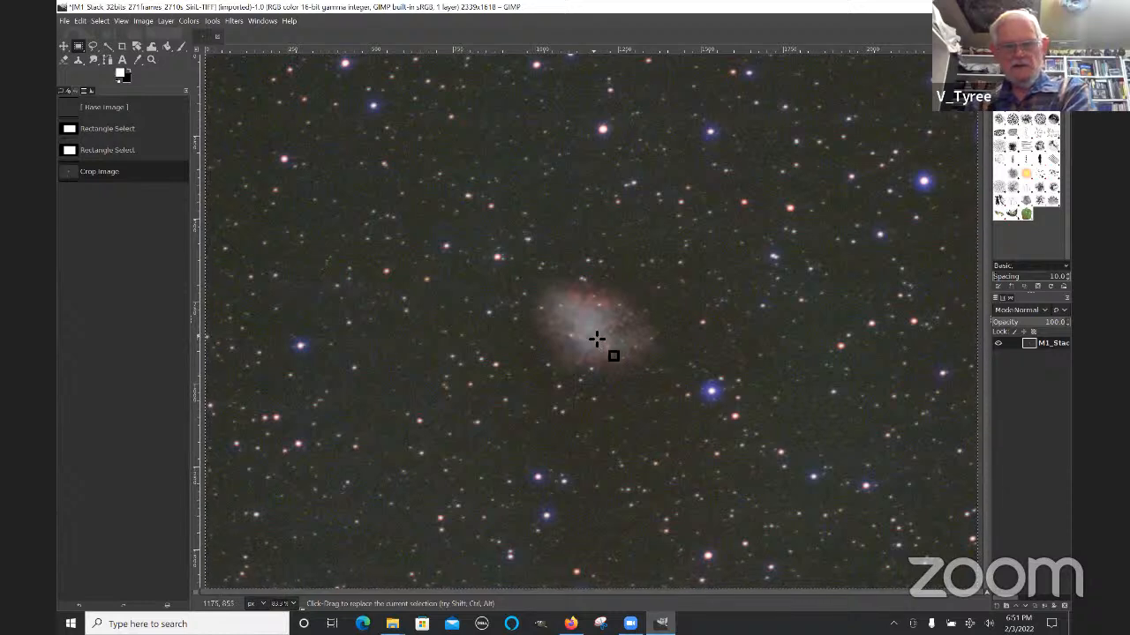
Step: Start a Curves adjustment on the Value channel with the nebula at 200% zoom and shift the black point to about input 12, output 0
click(122, 21)
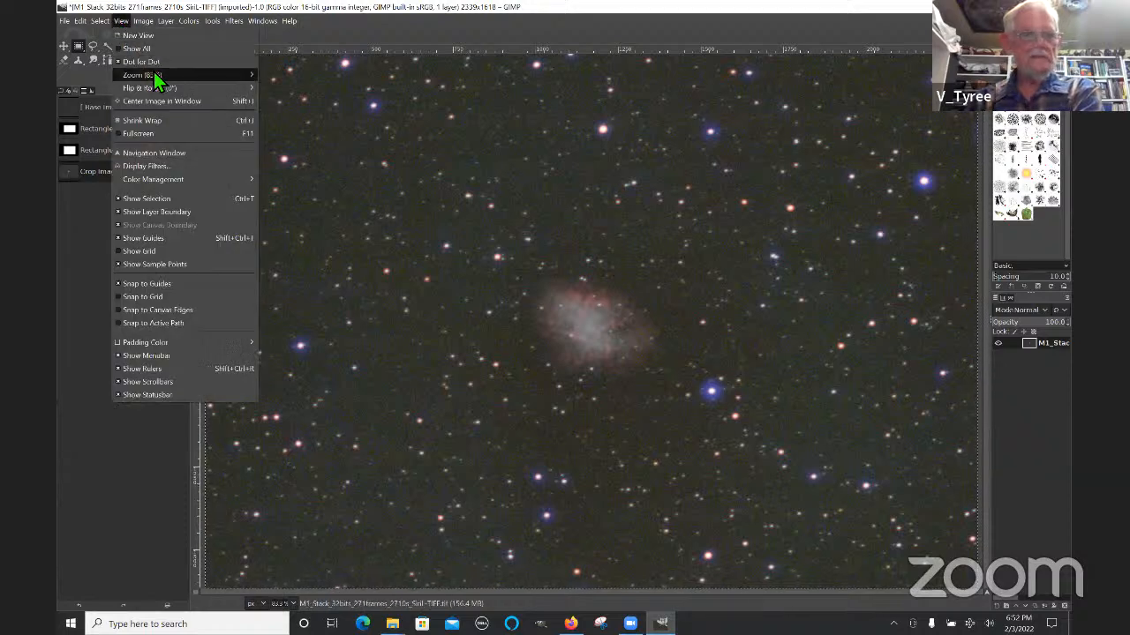
mouse_move(171, 74)
click(291, 213)
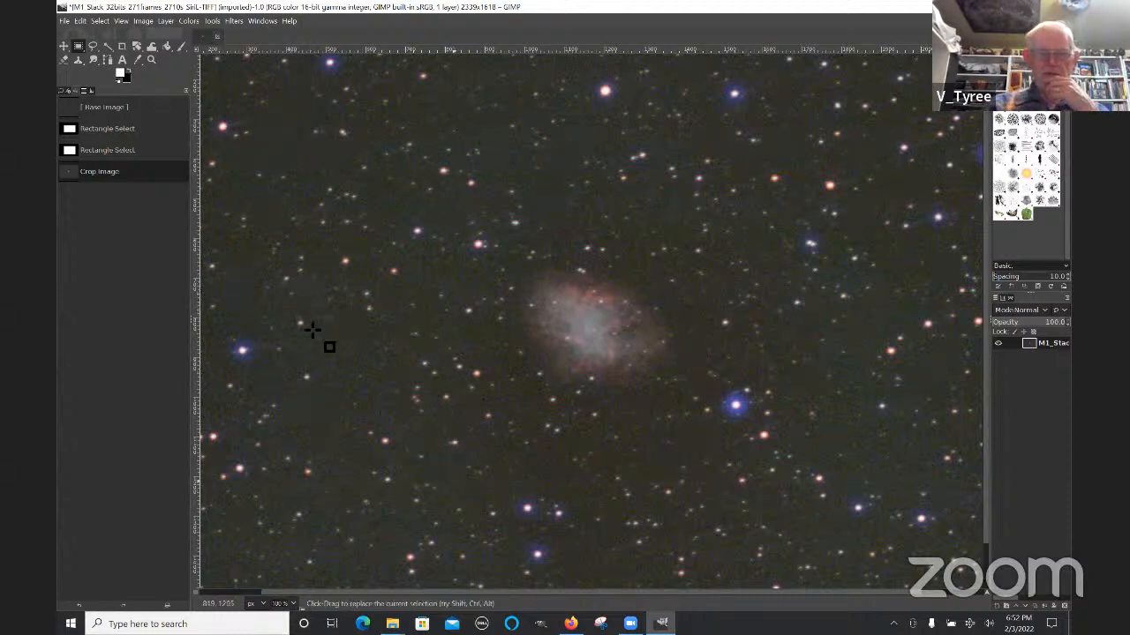
click(123, 22)
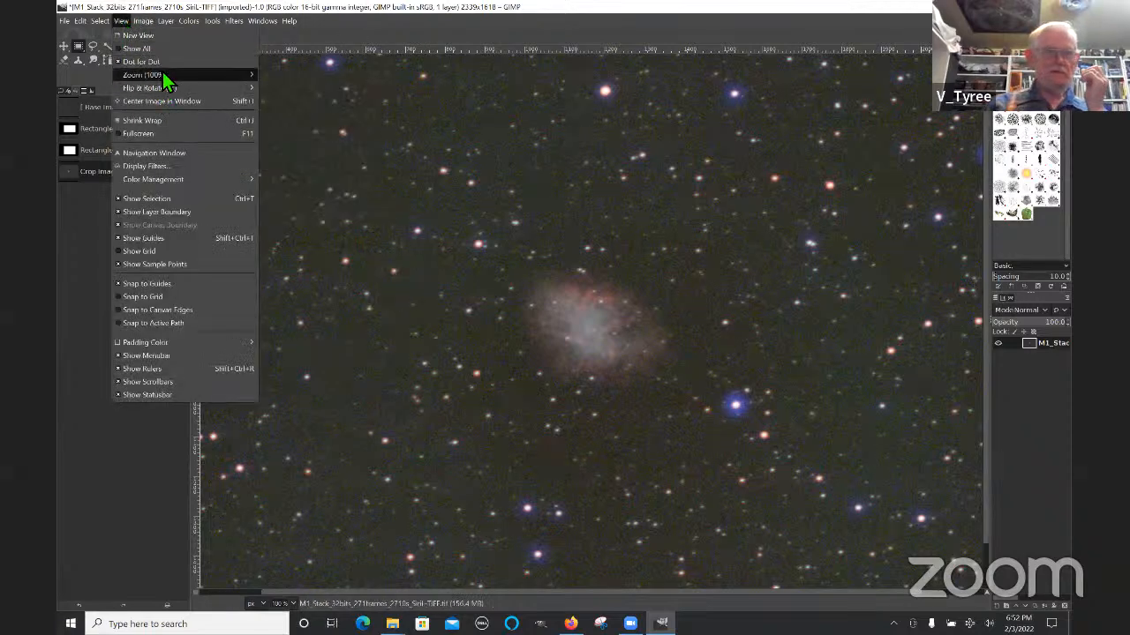
mouse_move(163, 74)
click(296, 199)
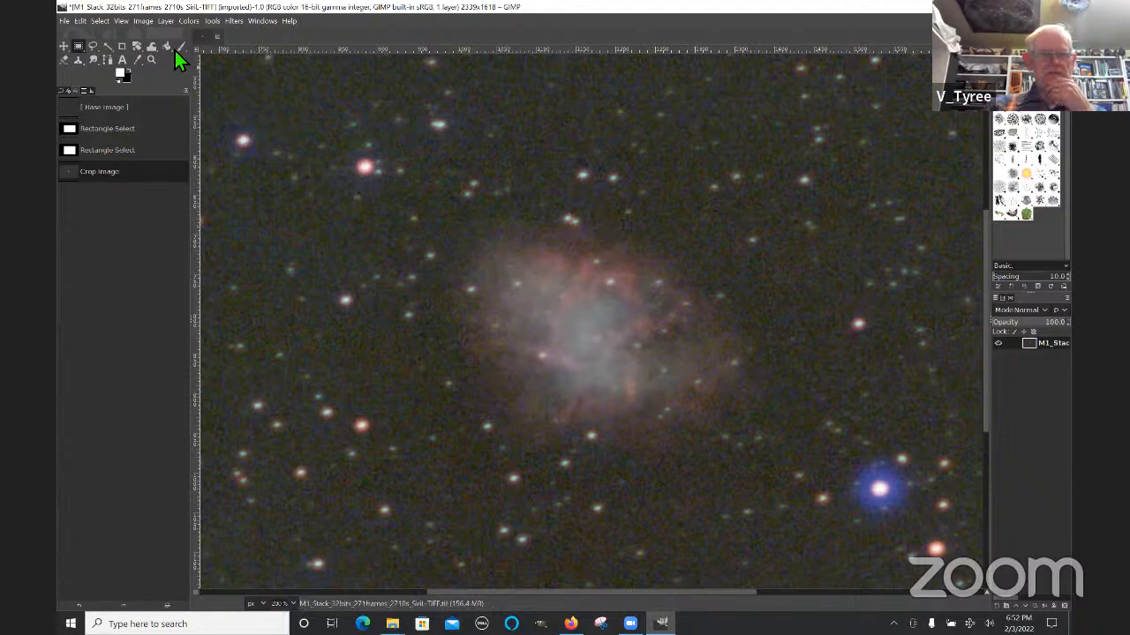
click(188, 21)
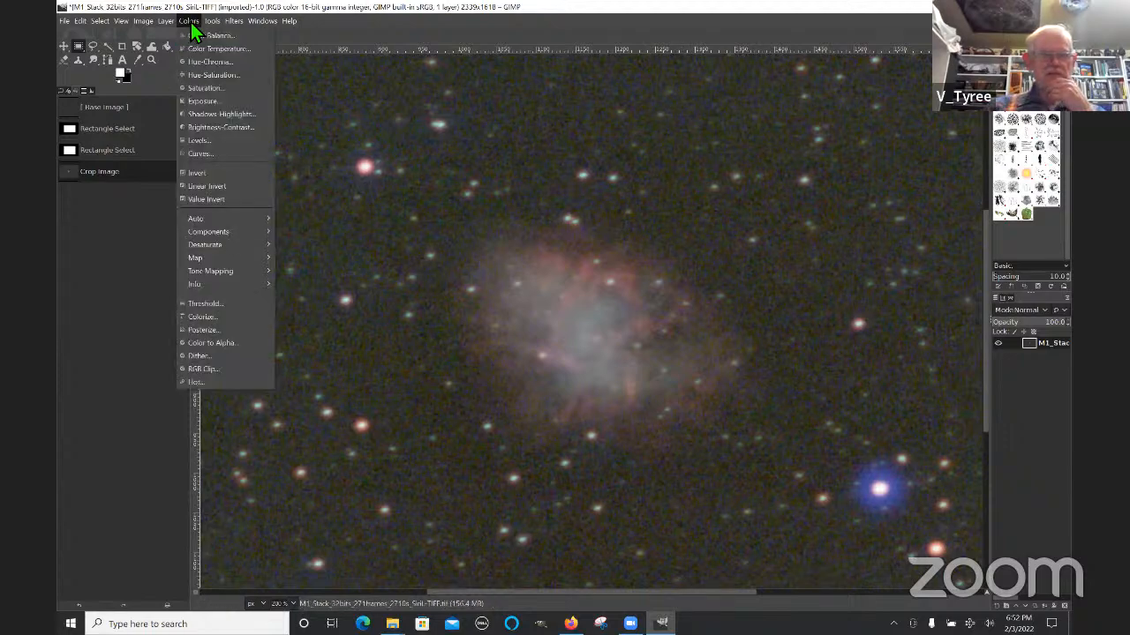
click(198, 155)
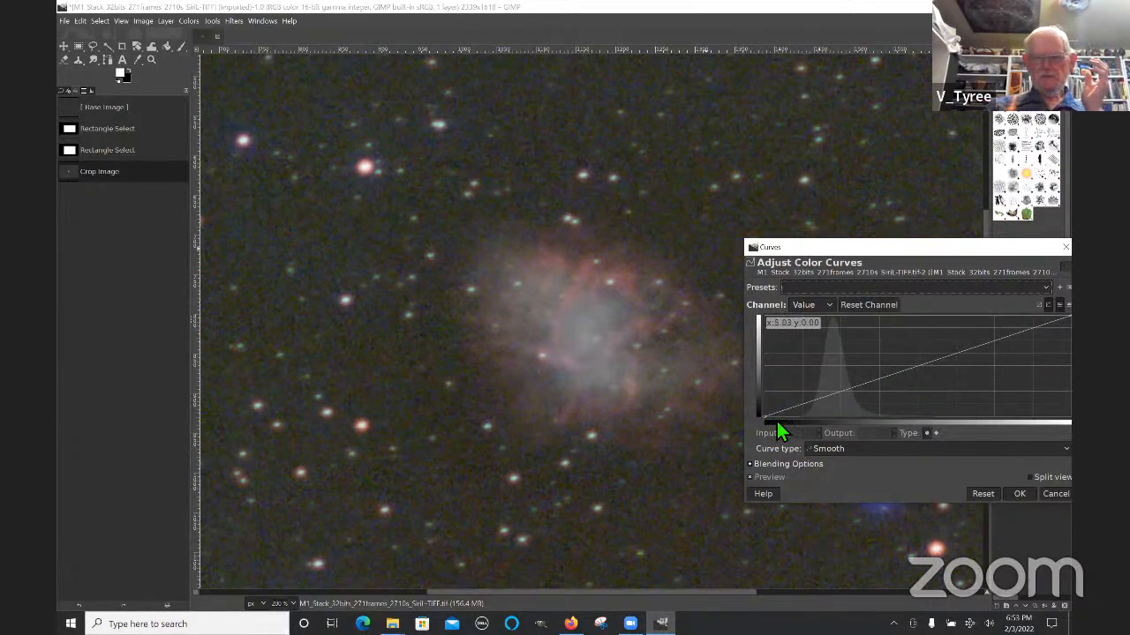
drag(773, 423, 813, 427)
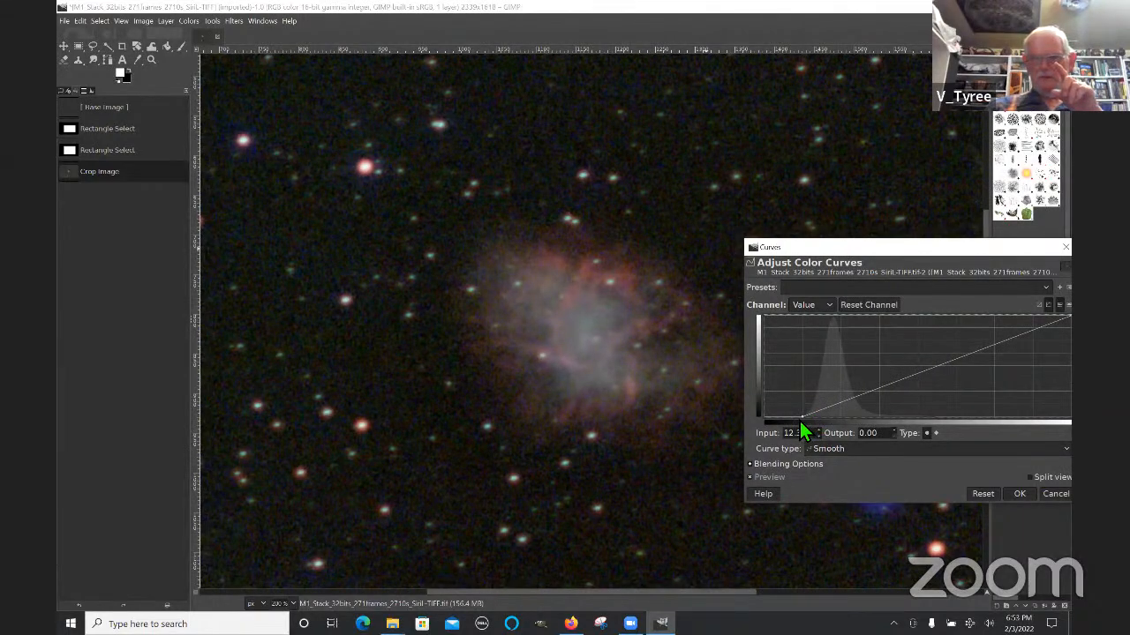
Step: Brighten the midtones by placing a curve point at input 34.32, output 39.84, and apply the Curves adjustment
click(927, 385)
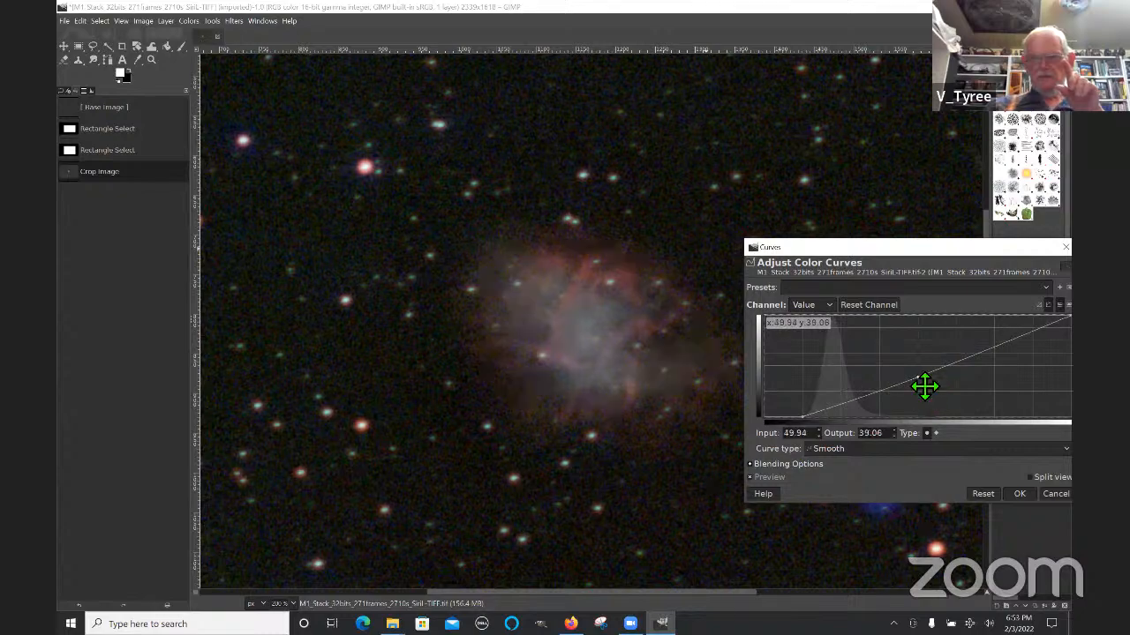
drag(924, 385, 878, 385)
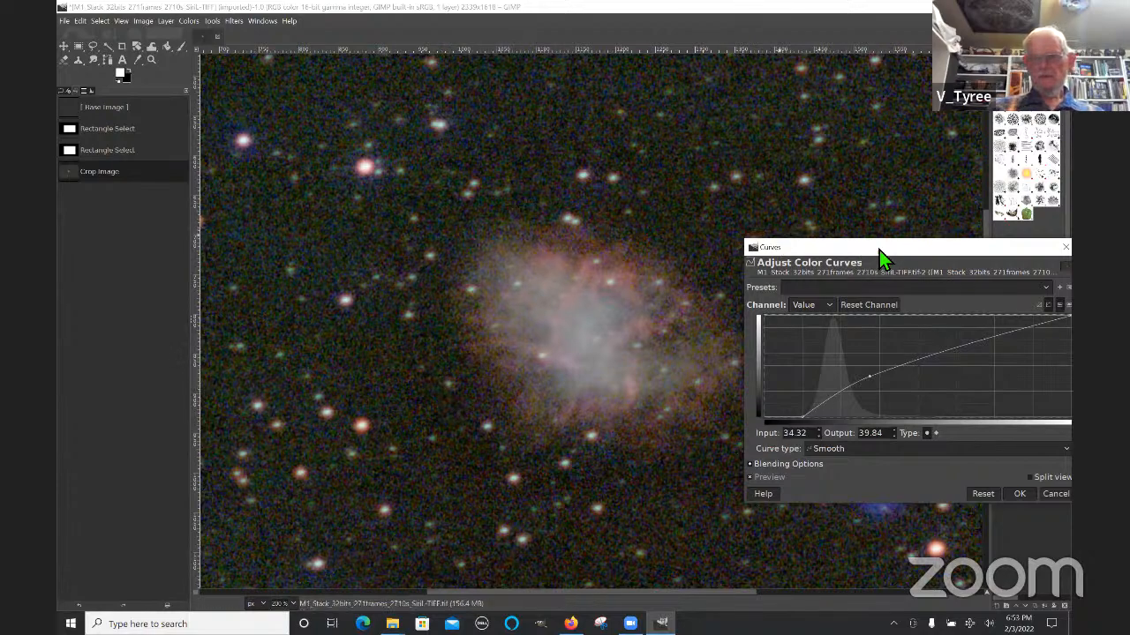
drag(883, 245, 829, 168)
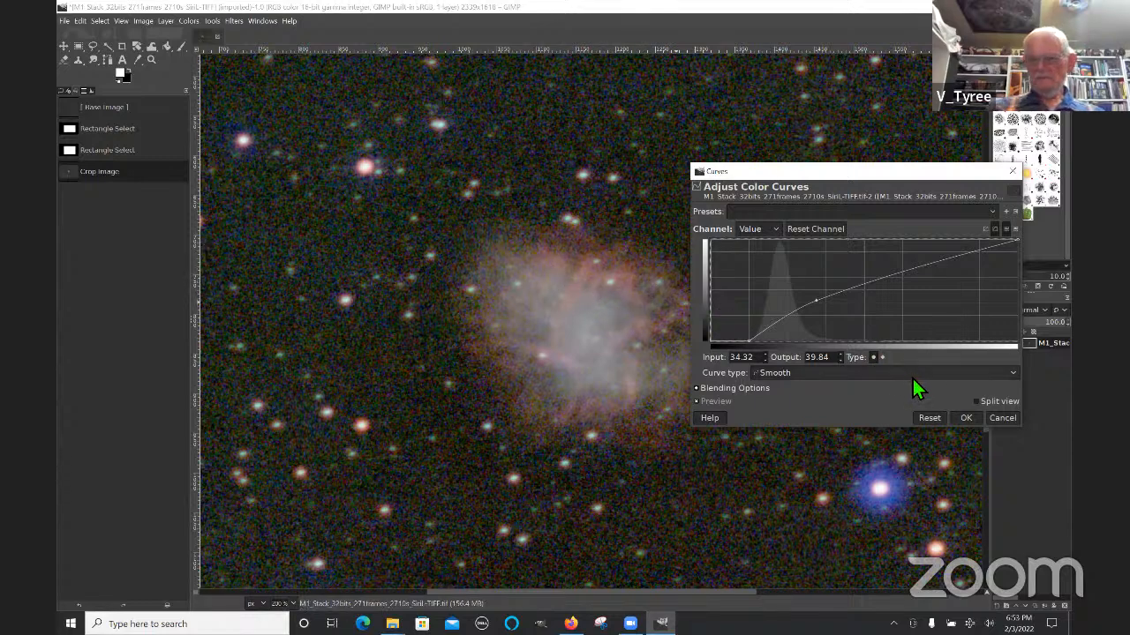
click(966, 418)
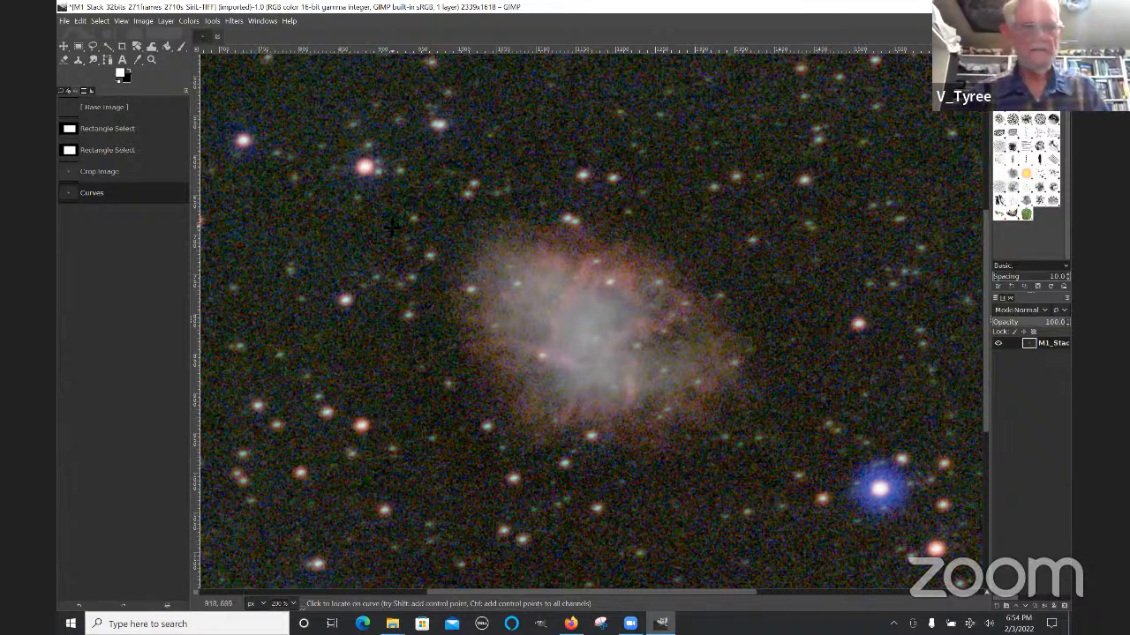
Step: Apply a Median Blur with a circular neighborhood, radius 3 and percentile 50, after comparing the image with and without the preview
click(234, 21)
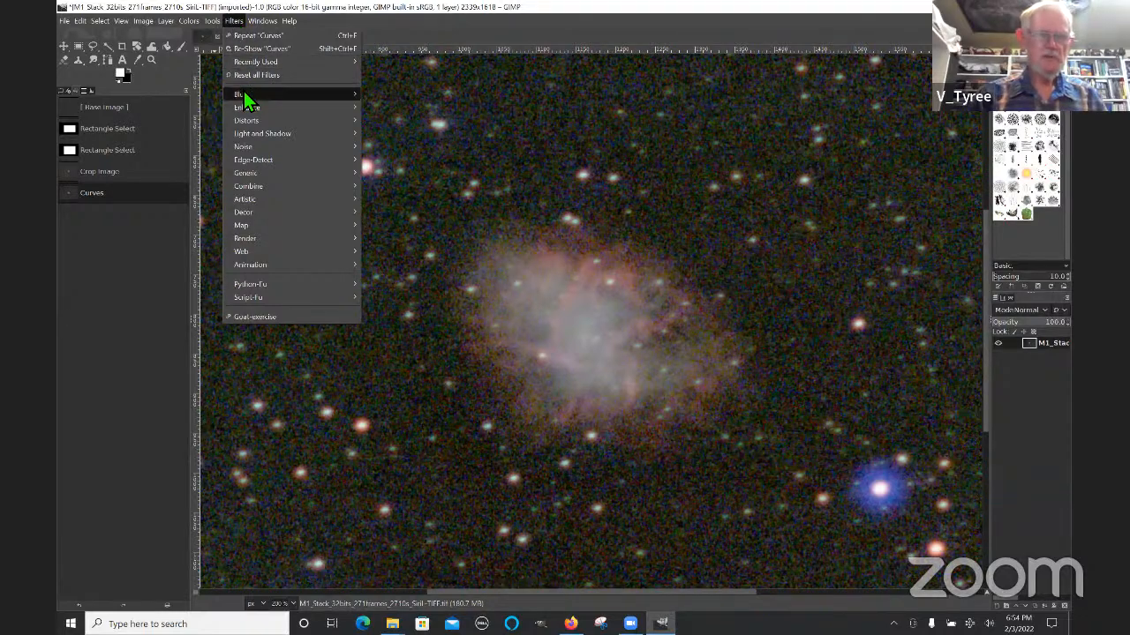
mouse_move(246, 98)
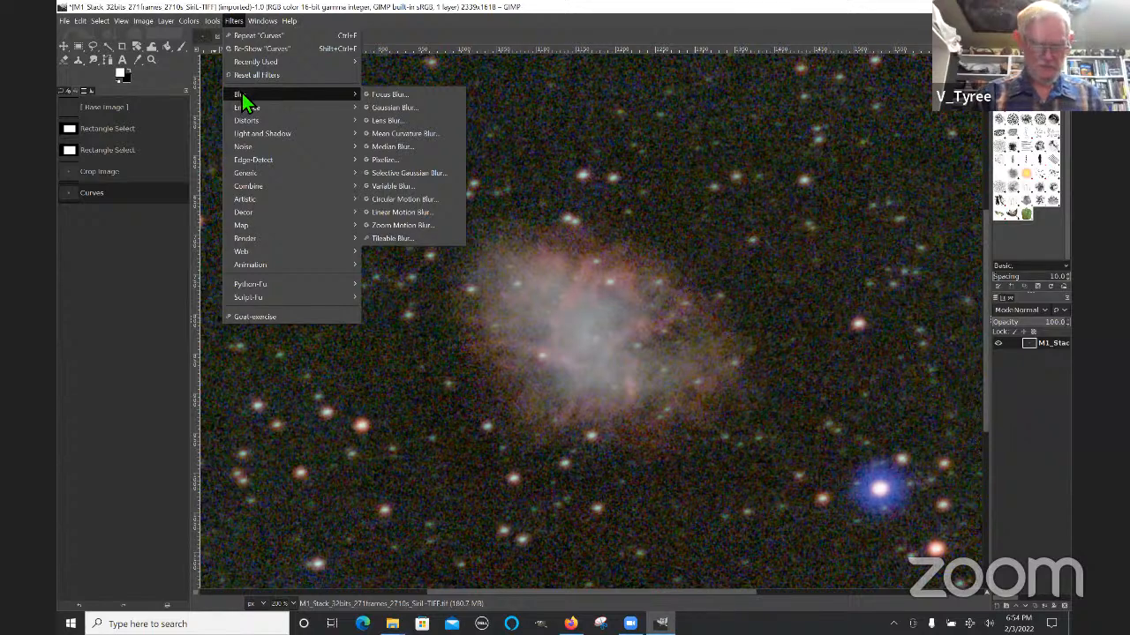
click(399, 147)
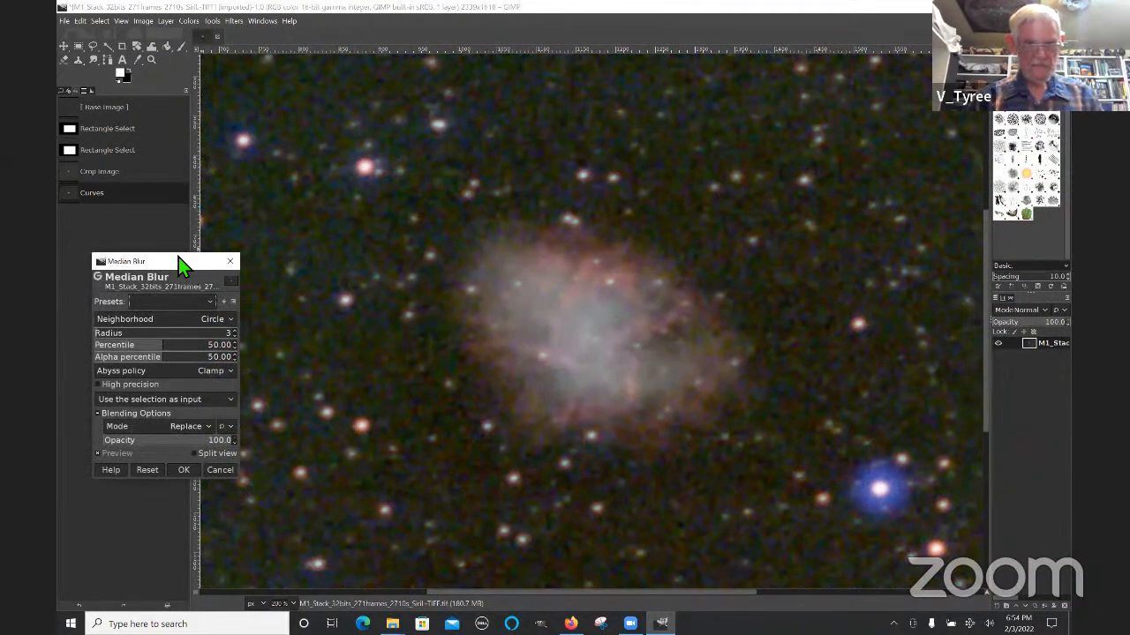
drag(178, 260, 293, 67)
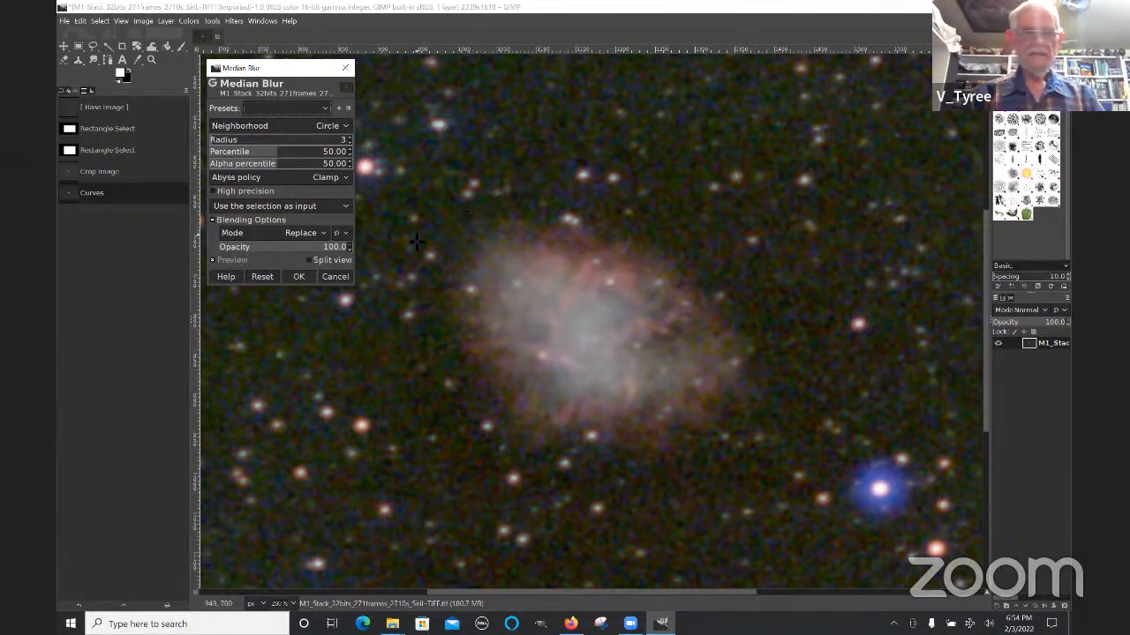
click(211, 262)
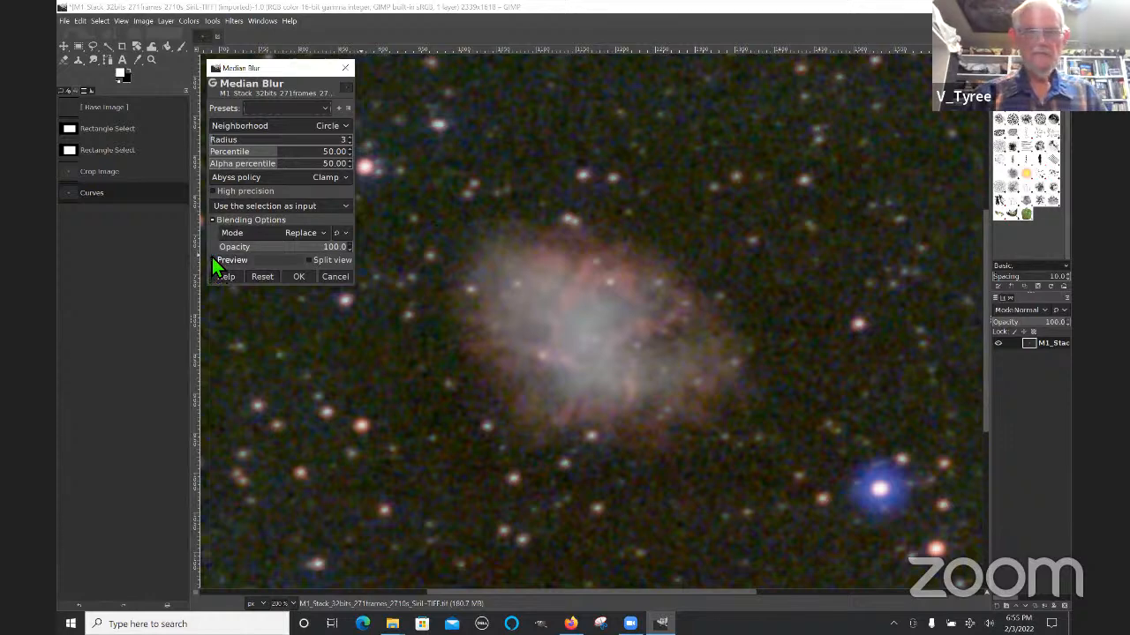
click(212, 258)
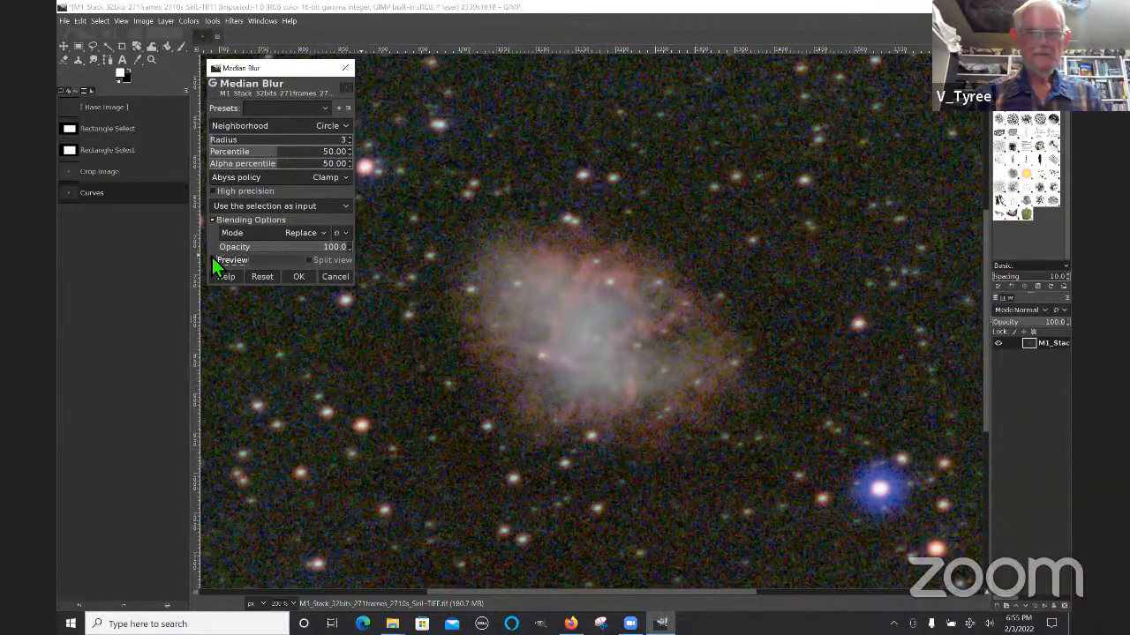
click(212, 259)
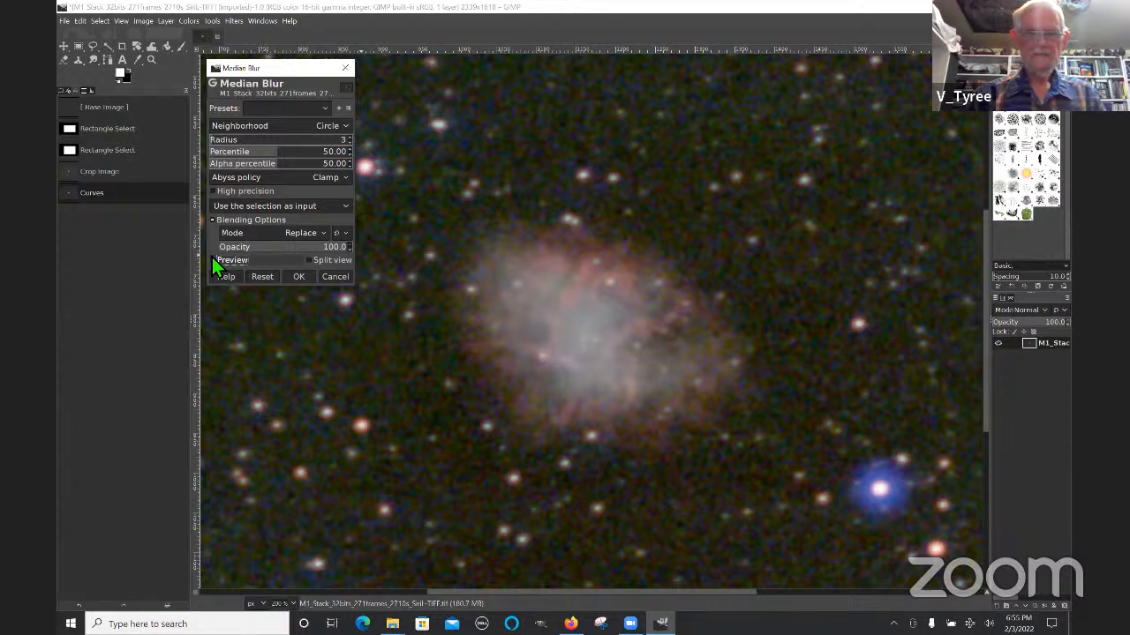
click(301, 276)
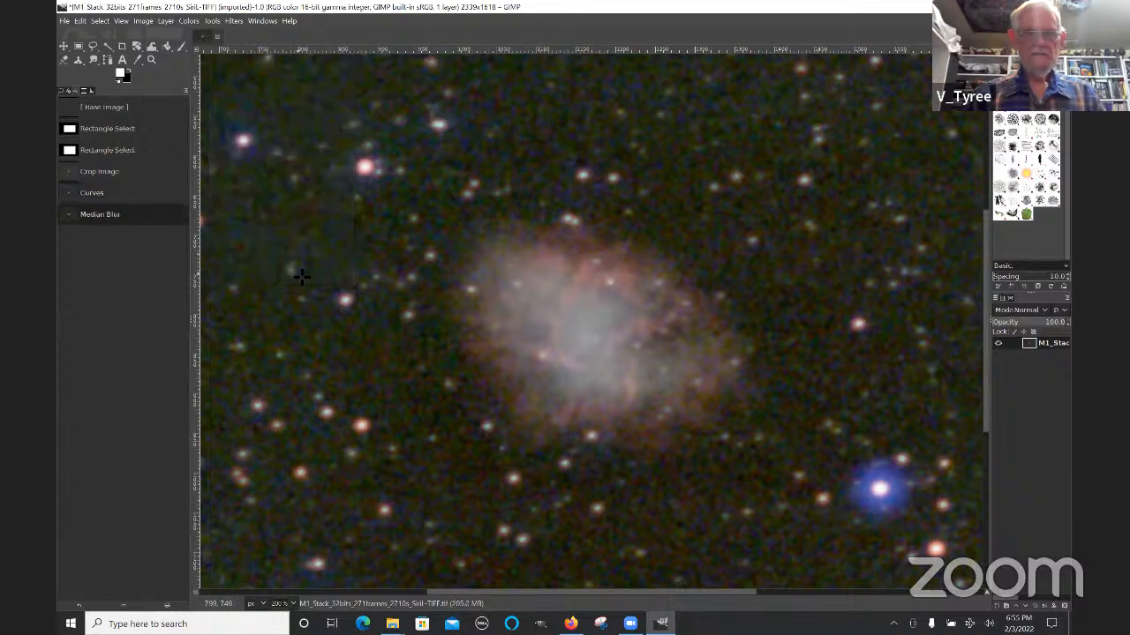
Step: Start another Curves adjustment, shift the Value channel's black point to input 14.19, output 0, and compare the image with and without the preview
click(190, 21)
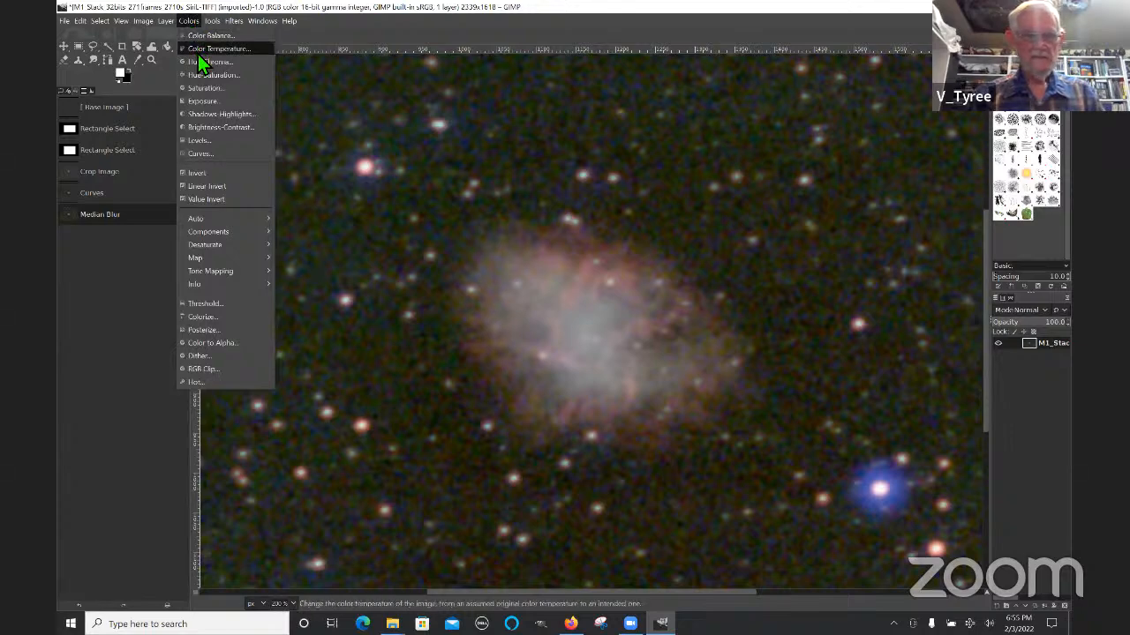
click(205, 154)
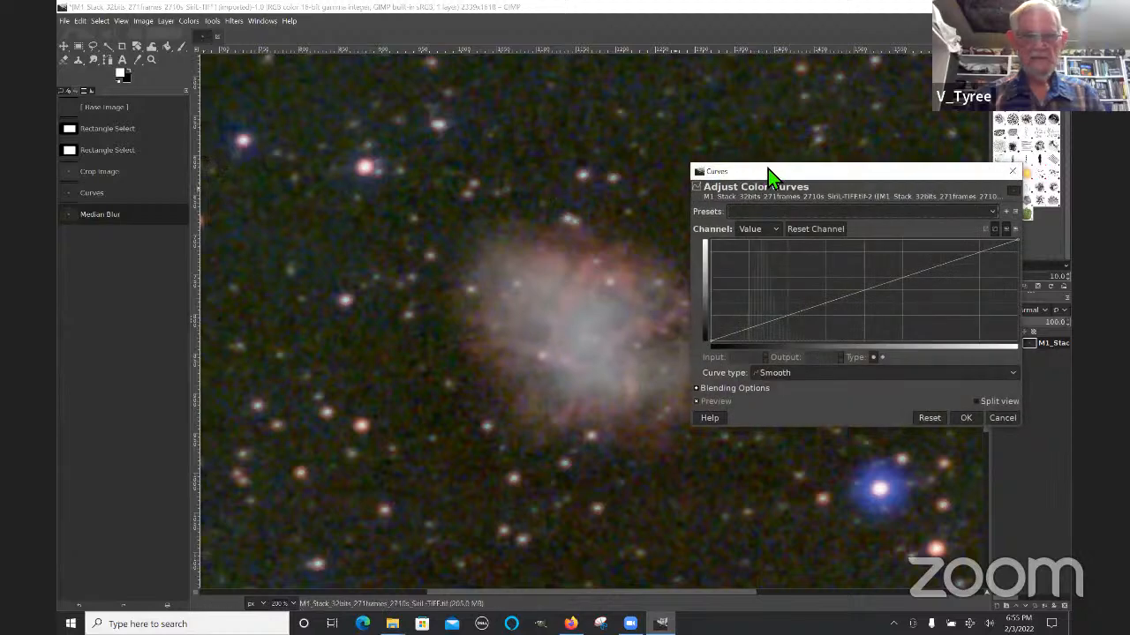
drag(794, 172, 851, 122)
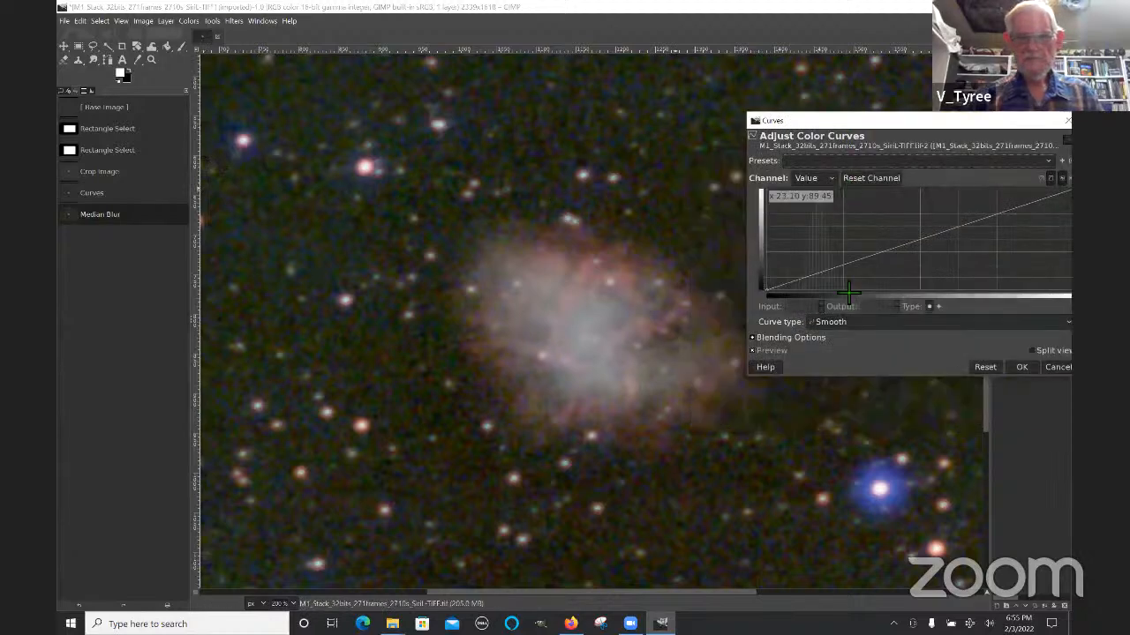
click(776, 299)
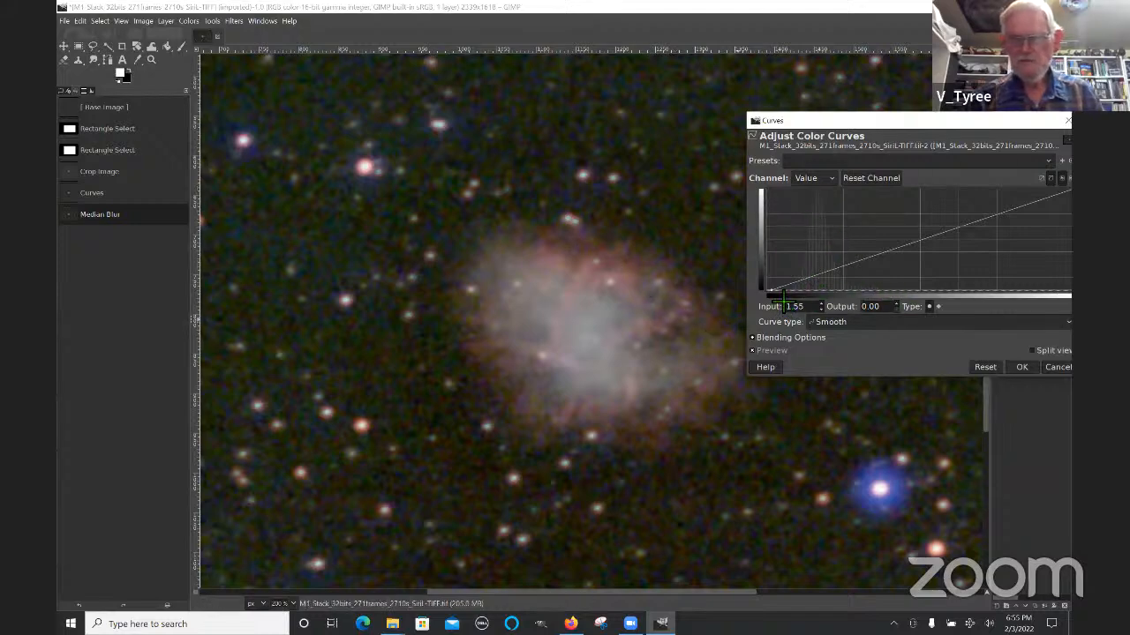
drag(780, 294, 822, 298)
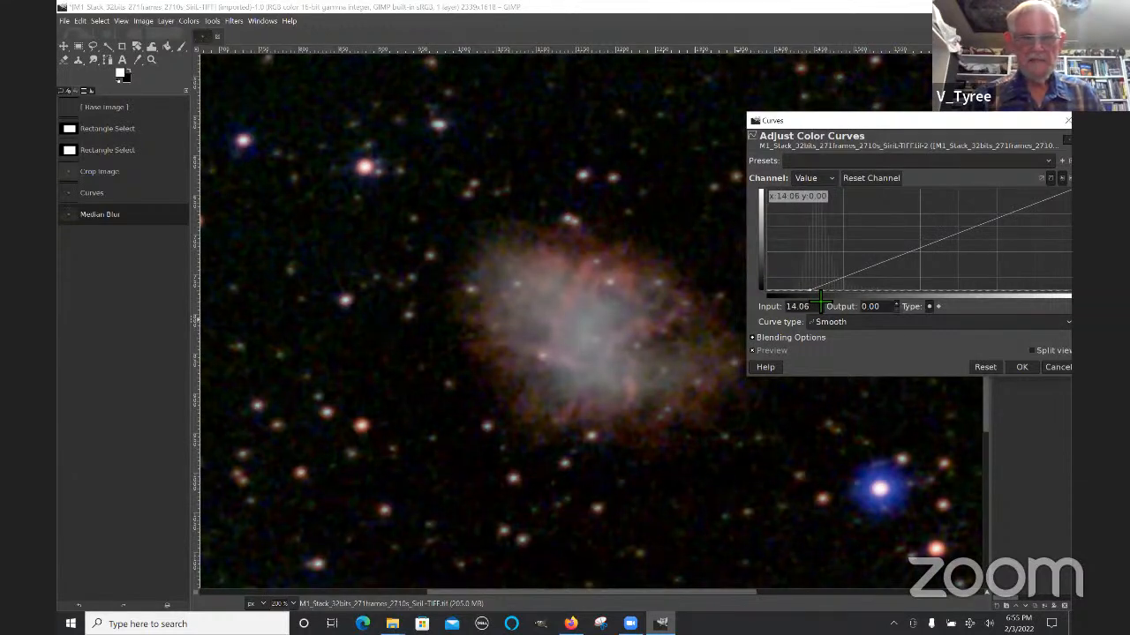
click(752, 351)
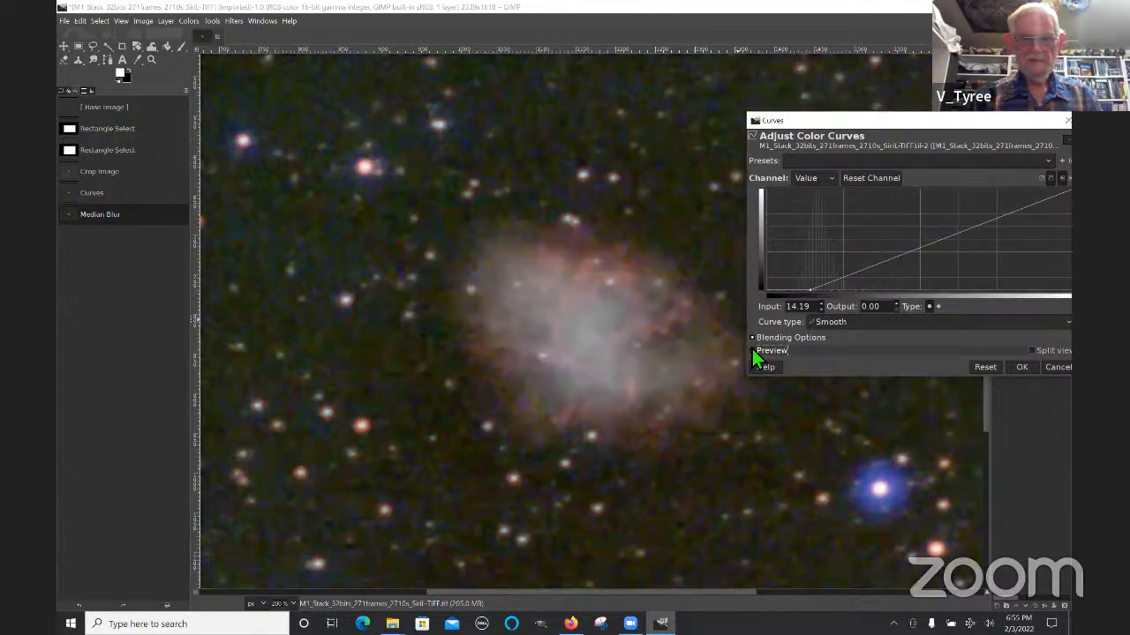
click(752, 351)
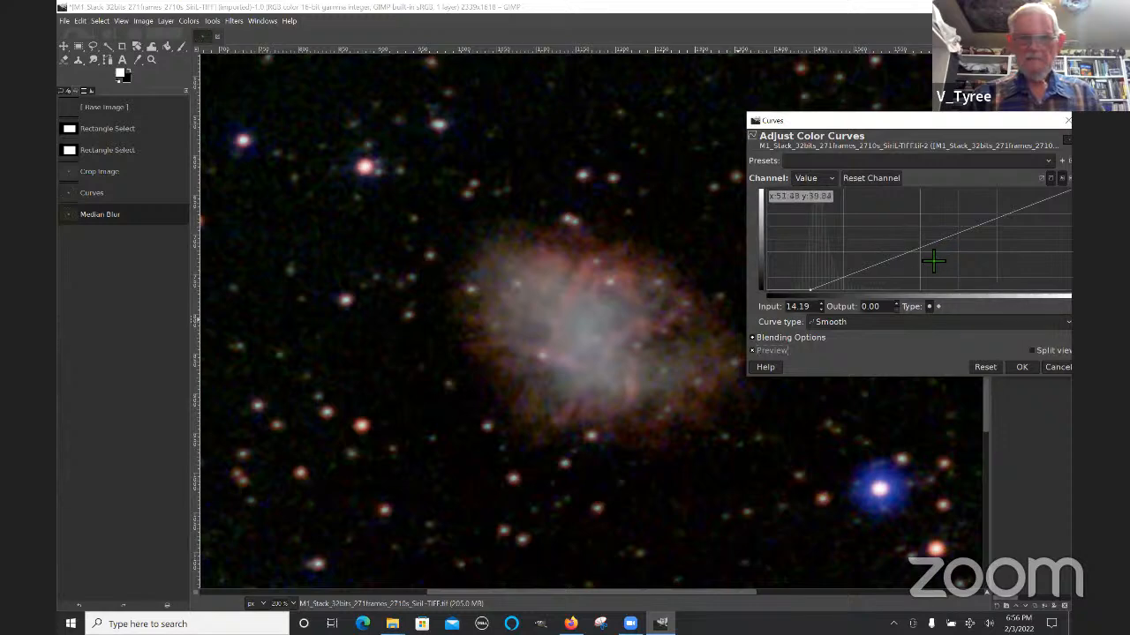
Step: Add a curve point at input 36.77, output 35.55, shift the black point to input 18.32, output 0, and apply the Curves adjustment
click(889, 272)
drag(889, 272, 889, 267)
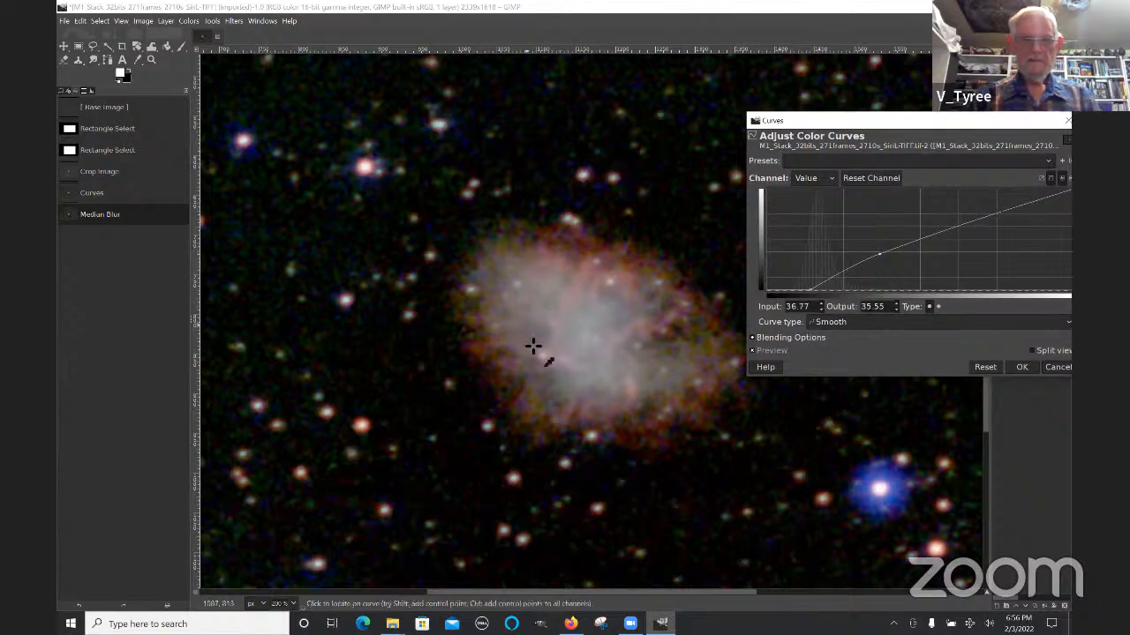
click(819, 295)
drag(821, 301, 828, 305)
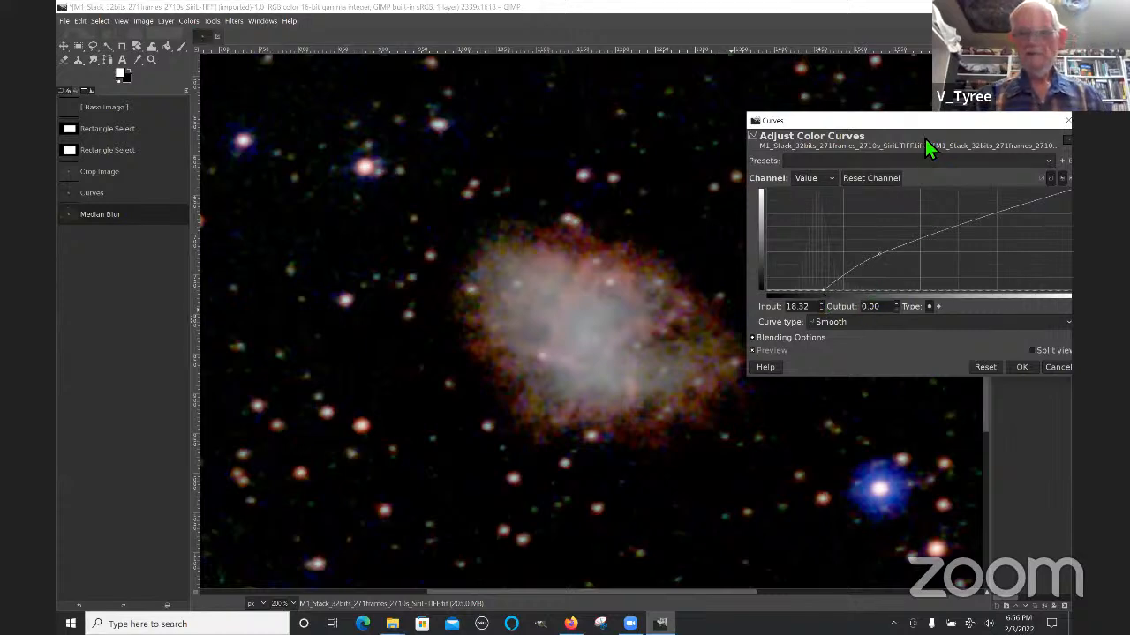
drag(925, 118, 856, 105)
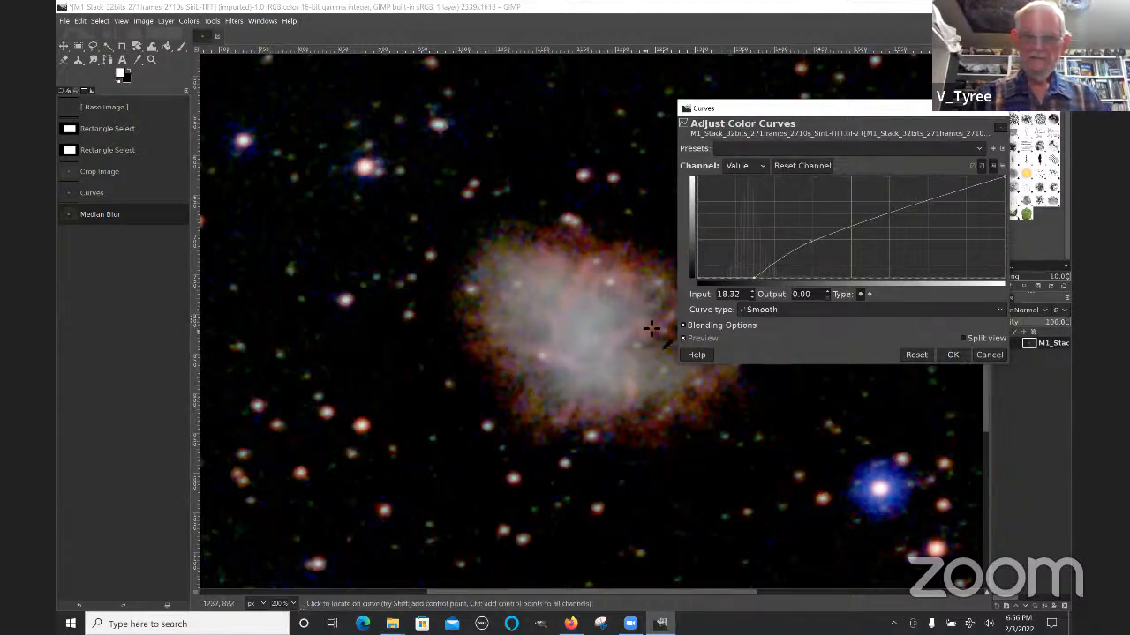
click(953, 355)
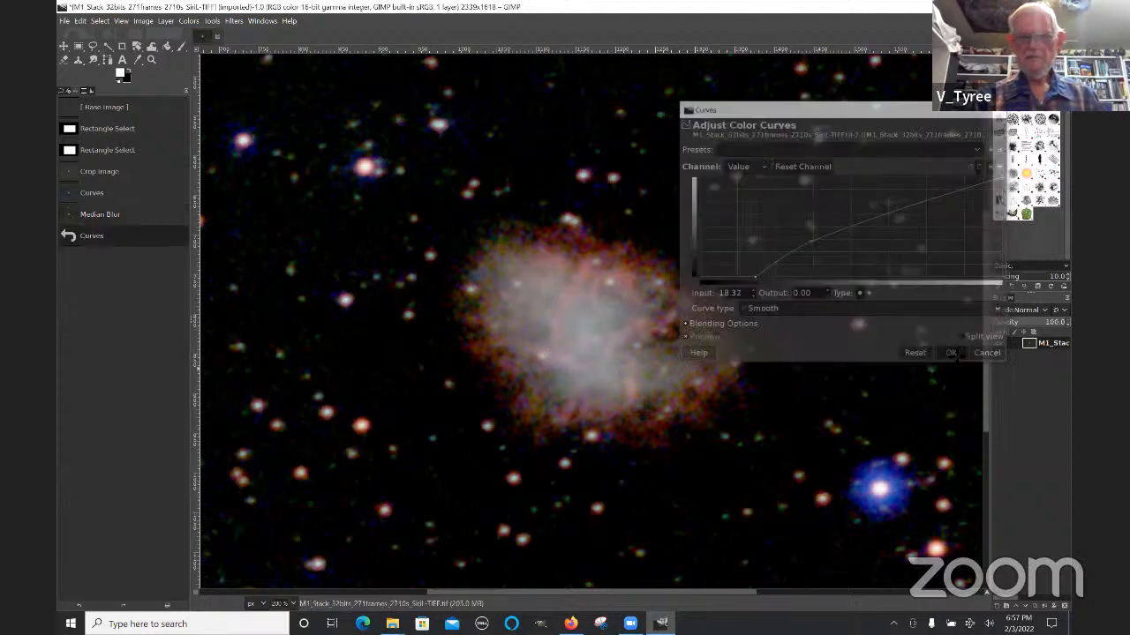
Step: Fit the whole image in the window and apply a Hue-Saturation adjustment with the master saturation at 44.4
click(124, 22)
mouse_move(146, 74)
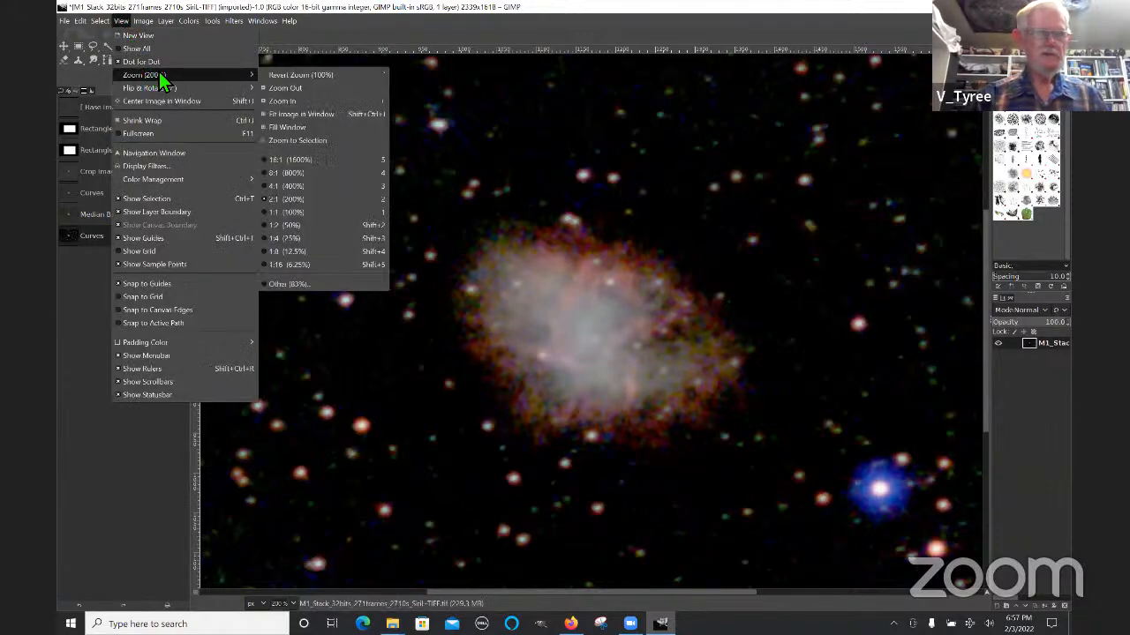
click(305, 114)
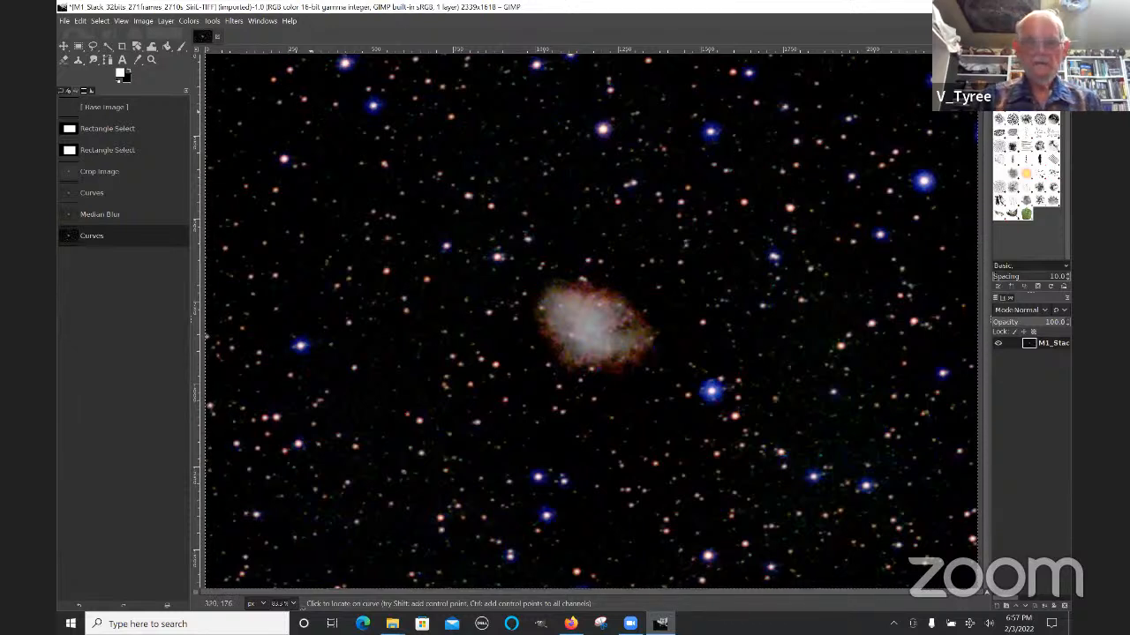
click(189, 21)
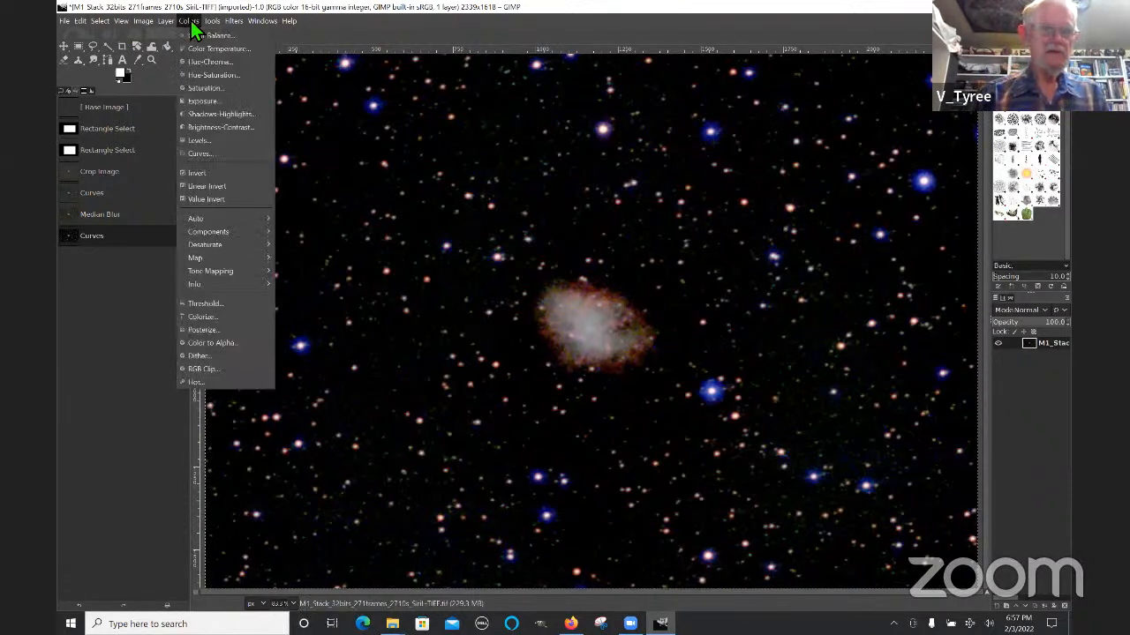
click(205, 75)
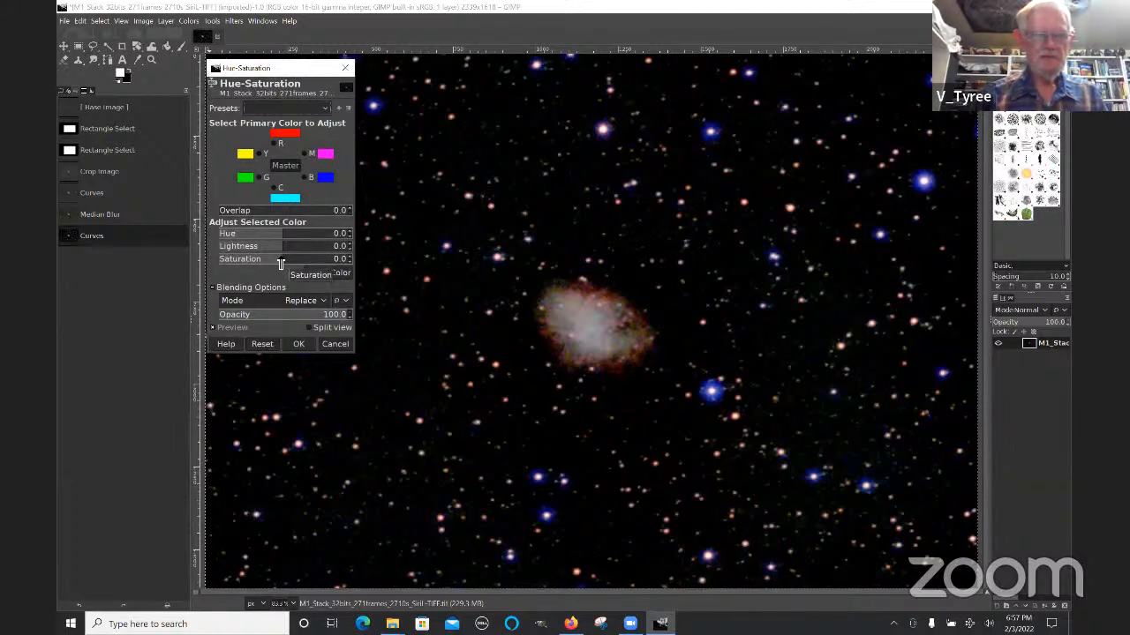
drag(282, 264, 330, 282)
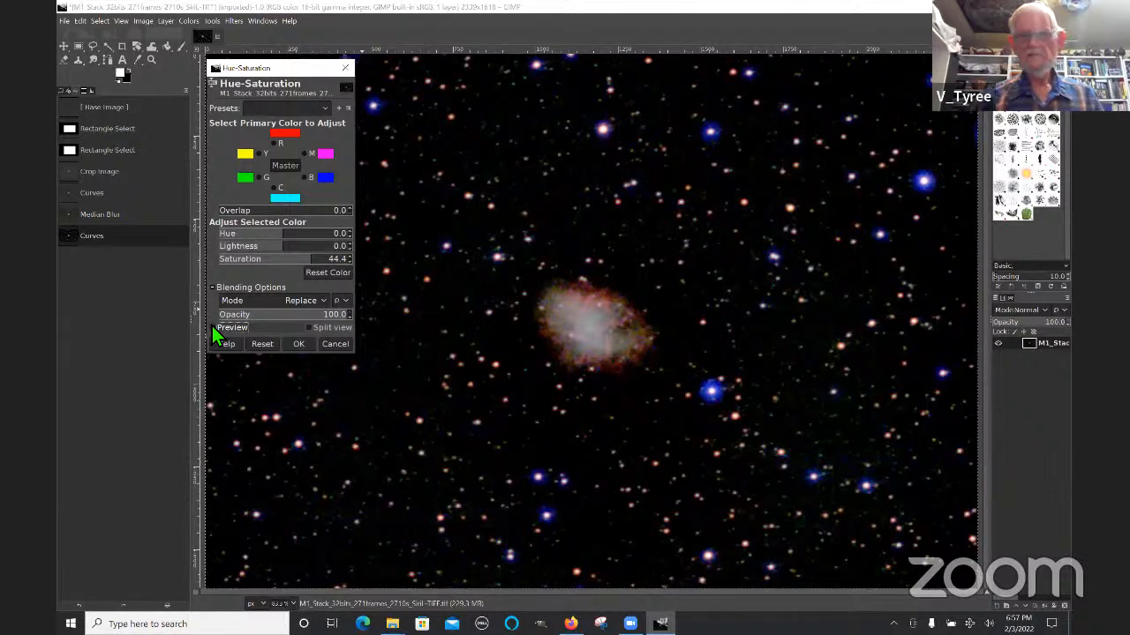
click(298, 345)
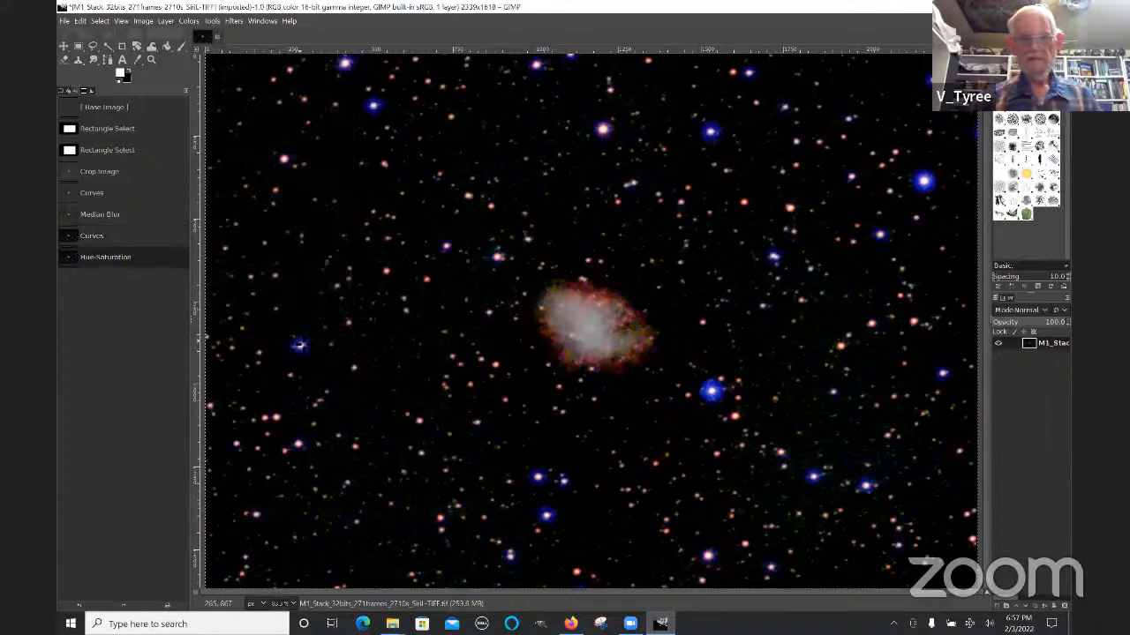
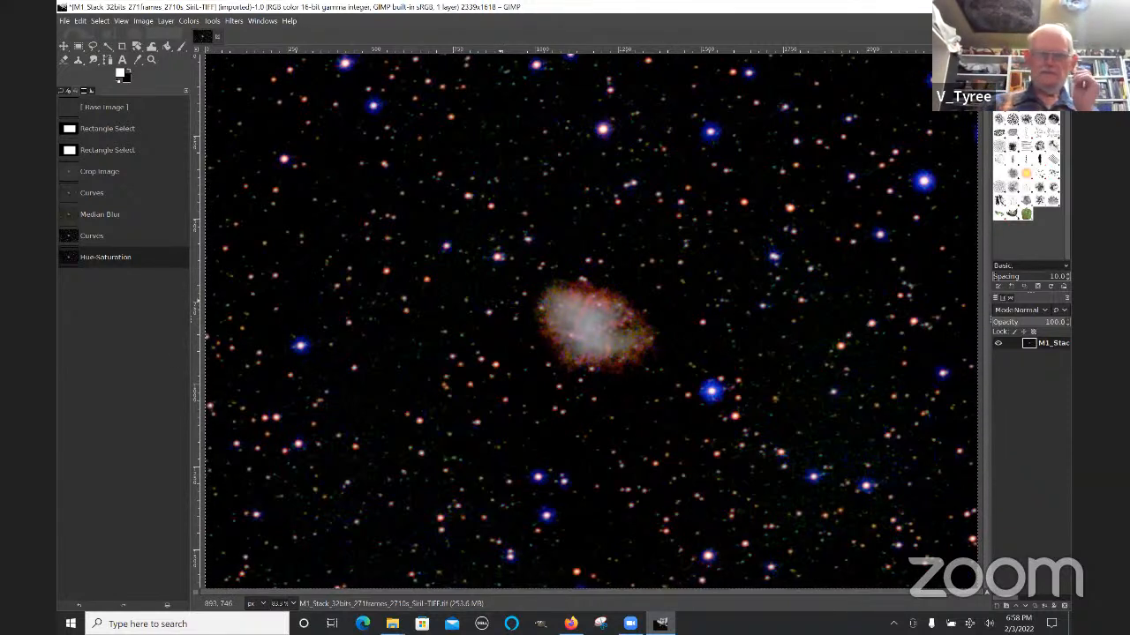
Step: Export the image to the SiriL_GIMP_Processed folder as M1_Stack_32bits_271frames_2710s_SiriL-GIMP_TIFF.tif without compression
click(64, 22)
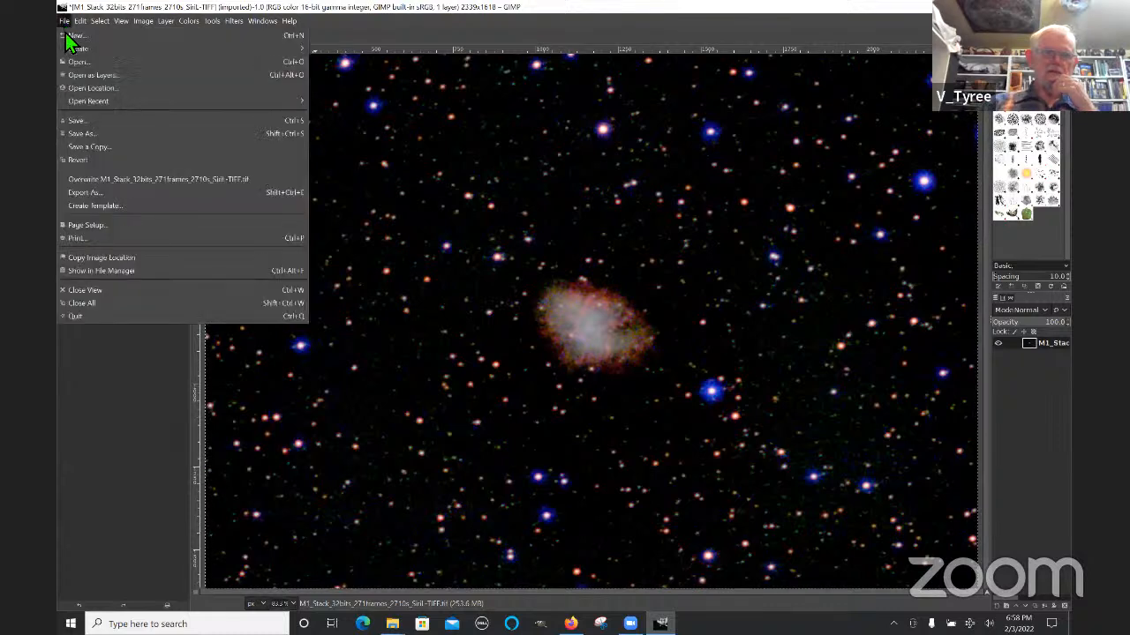
click(91, 194)
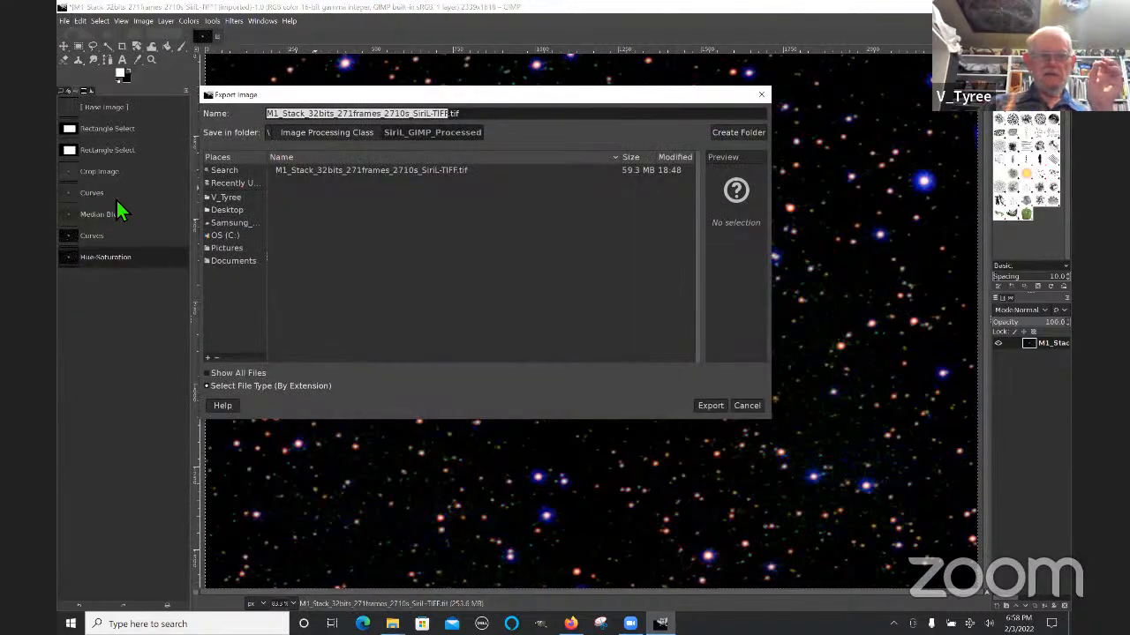
click(440, 114)
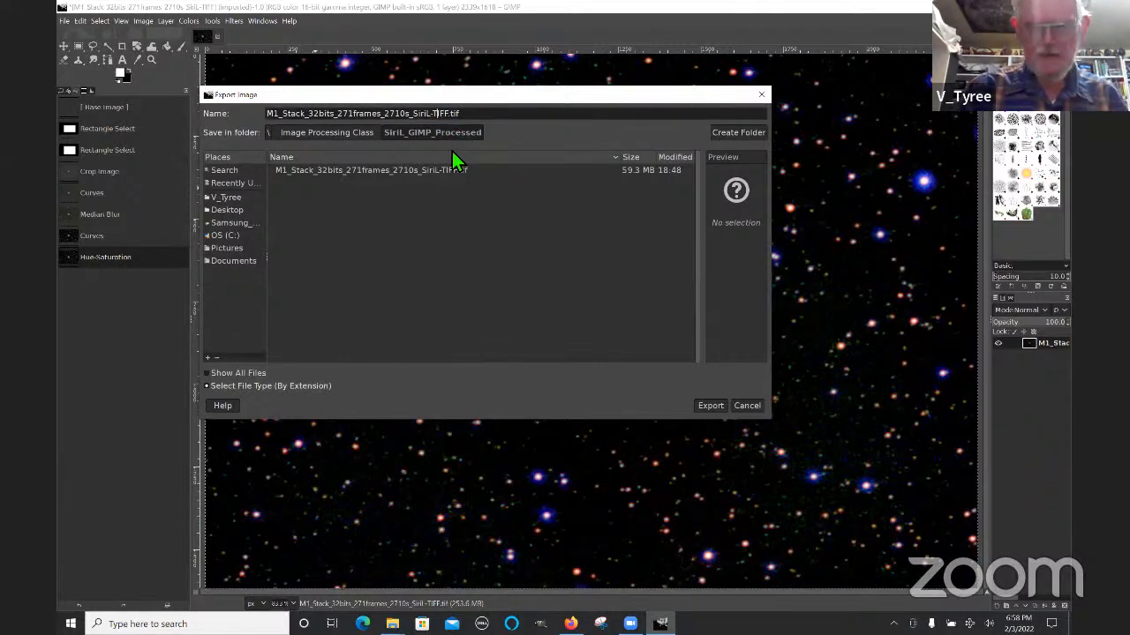
text(GIMP)
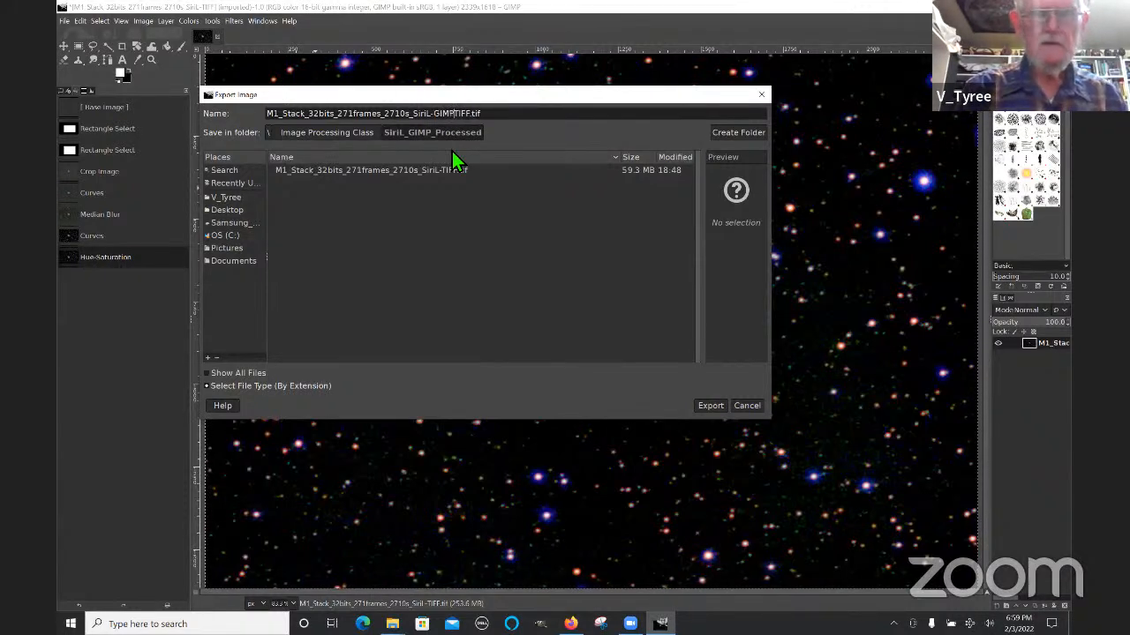
text(_)
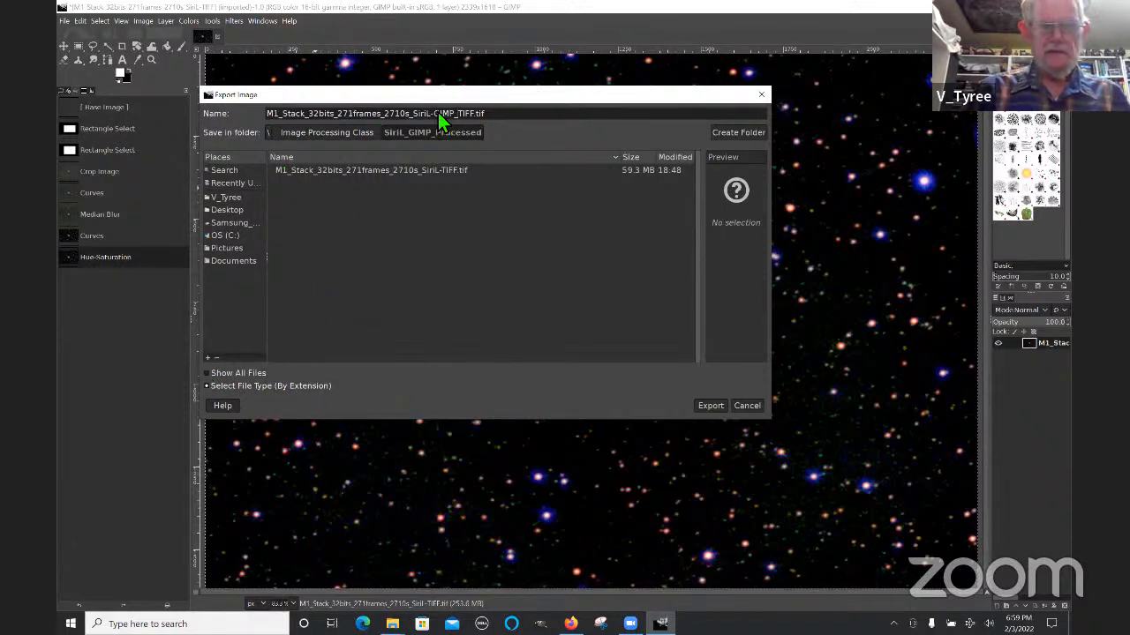
click(709, 406)
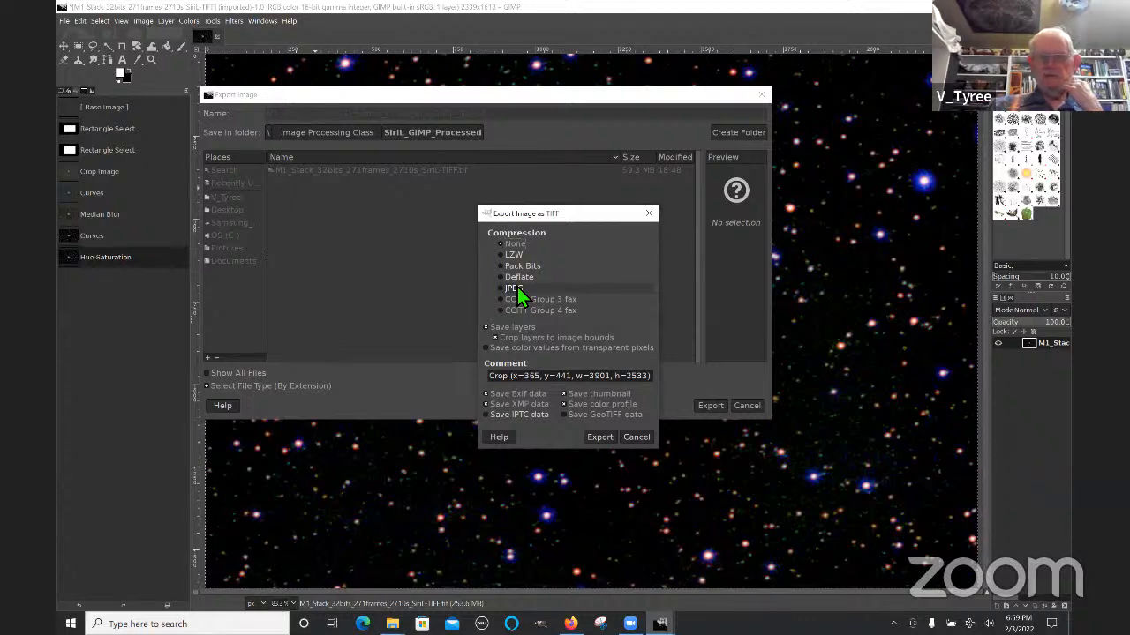
click(598, 437)
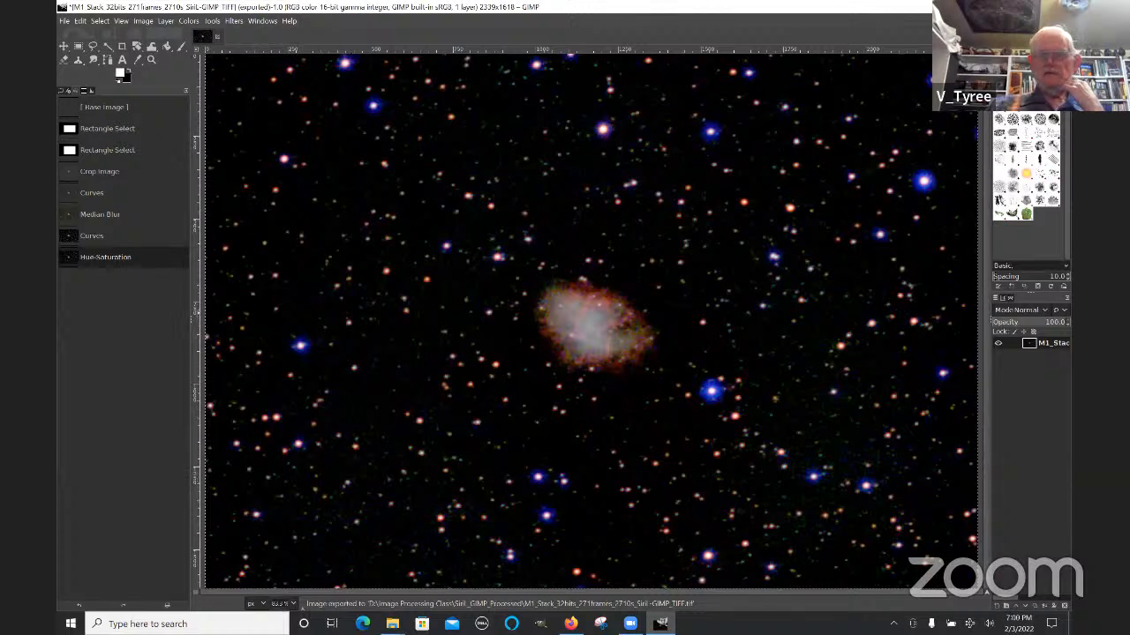
click(1059, 7)
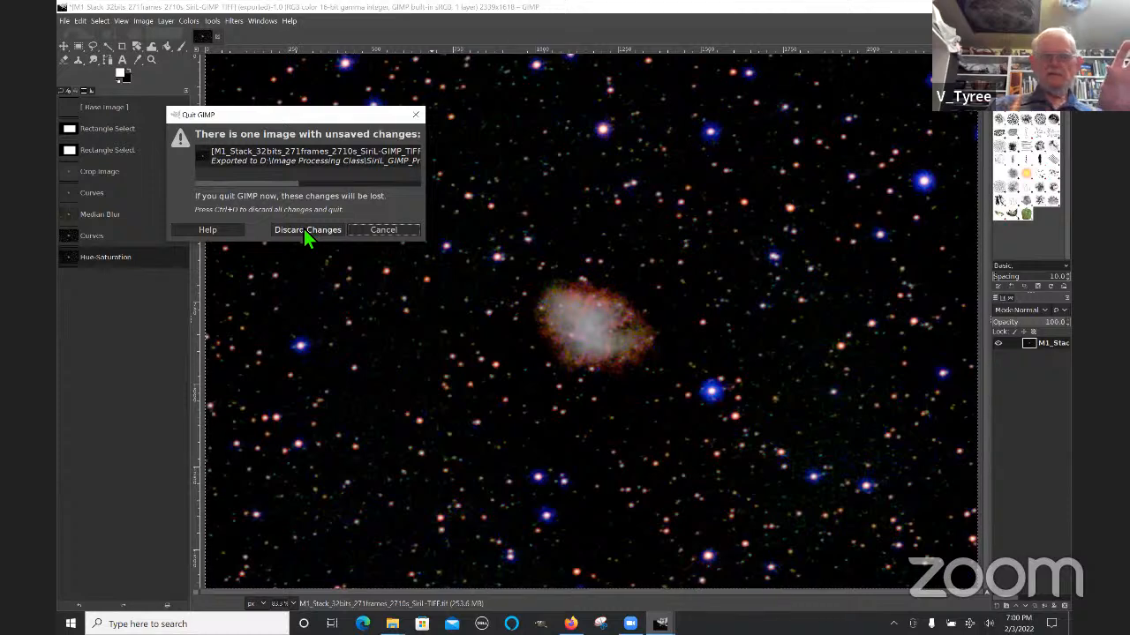
click(416, 115)
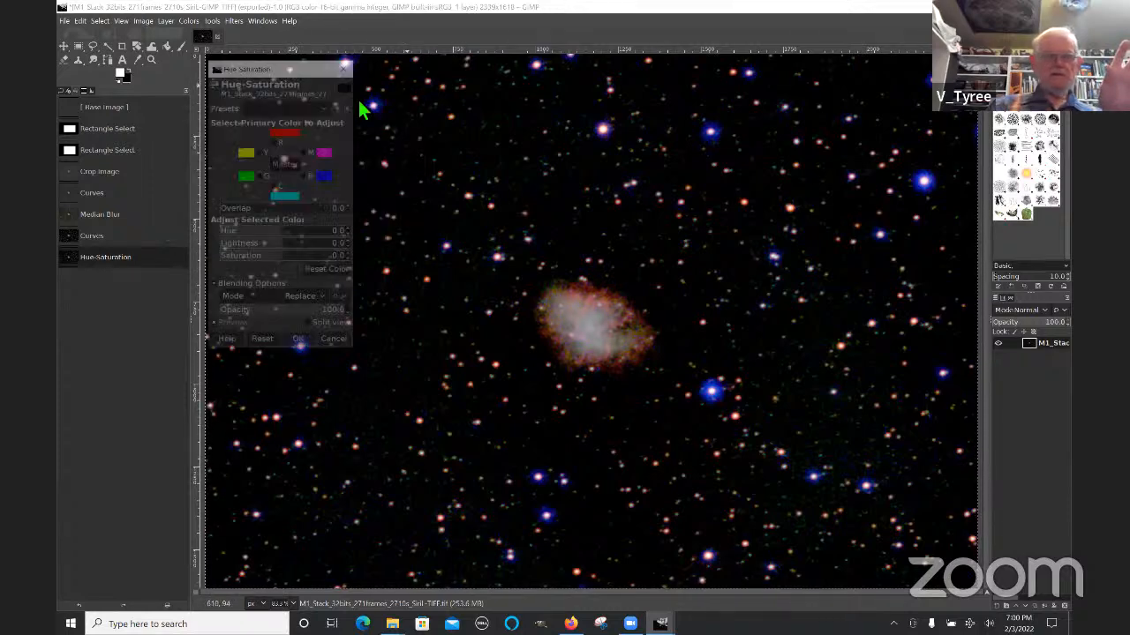
click(346, 69)
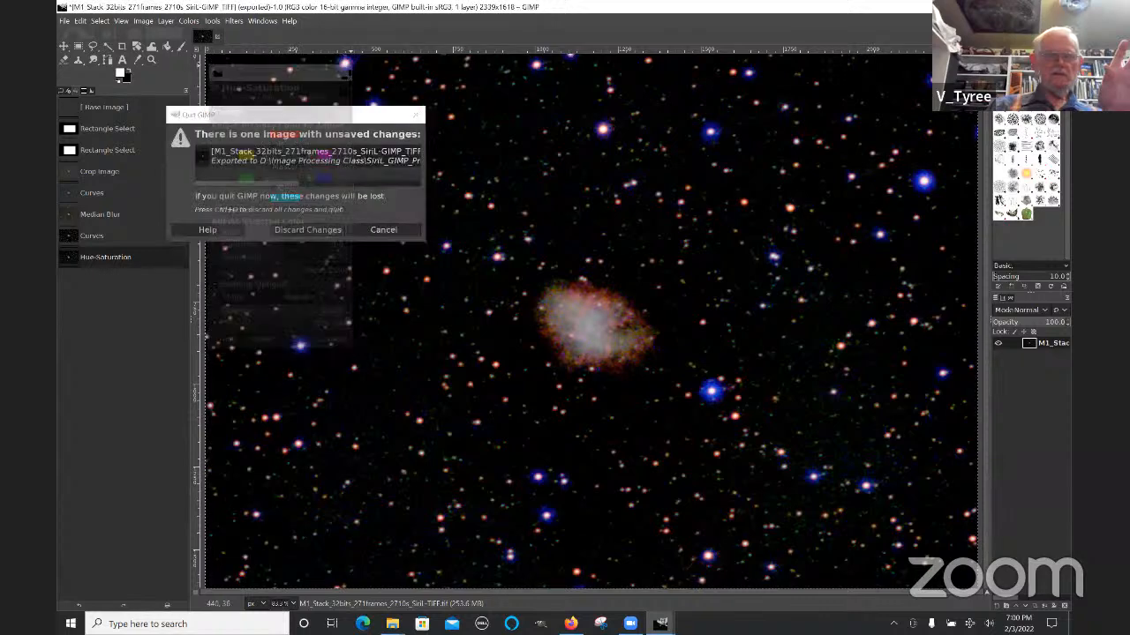
click(417, 115)
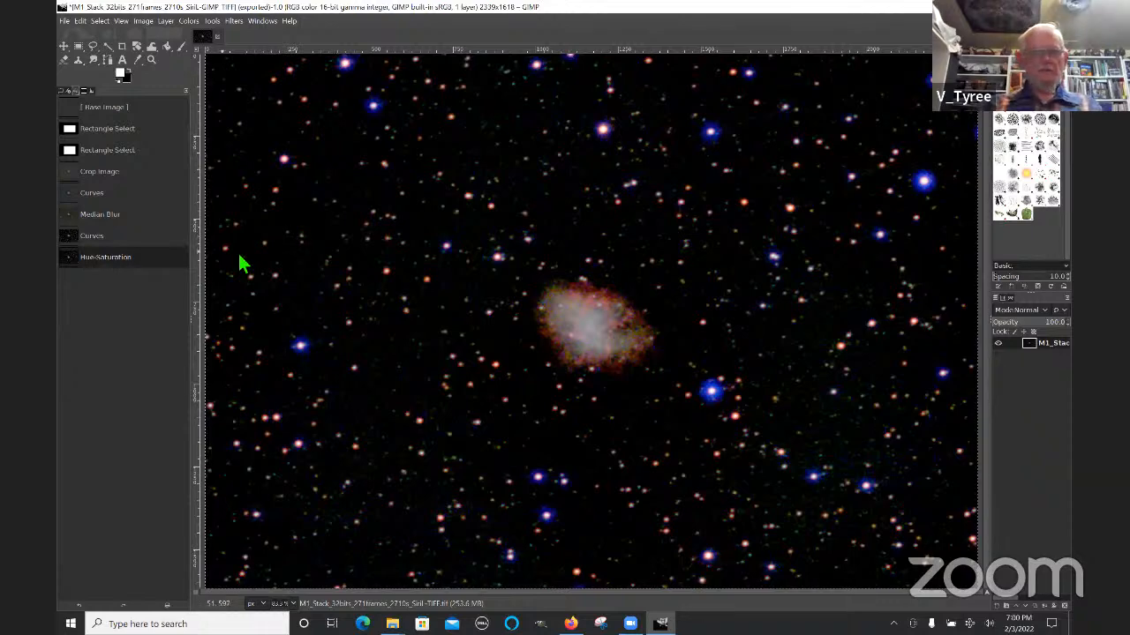
Step: Compare the Curves, Median Blur and base image states in the edit history, and return to the Hue-Saturation state
click(94, 237)
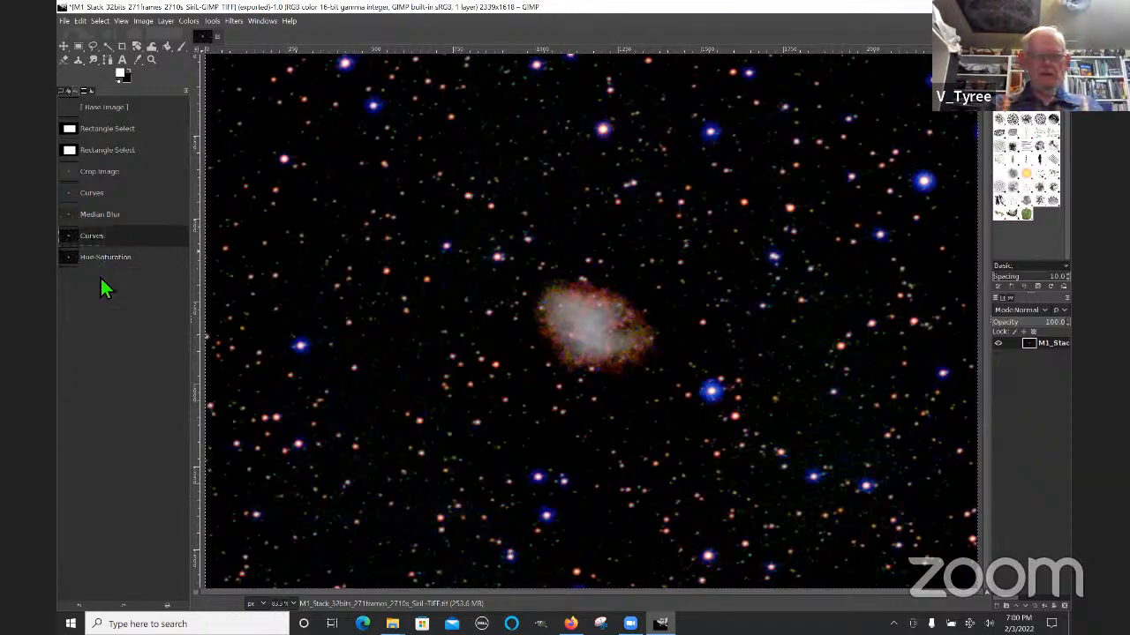
click(103, 214)
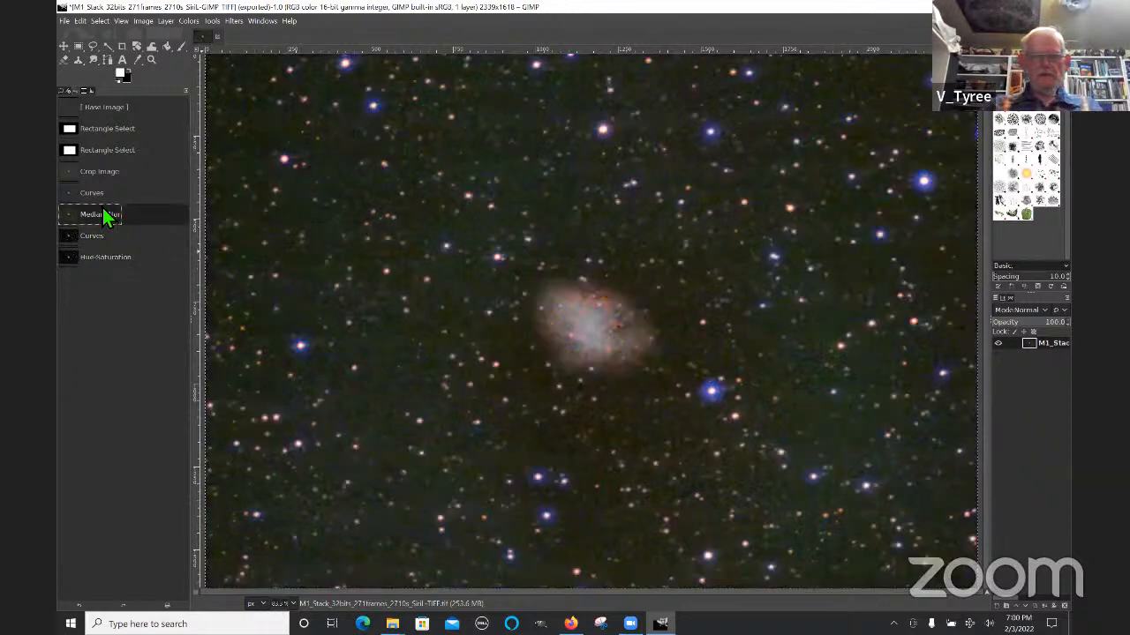
click(98, 107)
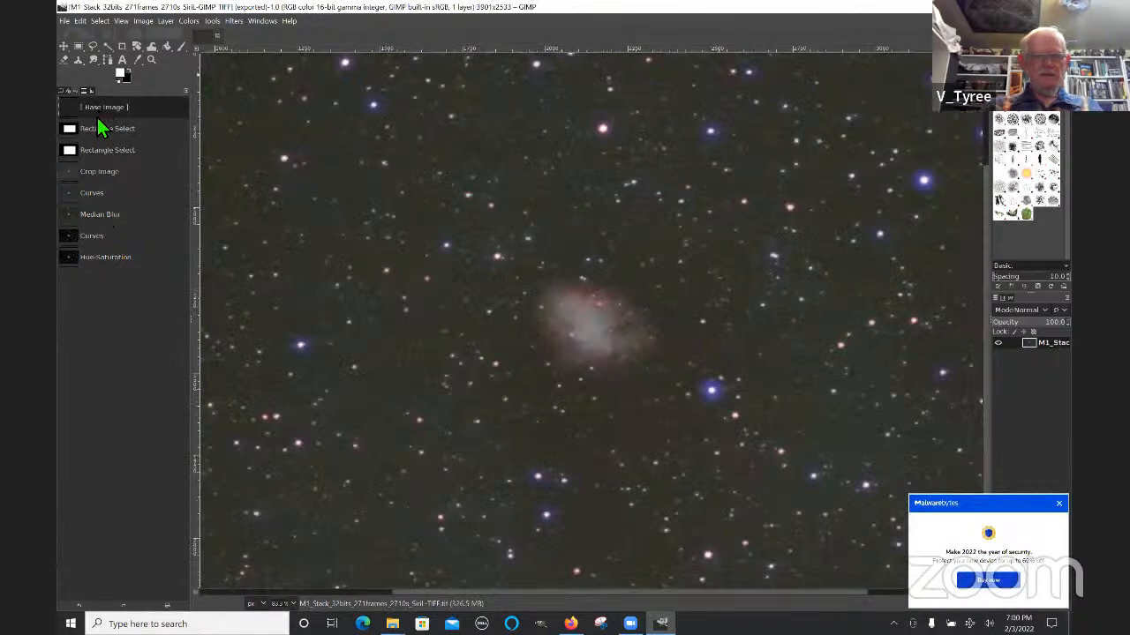
click(102, 257)
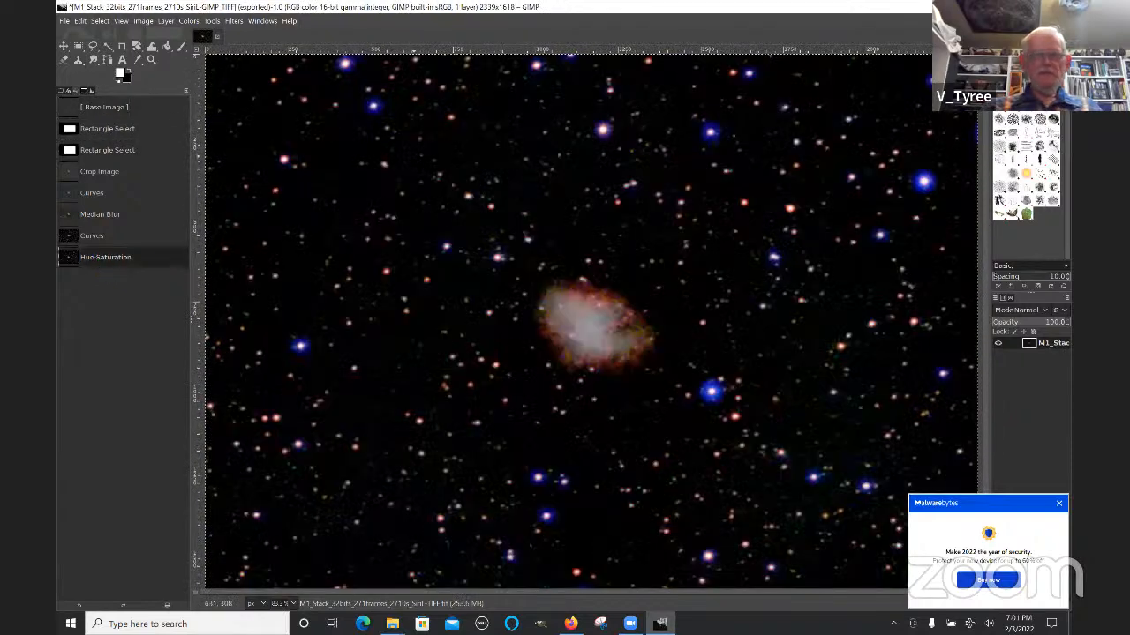
click(64, 21)
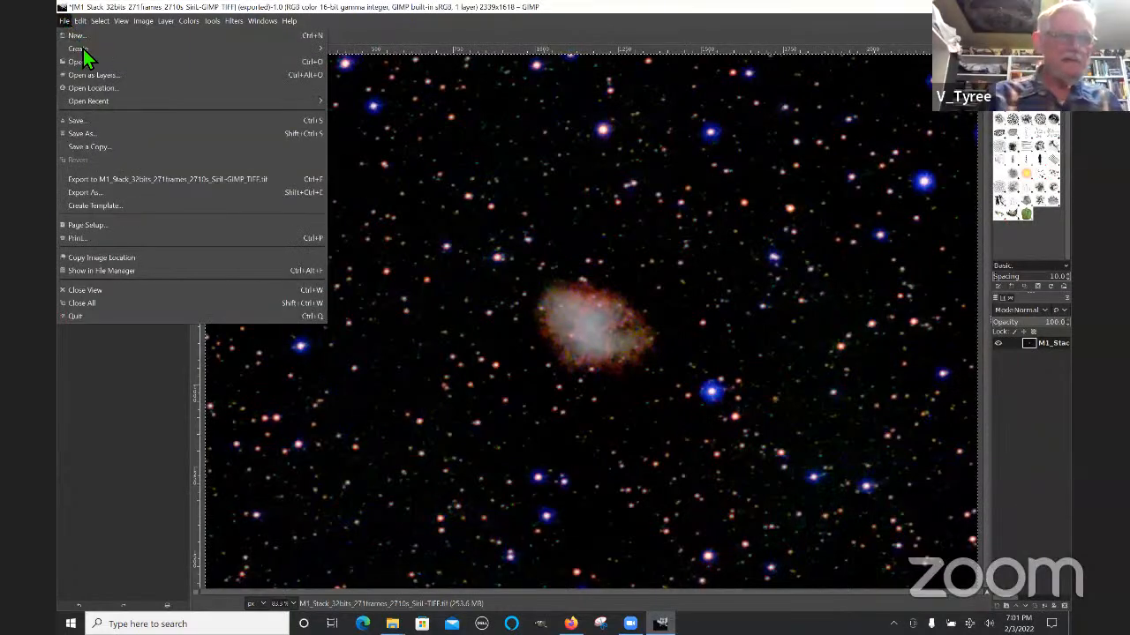
click(88, 191)
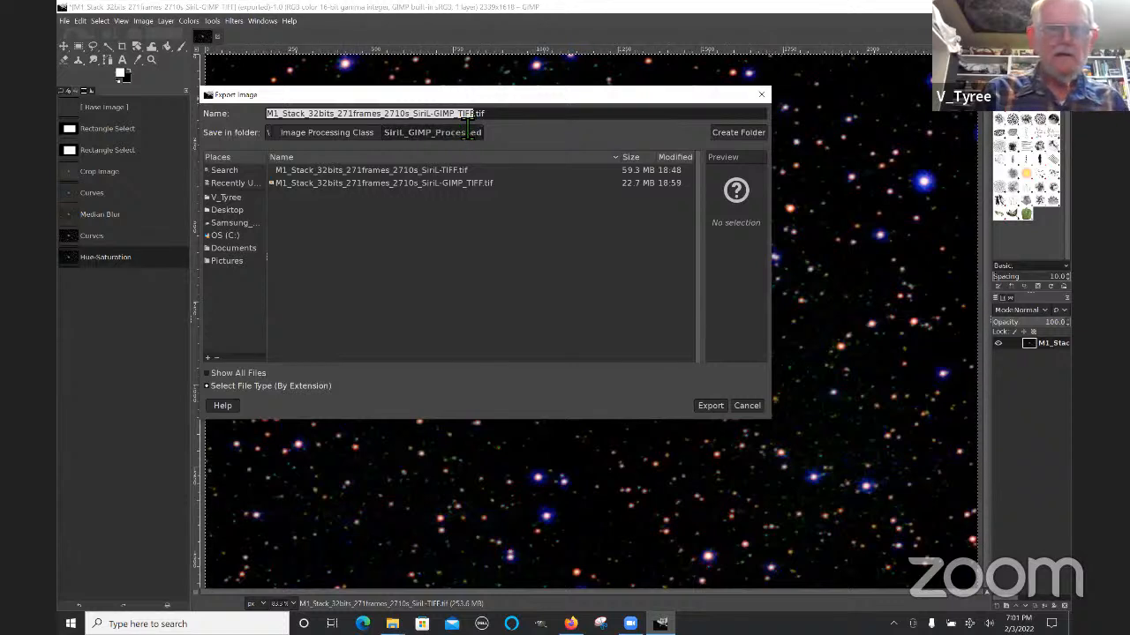
click(713, 405)
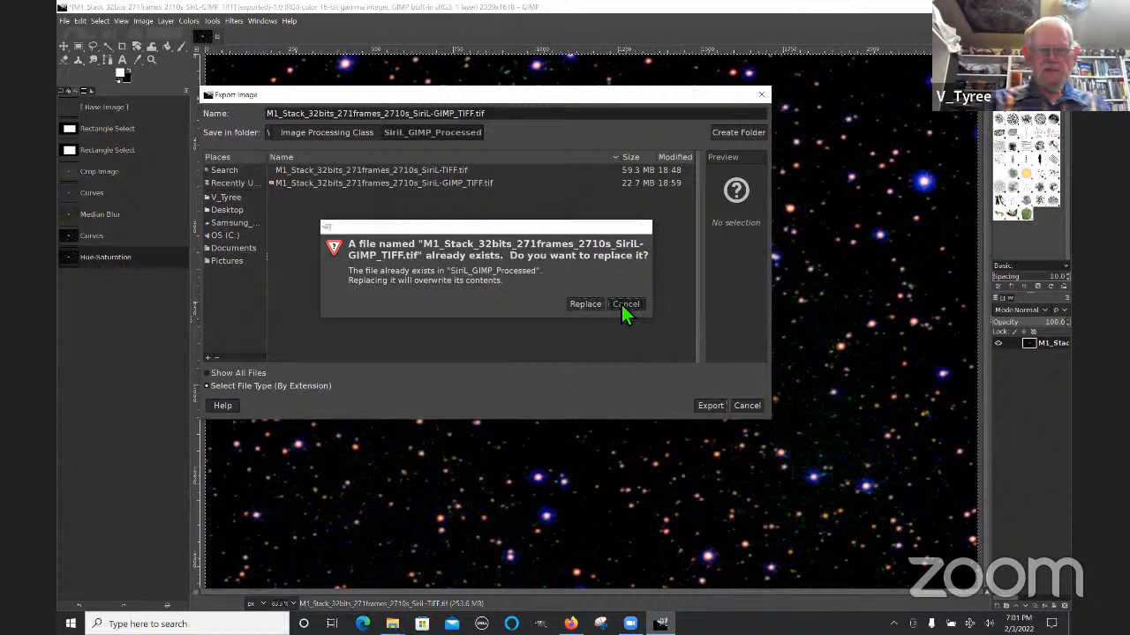
click(623, 304)
click(760, 97)
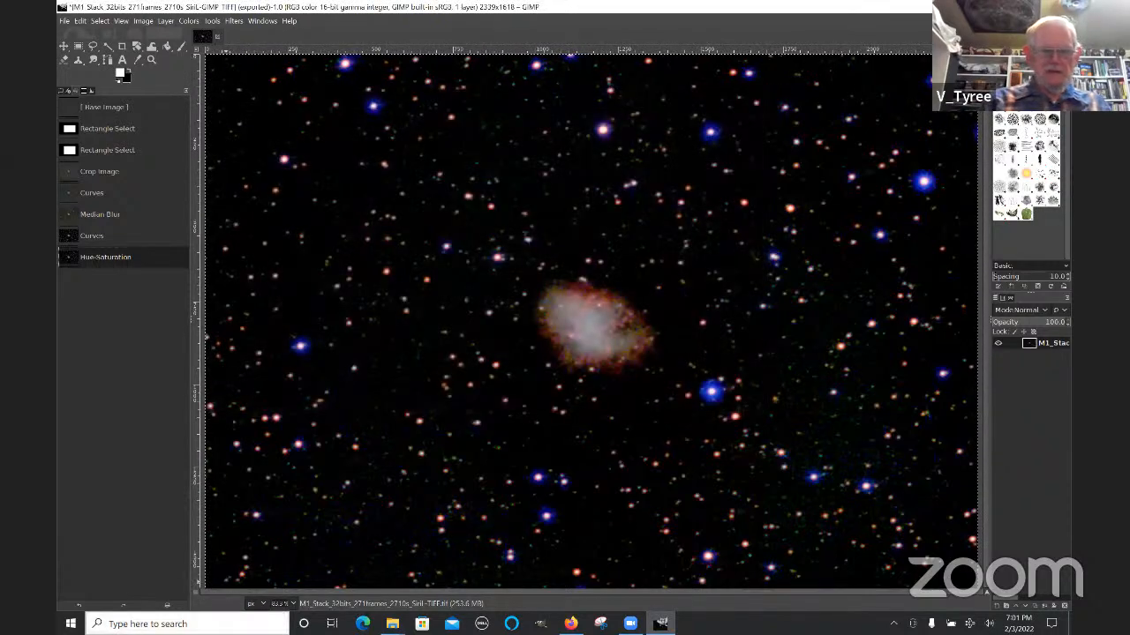
Step: Check the exported TIFF in the SiriL_GIMP_Processed folder in File Explorer, widening the name column to read the full file names
mouse_move(391, 624)
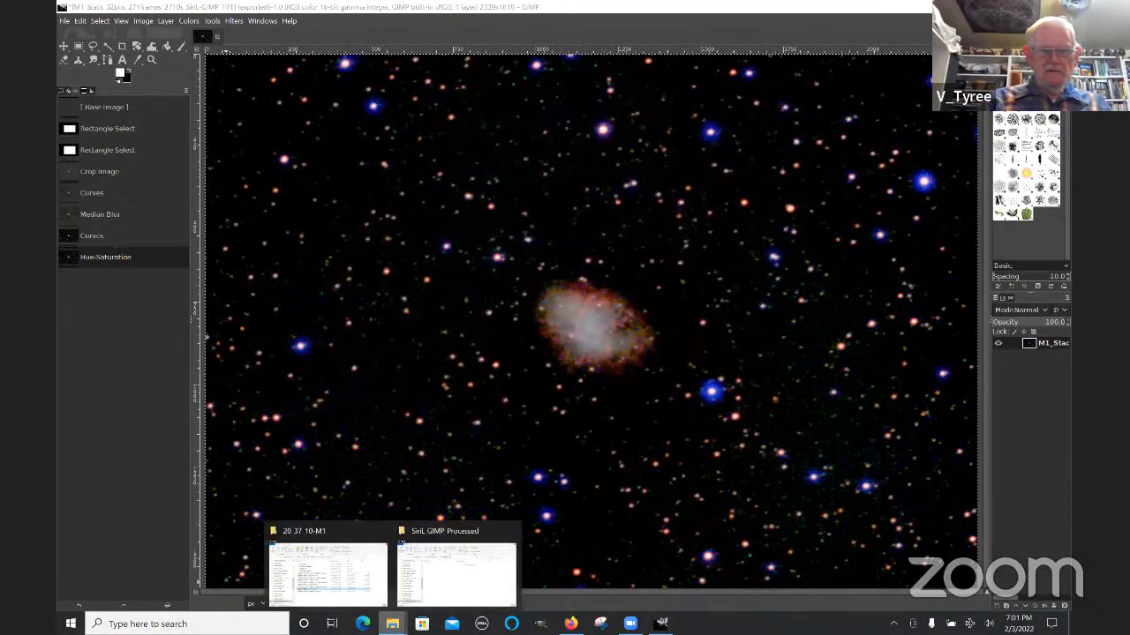
click(456, 570)
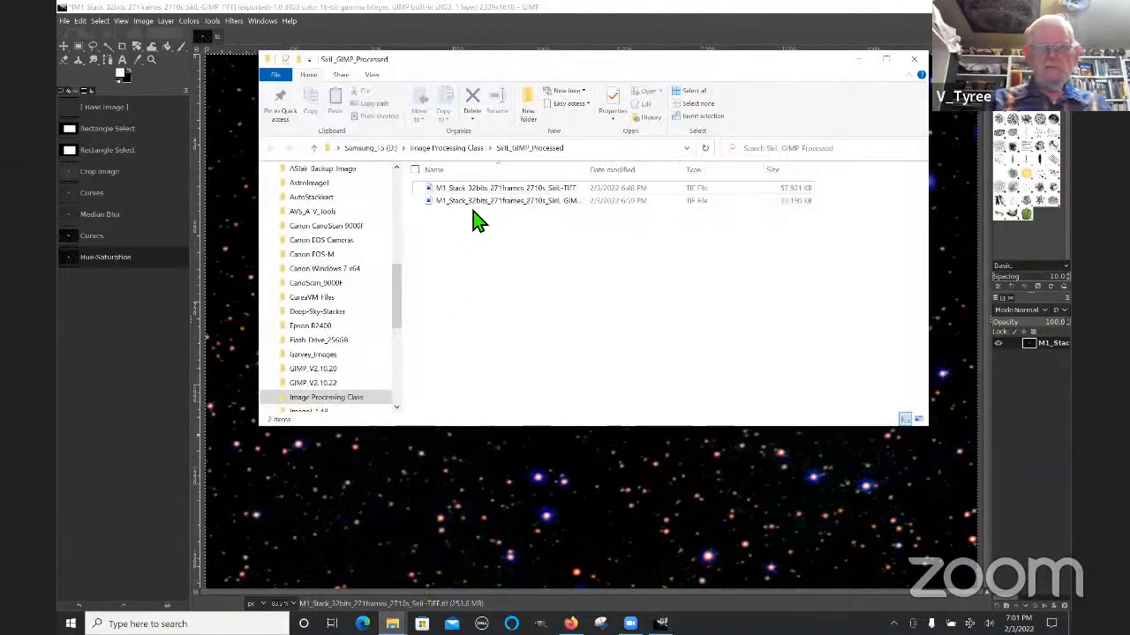
double_click(588, 171)
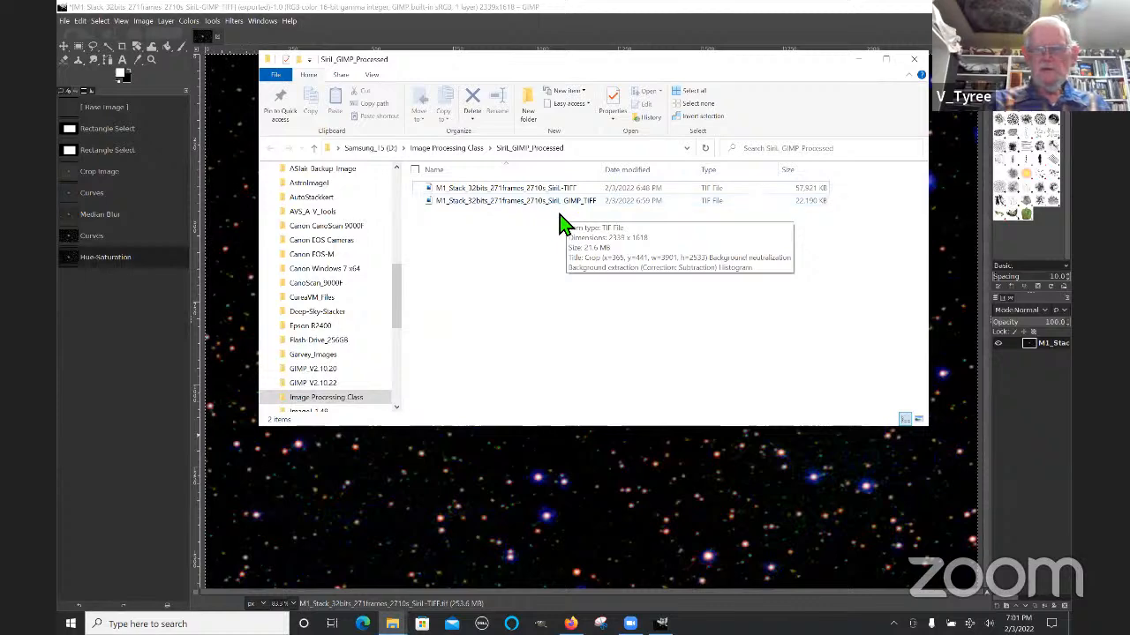
click(856, 60)
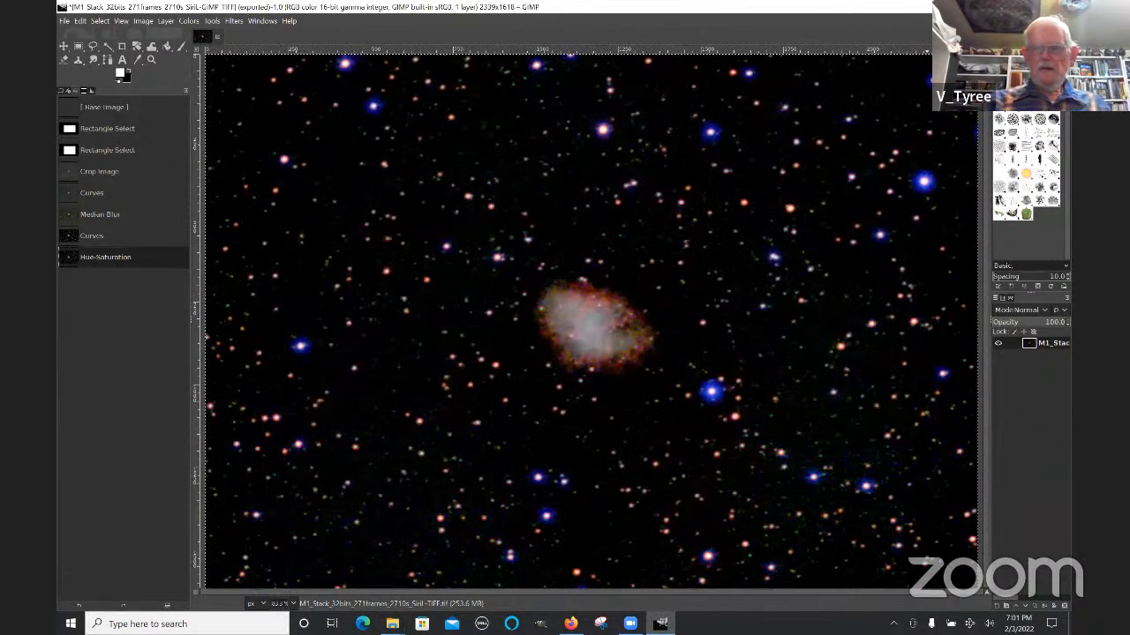
Step: Quit GIMP, discarding the unsaved changes, and start Astra Image
key(ctrl+q)
click(223, 139)
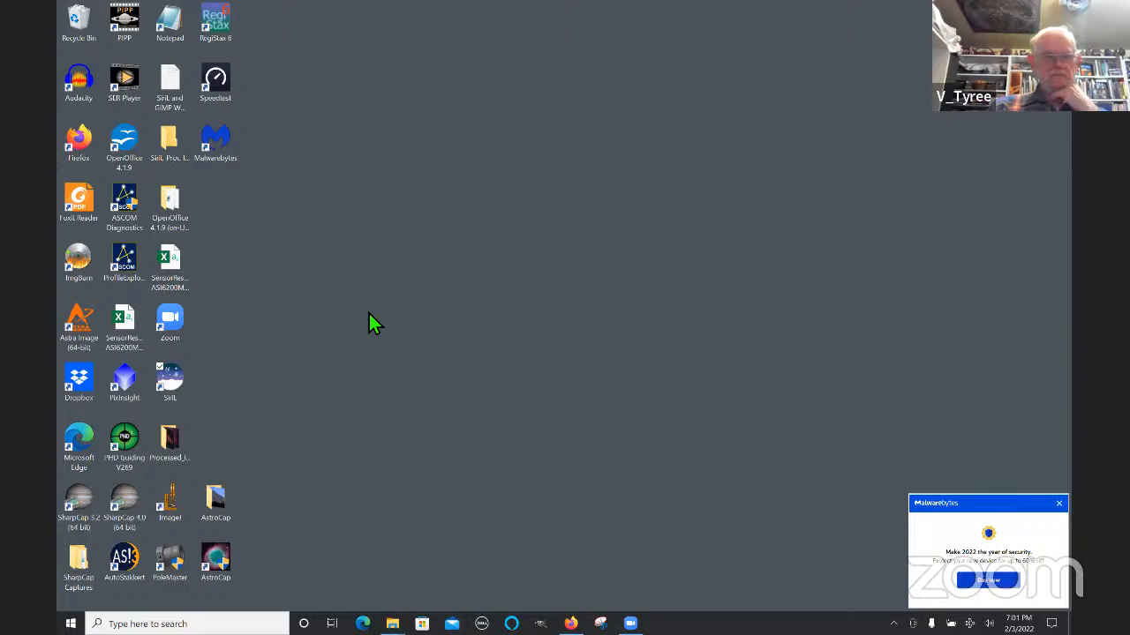
double_click(74, 325)
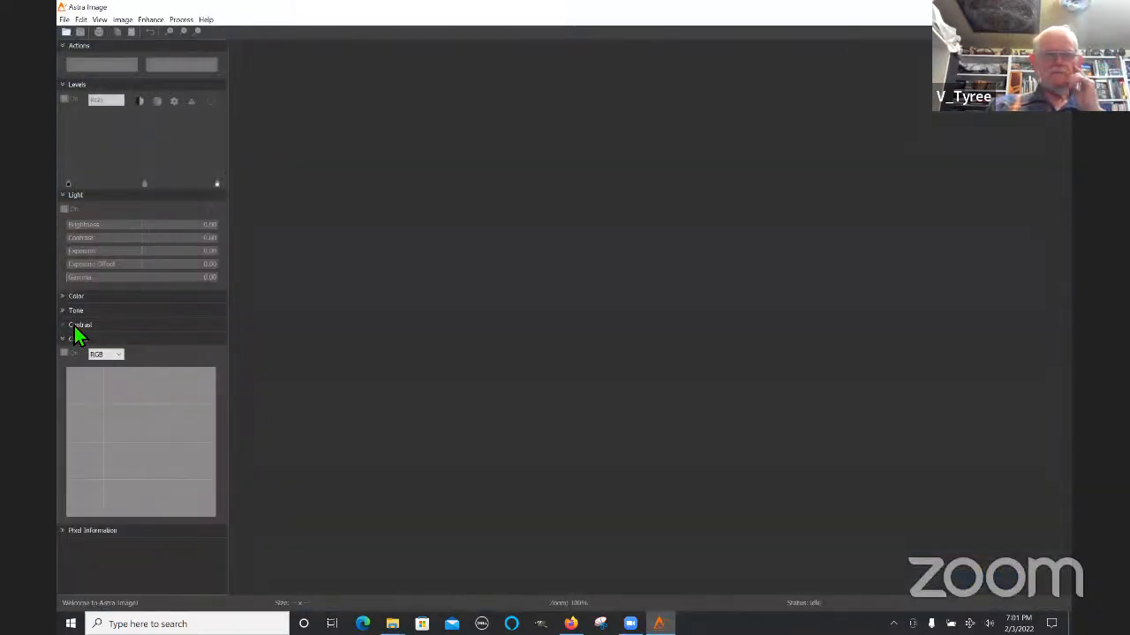
Step: Open M1_Stack_32bits_271frames_2710s_SiriL-GIMP_TIFF from the SiriL_GIMP_Processed folder inside Image Processing Class on the Samsung_T5 drive
click(68, 21)
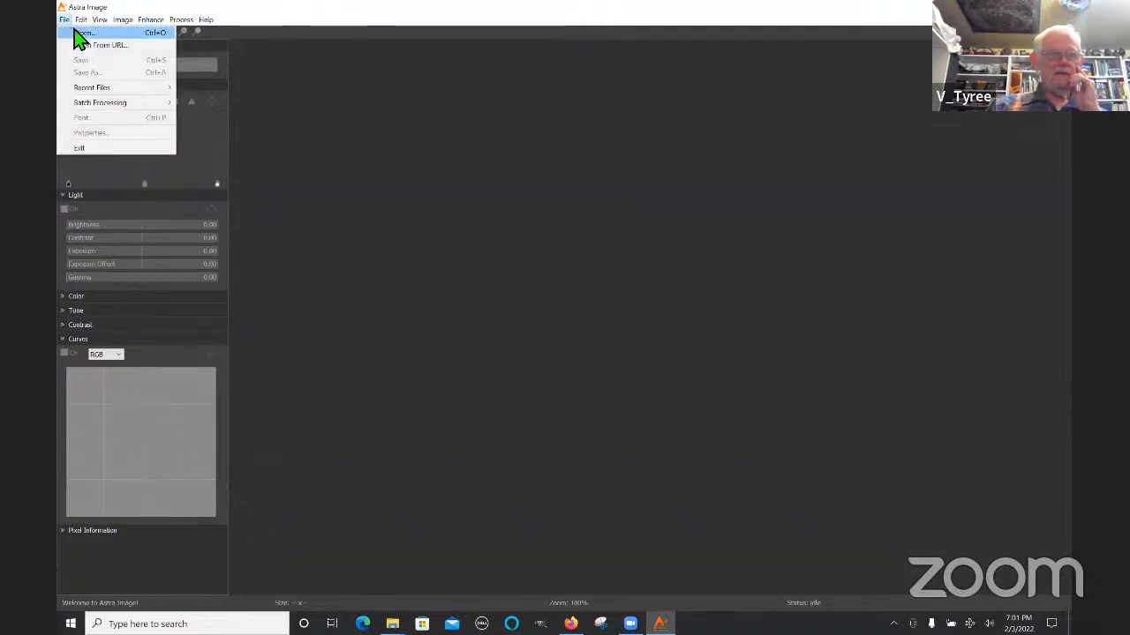
click(86, 36)
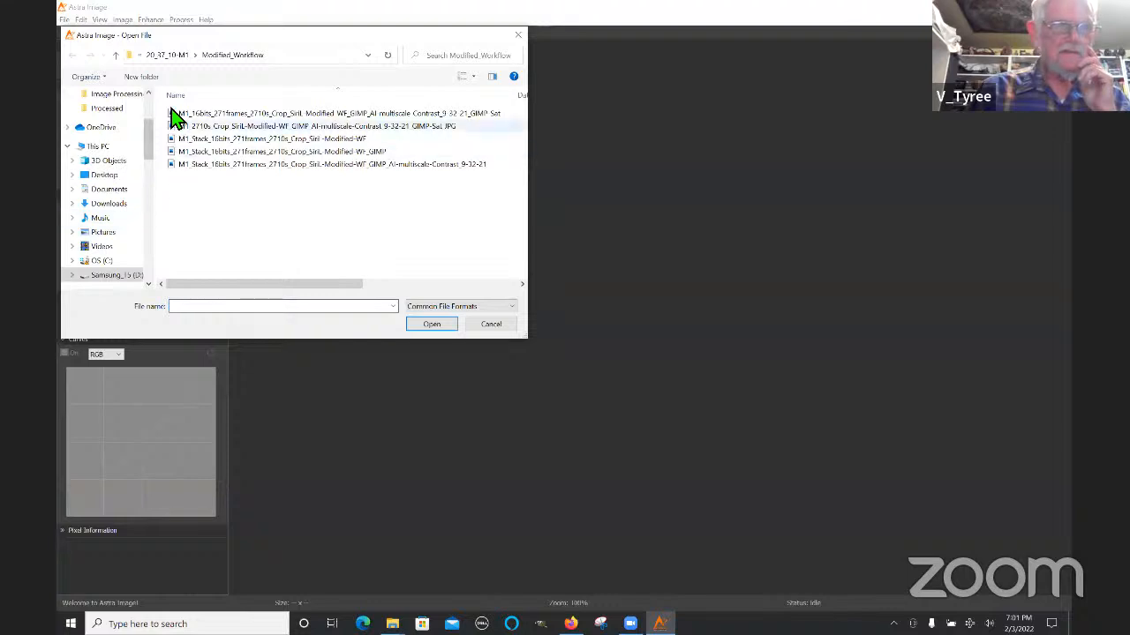
mouse_move(146, 159)
mouse_down()
mouse_move(154, 183)
mouse_move(150, 167)
mouse_up()
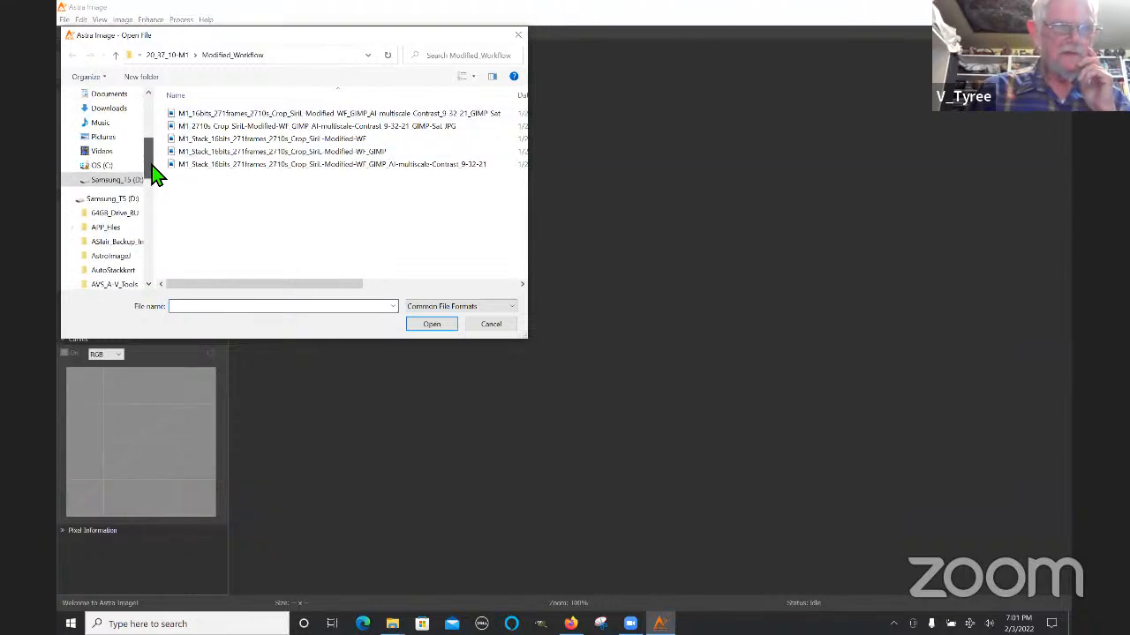
click(136, 183)
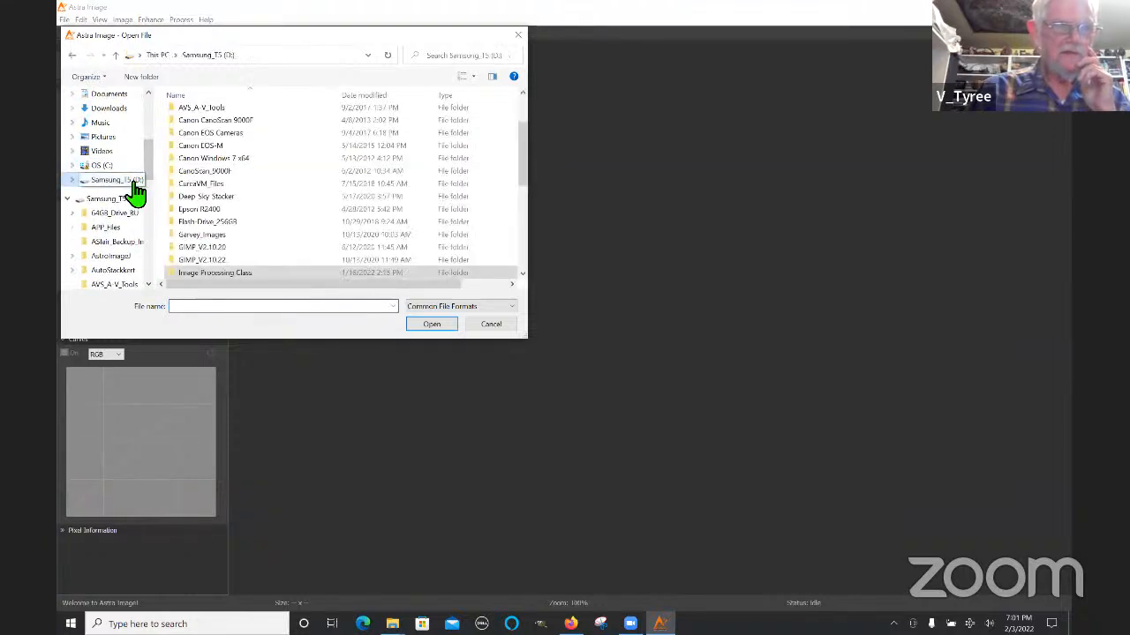
double_click(227, 275)
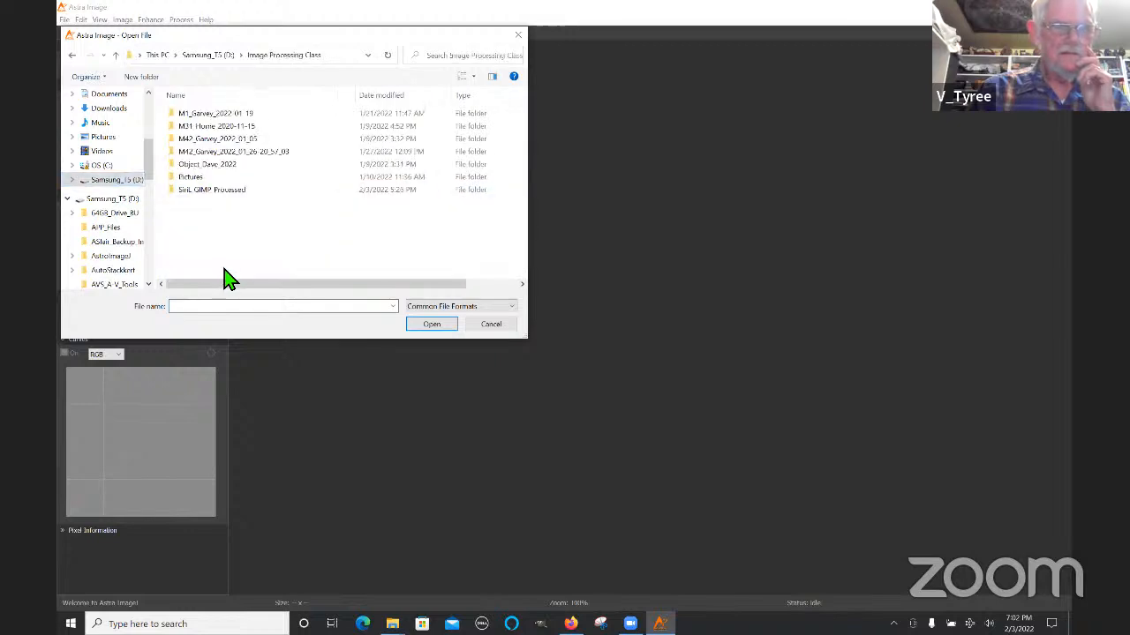
double_click(212, 192)
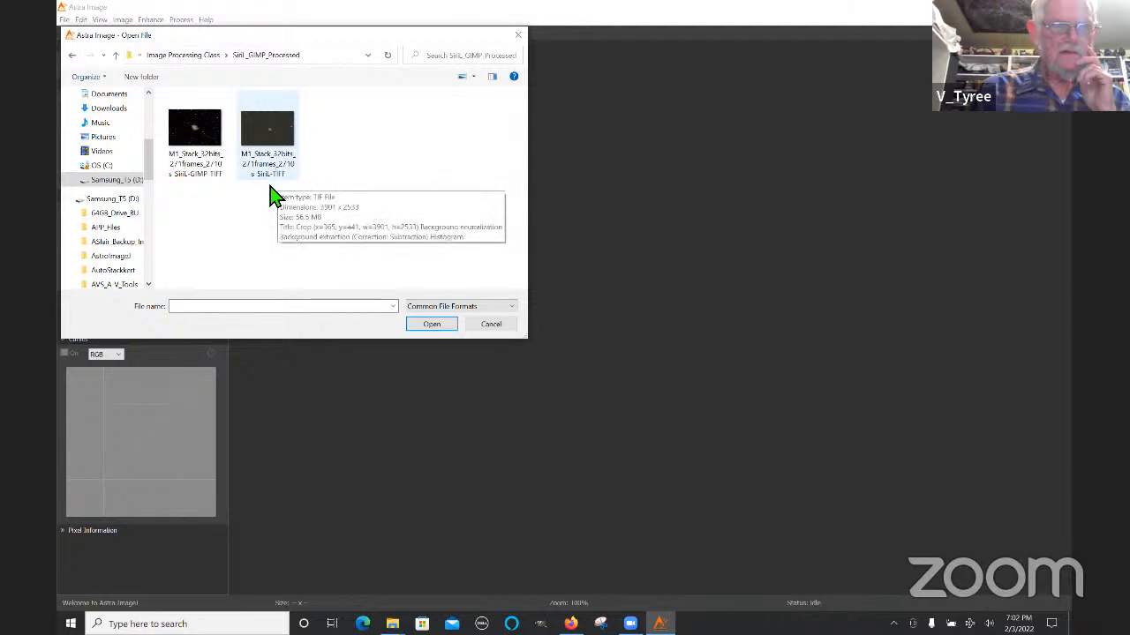
click(203, 172)
click(421, 324)
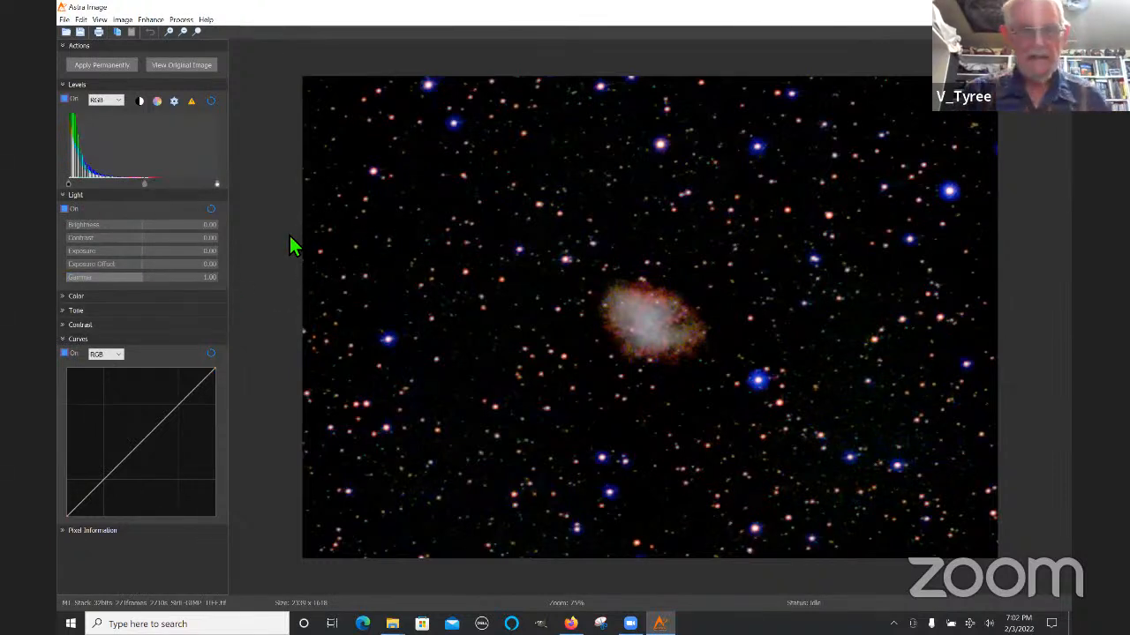
Step: Start the Multiscale Contrast enhancement, arrange its windows clear of the nebula, and centre the preview on the nebula
click(155, 20)
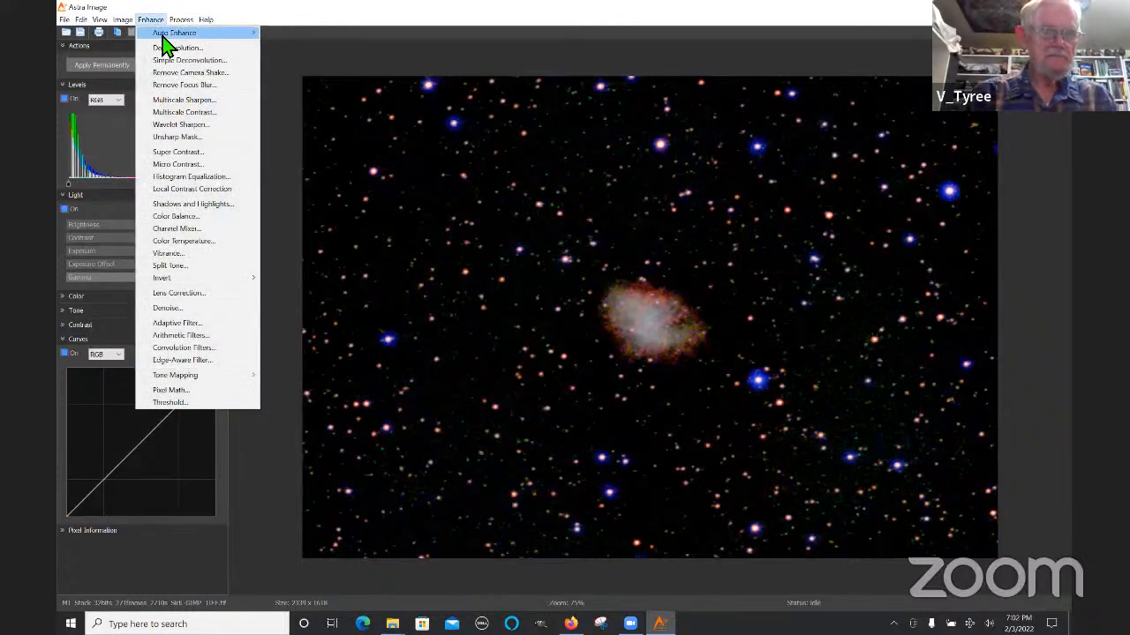
click(173, 113)
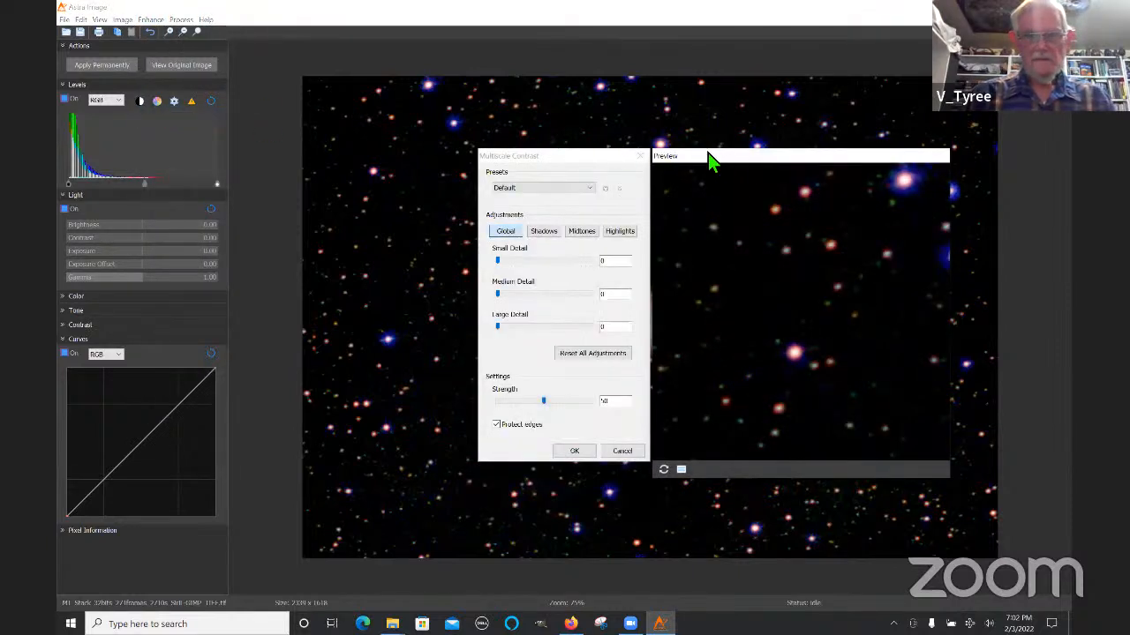
click(586, 160)
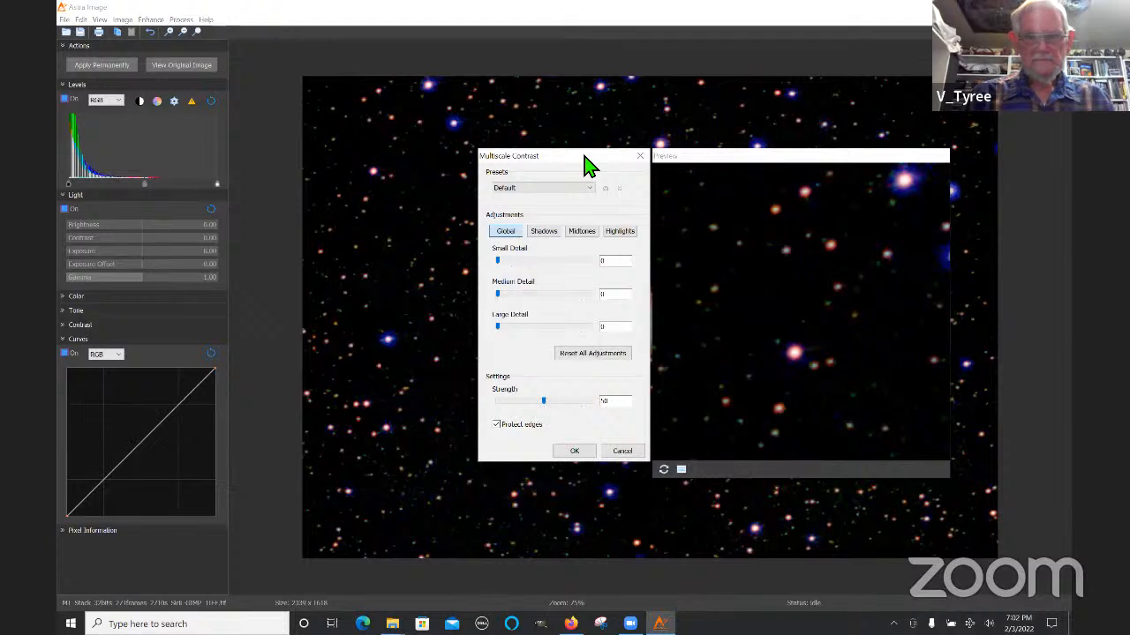
drag(590, 164, 243, 144)
drag(808, 154, 864, 161)
drag(846, 364, 856, 184)
drag(883, 345, 915, 216)
drag(907, 391, 927, 219)
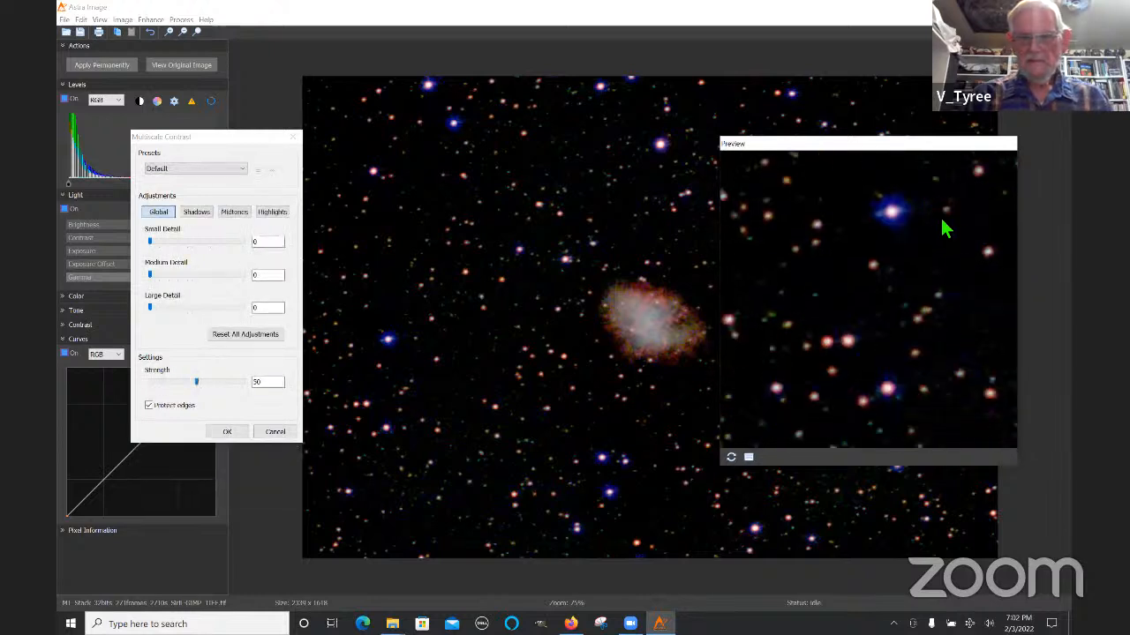
drag(955, 306, 693, 316)
drag(831, 280, 821, 366)
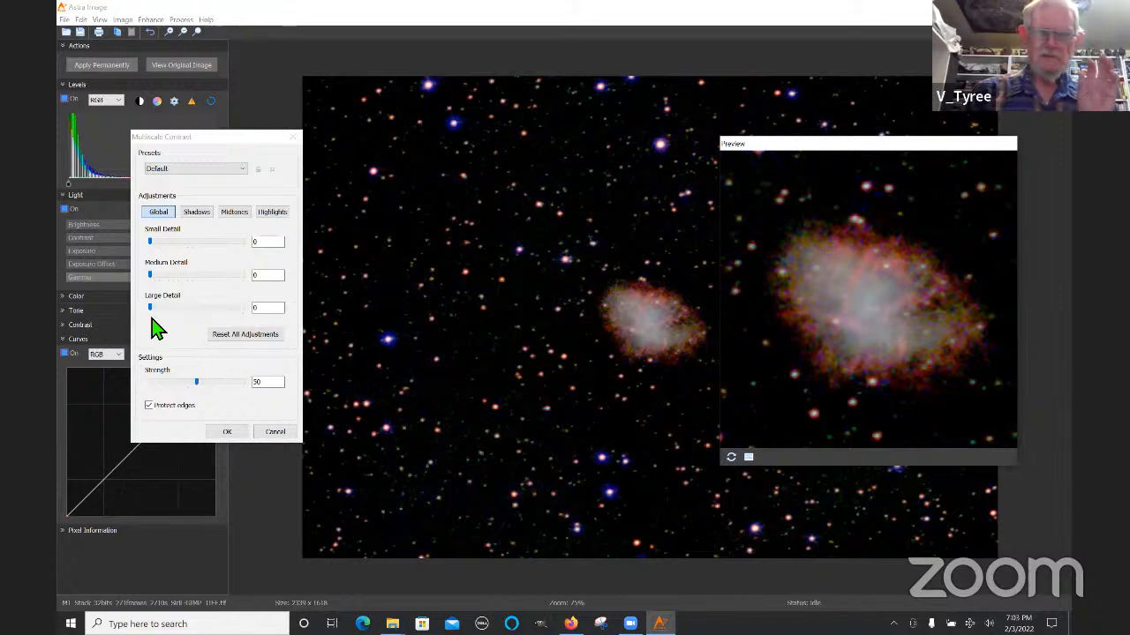
click(206, 137)
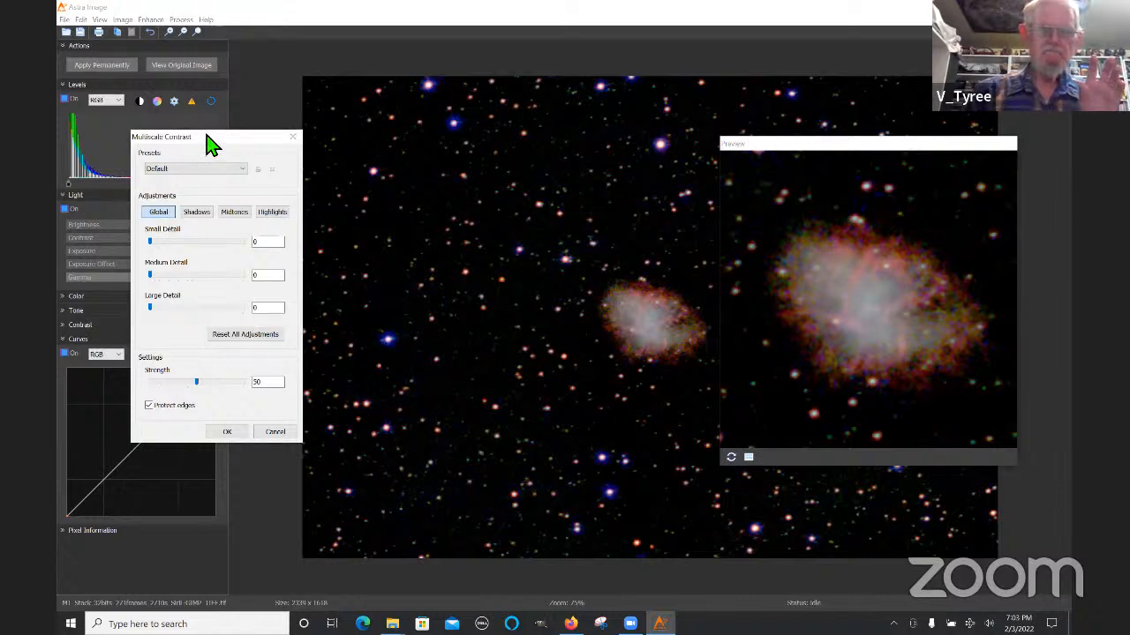
drag(205, 138, 206, 122)
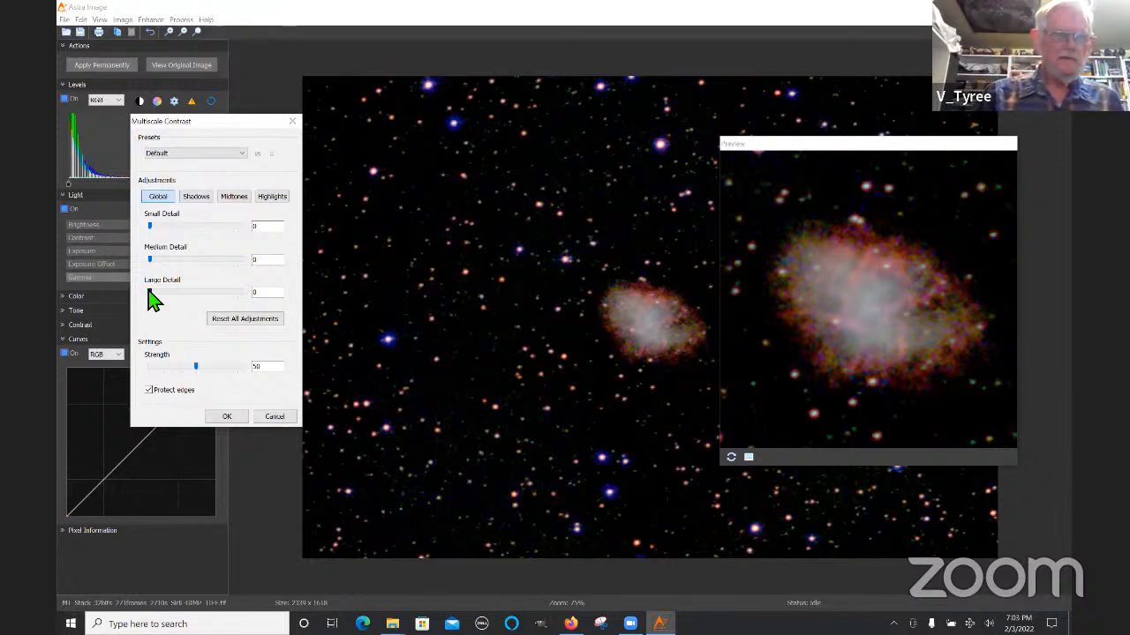
Step: Try global Multiscale Contrast values of 12 for large, 25 for medium and 20 for small detail, and reset all adjustments
drag(150, 294, 161, 295)
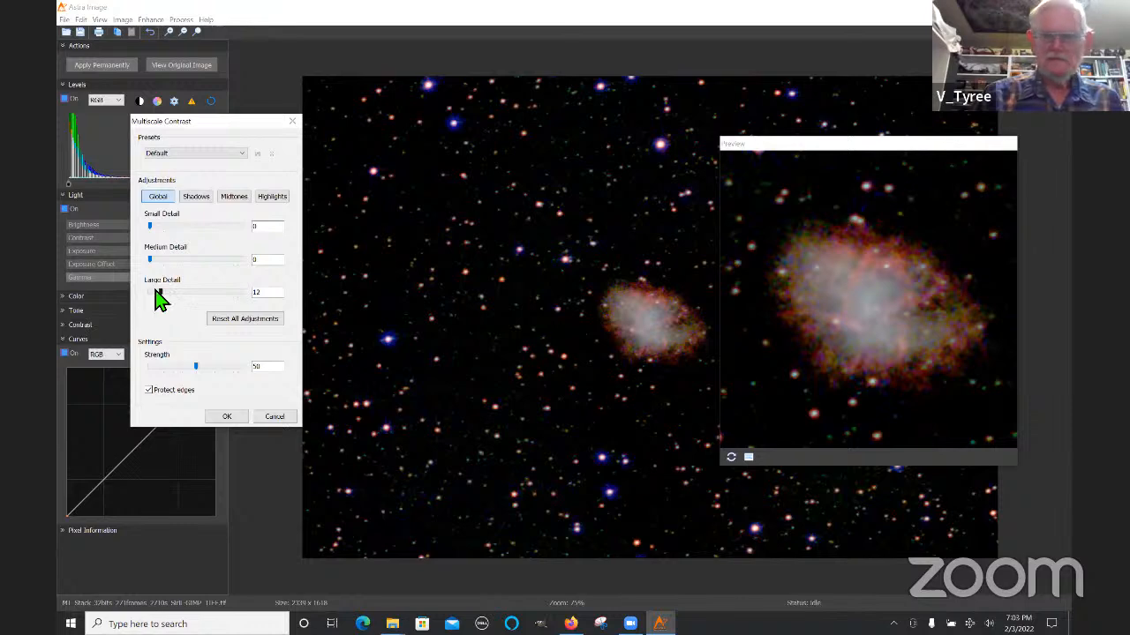
drag(150, 260, 171, 261)
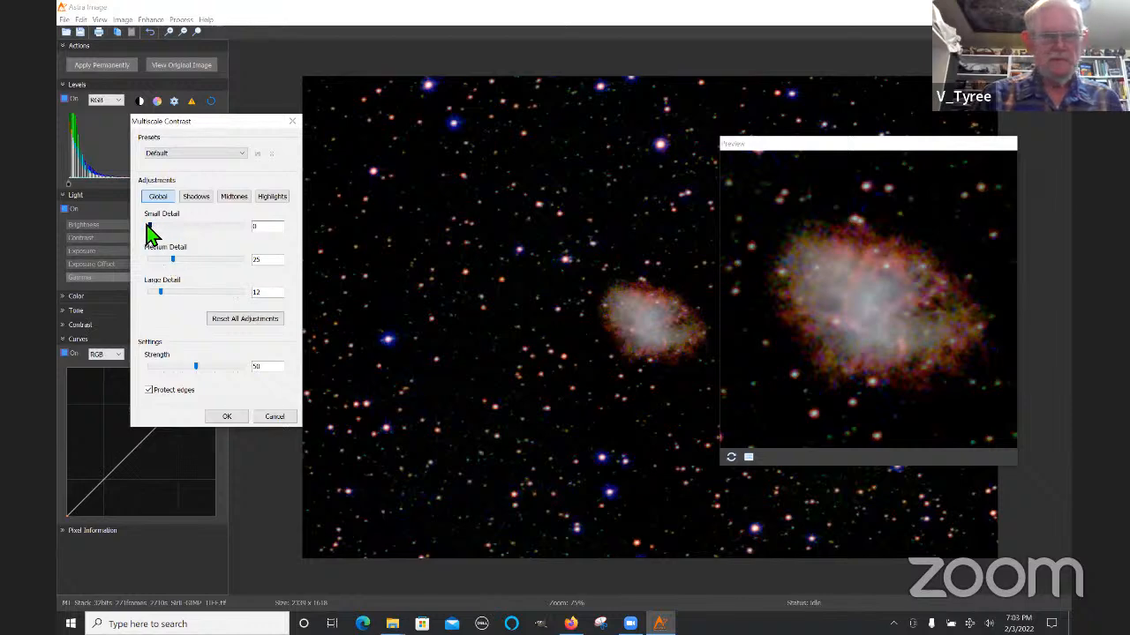
drag(149, 228, 171, 230)
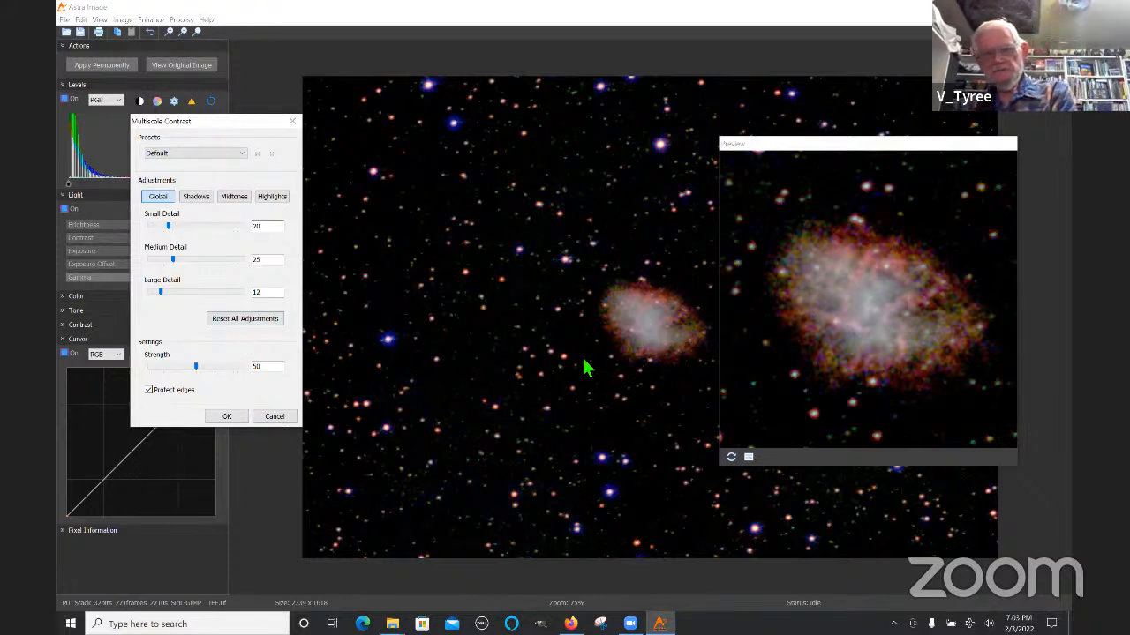
click(250, 325)
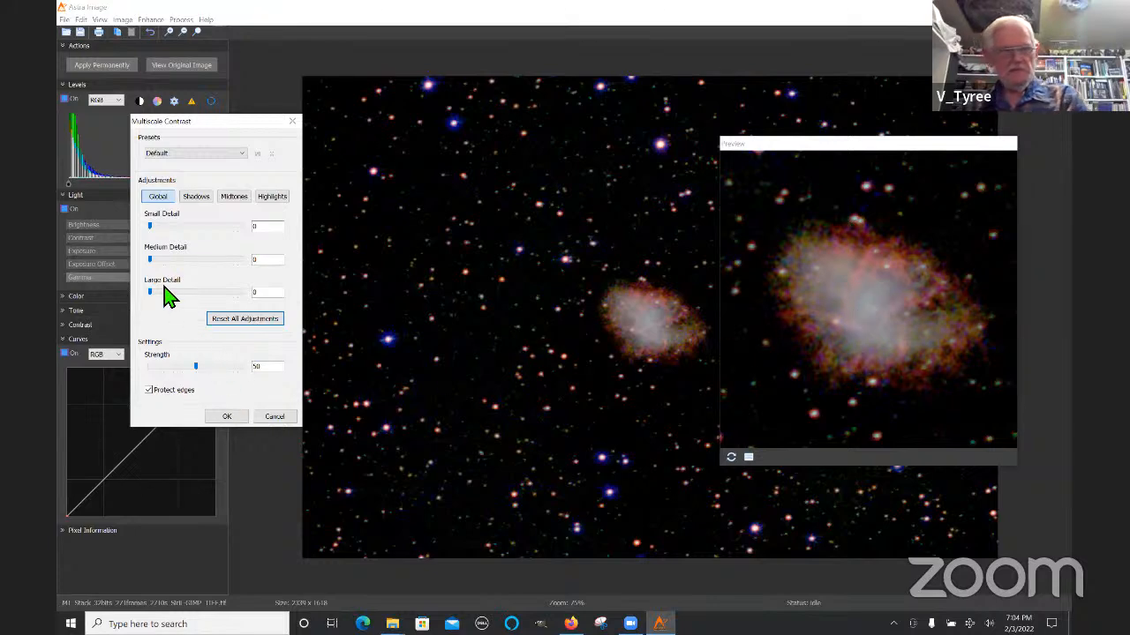
Step: Apply global Multiscale Contrast with large detail 15, medium detail 18 and small detail 17
drag(150, 293, 167, 227)
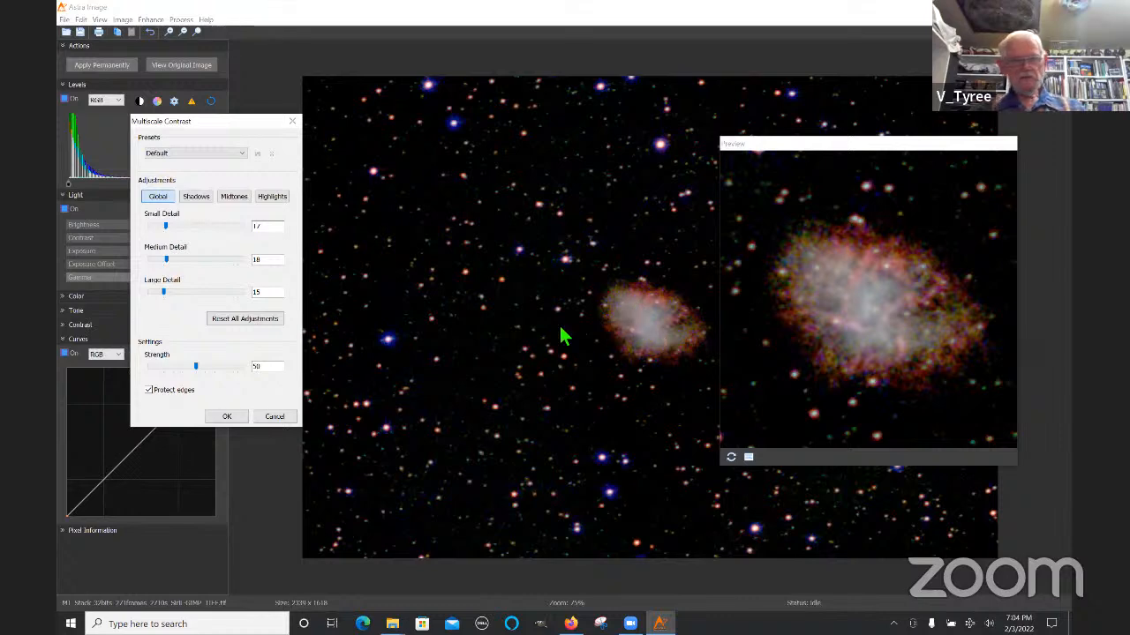
click(227, 416)
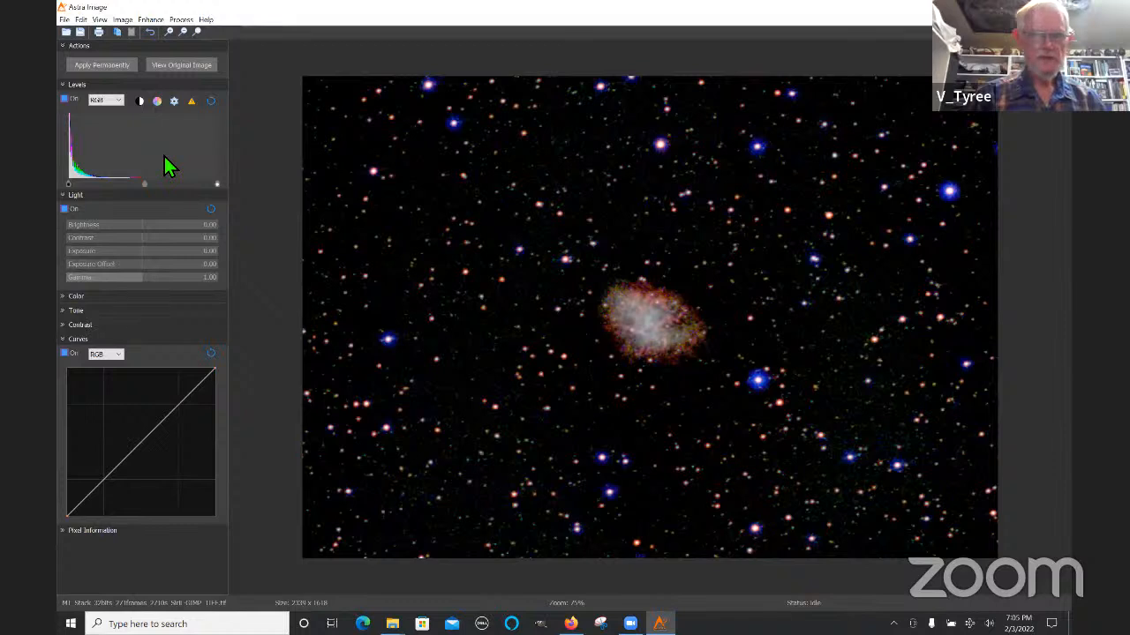
Step: Save the image in the SiriL_GIMP_Processed folder as M1_Stack_32bits_271frames_2710s_SiriL-GIMP__AI-Contrast-TIFF, a 48-bit RGB TIFF without compression
click(64, 19)
click(88, 73)
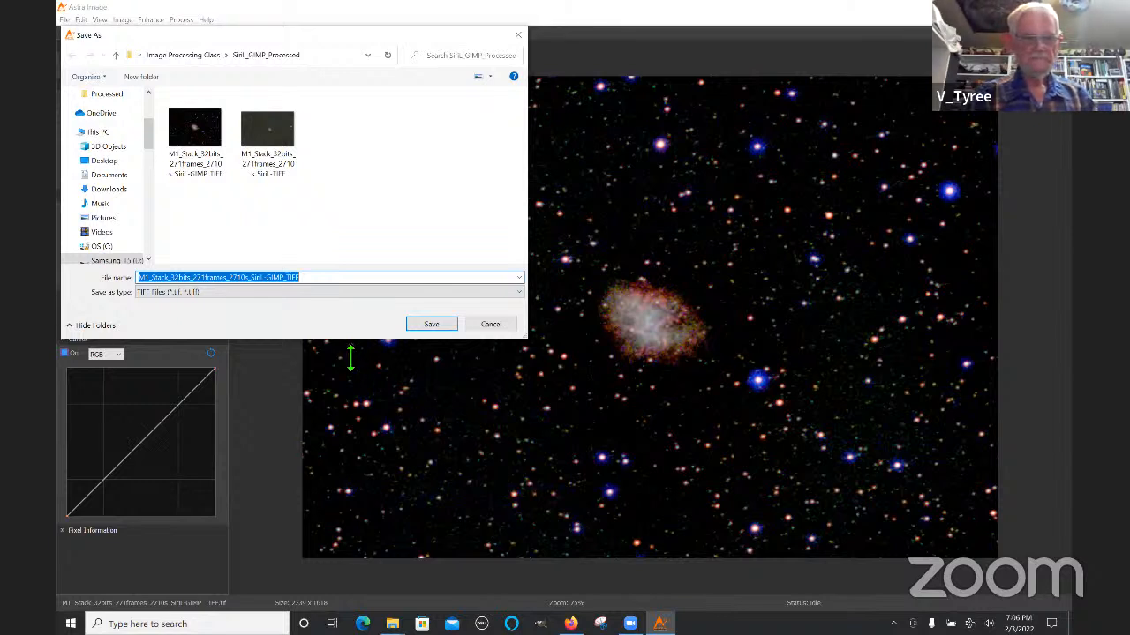
click(300, 280)
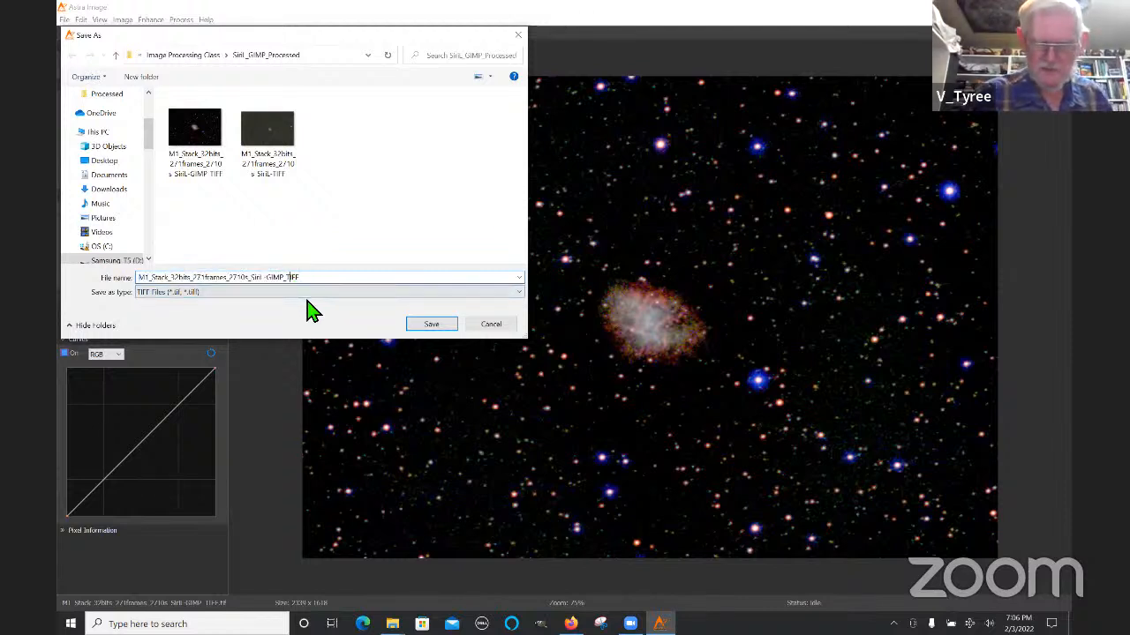
text(_)
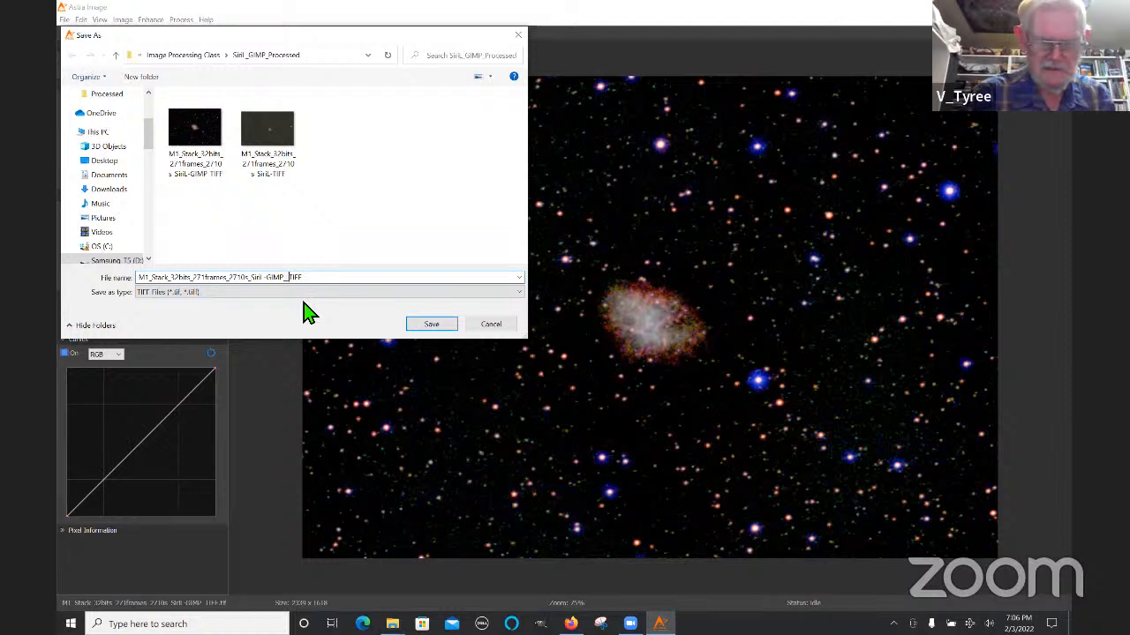
text(AI)
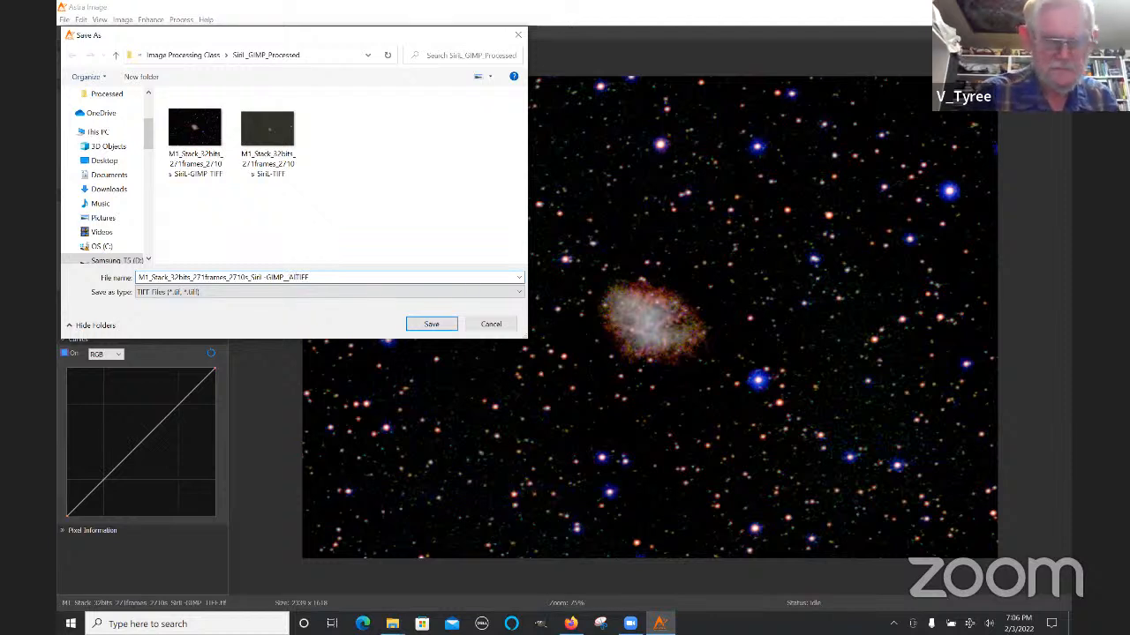
text(-)
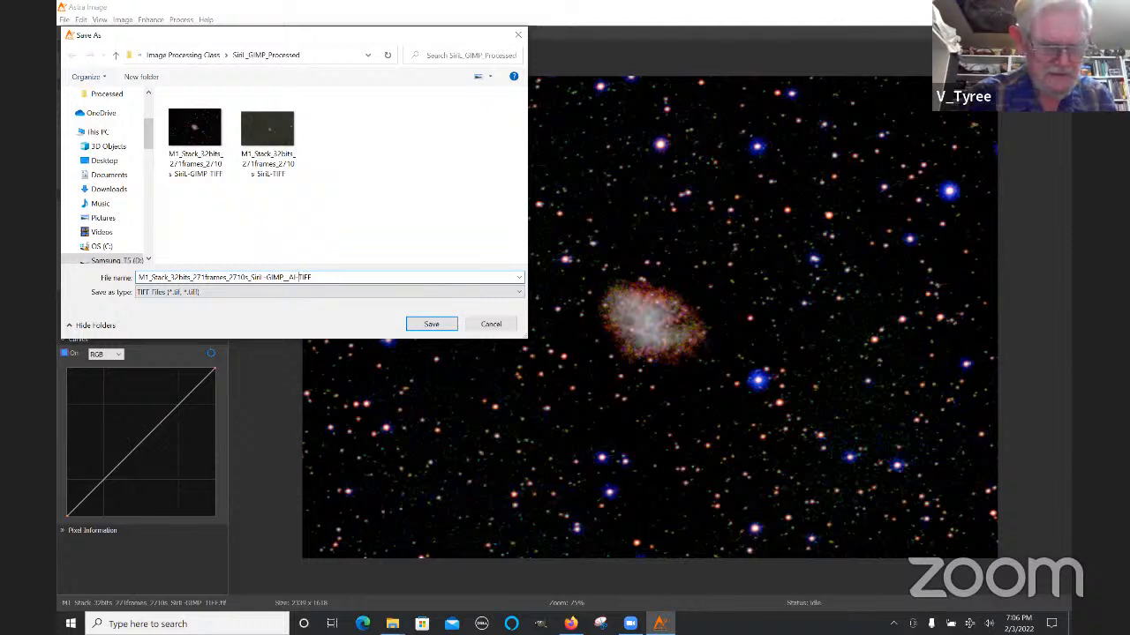
text(Contr)
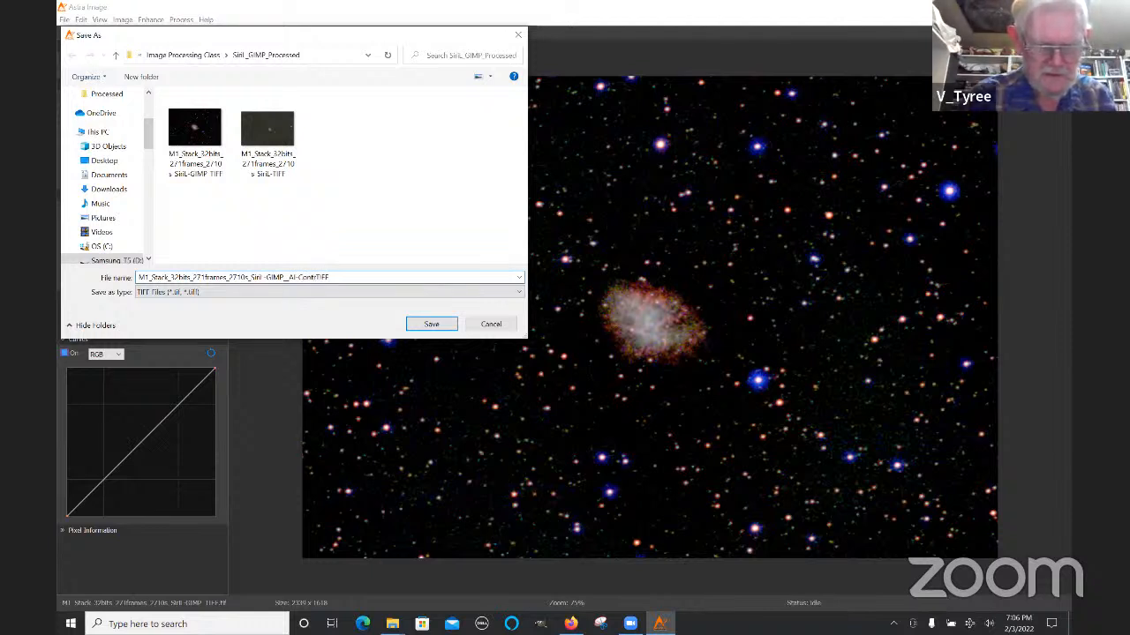
text(ast)
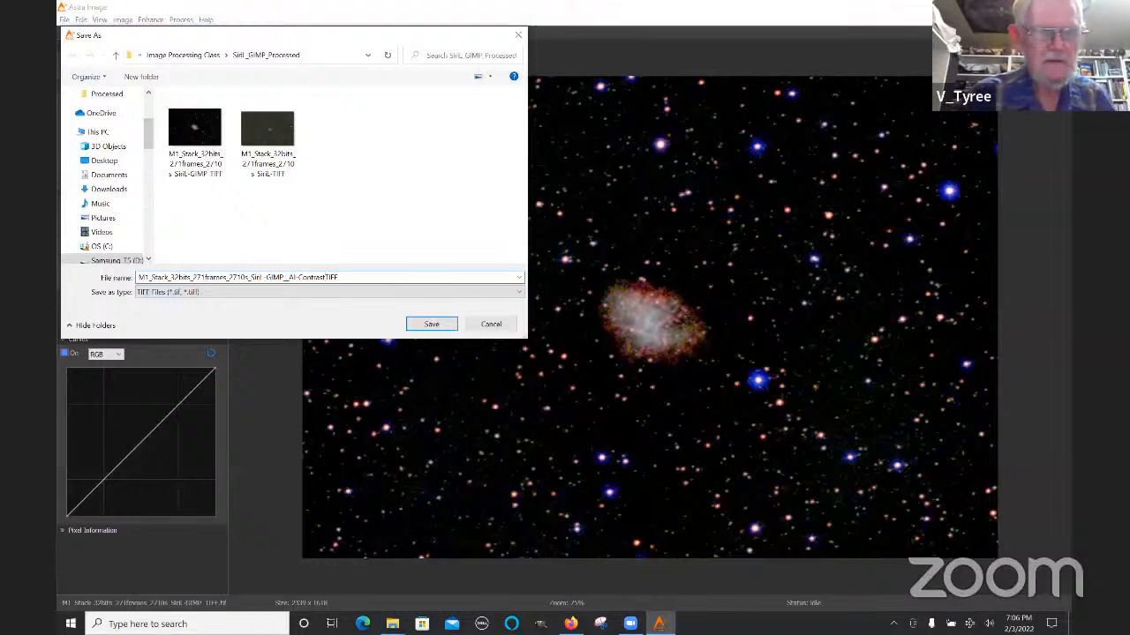
text(-)
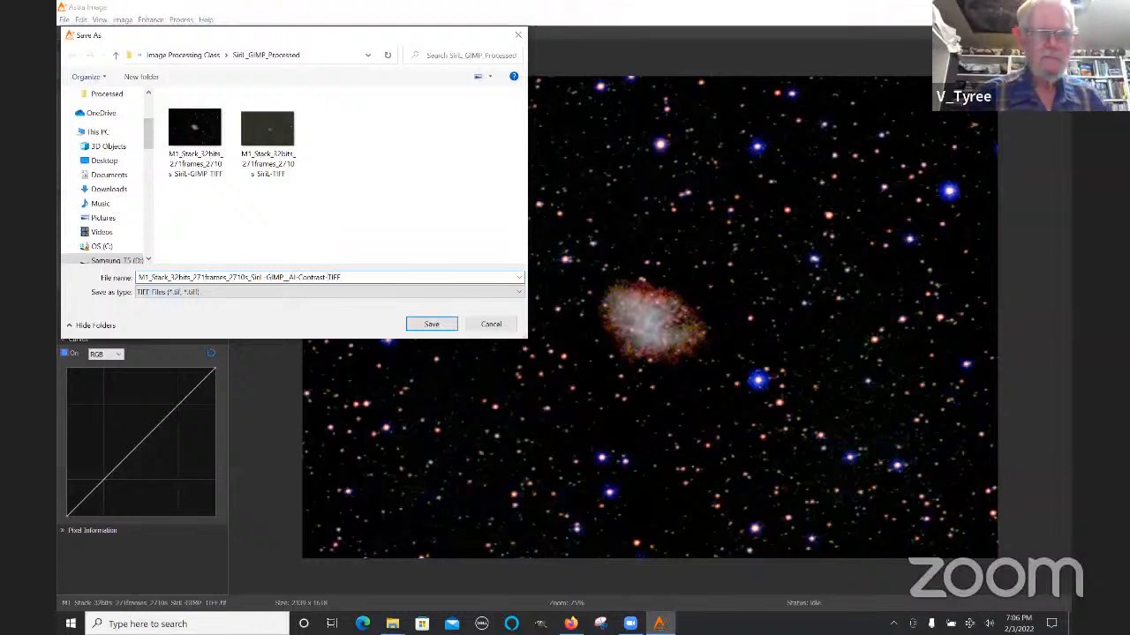
click(440, 327)
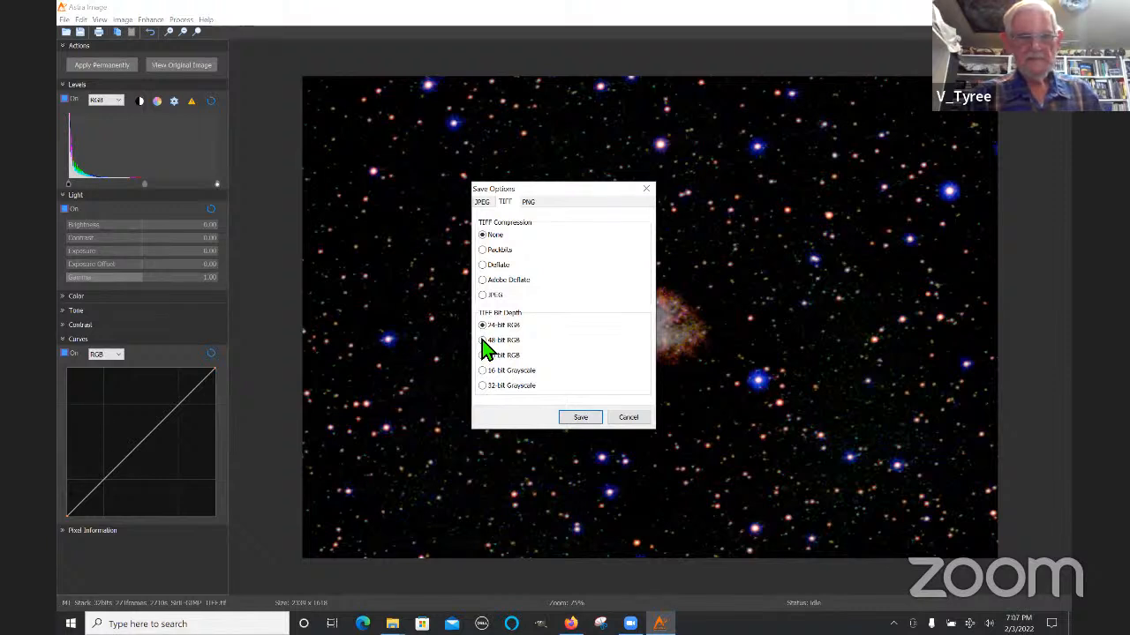
click(483, 341)
click(580, 419)
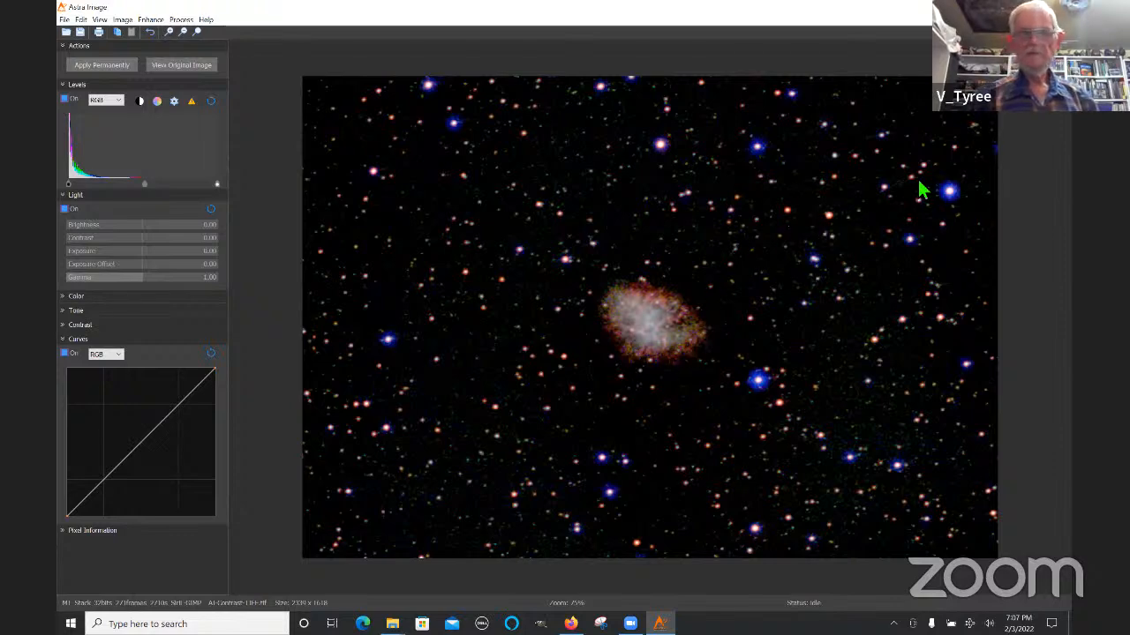
Step: Close Astra Image and check the saved AI-Contrast TIFF in the SiriL_GIMP_Processed folder in File Explorer, widening the name column
click(1056, 7)
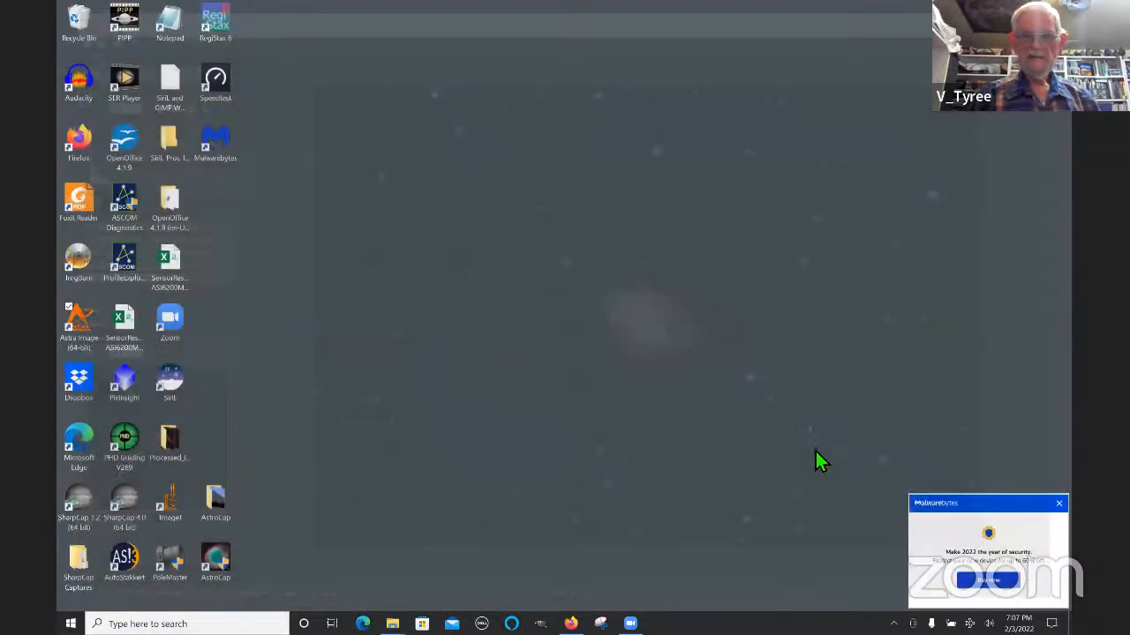
mouse_move(392, 624)
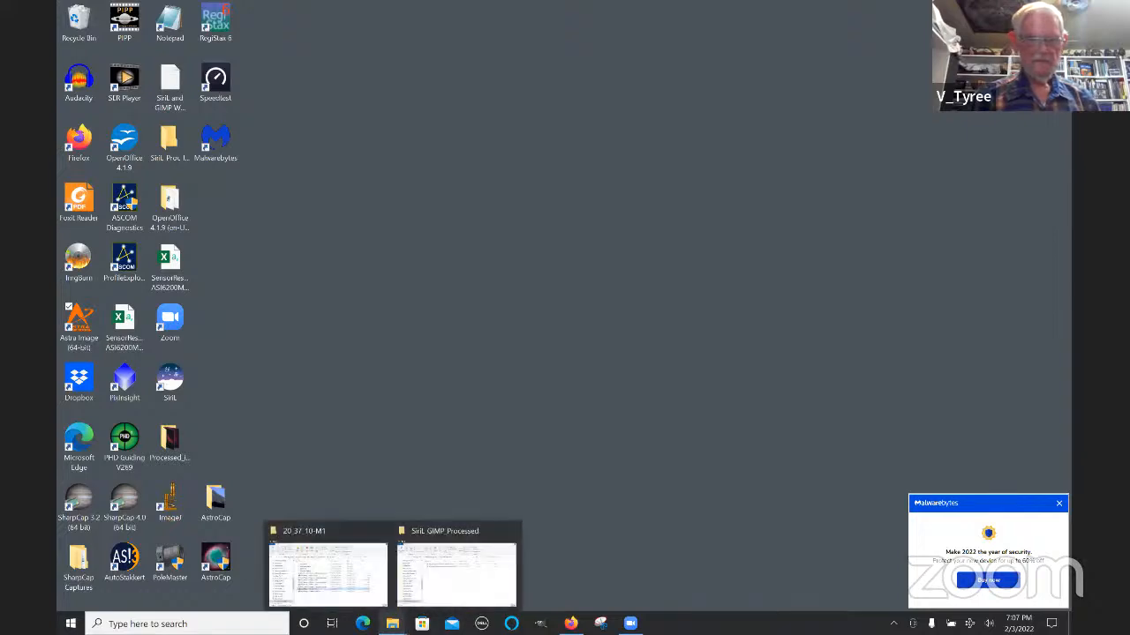
click(443, 585)
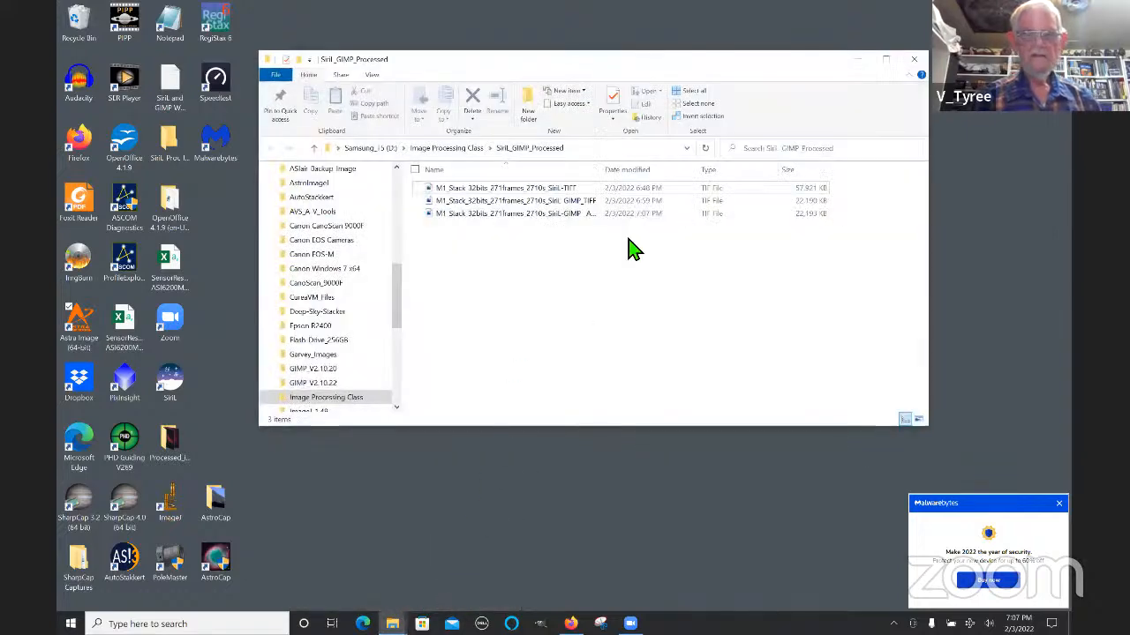
drag(600, 169, 642, 169)
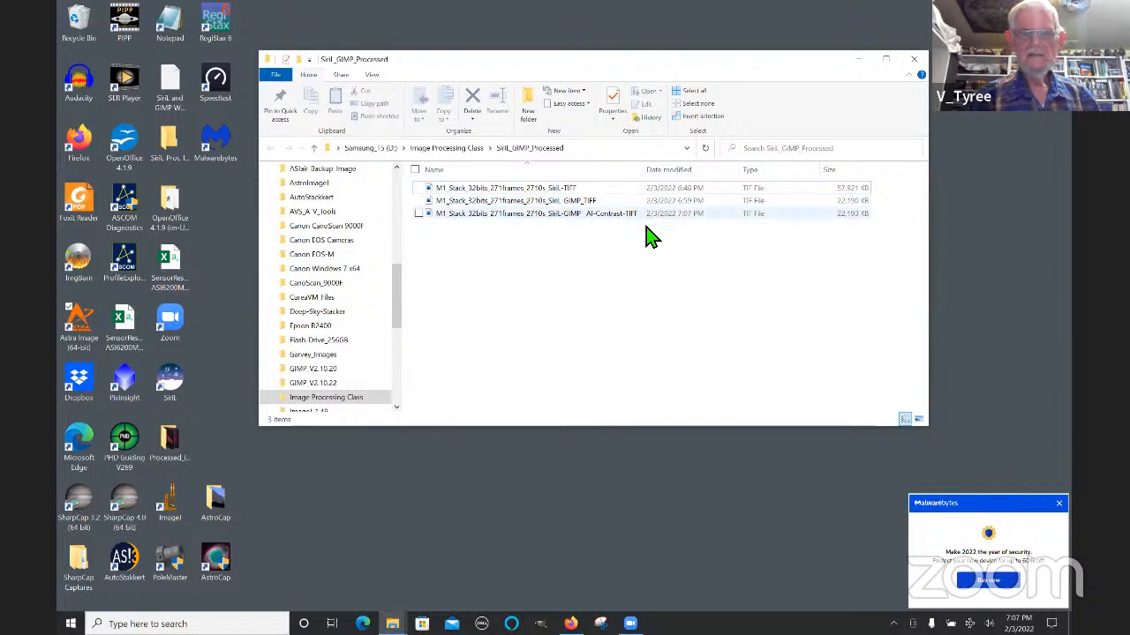
mouse_move(502, 196)
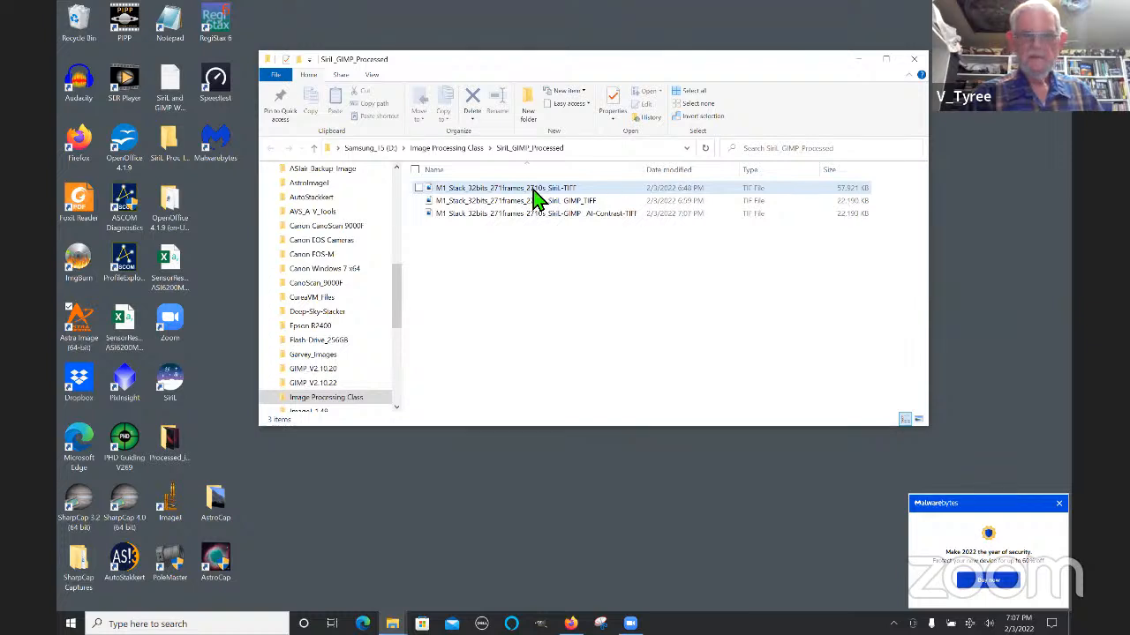
Step: Browse the Image Processing Class folder and the M1 capture folder 20_37_10-M1, then return to the SiriL_GIMP_Processed folder
click(314, 149)
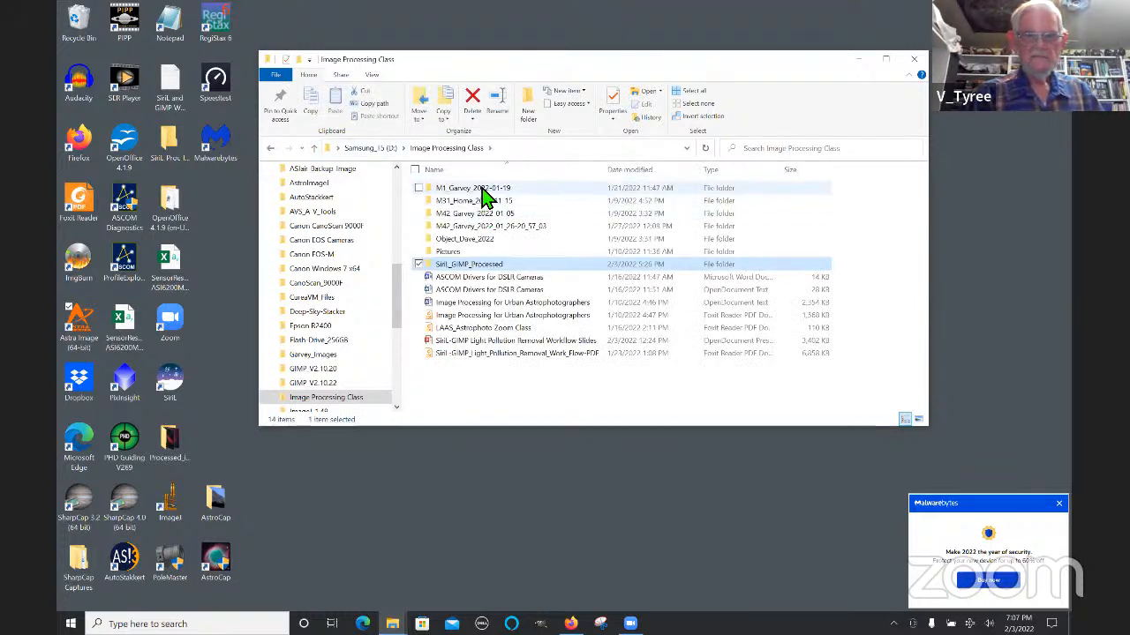
double_click(481, 190)
double_click(482, 191)
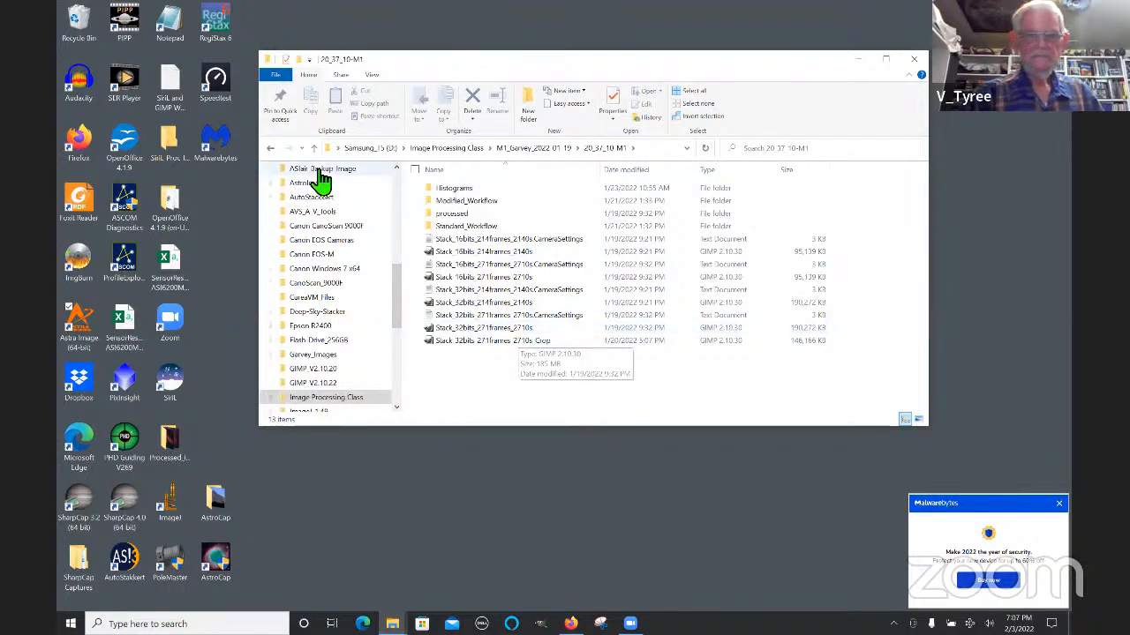
click(266, 147)
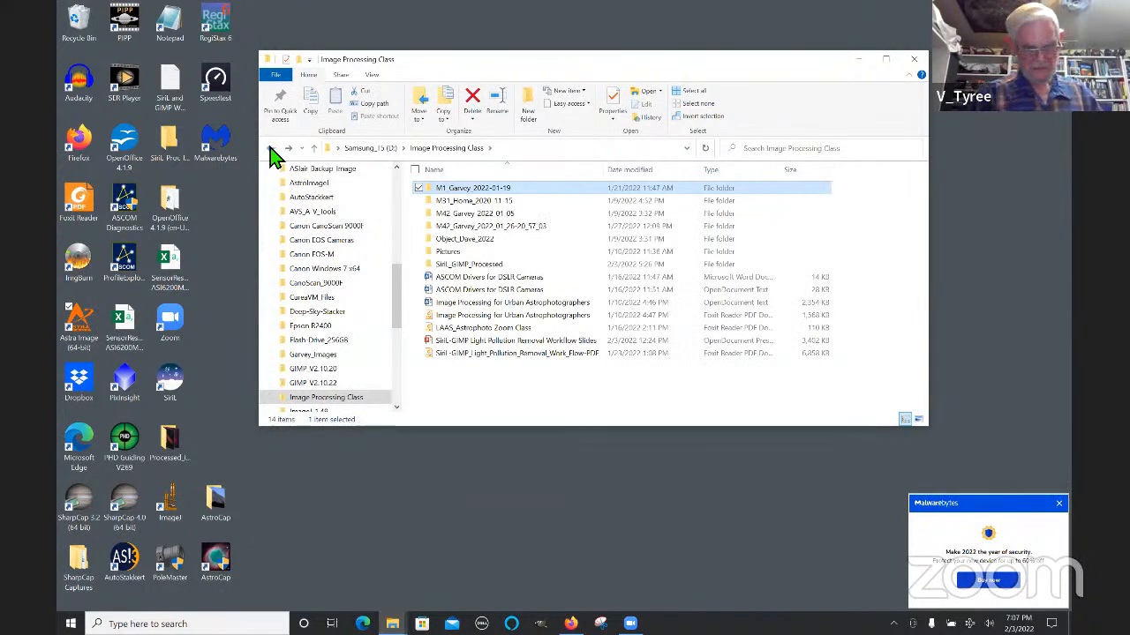
click(272, 150)
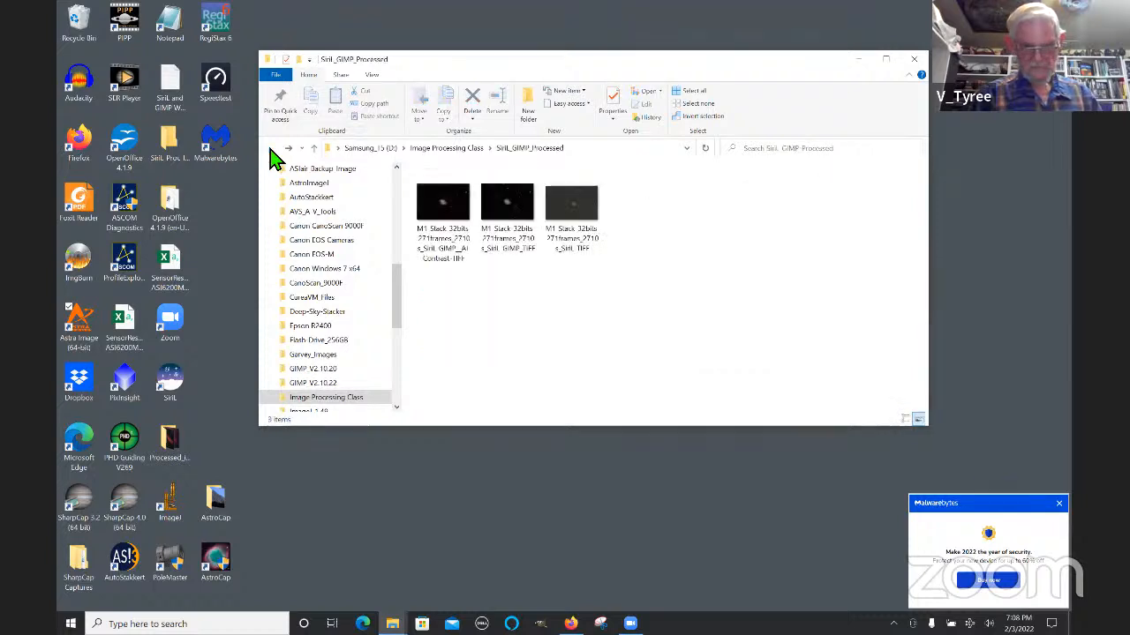
Step: View the SiriL TIFF and the AI-Contrast TIFF of M1 one after the other in Photos, closing each after comparing
double_click(584, 210)
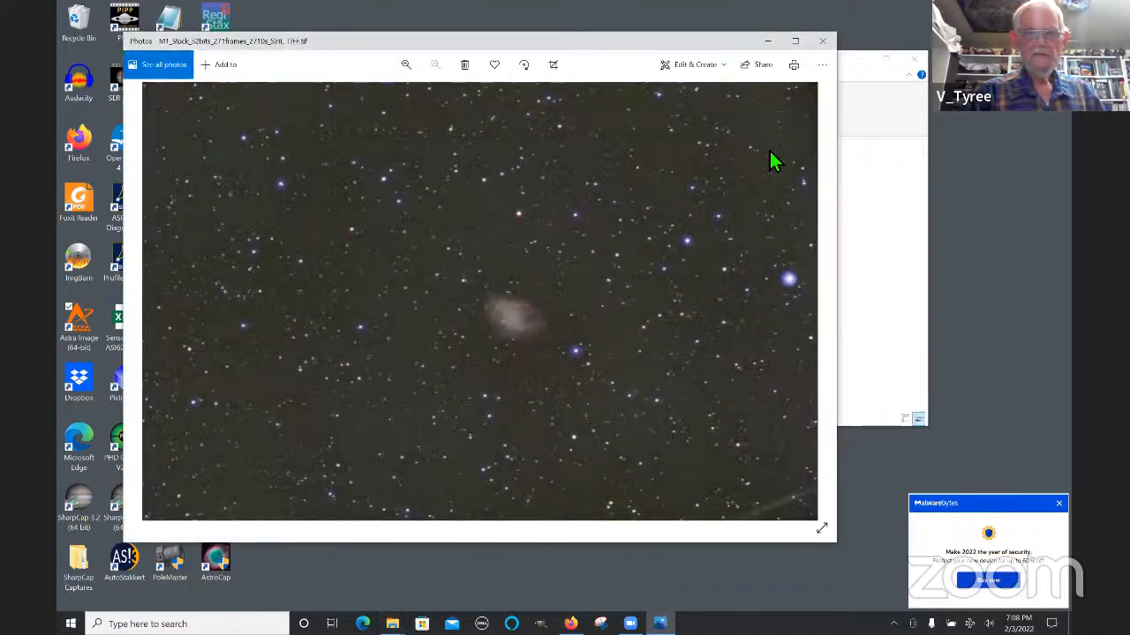
click(821, 41)
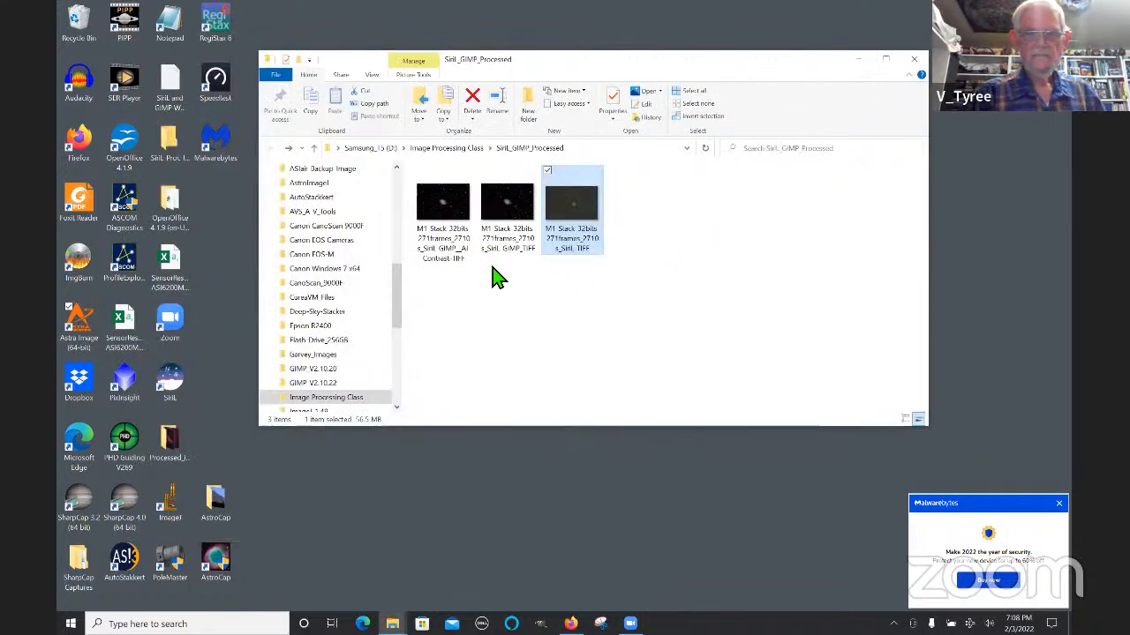
double_click(443, 212)
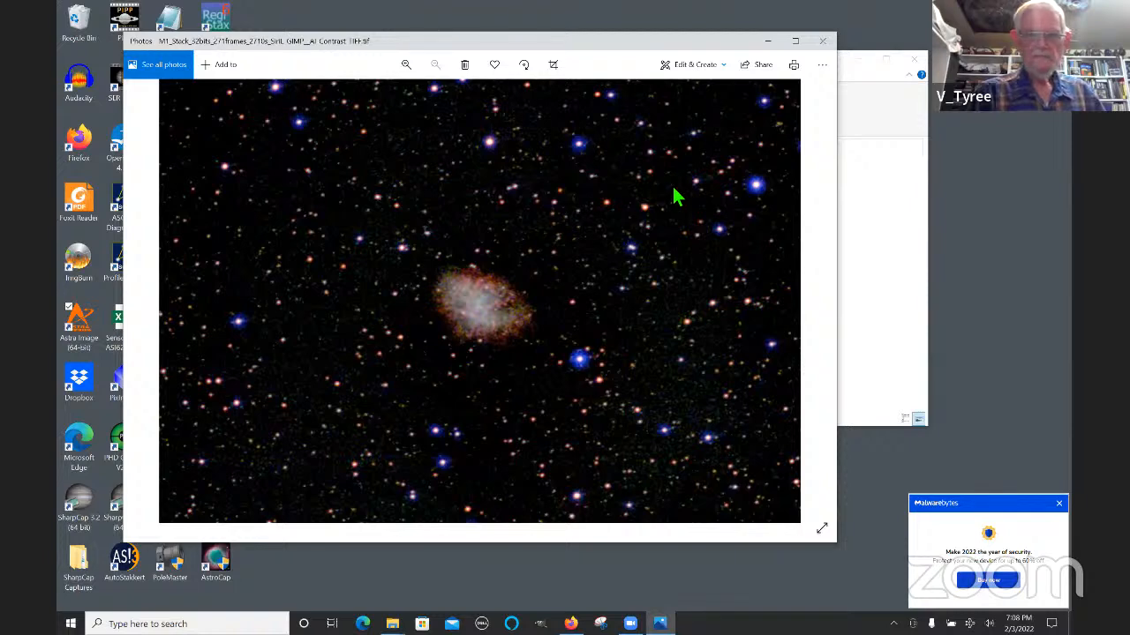
click(822, 48)
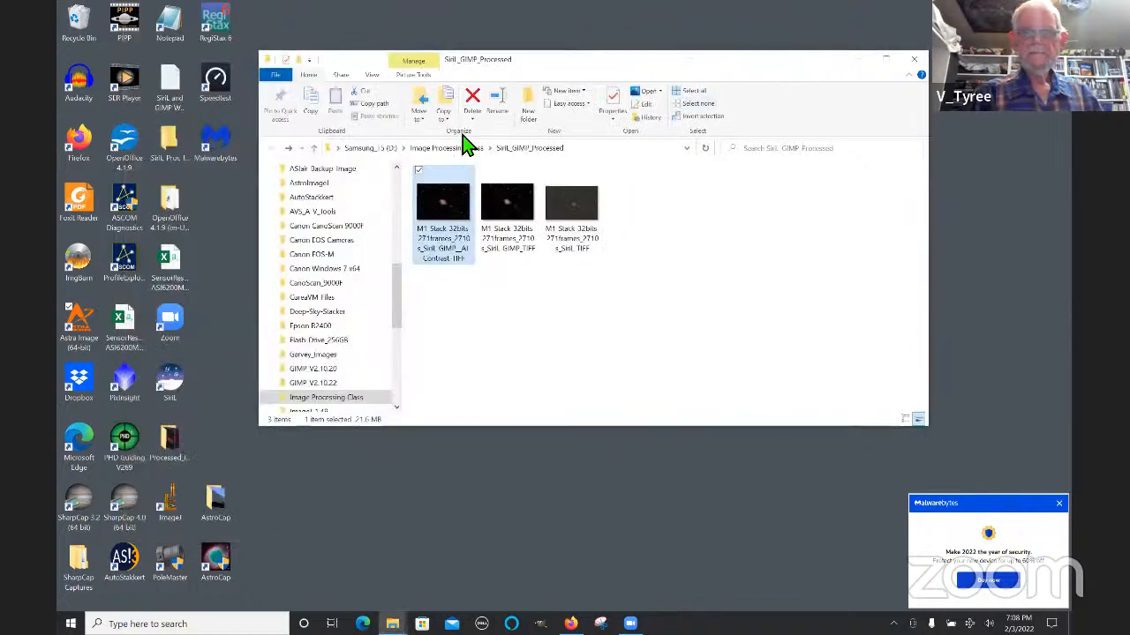
Step: Locate the Stack_32bits_135frames_1350s file in M42_Garvey_2022_01_05\19_49_14-M42 in File Explorer and dismiss the Malwarebytes notification
click(315, 149)
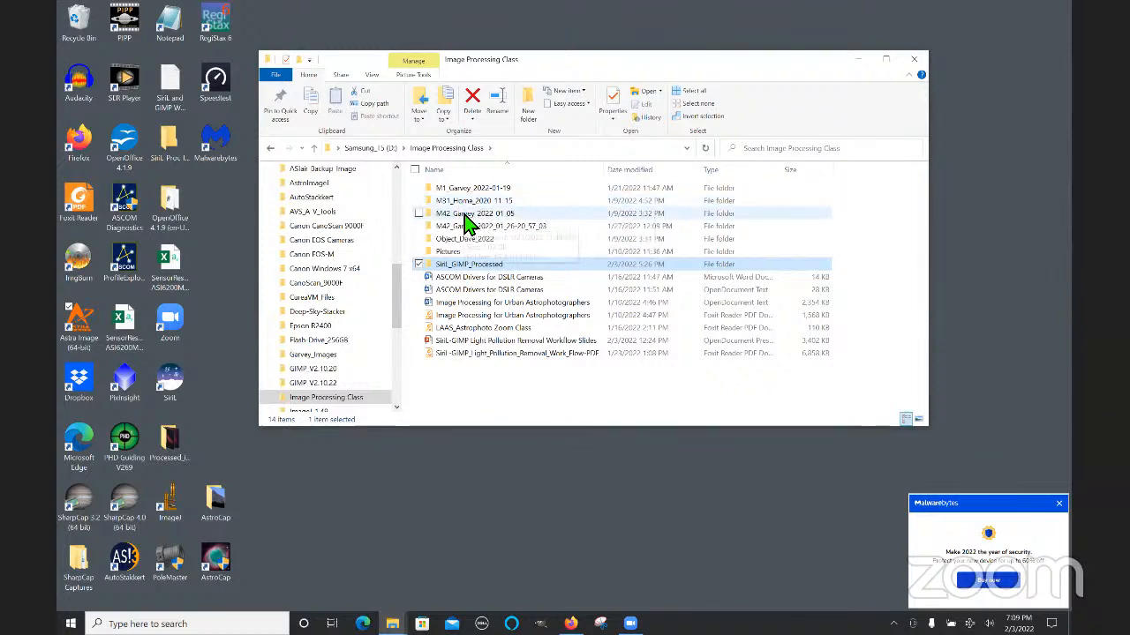
click(465, 215)
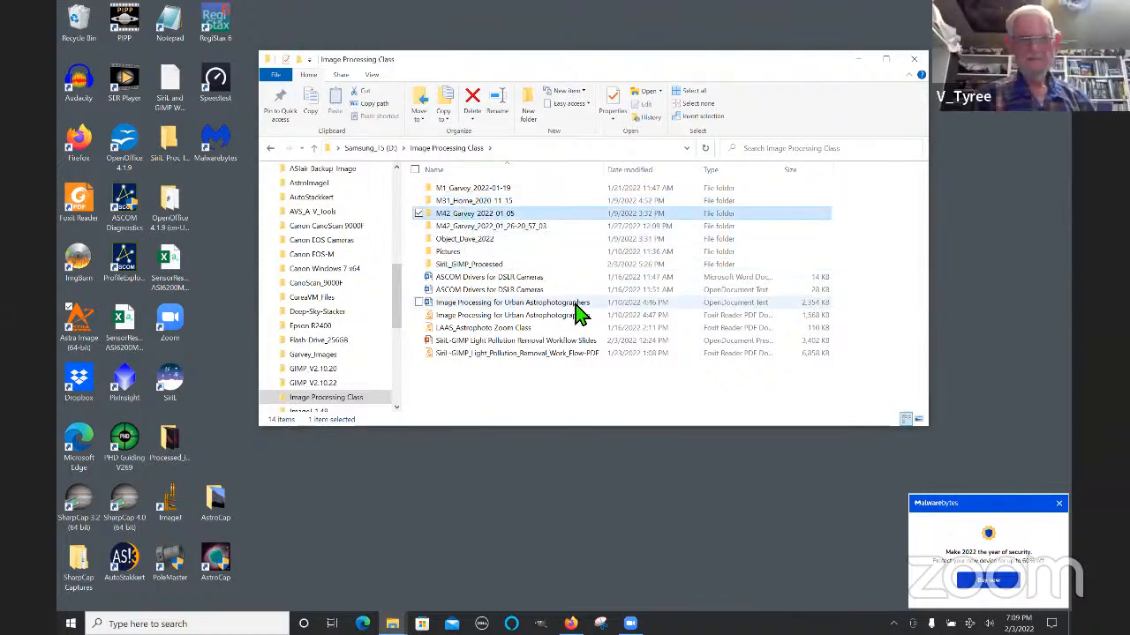
double_click(468, 215)
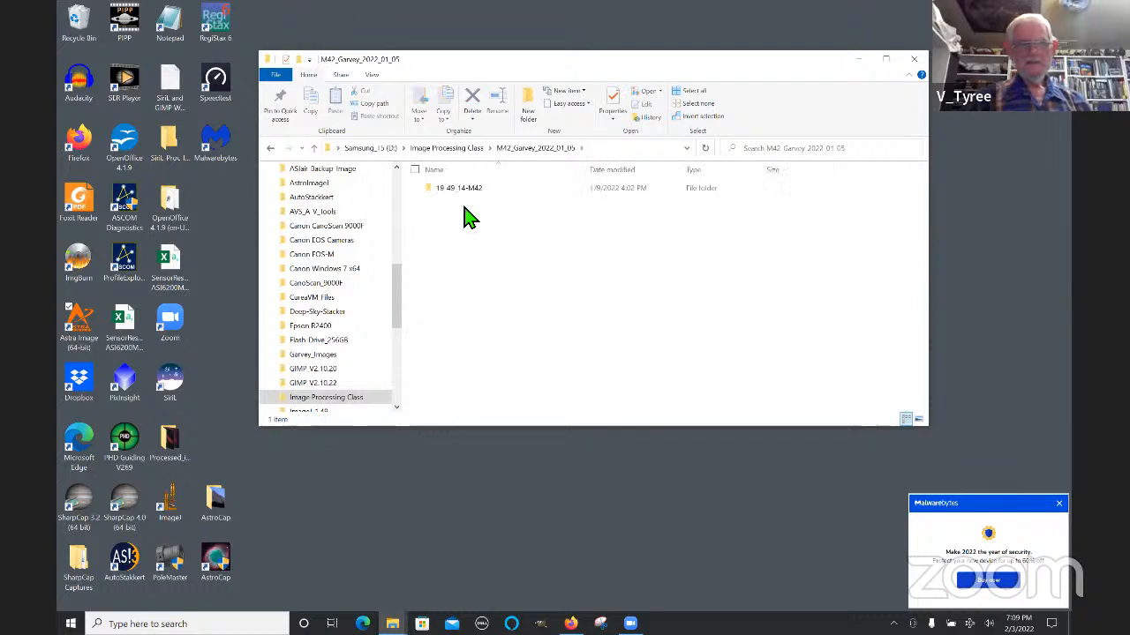
double_click(452, 198)
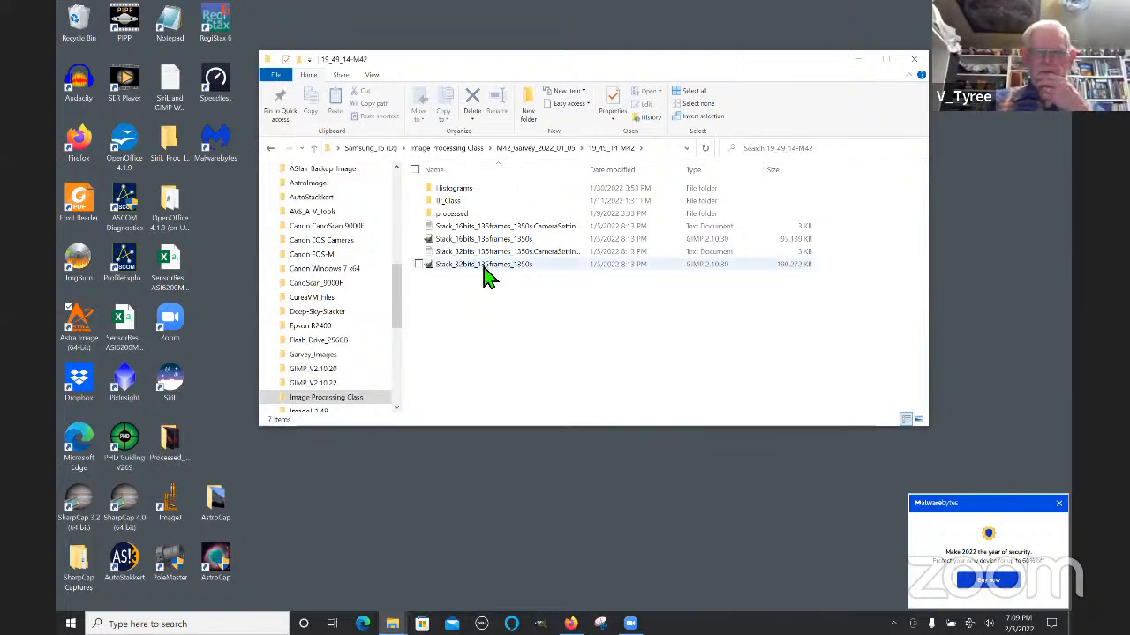
click(485, 267)
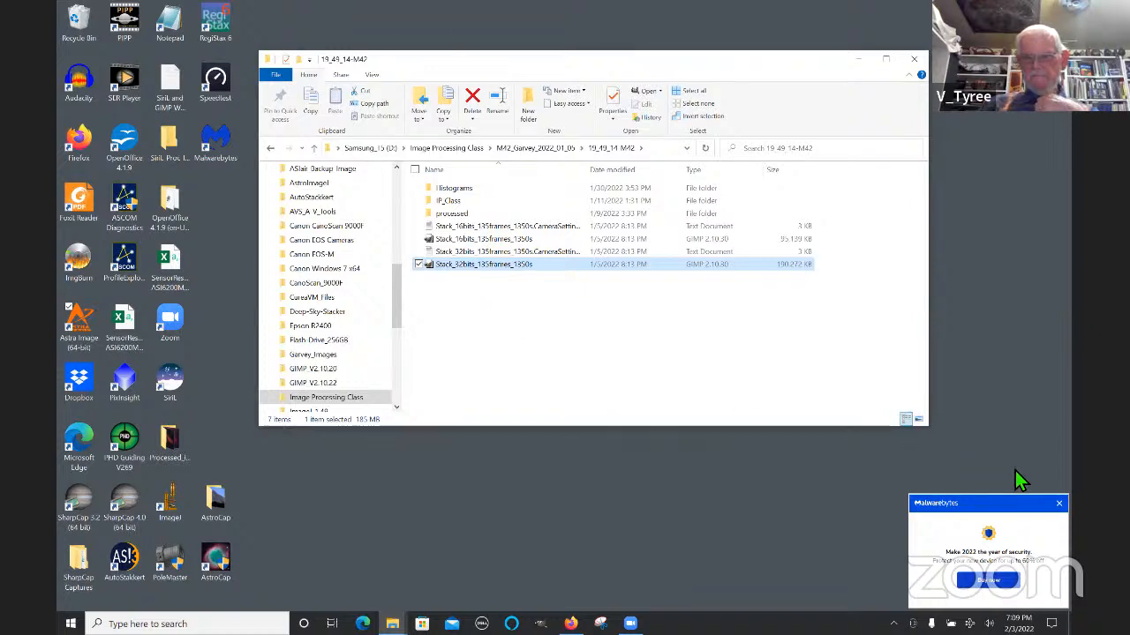
click(1059, 500)
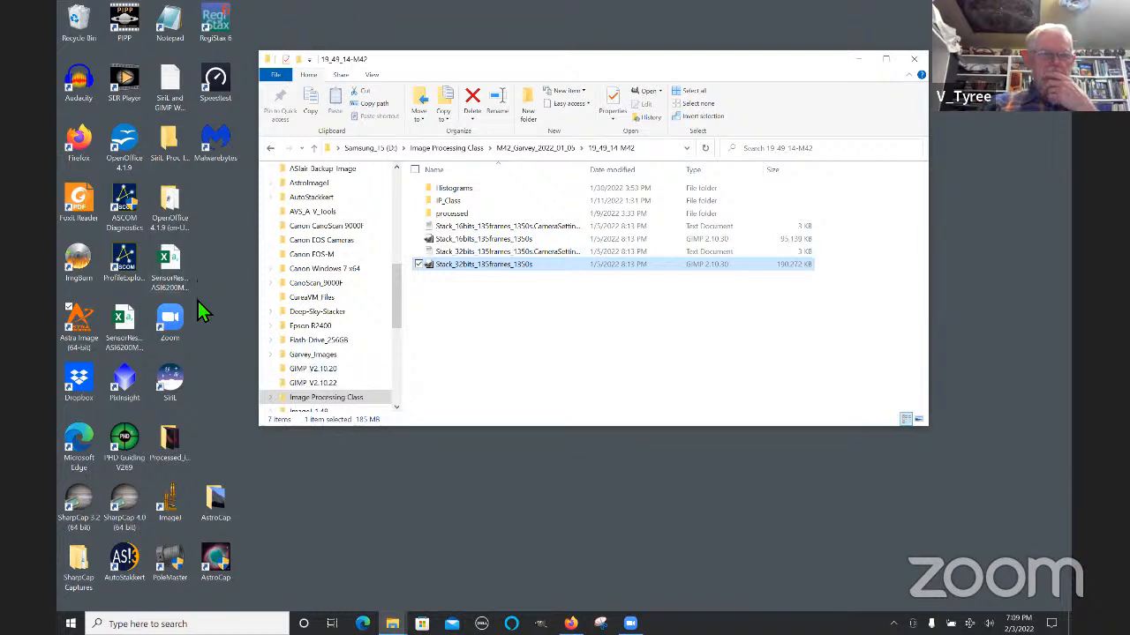
Step: Launch Siril and open Stack_32bits_135frames_1350s.fits from the 19_49_14-M42 folder inside M42_Garvey_2022_01_05 on the Samsung_T5 (D:) drive
click(174, 381)
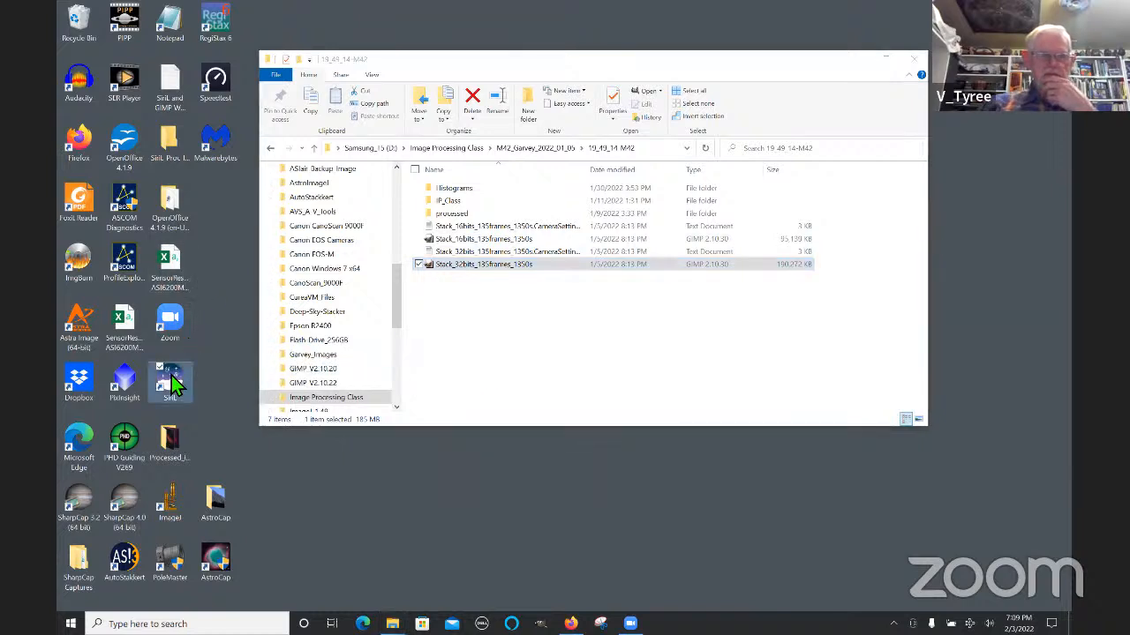
double_click(174, 381)
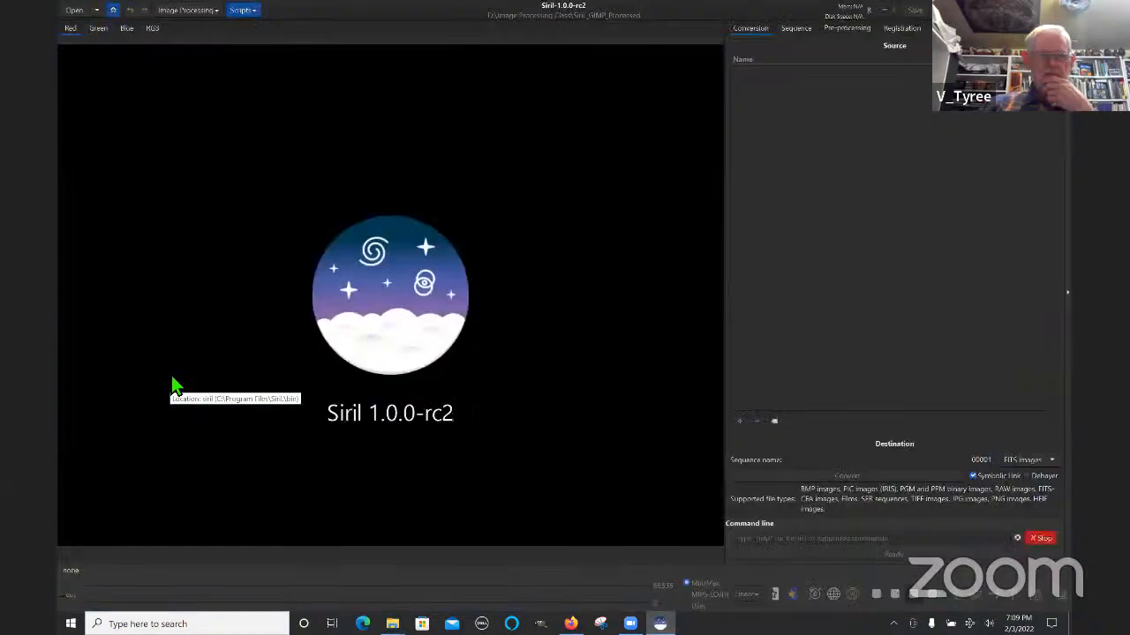
click(74, 10)
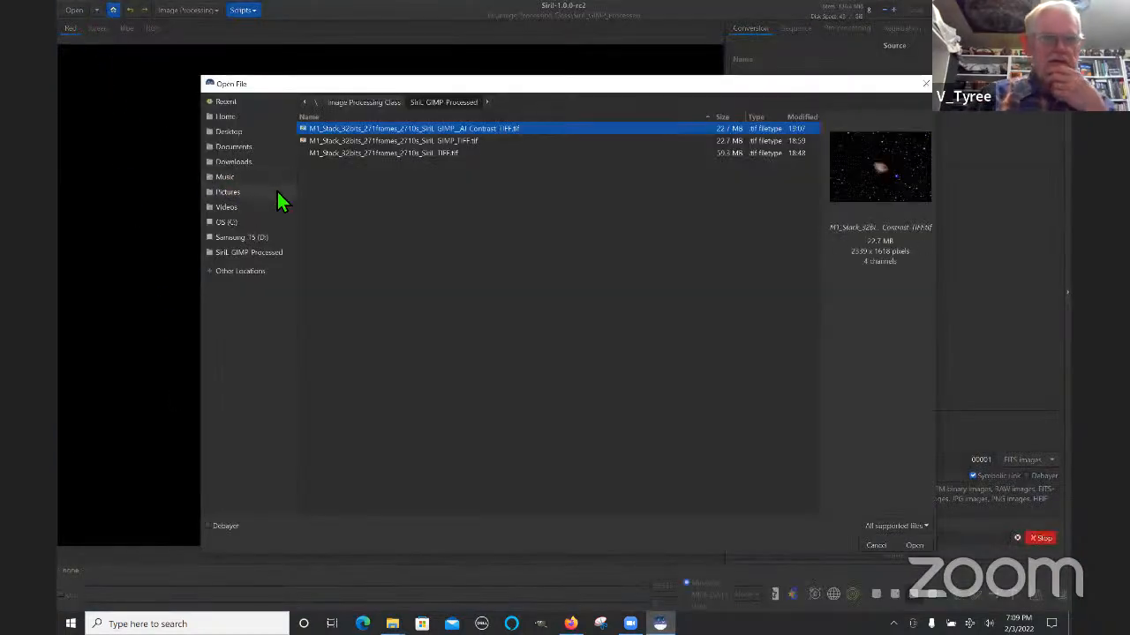
click(235, 237)
click(360, 349)
double_click(360, 350)
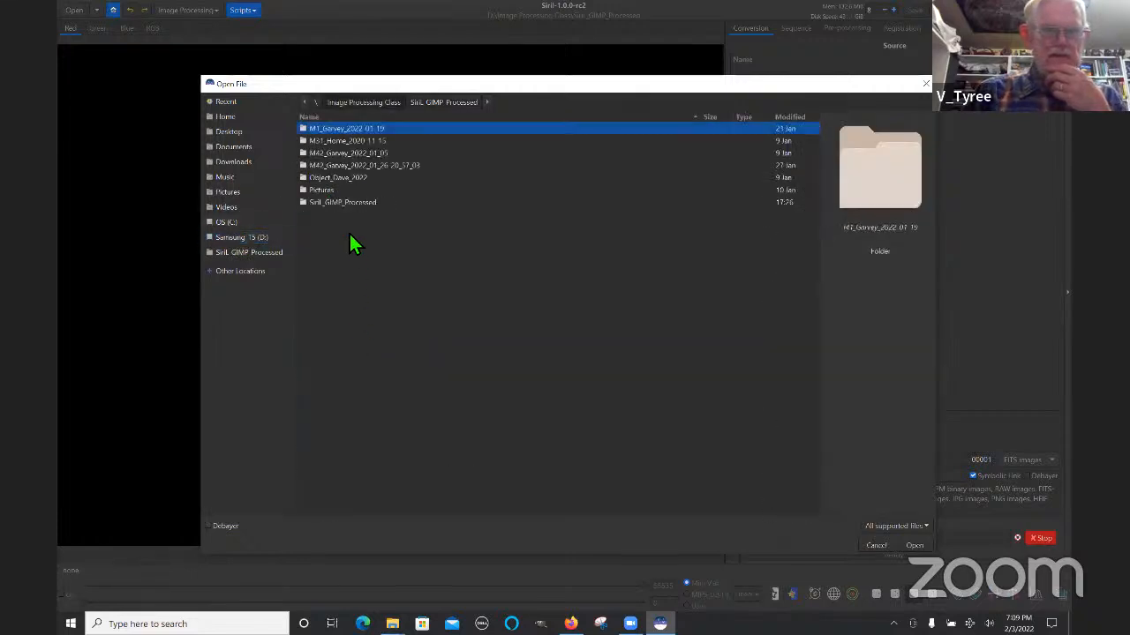
double_click(332, 153)
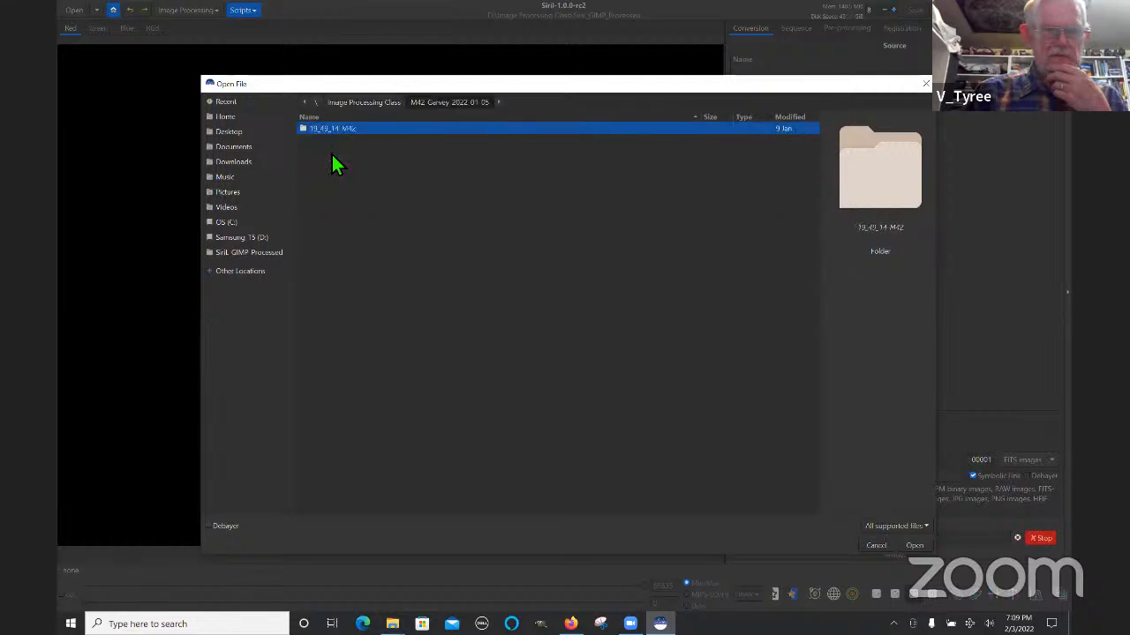
double_click(329, 130)
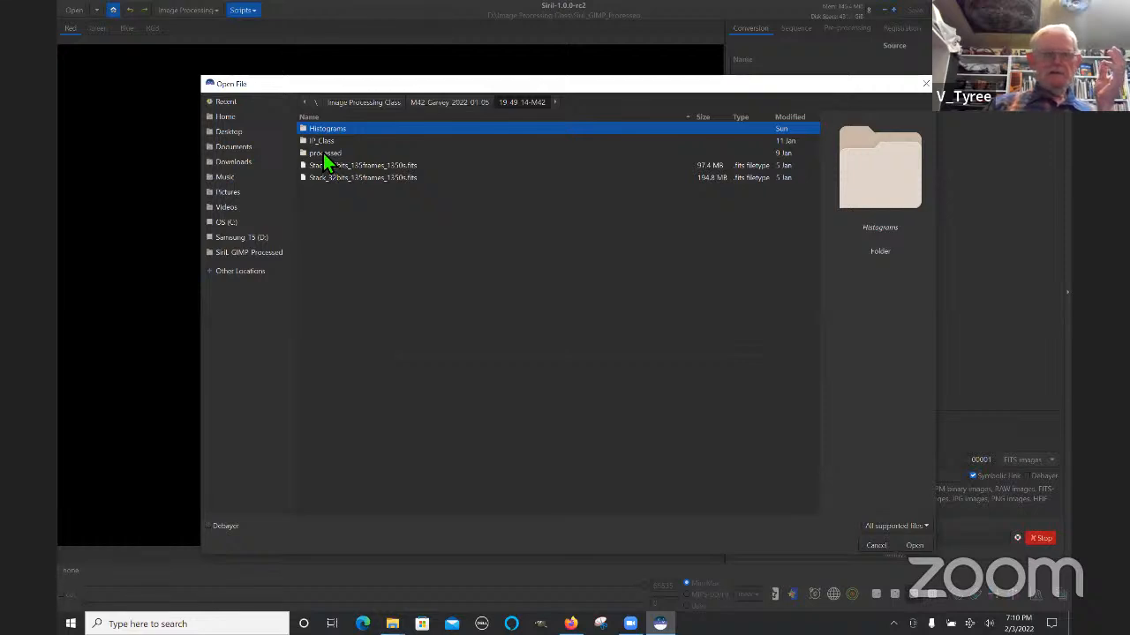
double_click(324, 155)
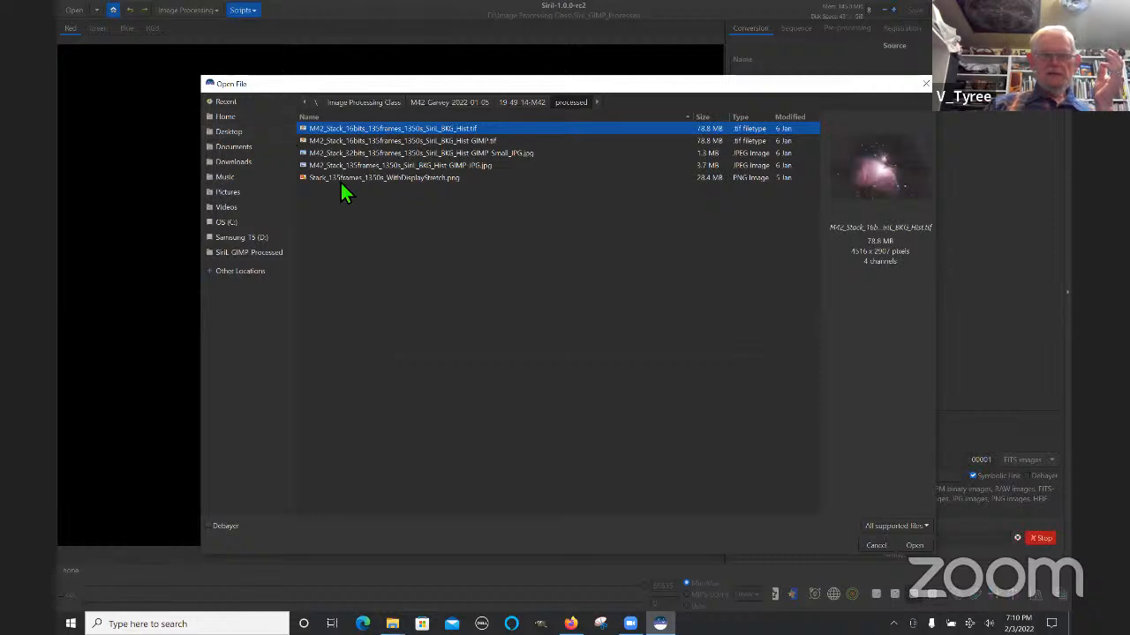
click(531, 101)
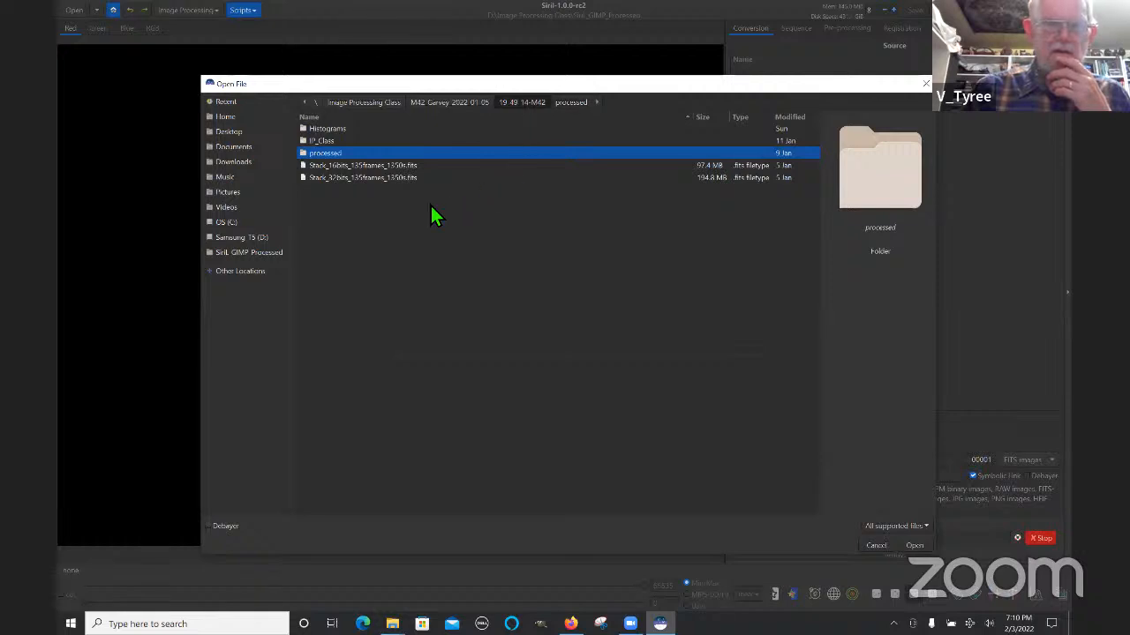
click(400, 179)
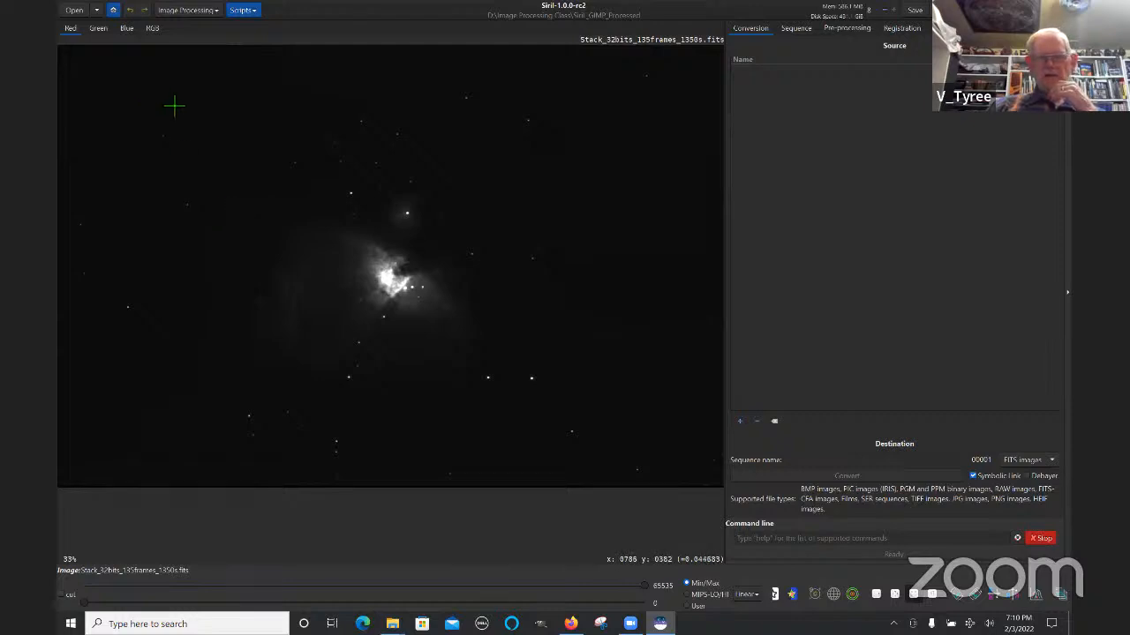
Step: Show the M42 stack in the RGB view with the Histogram display mode
click(151, 28)
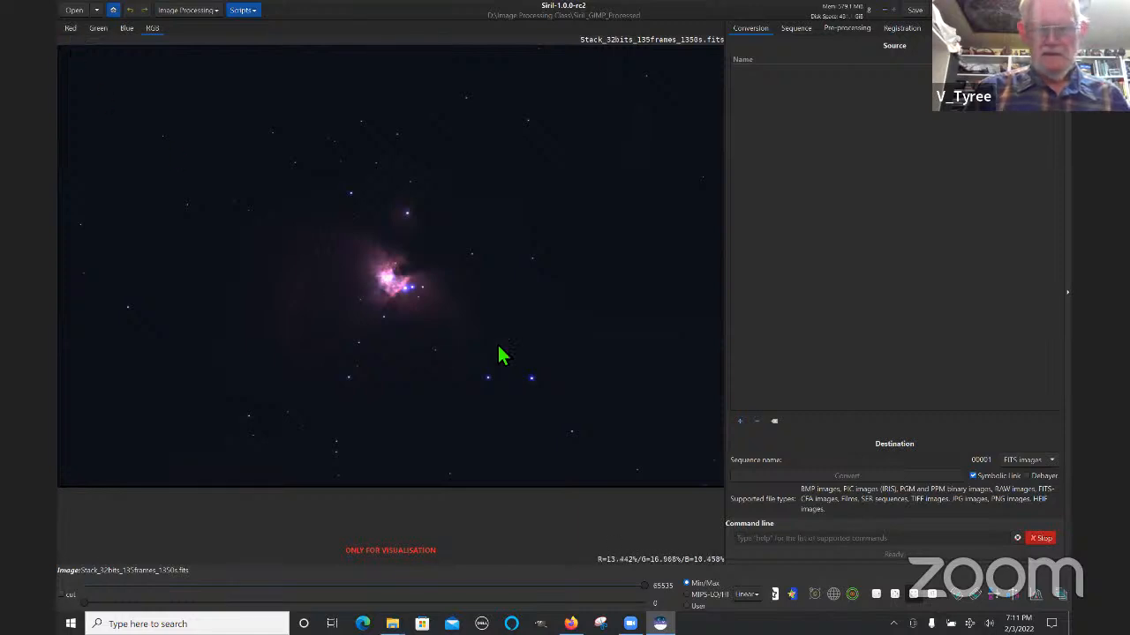
click(756, 594)
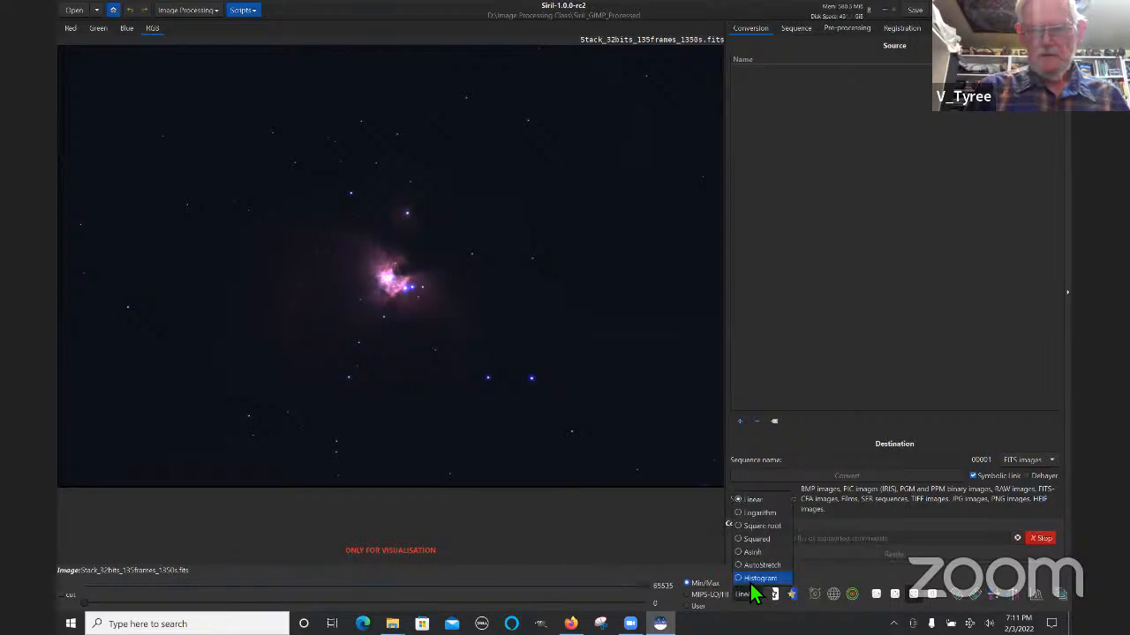
click(755, 579)
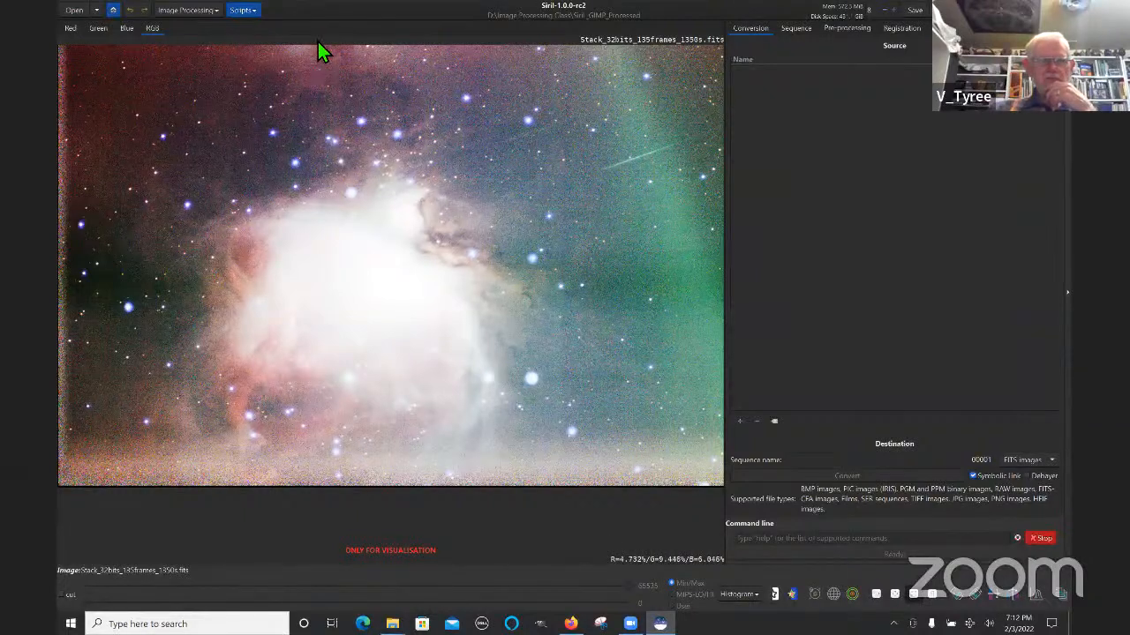
click(79, 65)
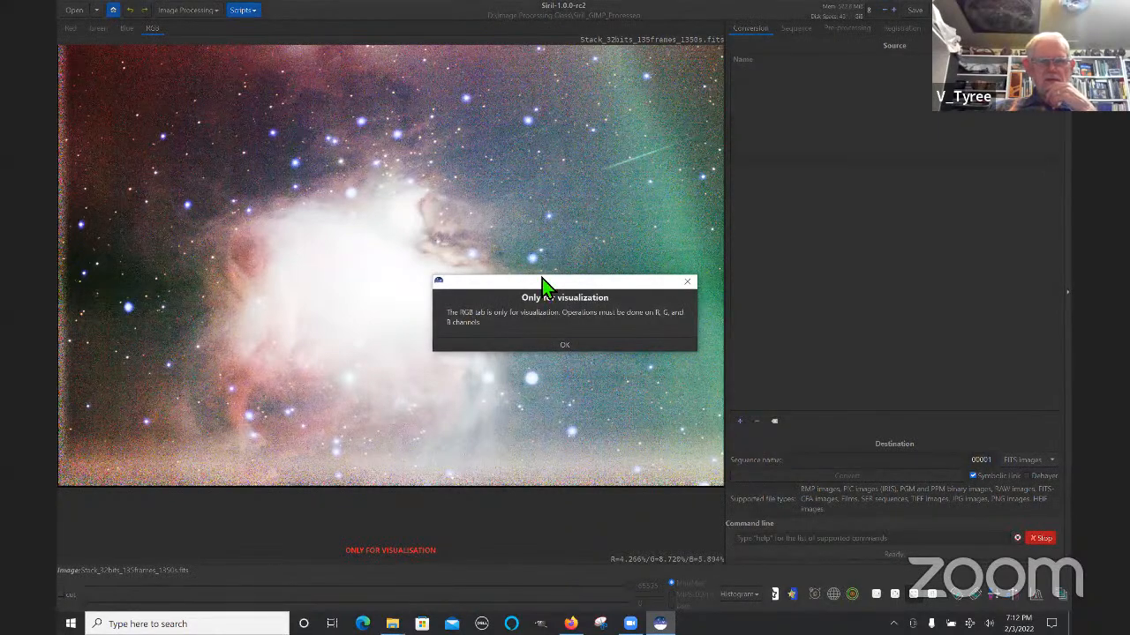
click(567, 343)
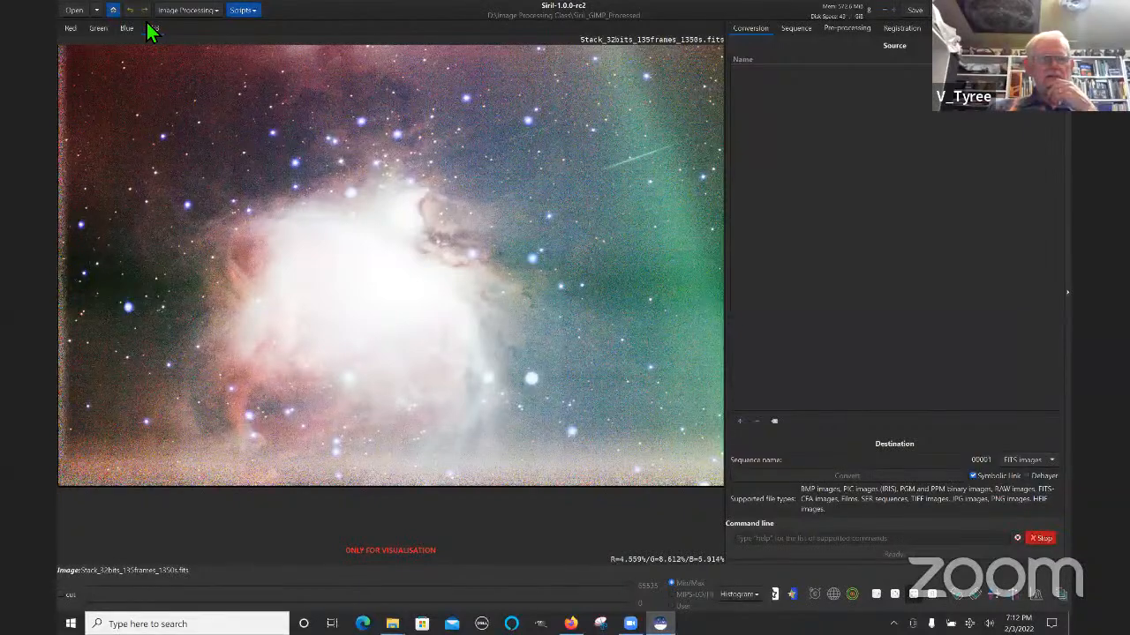
Step: Crop the M42 stack in the Red channel view to about 3878 x 2520 px around the nebula, excluding the noisy borders
click(68, 28)
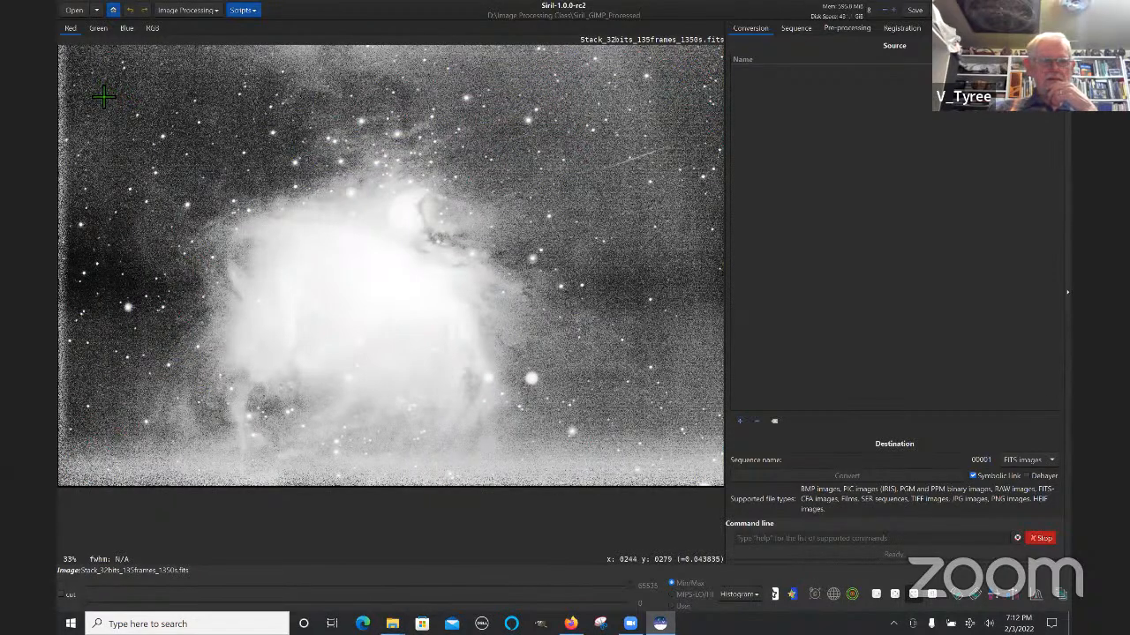
mouse_move(99, 94)
mouse_down()
mouse_move(200, 286)
mouse_move(226, 306)
mouse_up()
drag(269, 344, 633, 443)
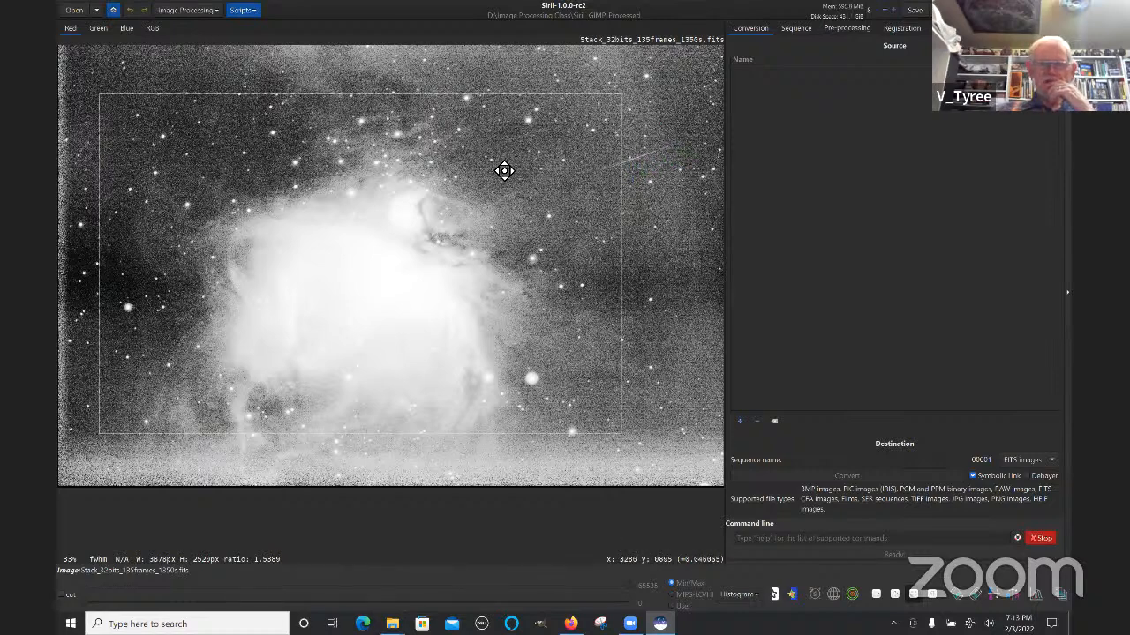
right_click(338, 213)
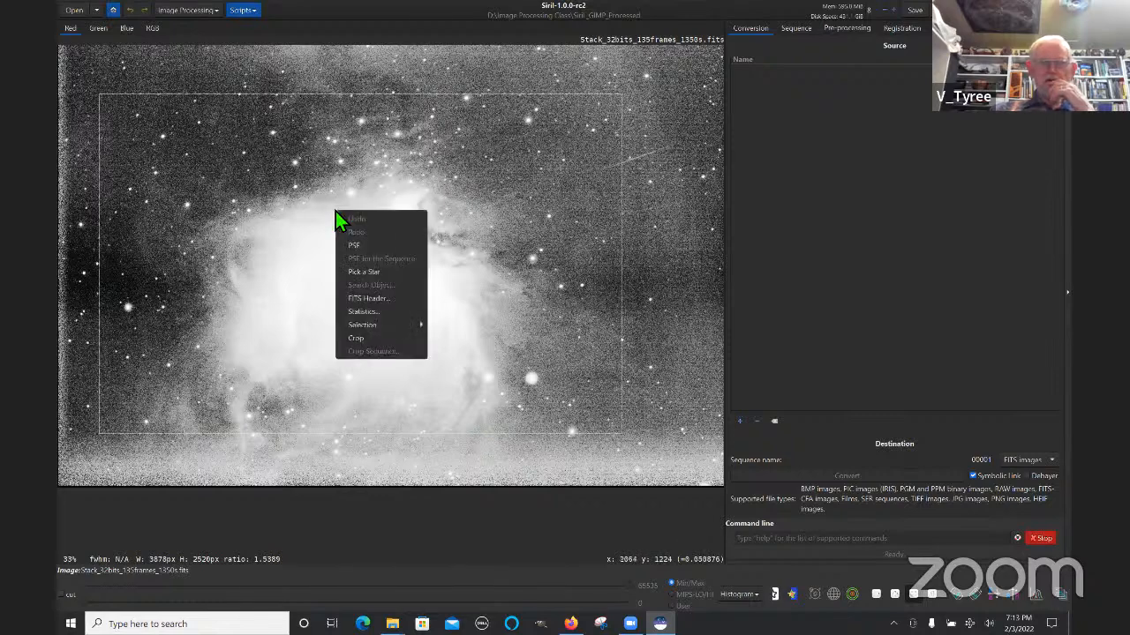
click(349, 337)
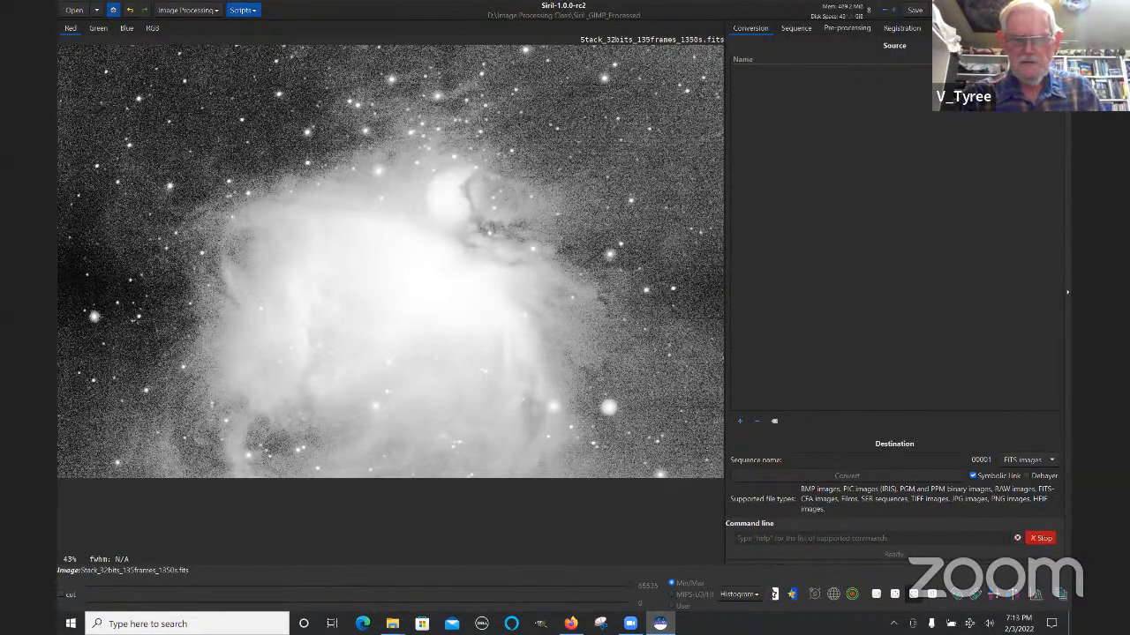
Step: Change the display mode to Asinh and select a sky background area of about 453 x 190 px to the upper left of the nebula
click(753, 596)
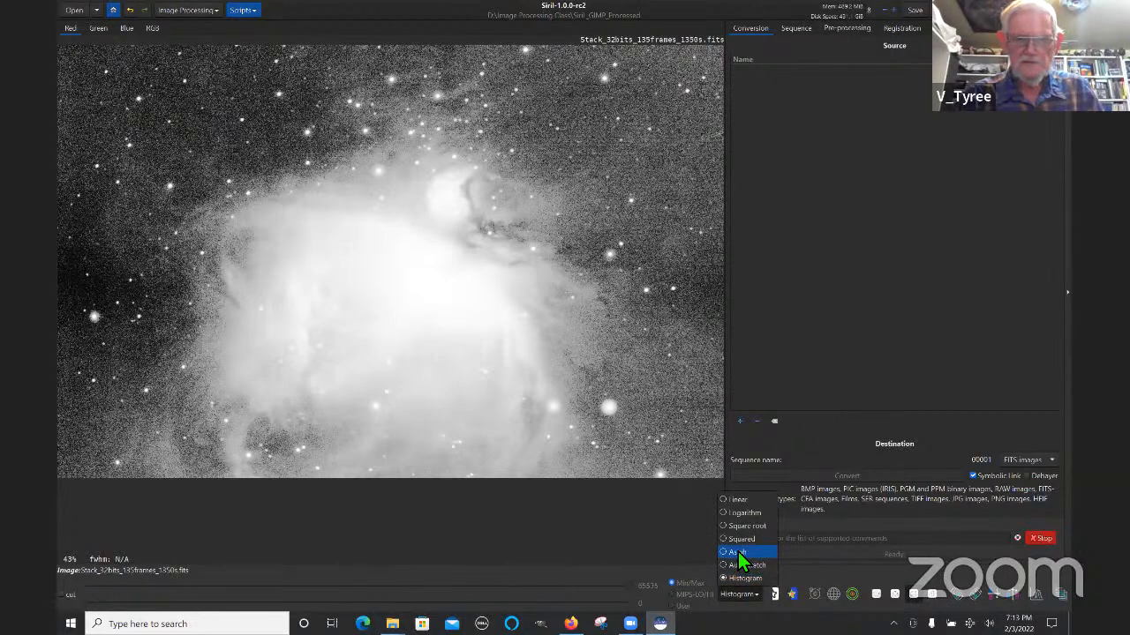
click(738, 552)
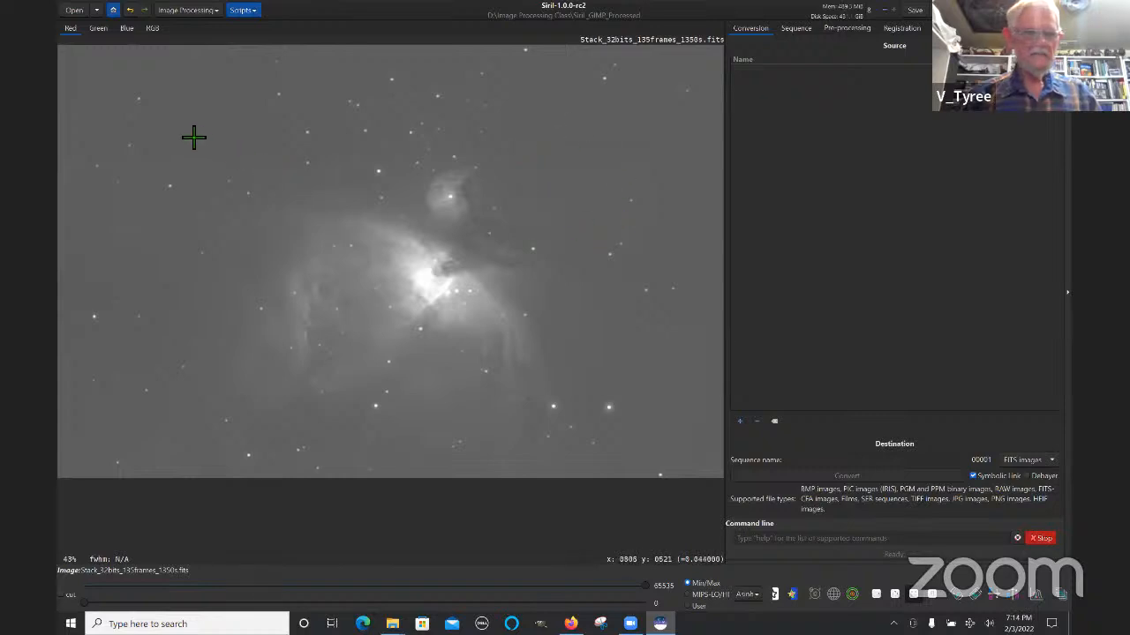
drag(147, 135, 234, 179)
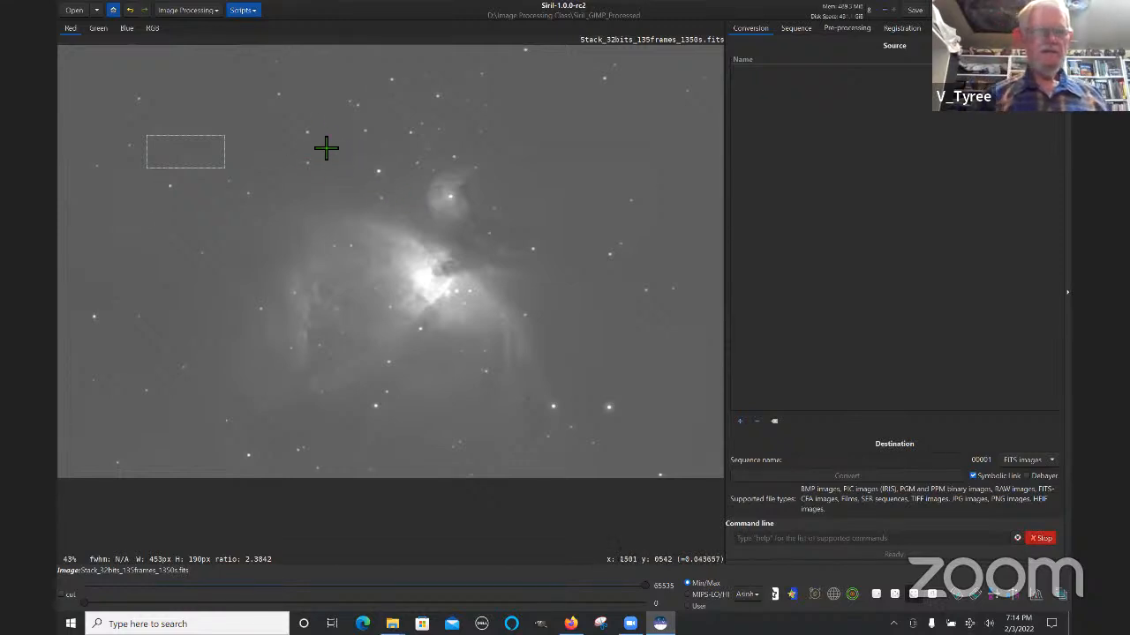
Step: Set the selected sky area as the background reference in Color Calibration for the M42 stack
click(210, 11)
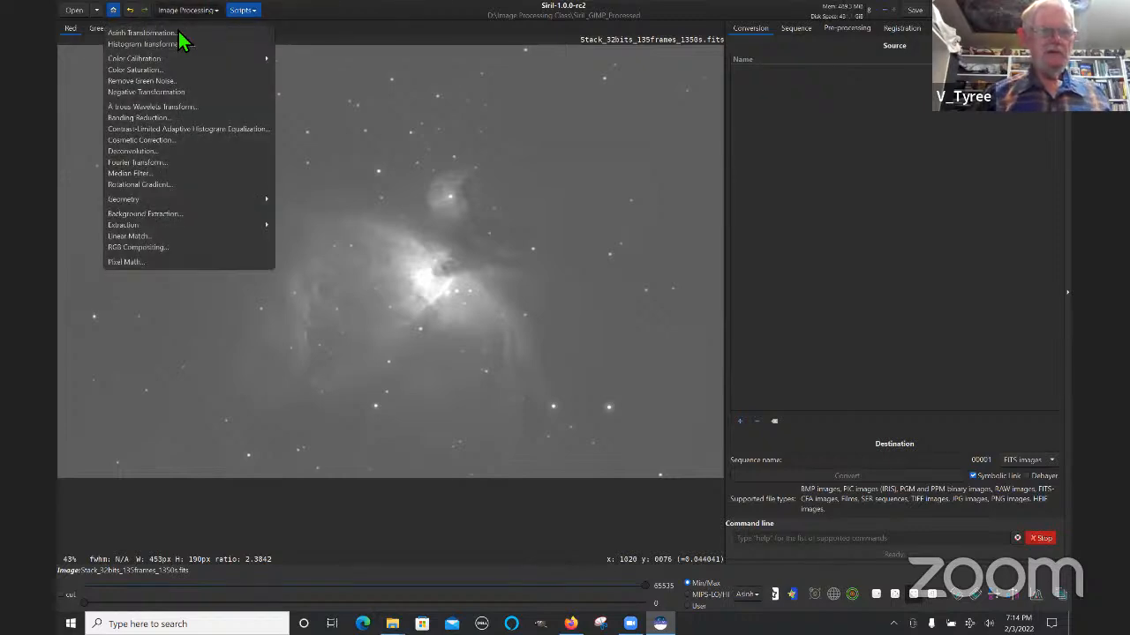
click(150, 58)
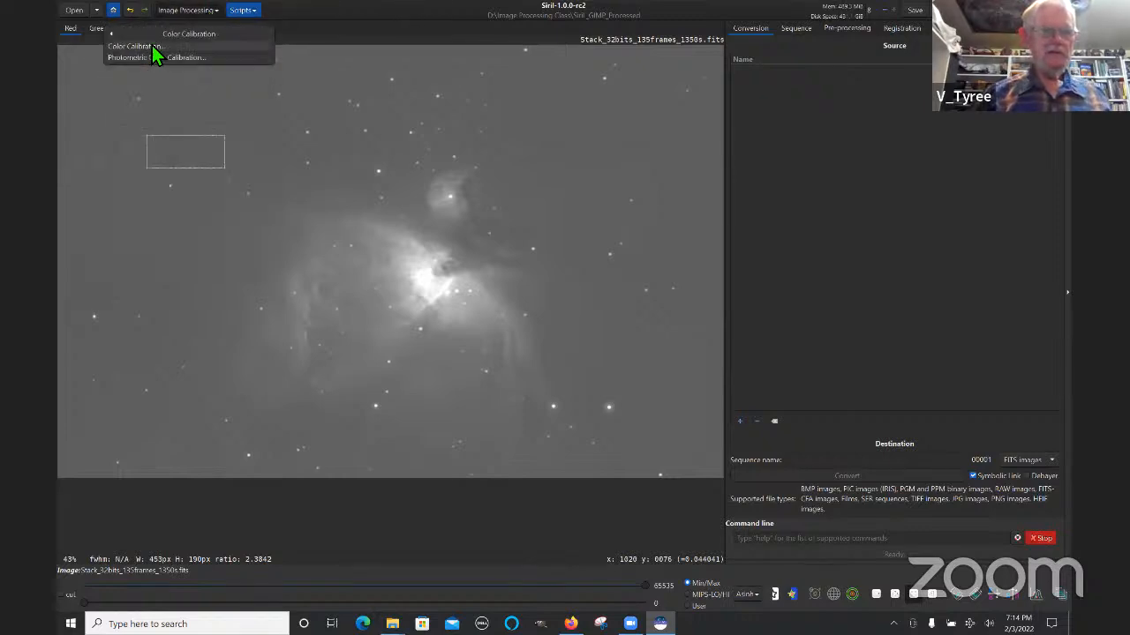
click(151, 45)
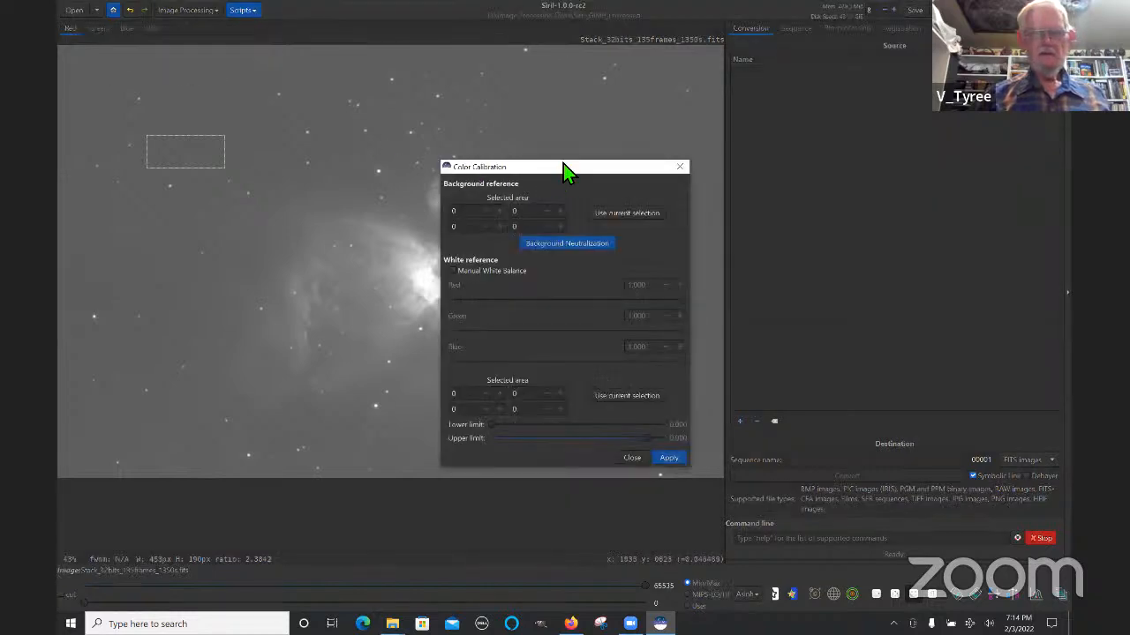
drag(575, 163, 953, 108)
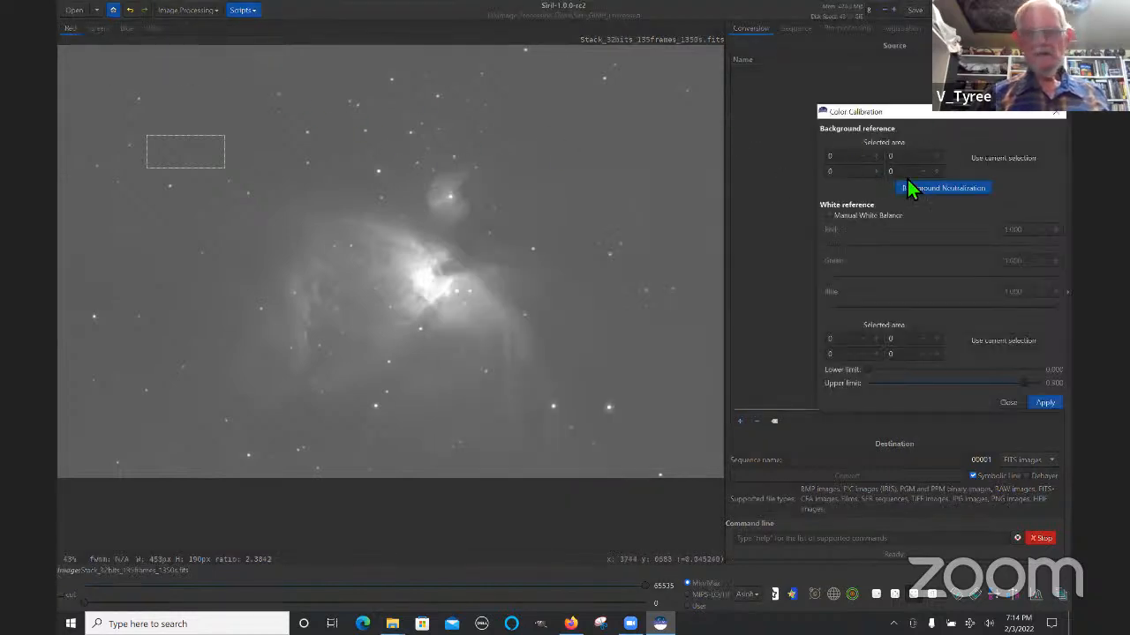
click(995, 158)
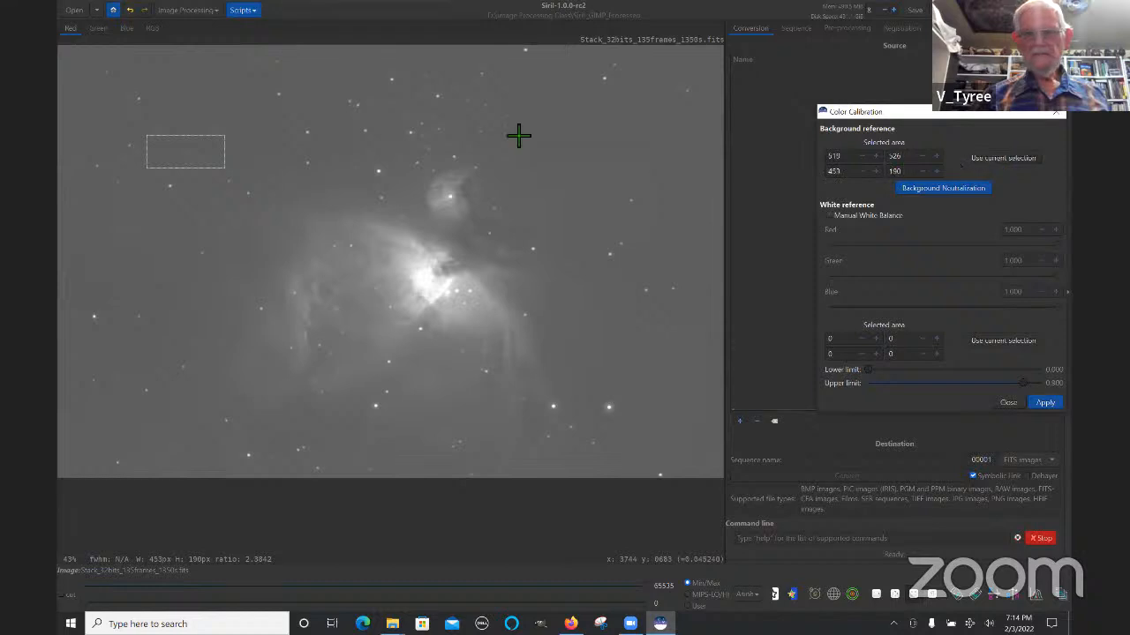
Step: Reuse the selected area as background reference in the Green and Blue channel views, and apply Background Neutralization to the stack
click(98, 28)
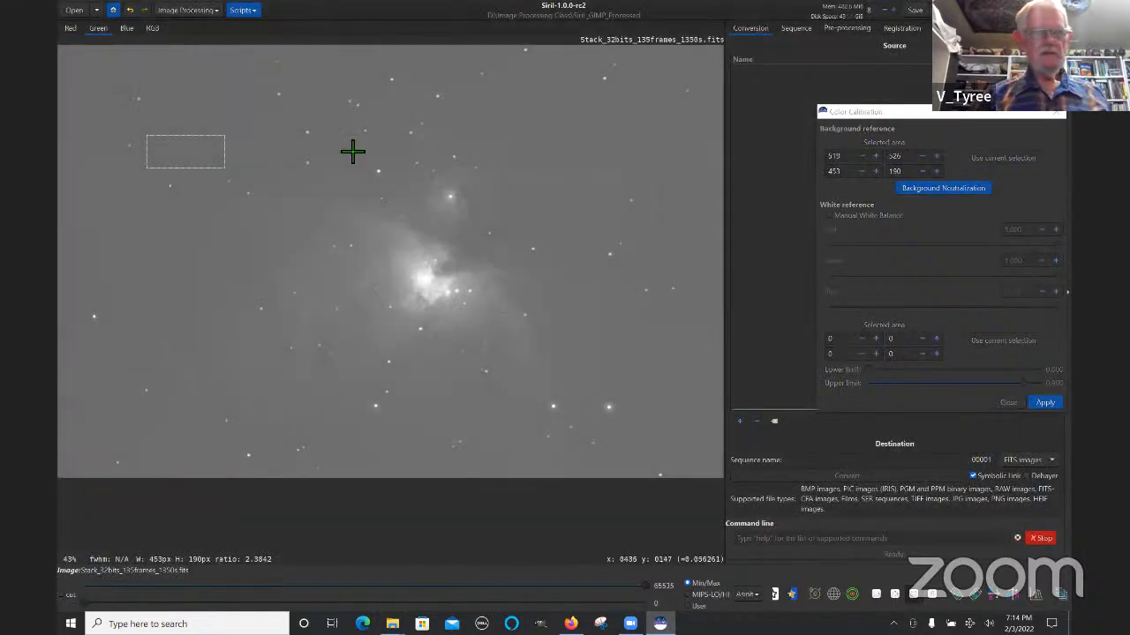
click(997, 160)
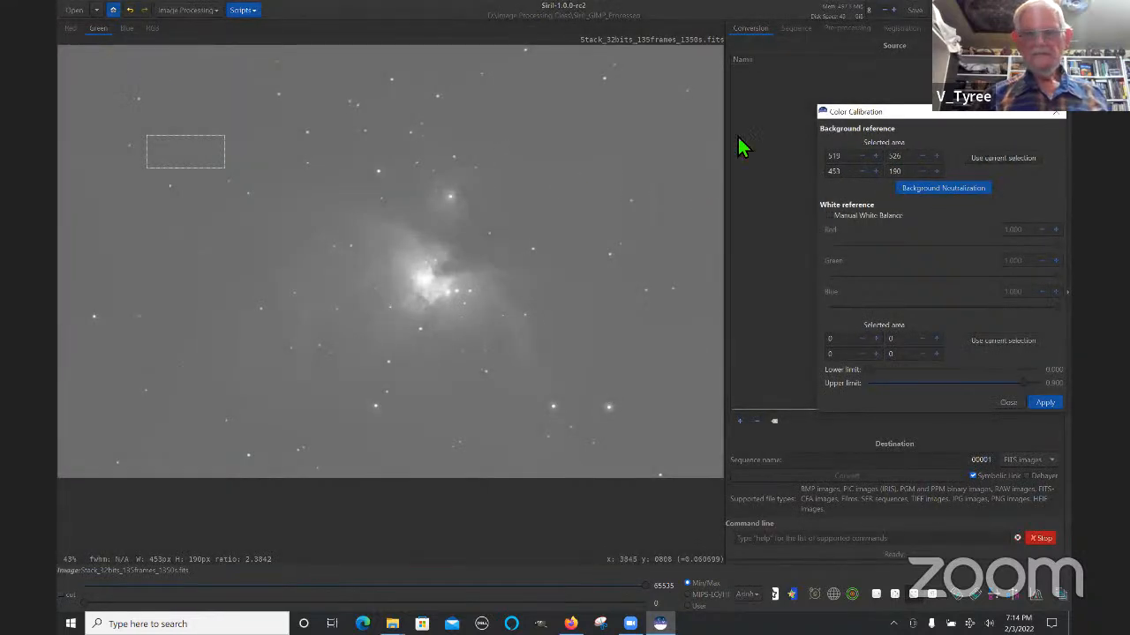
click(125, 29)
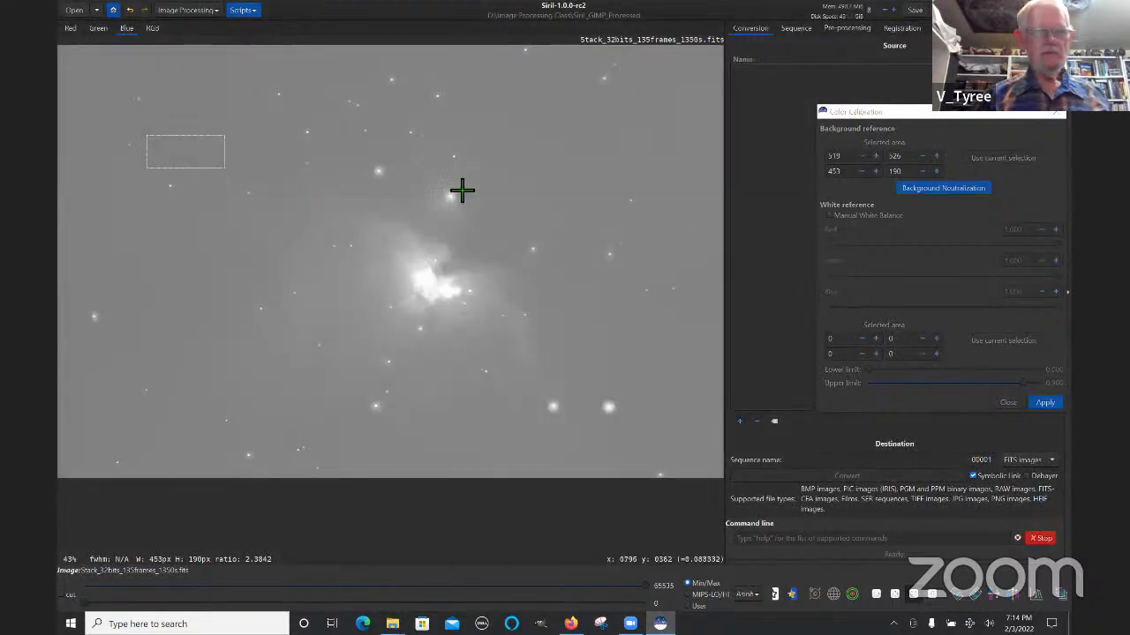
click(995, 155)
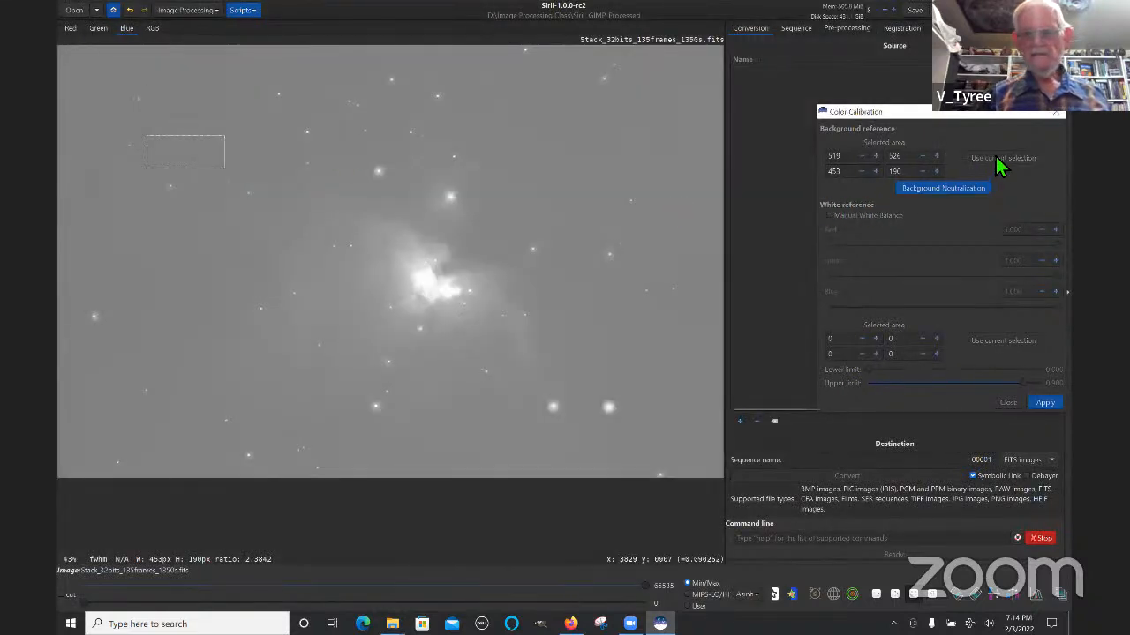
click(948, 188)
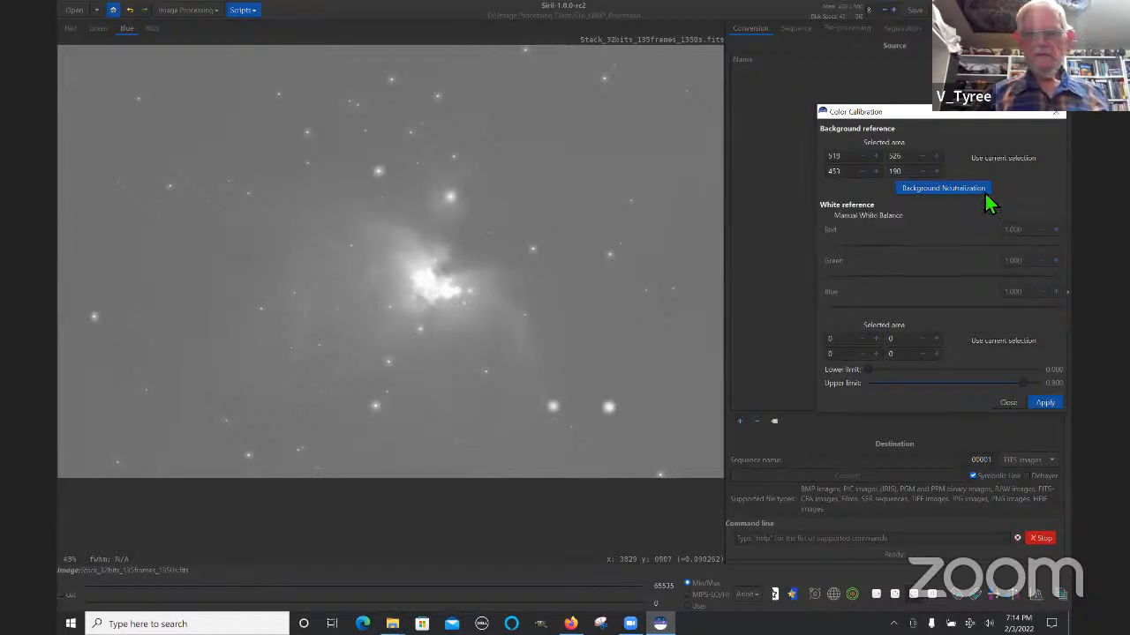
click(1055, 114)
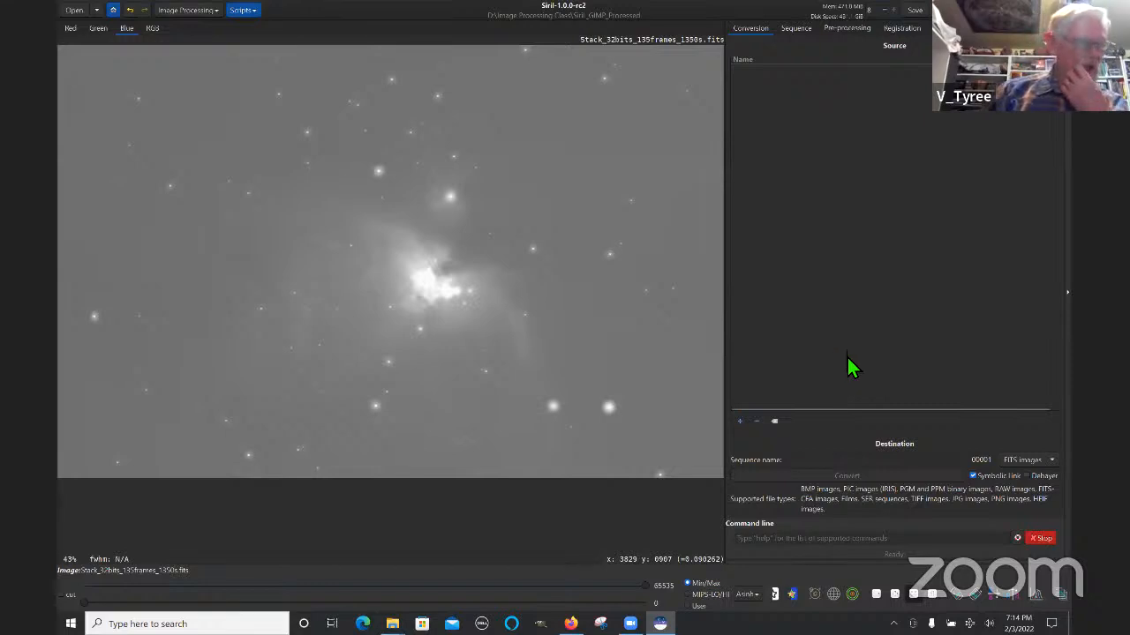
Step: Check the Red, Green and Blue channels, and generate a grid of Background Extraction samples in the Red channel view
click(71, 29)
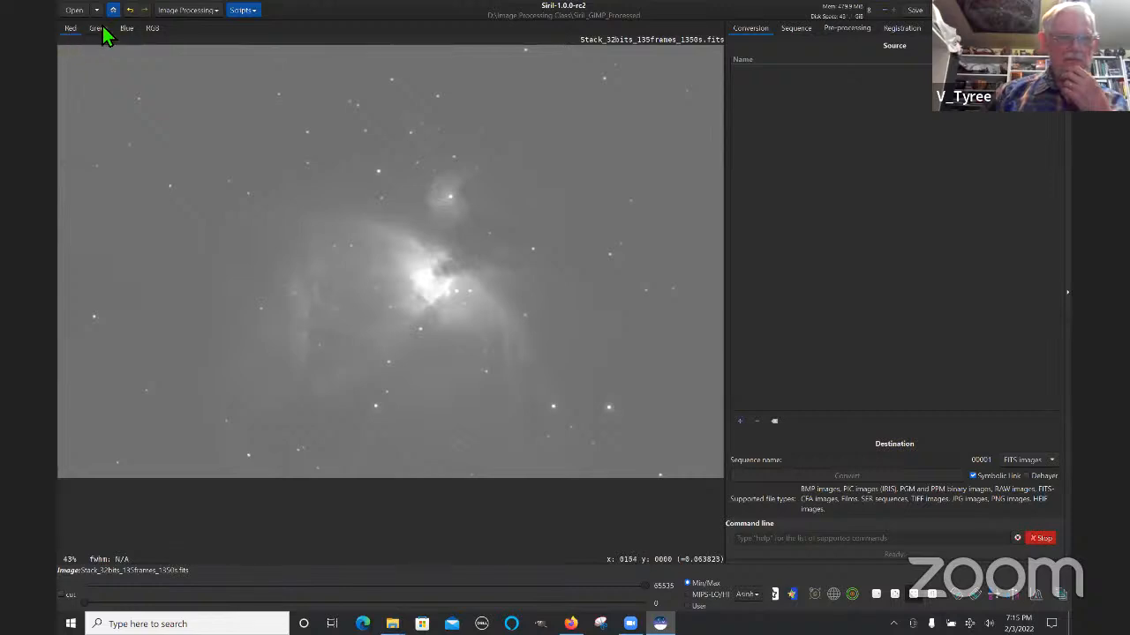
click(99, 29)
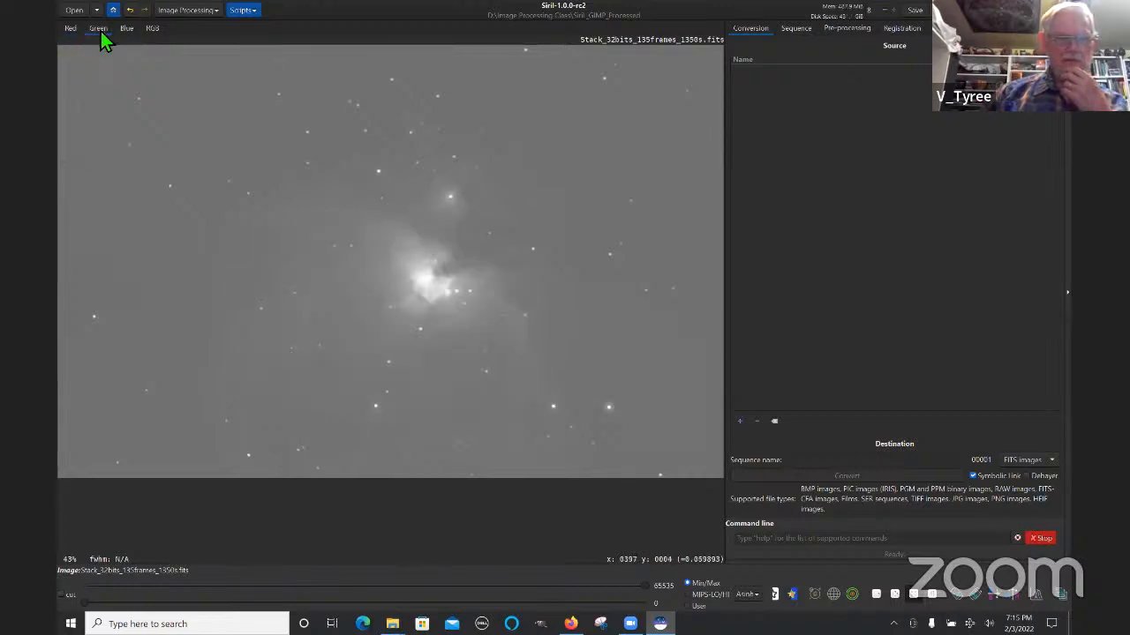
click(125, 29)
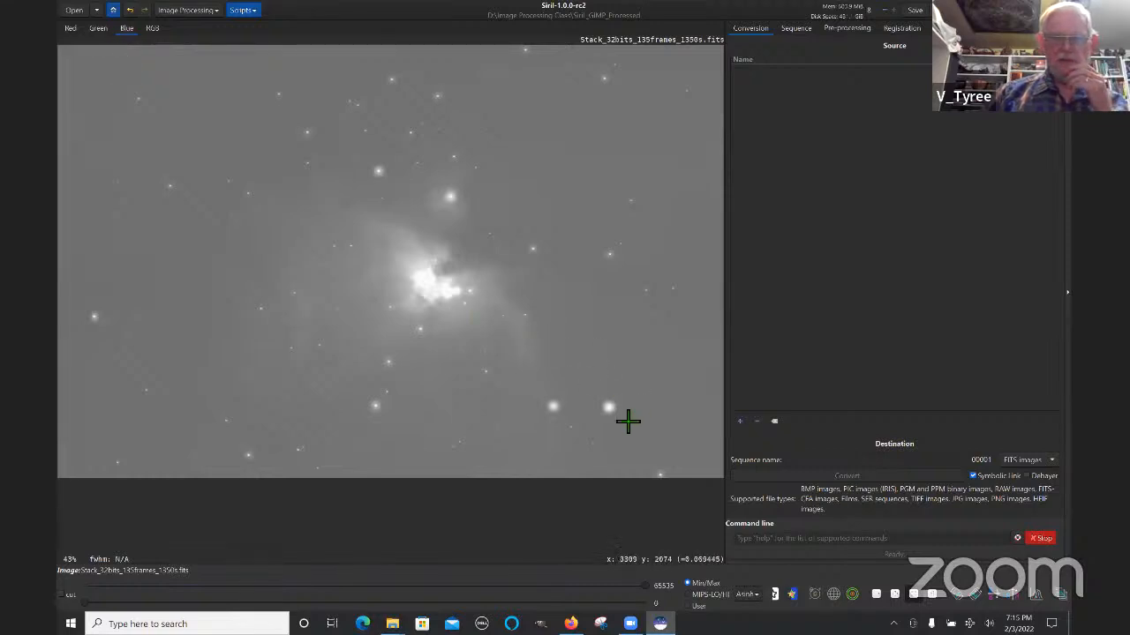
click(70, 28)
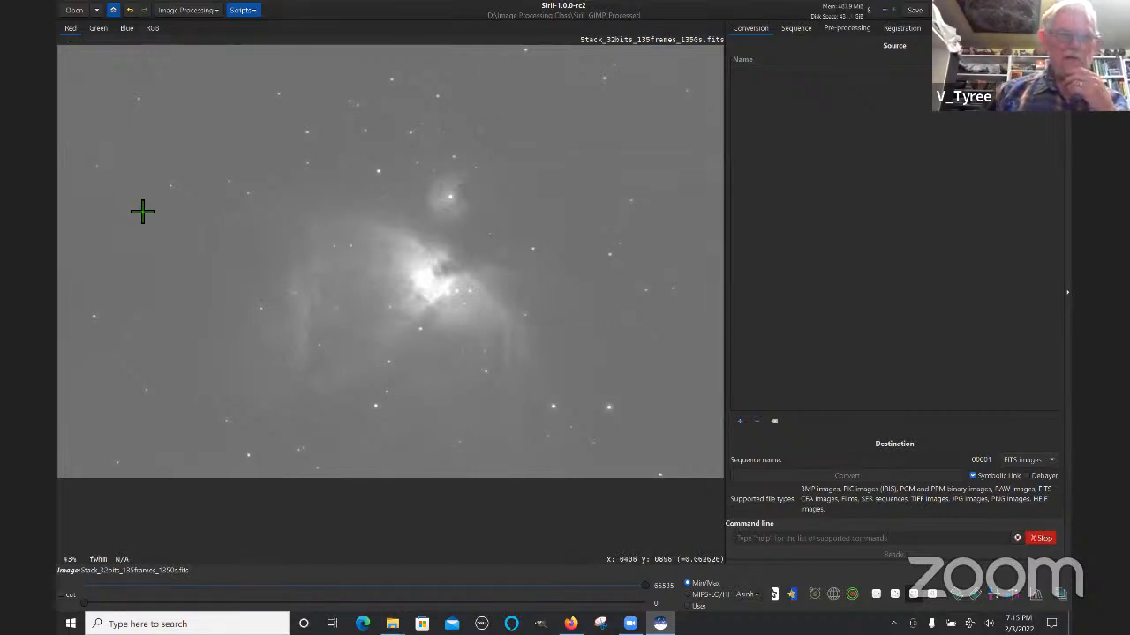
click(192, 12)
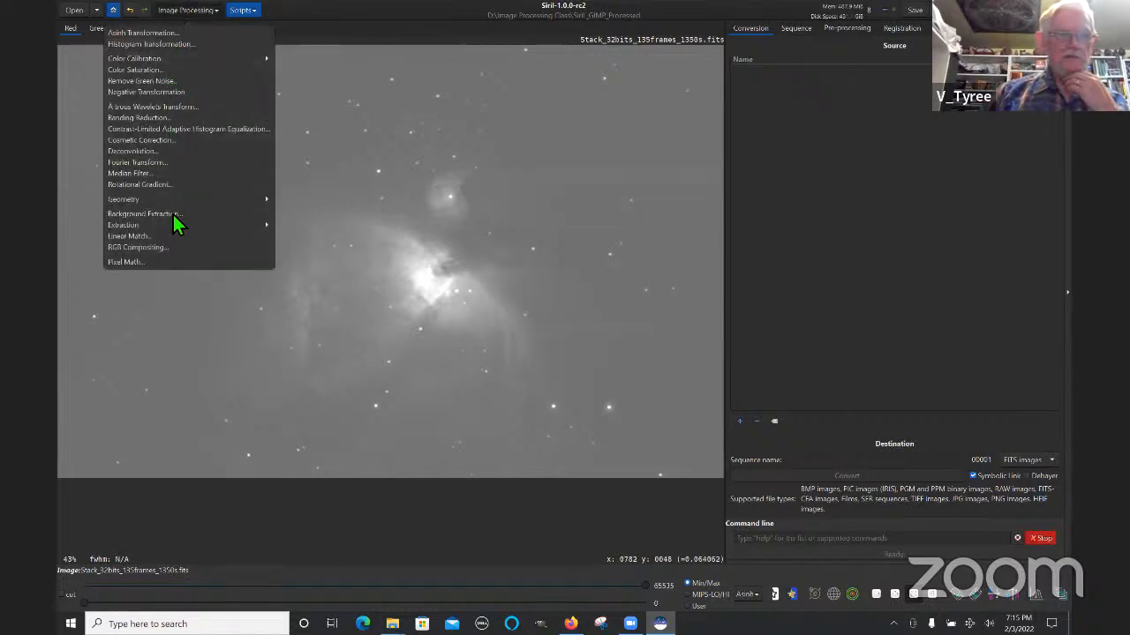
click(144, 215)
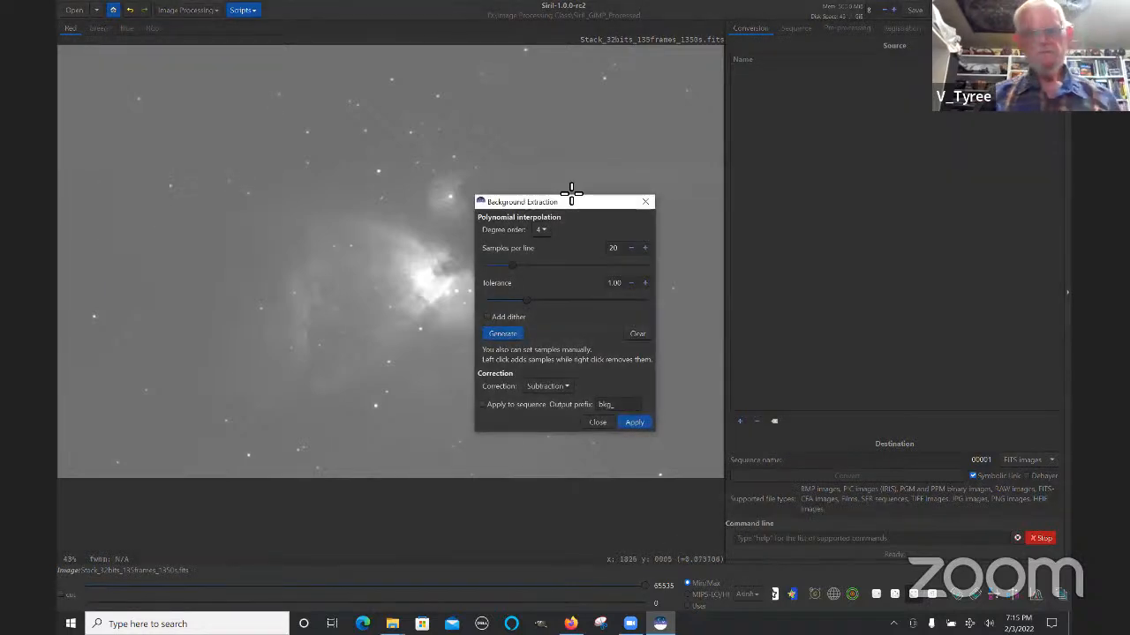
drag(575, 203, 905, 89)
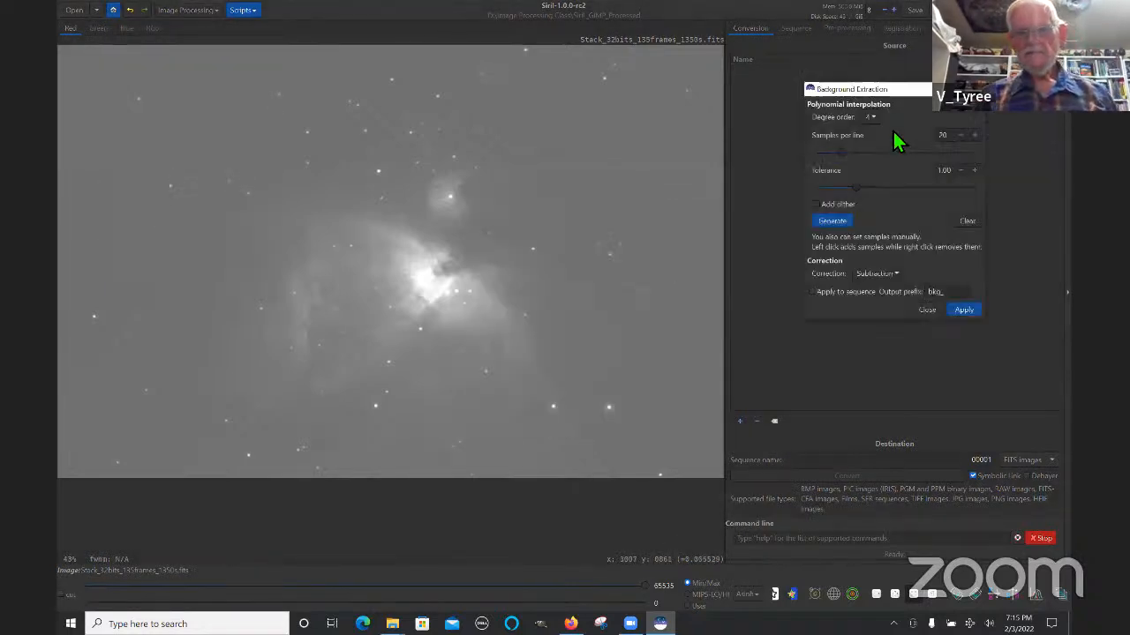
click(835, 220)
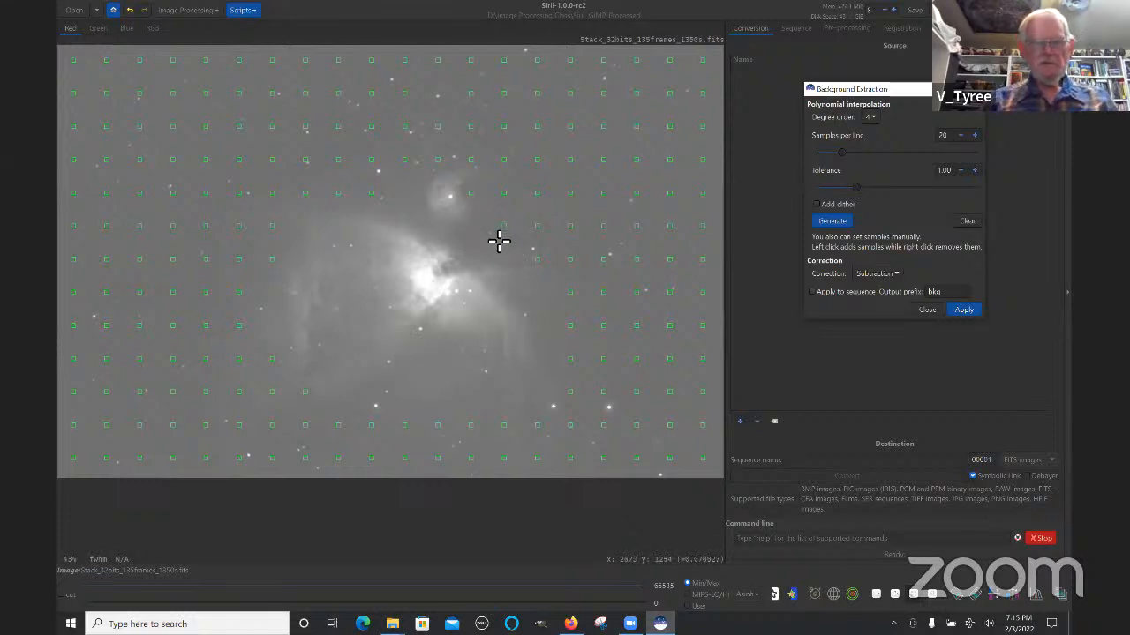
Step: Remove the background samples lying on nebulosity near the small upper nebula and along the main nebula's lower edge, and apply the background extraction
click(475, 196)
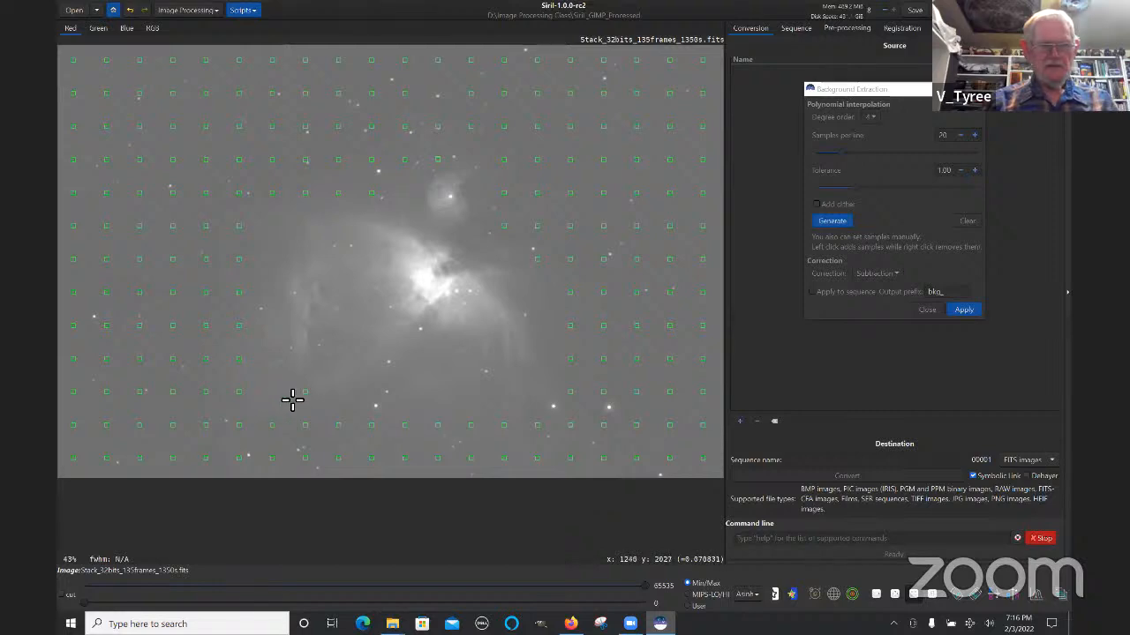
right_click(344, 432)
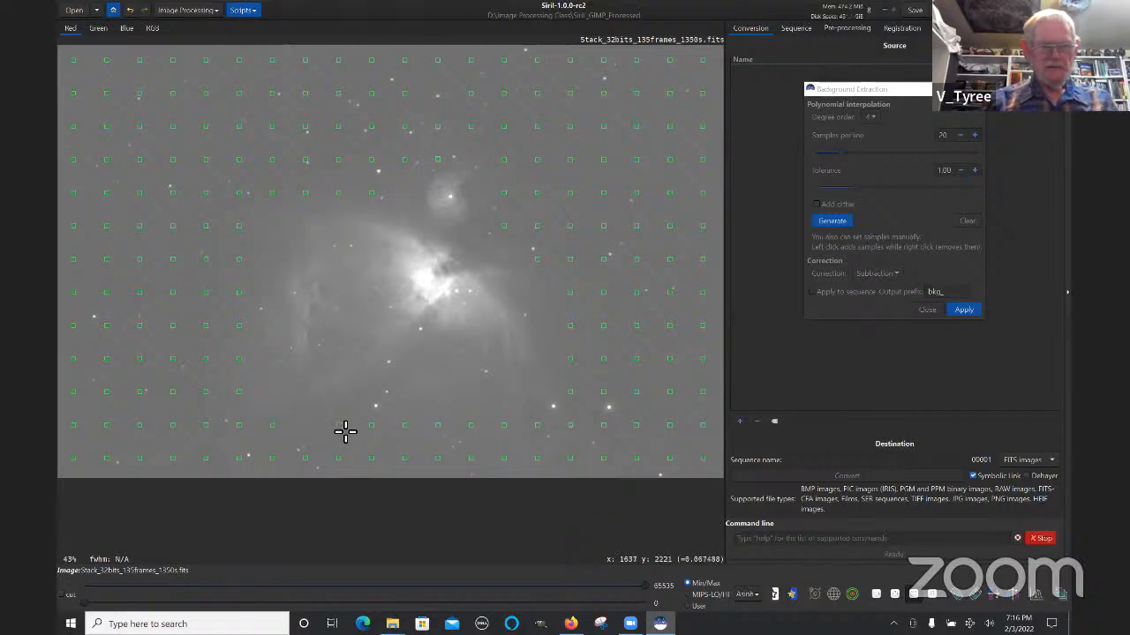
right_click(281, 432)
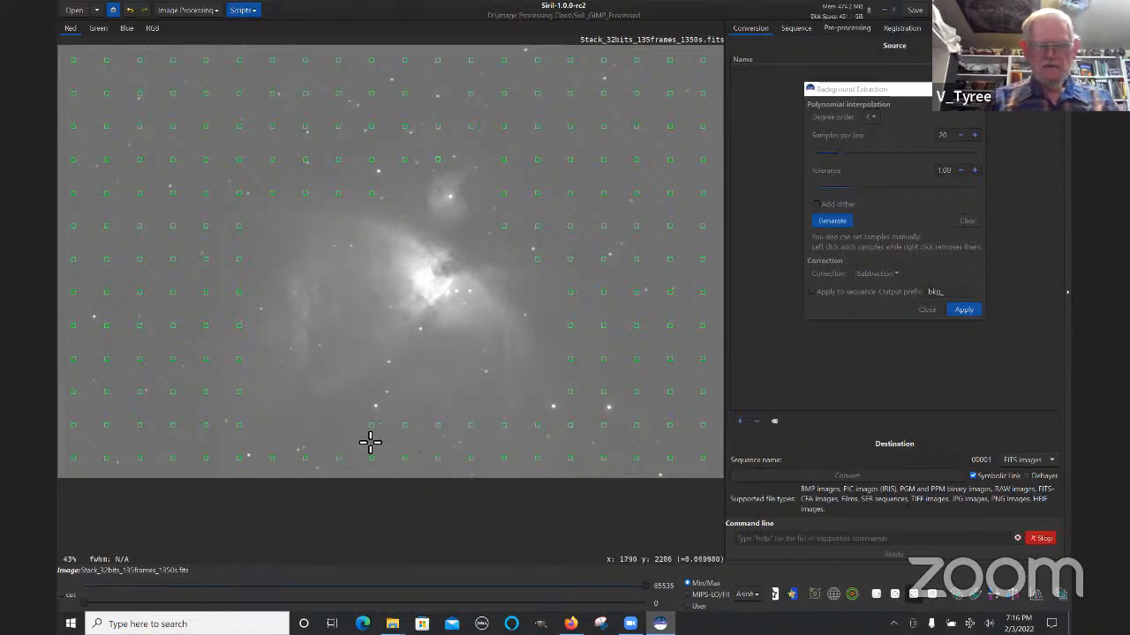
right_click(373, 433)
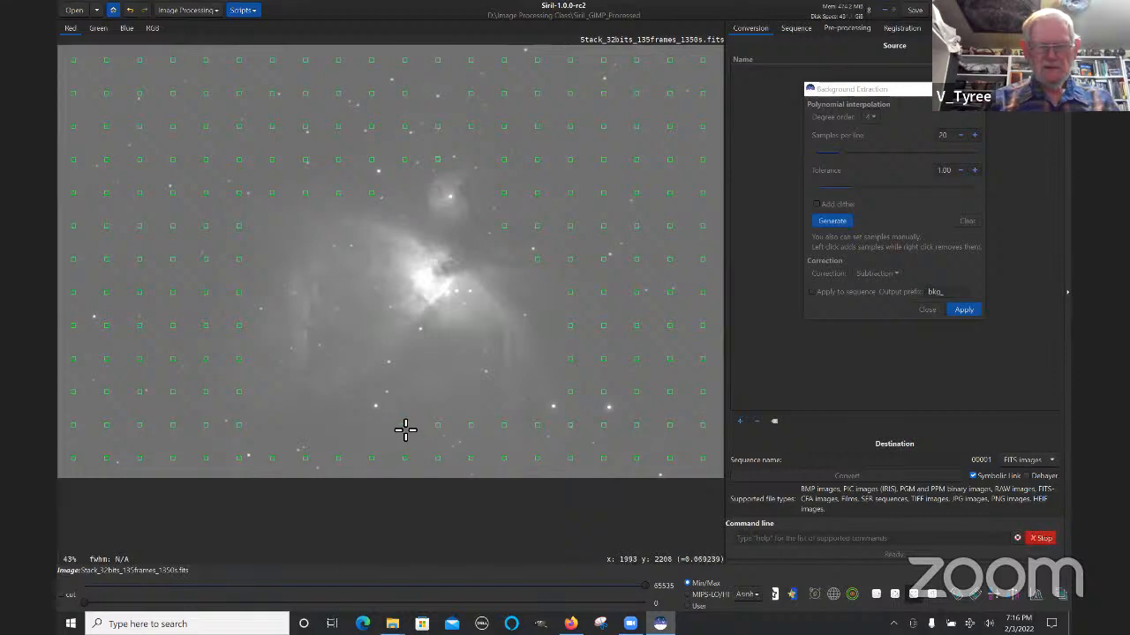
right_click(501, 424)
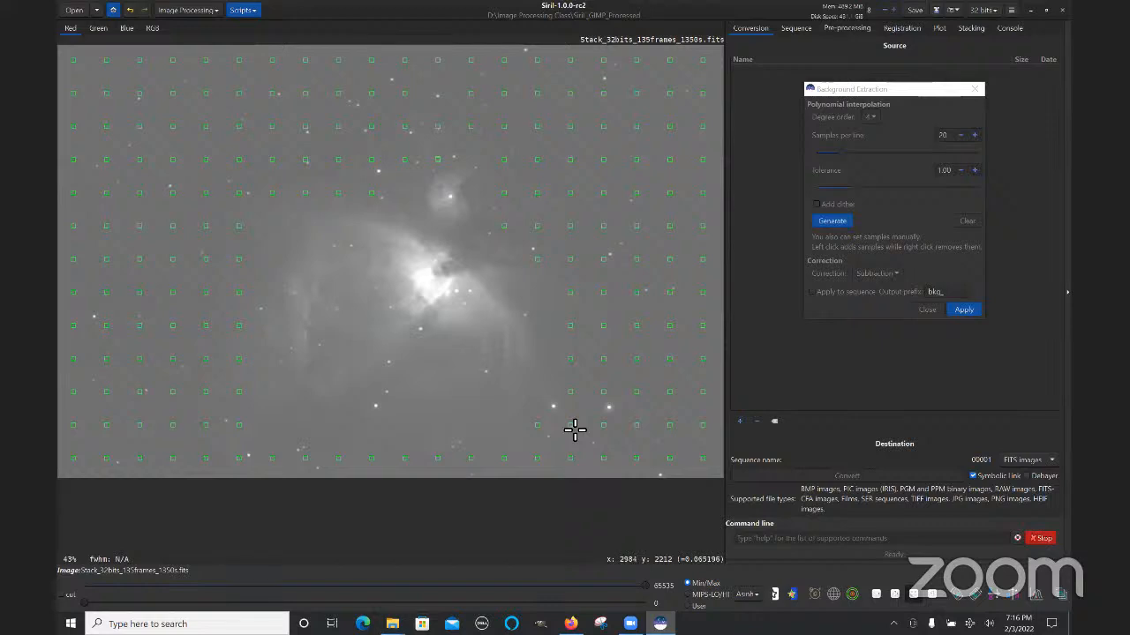
right_click(574, 429)
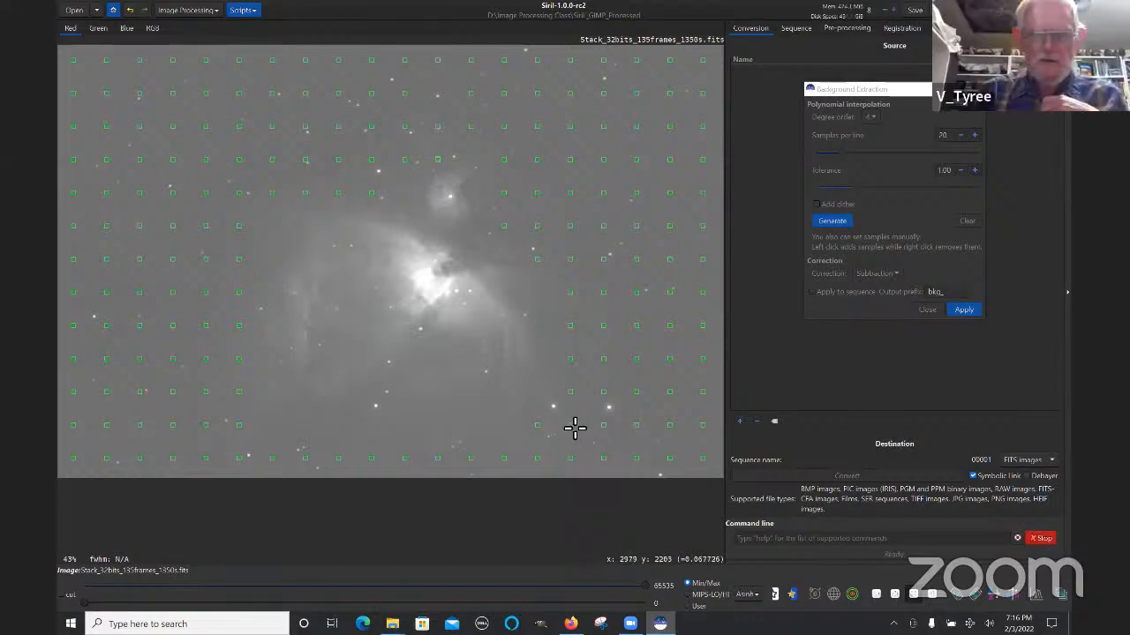
right_click(536, 430)
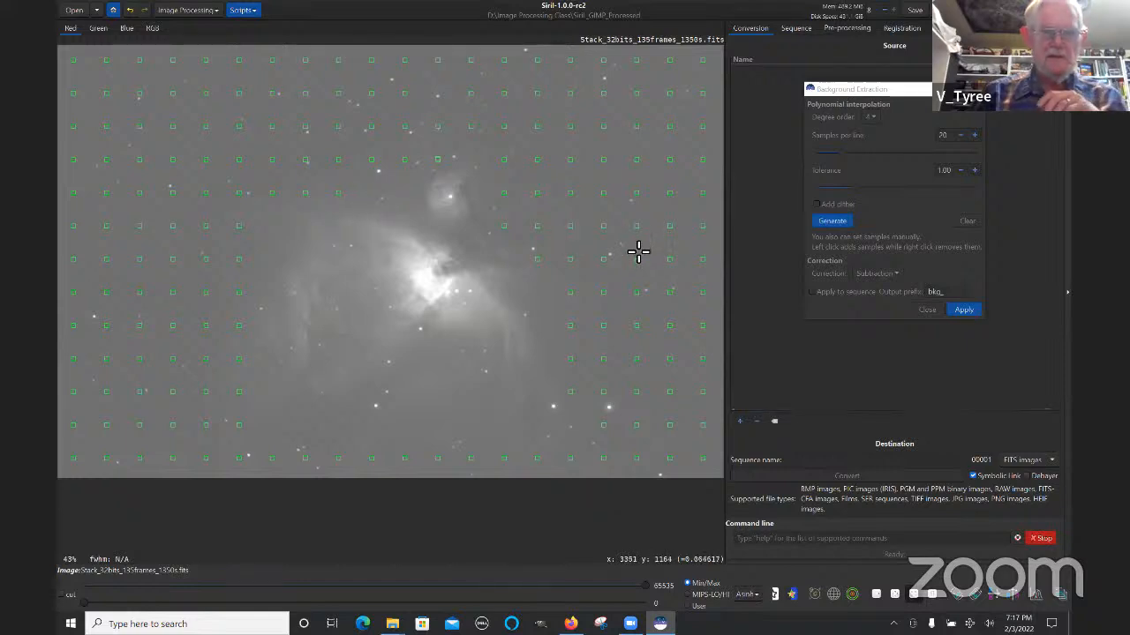
click(968, 310)
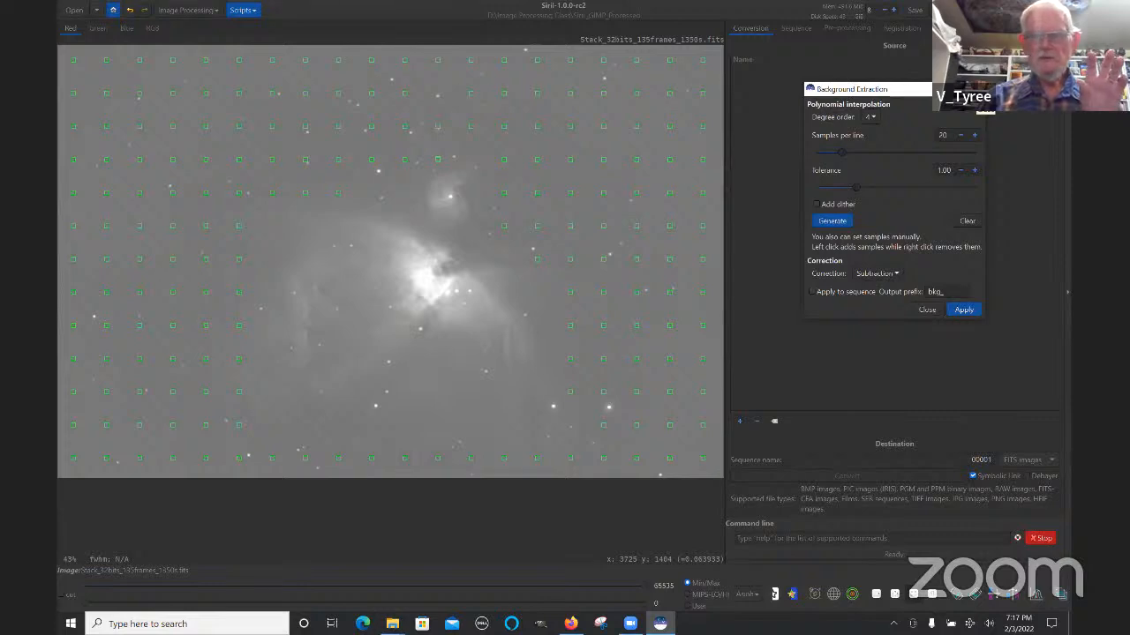
click(975, 89)
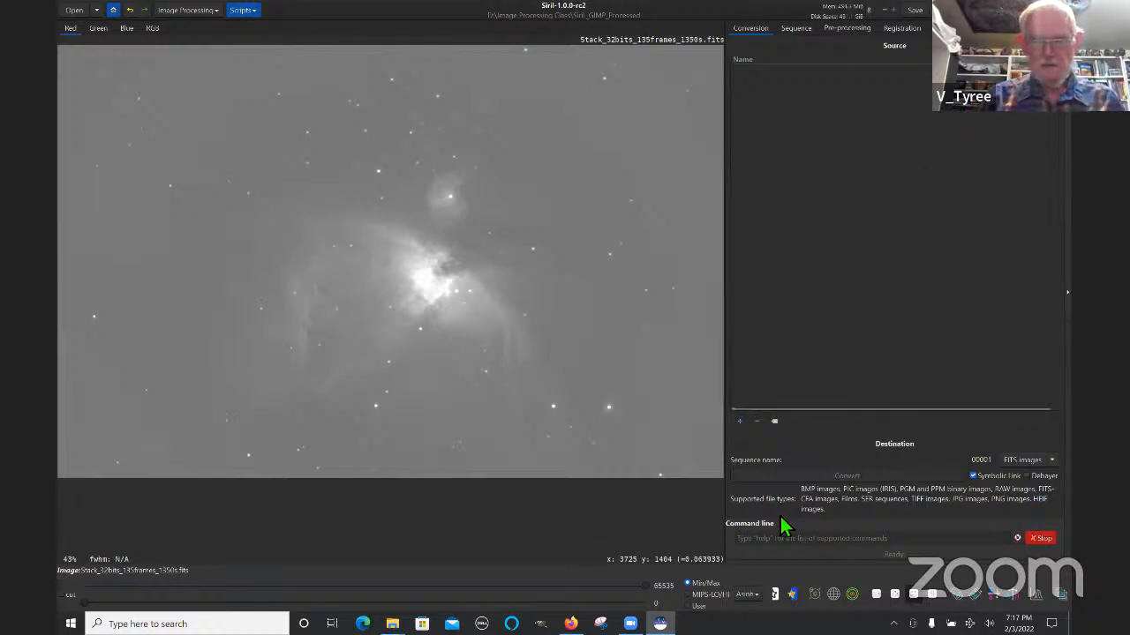
Step: Inspect the background-extracted stack in Histogram display mode, in both the Red channel and RGB views
click(752, 595)
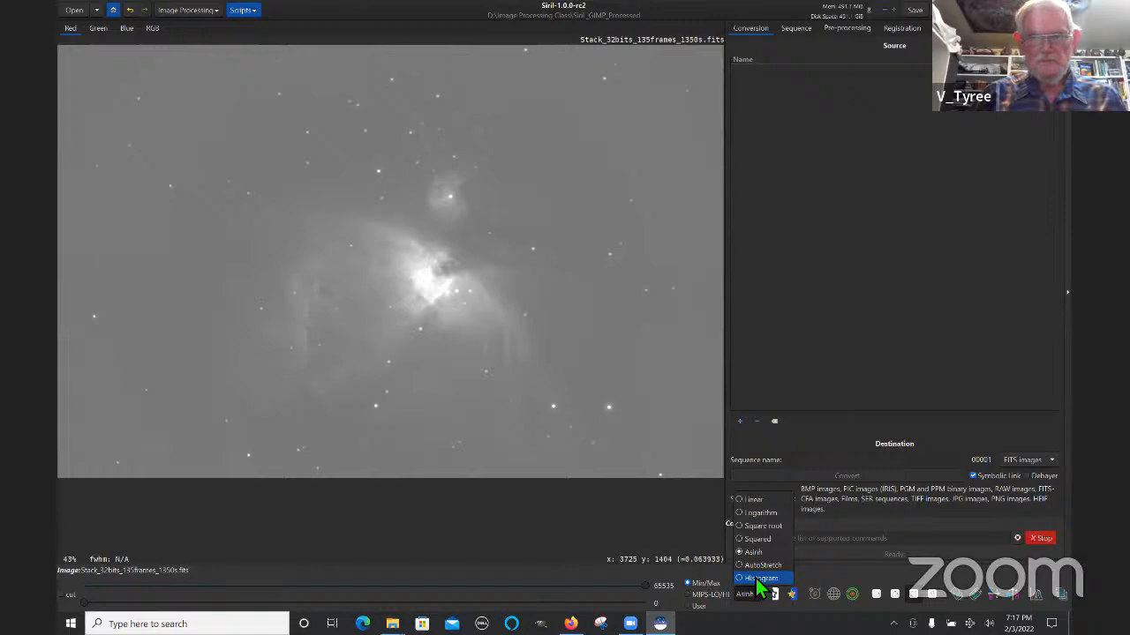
click(756, 579)
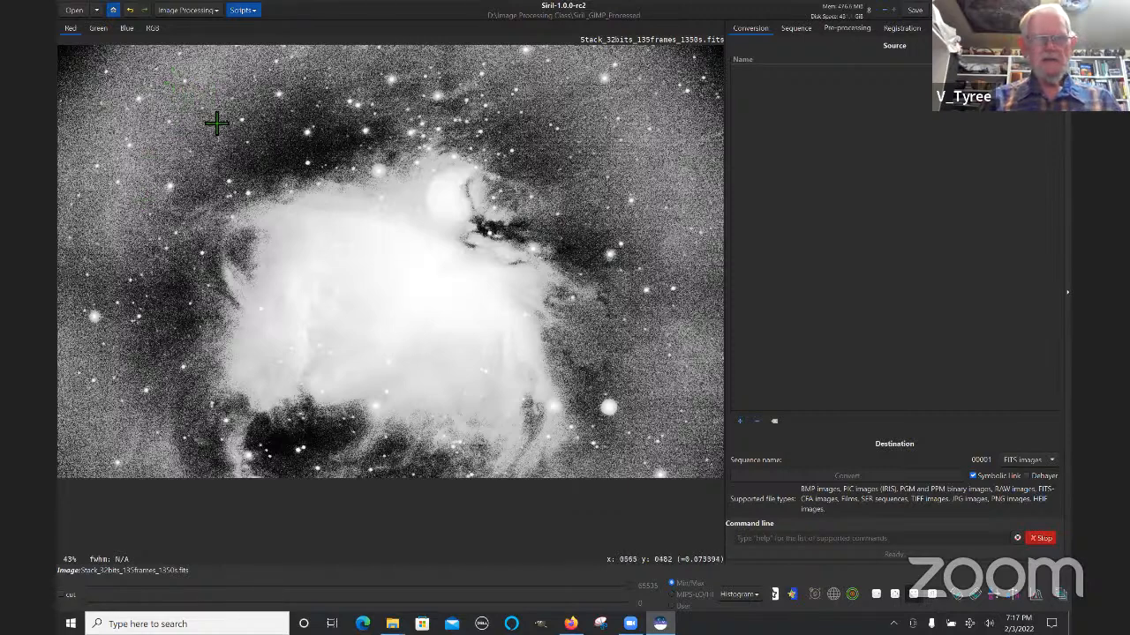
click(152, 28)
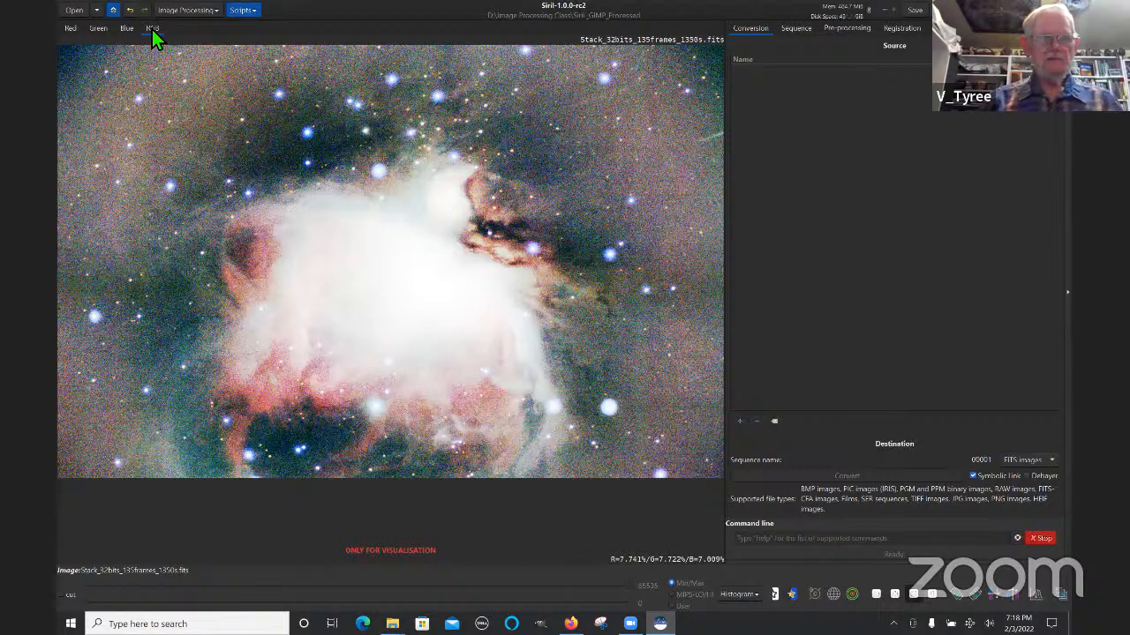
Step: Change the display mode to Linear from the Red channel view and show the M42 stack in RGB
click(71, 28)
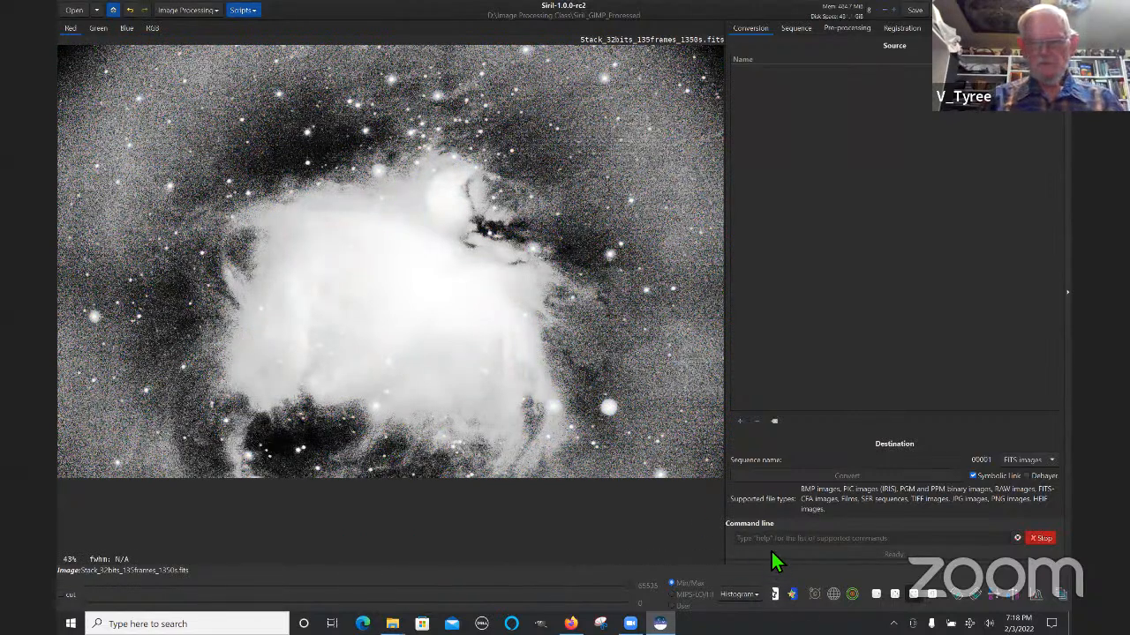
click(750, 595)
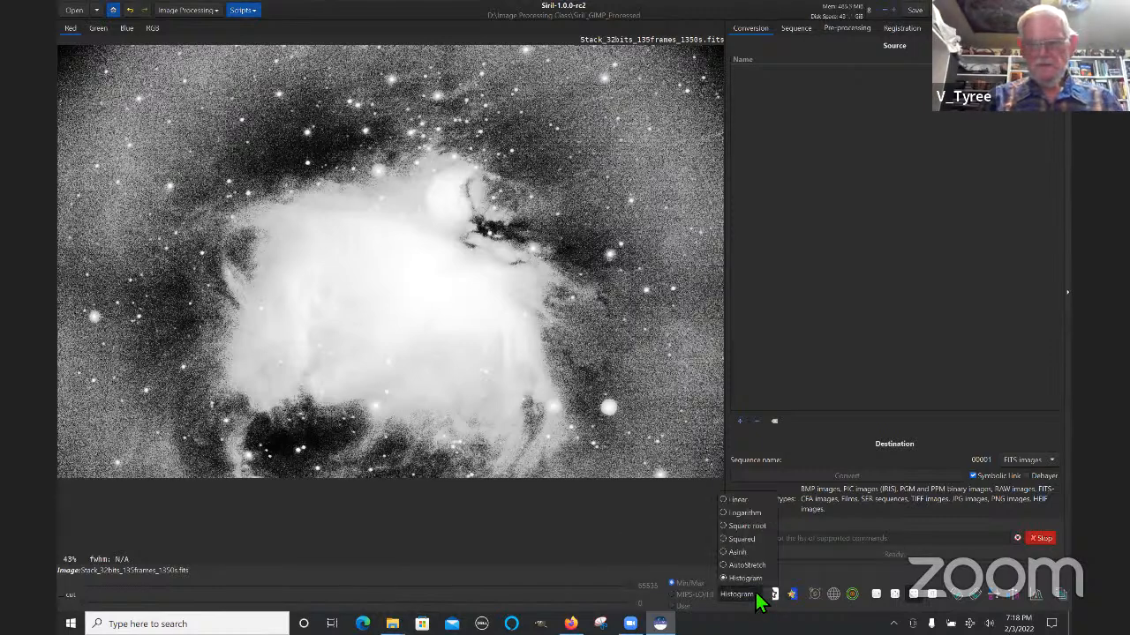
click(736, 499)
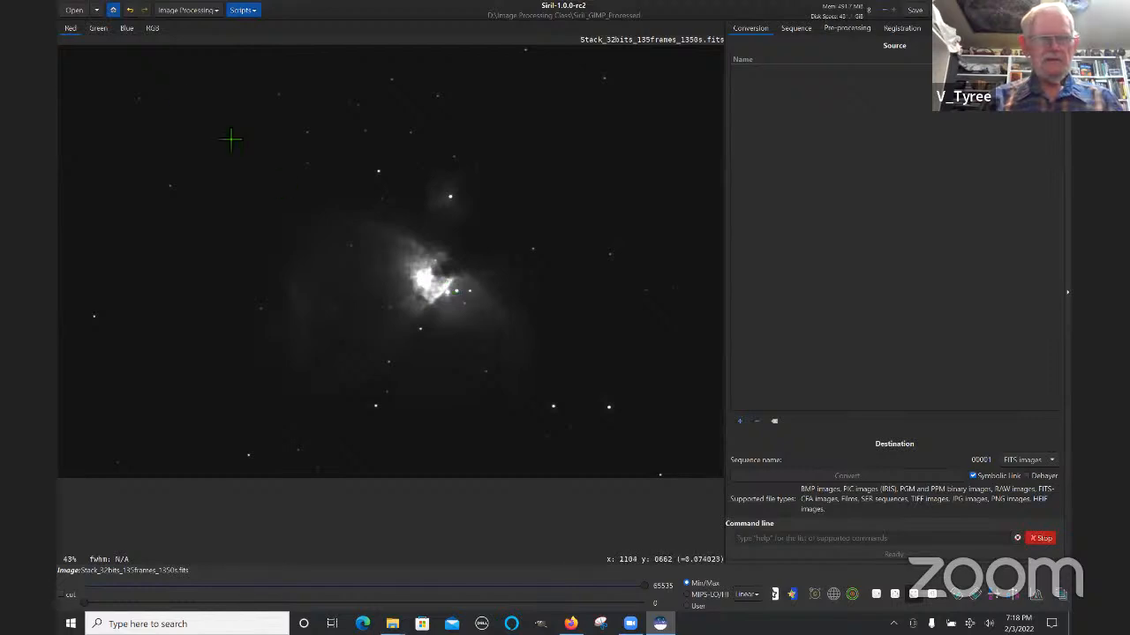
click(151, 26)
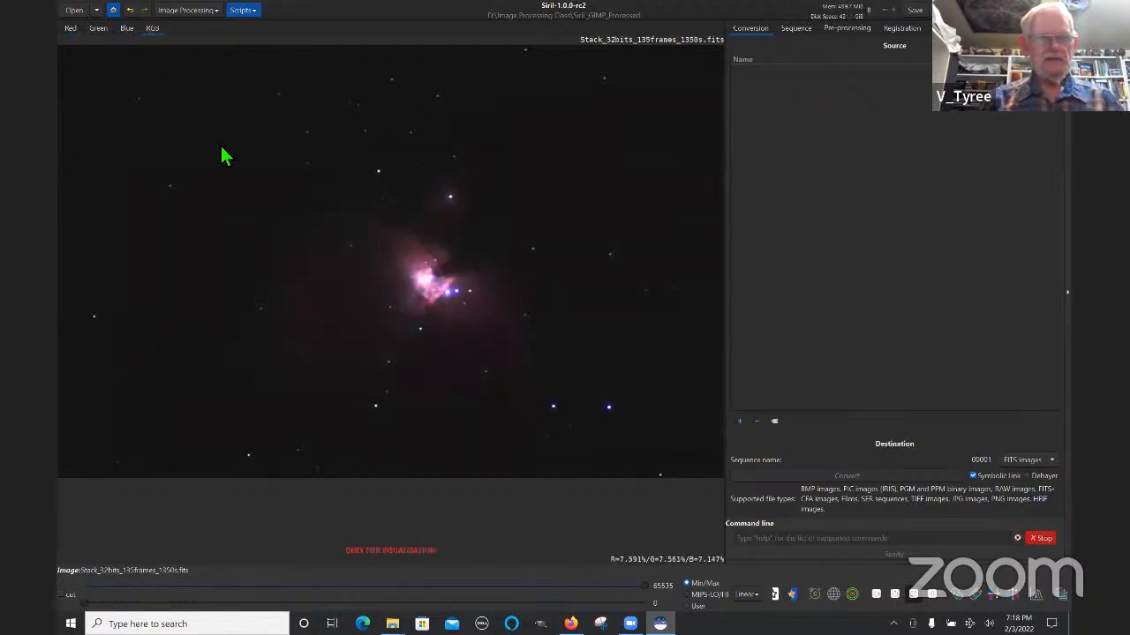
Step: Apply a Histogram Transformation to the M42 stack with midtones about 0.301 and shadows about 0.038
click(203, 9)
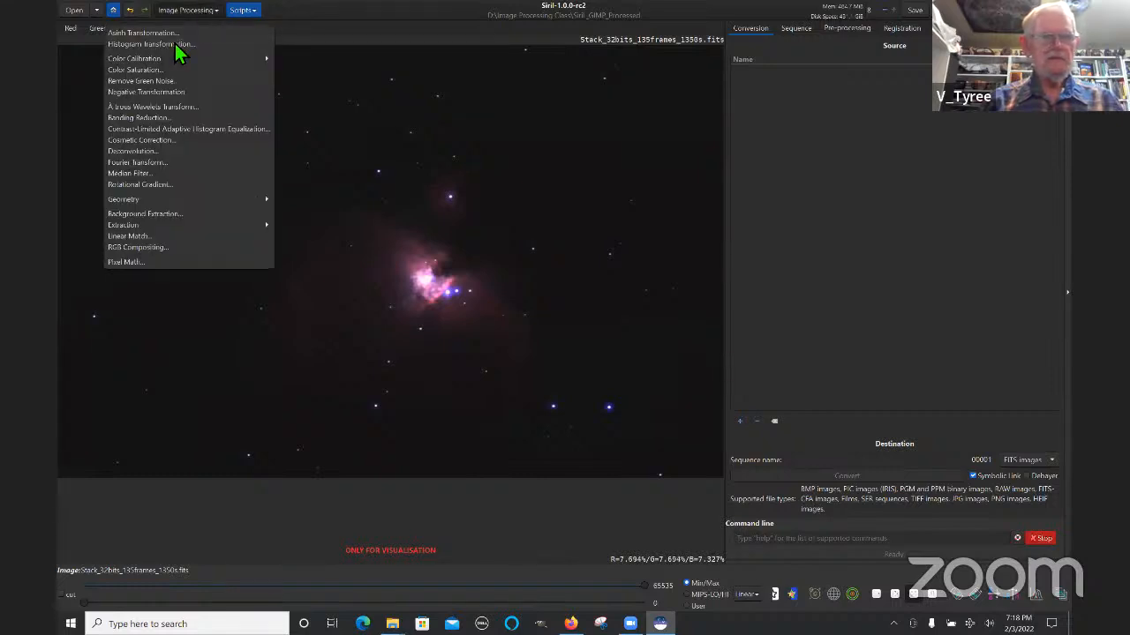
click(173, 43)
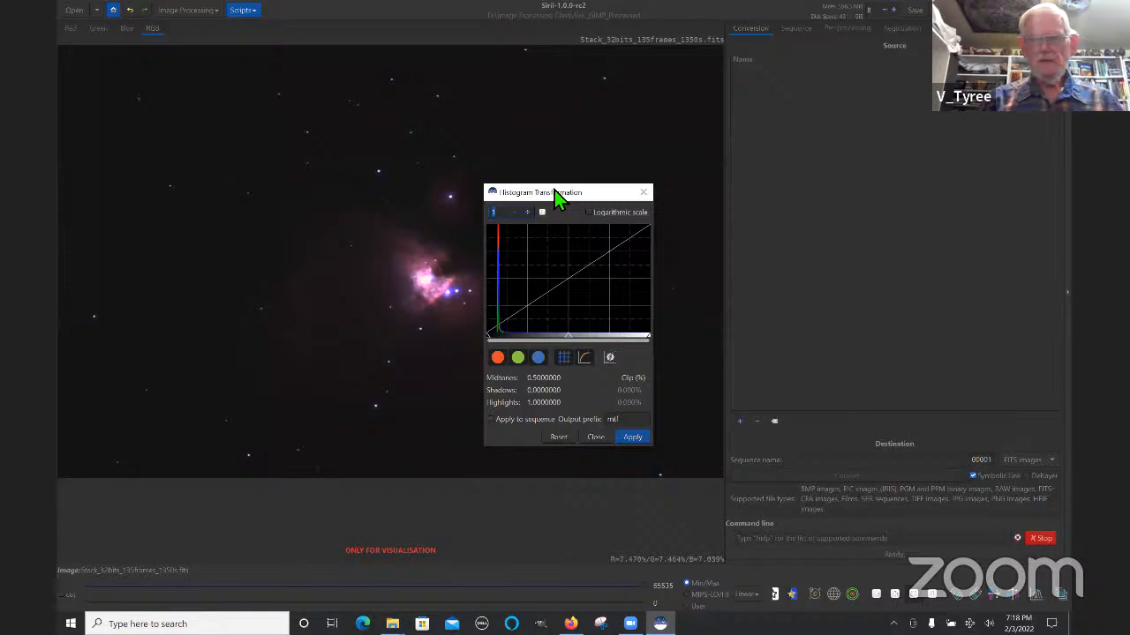
drag(554, 190, 784, 153)
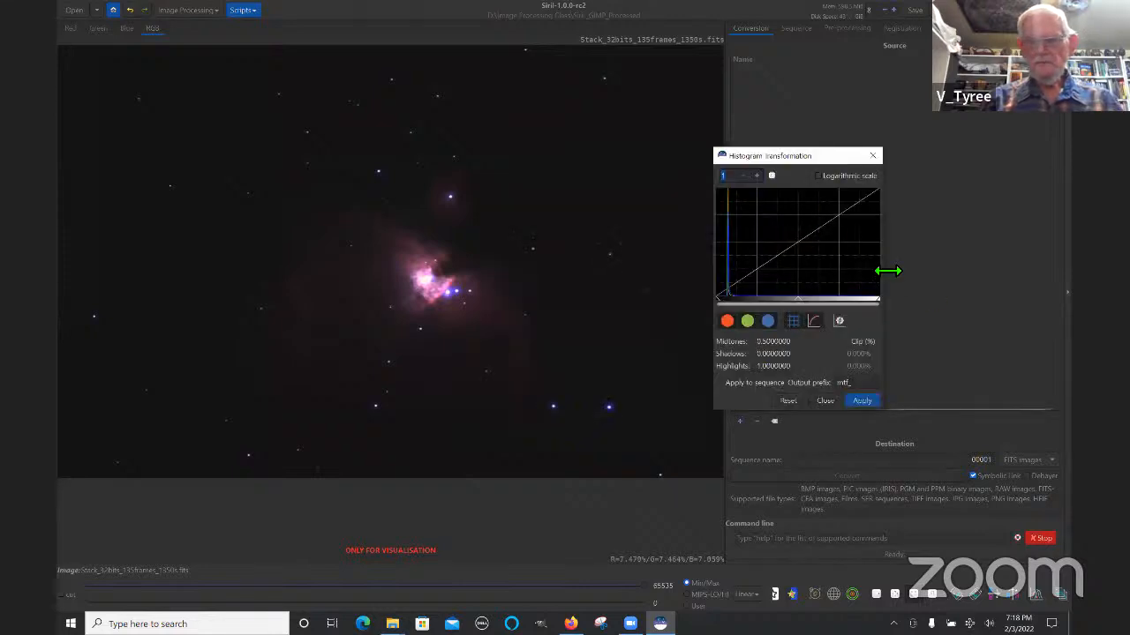
drag(887, 271, 980, 271)
drag(861, 153, 921, 132)
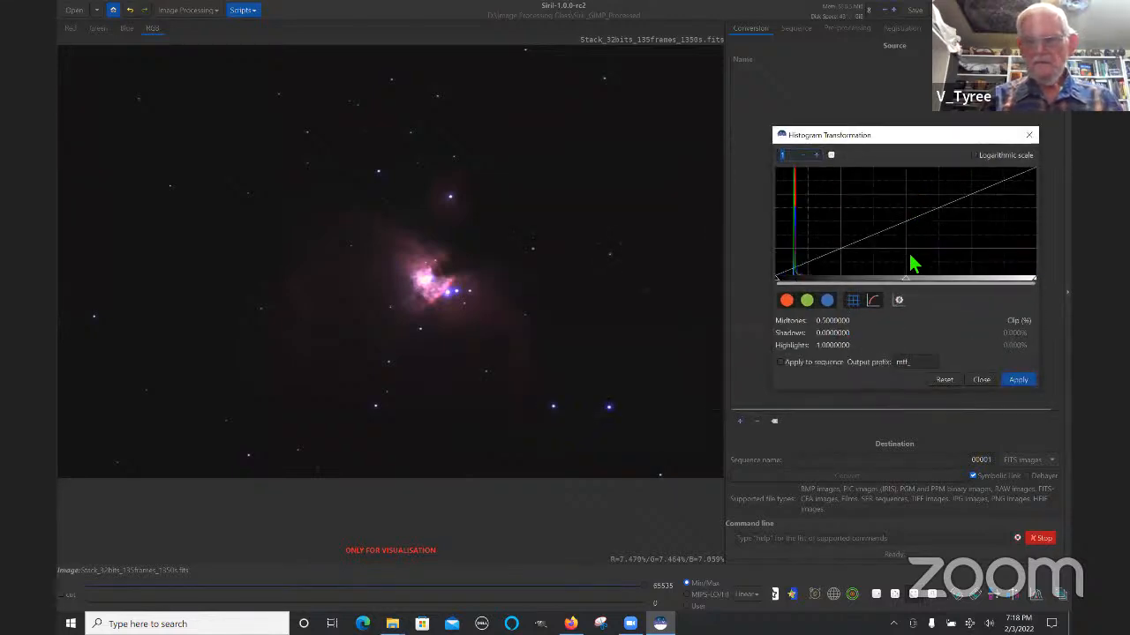
drag(910, 283, 854, 282)
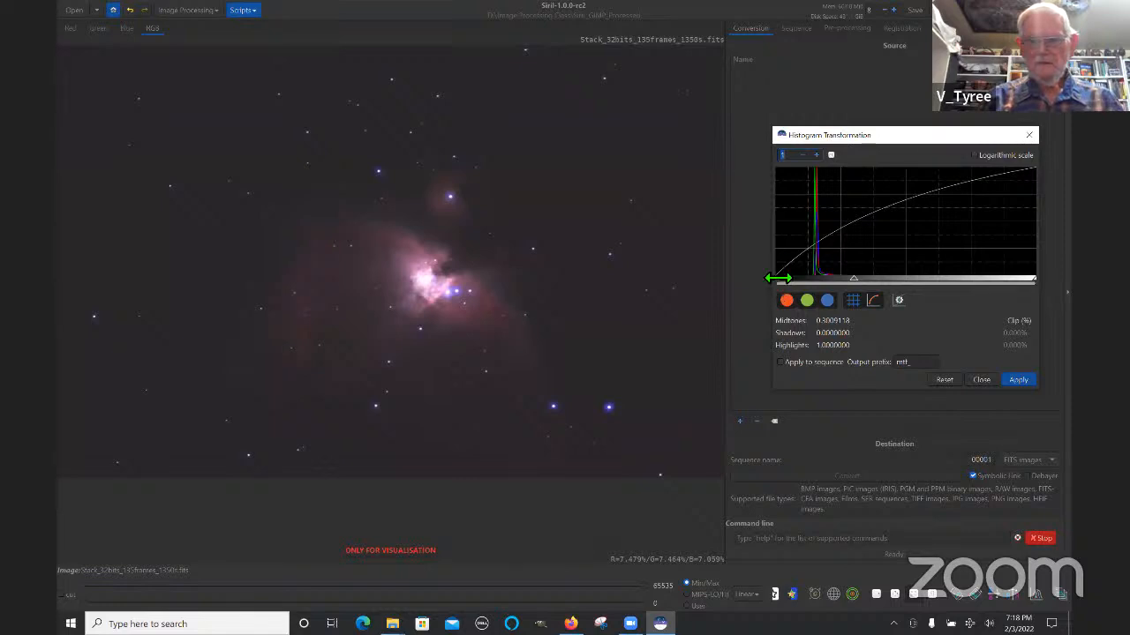
mouse_move(776, 279)
mouse_down()
mouse_move(791, 282)
mouse_move(775, 281)
mouse_up()
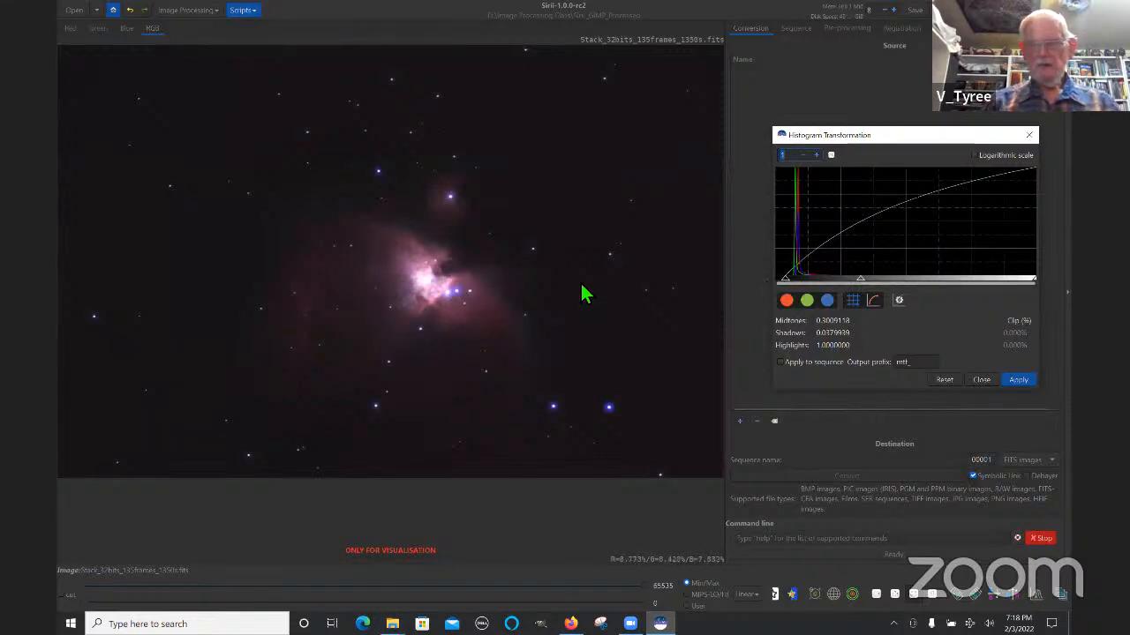
click(1019, 378)
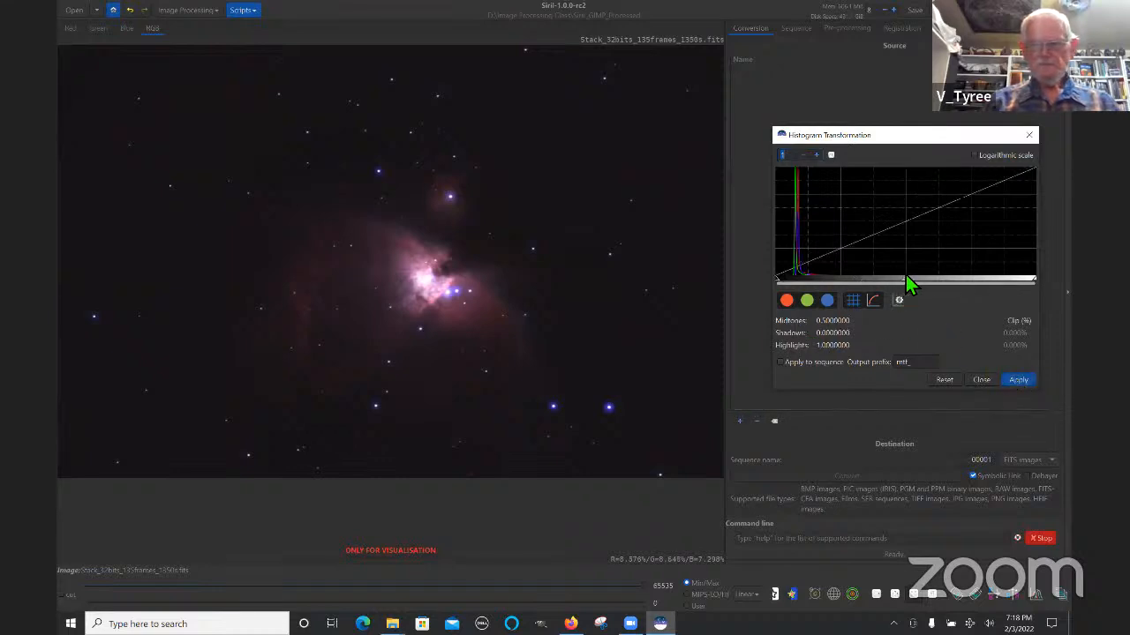
Step: Apply a second histogram stretch with midtones about 0.290 and shadows about 0.047
drag(910, 283, 850, 284)
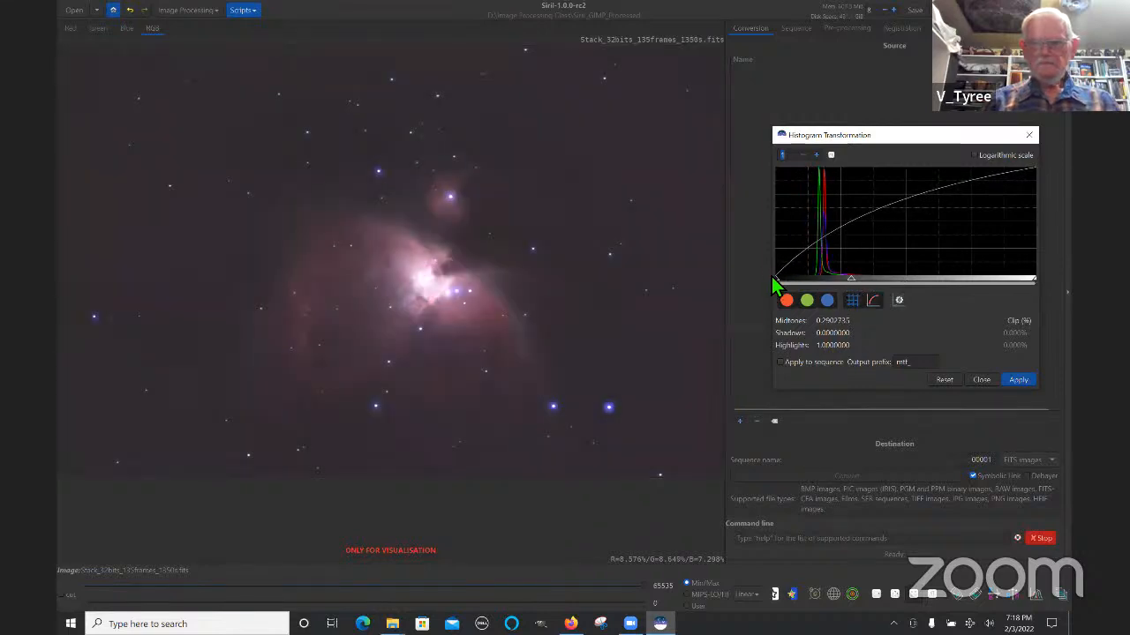
drag(778, 283, 788, 282)
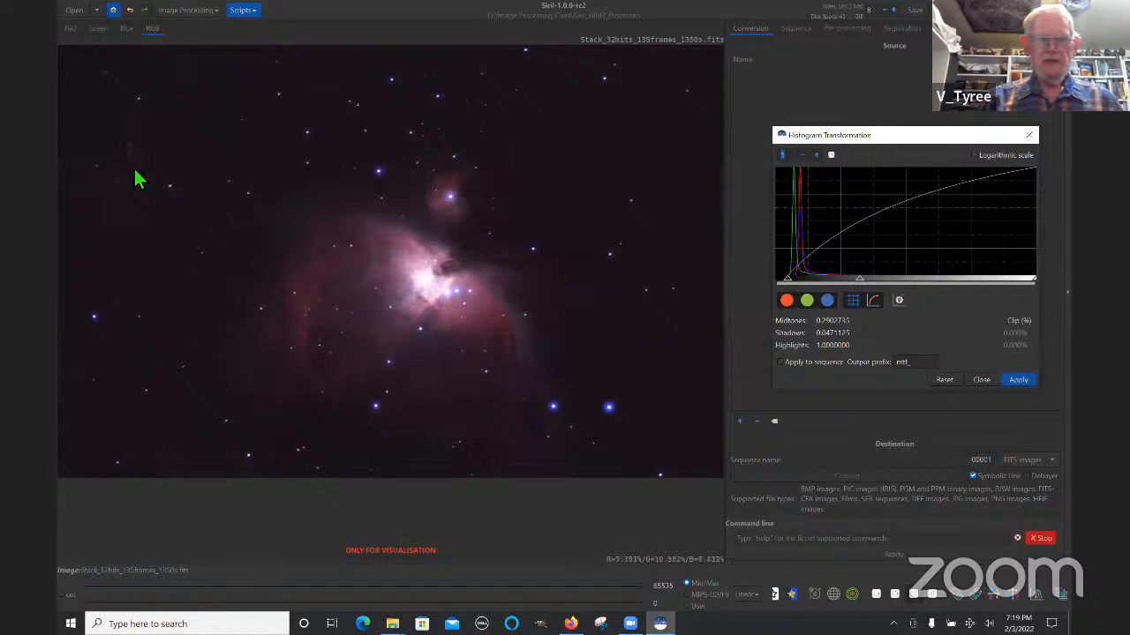
click(1018, 376)
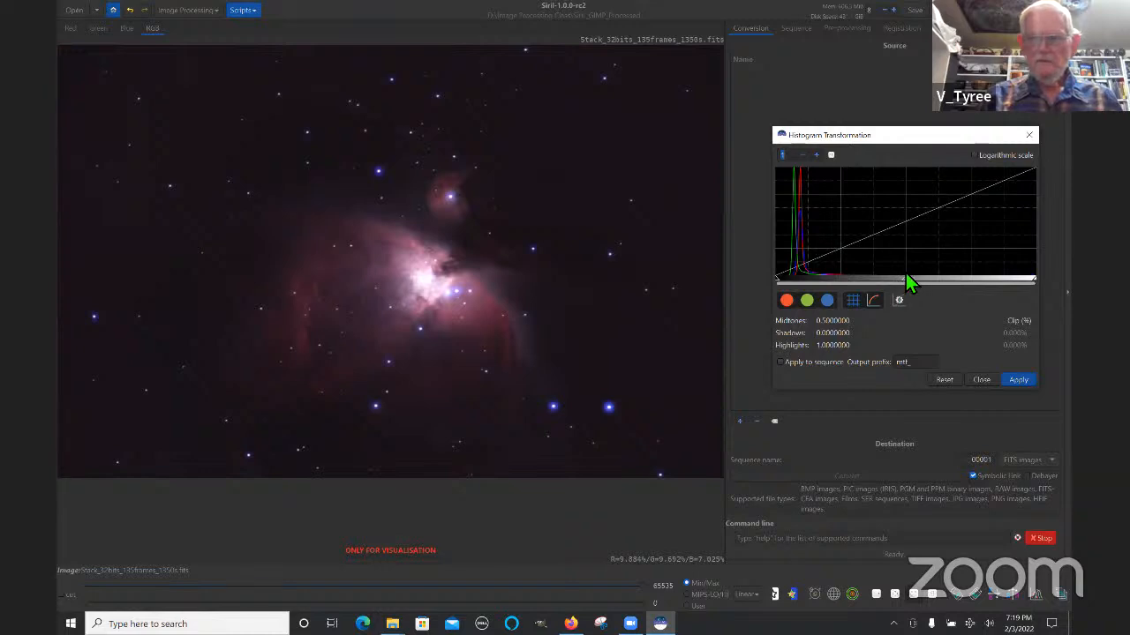
Step: Apply a third histogram stretch with midtones about 0.313 and shadows about 0.029
drag(906, 278, 857, 282)
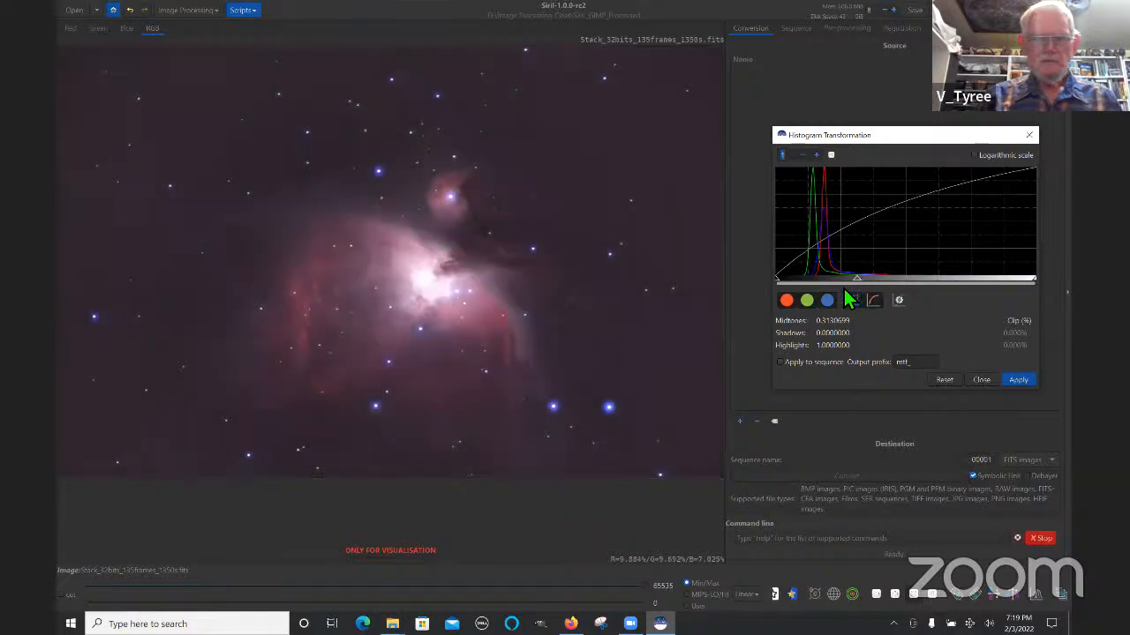
drag(782, 282, 786, 284)
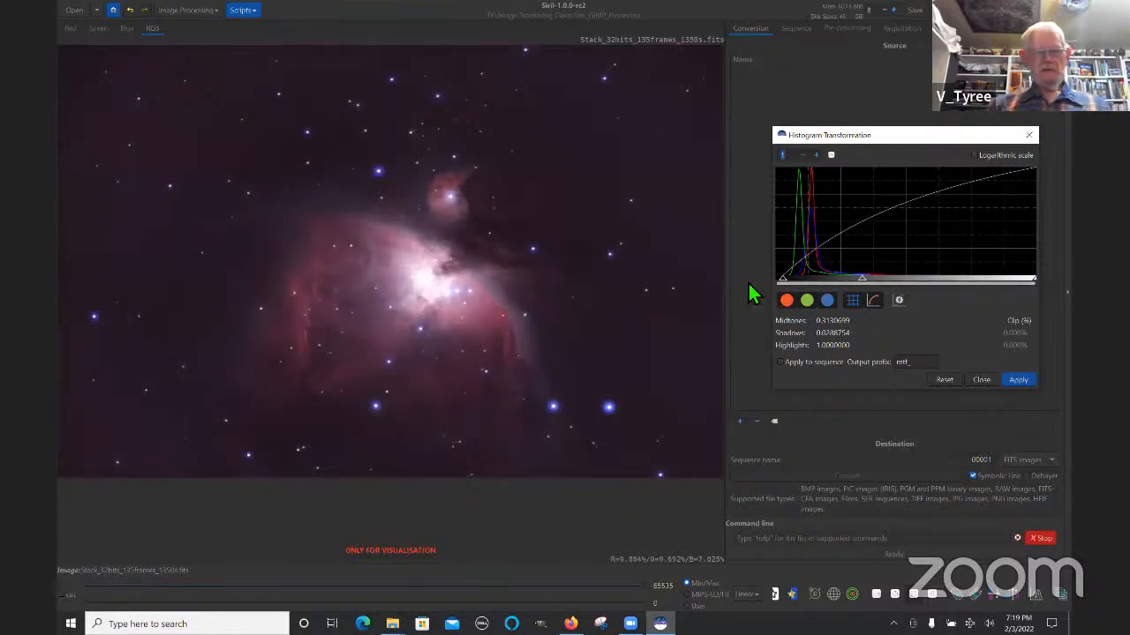
click(1019, 379)
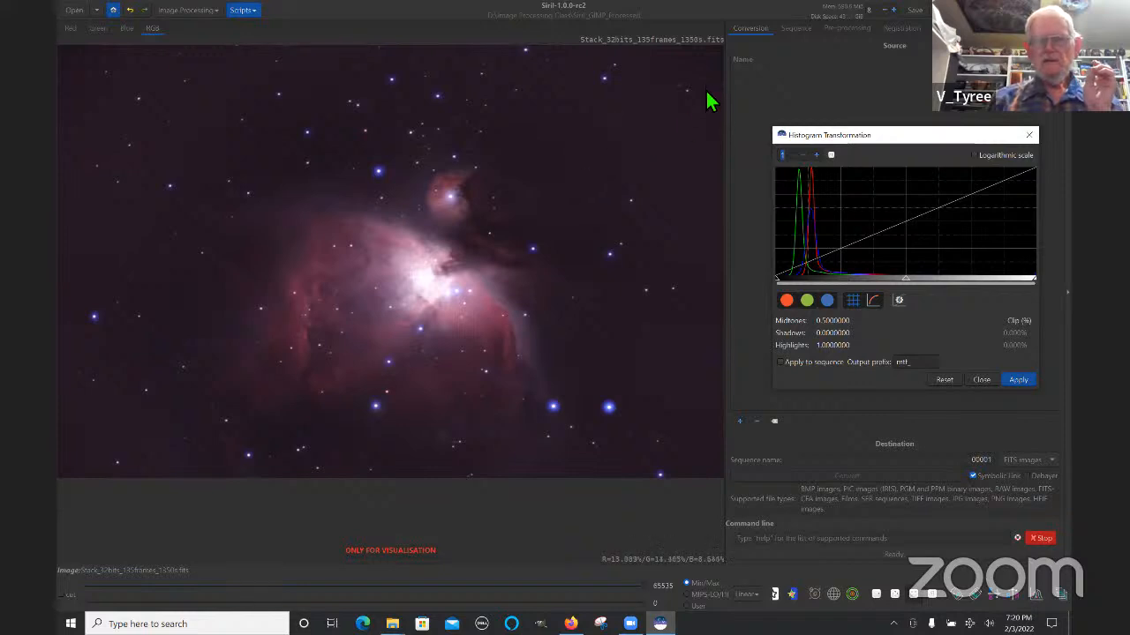
Step: Set Siril_GIMP_Processed as the working folder and close the Histogram Transformation dialog
click(113, 16)
click(113, 16)
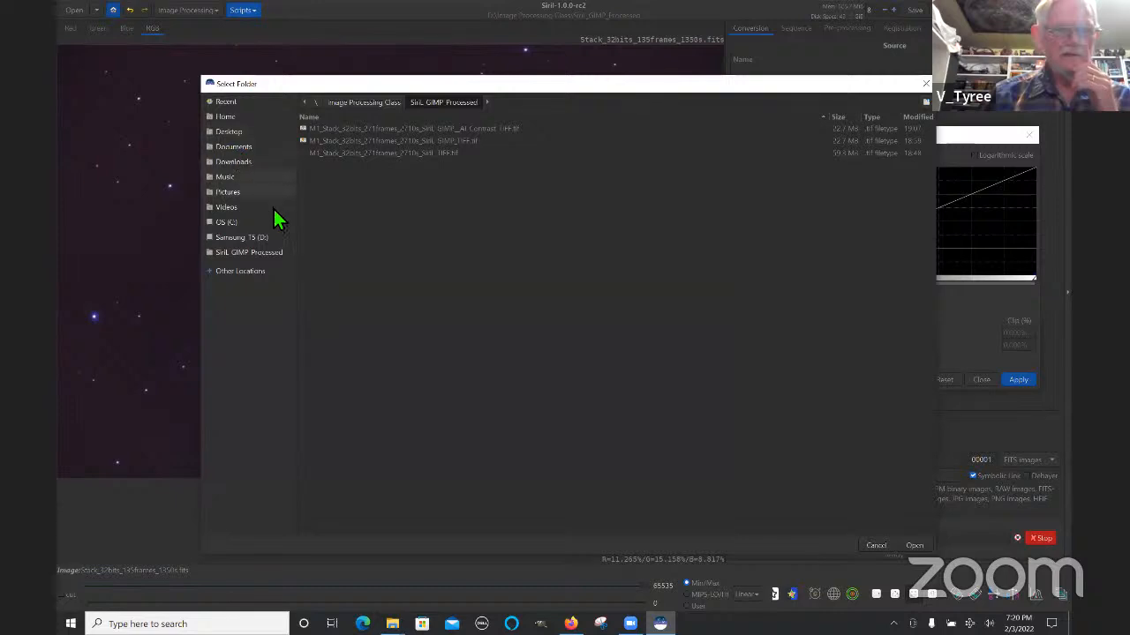
click(249, 254)
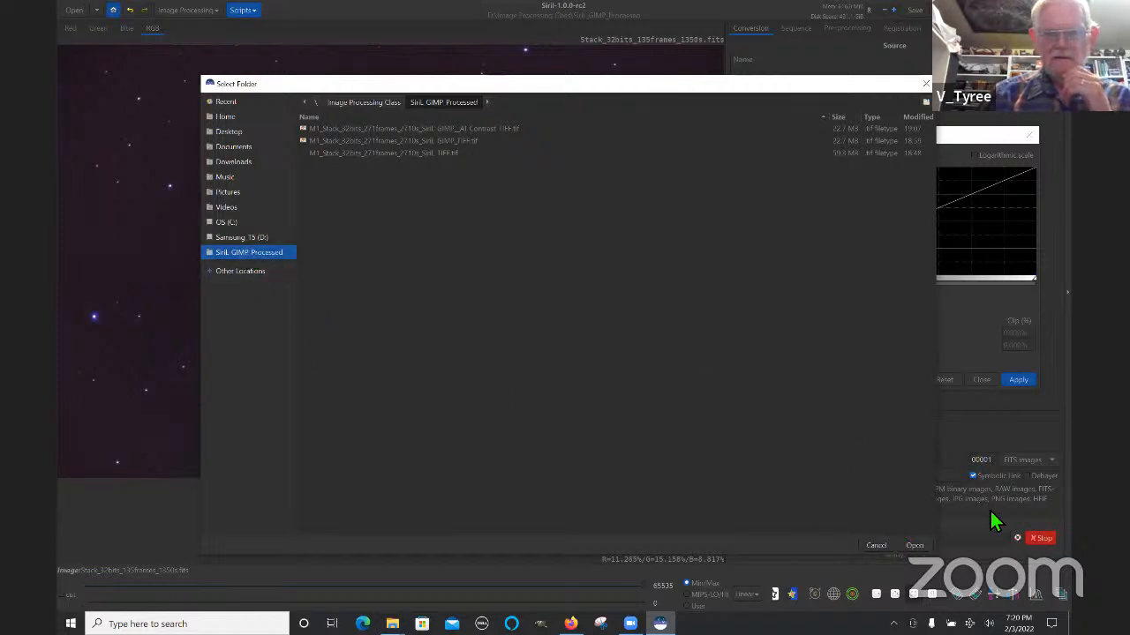
click(915, 544)
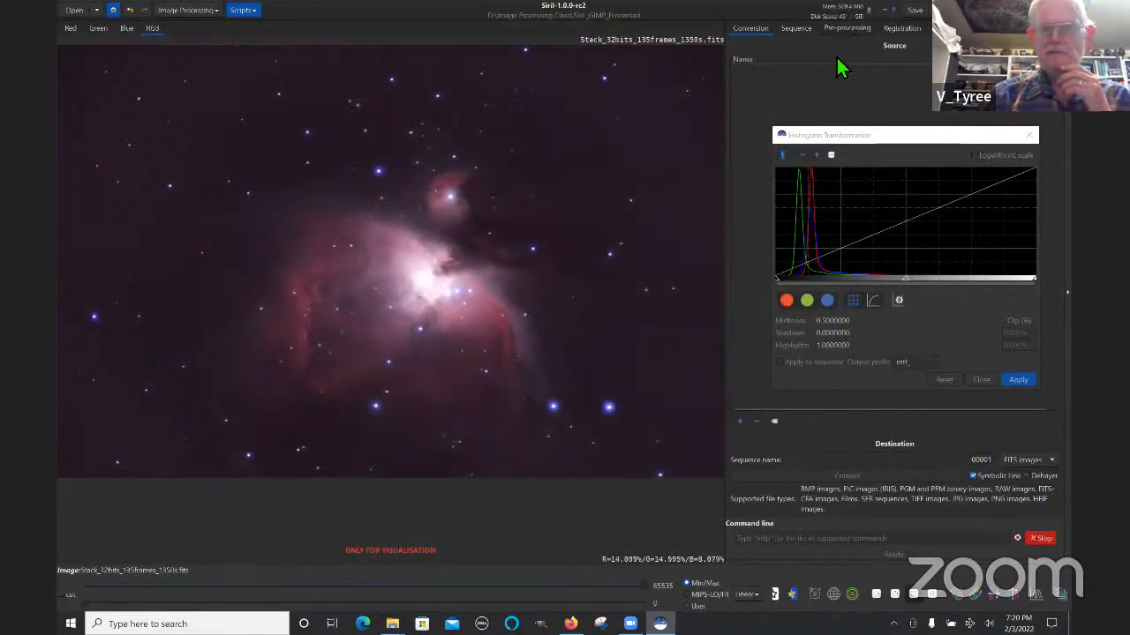
click(1029, 136)
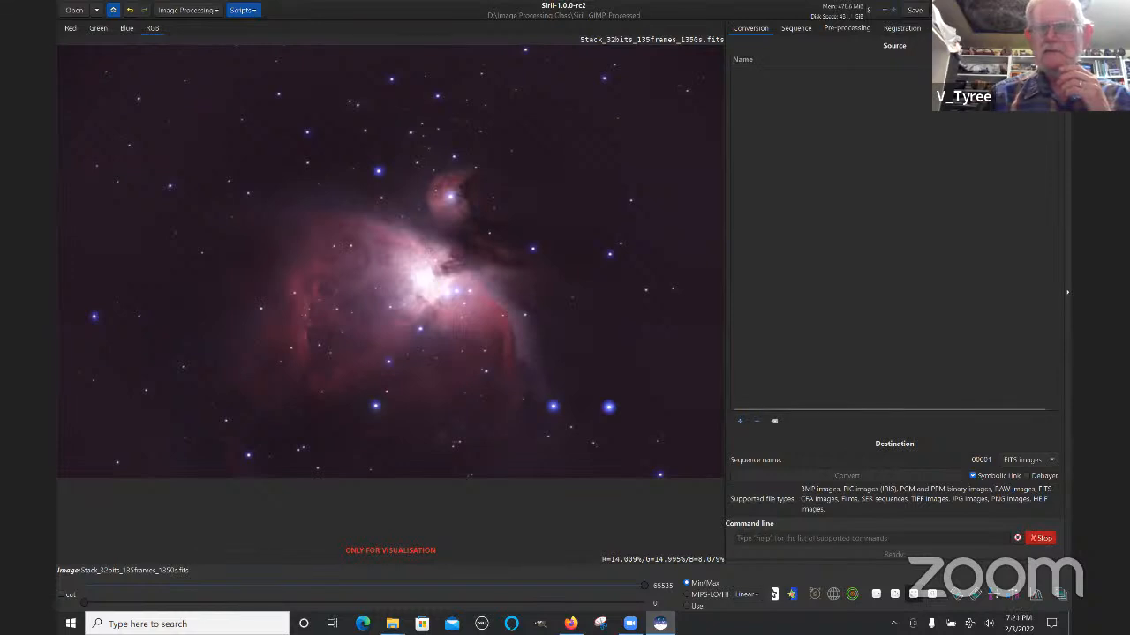
Step: Start saving the stretched image and name the file M42_Stack_32bits_135frames_1350s_SiriL-TIFF
click(937, 11)
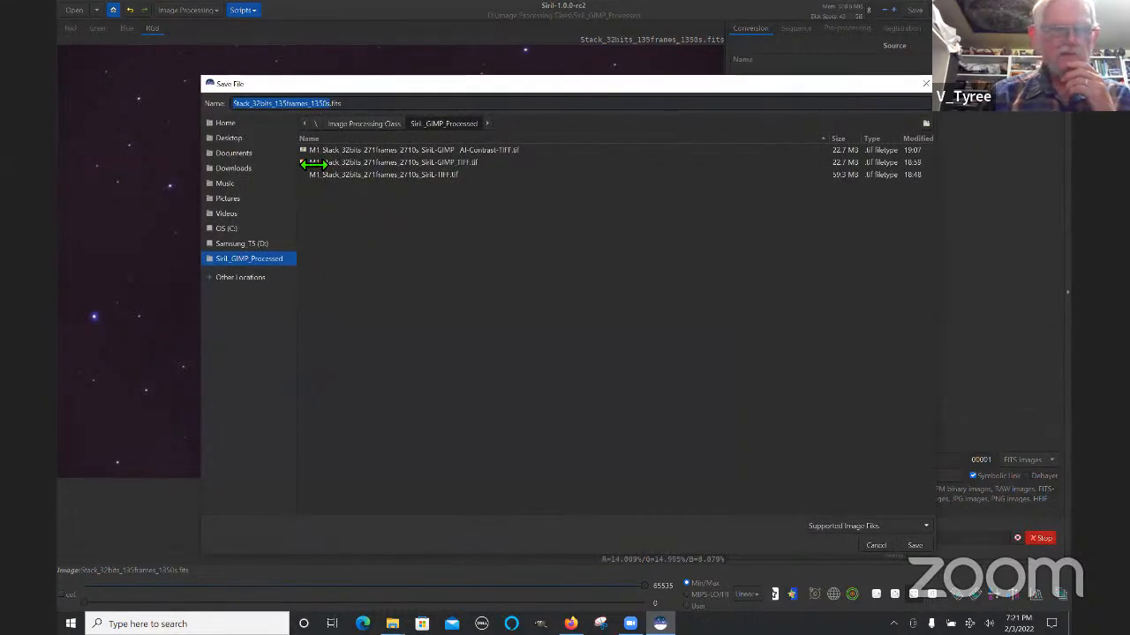
click(235, 104)
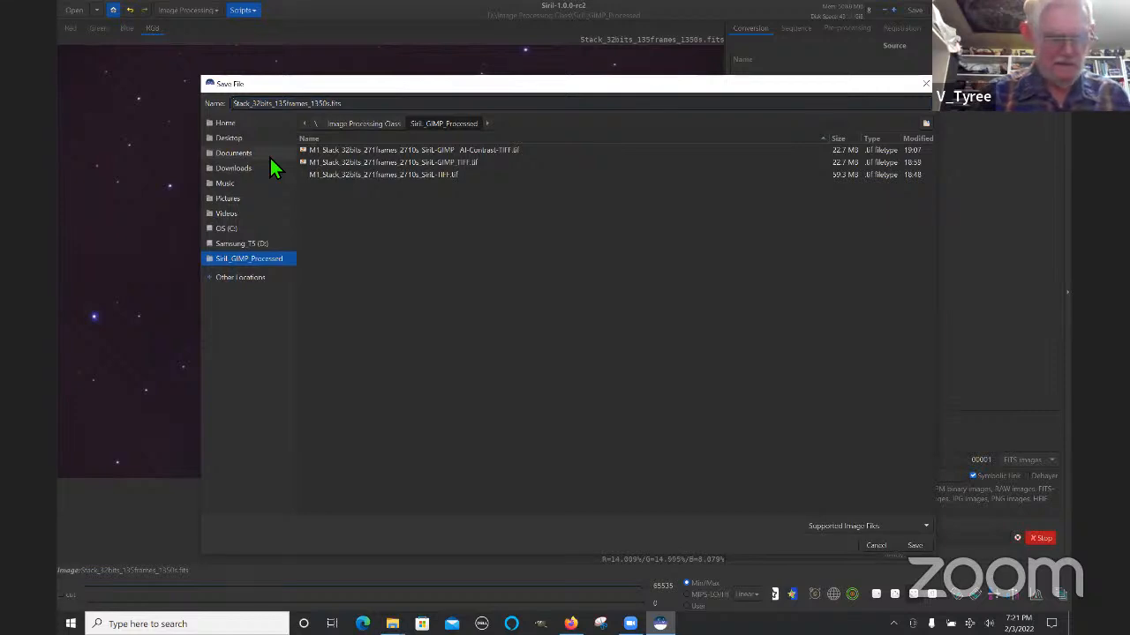
text(M)
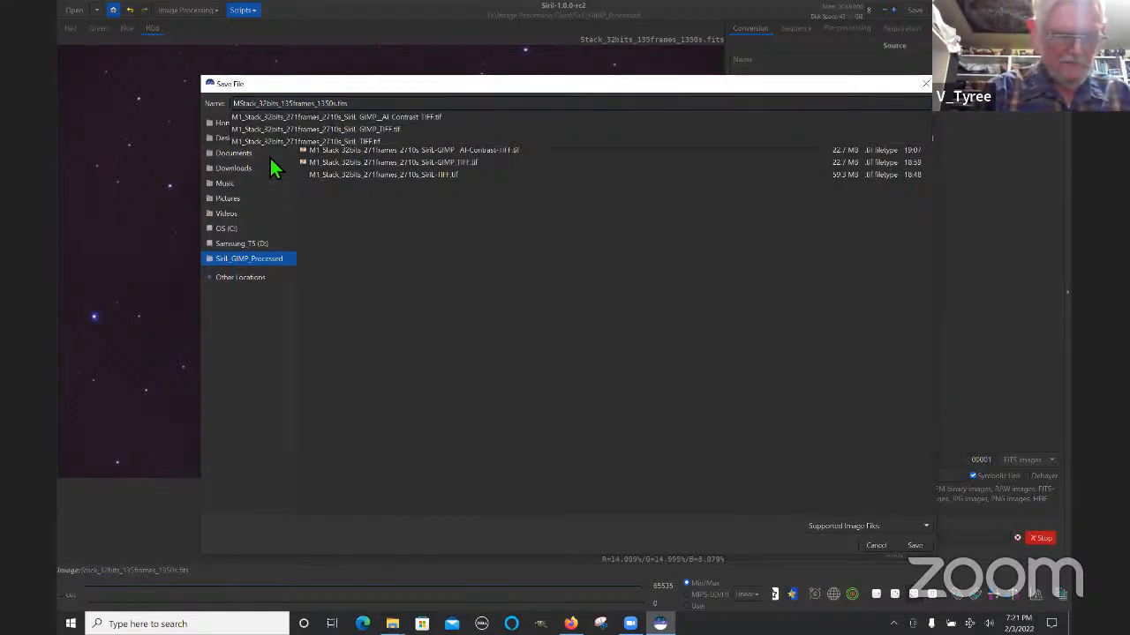
text(42_)
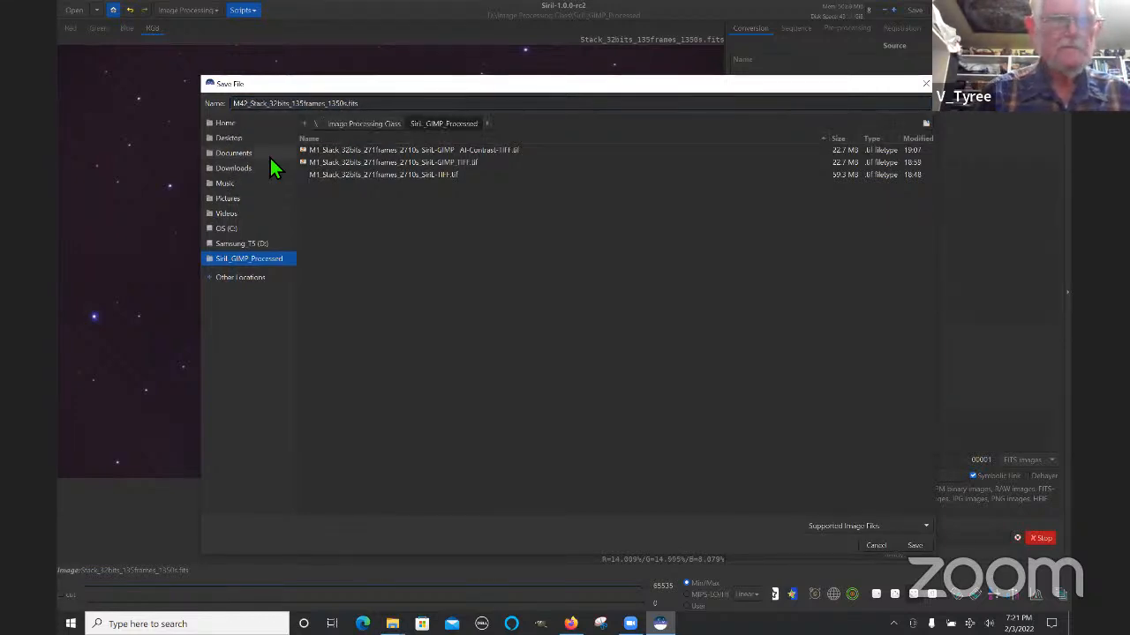
text(_)
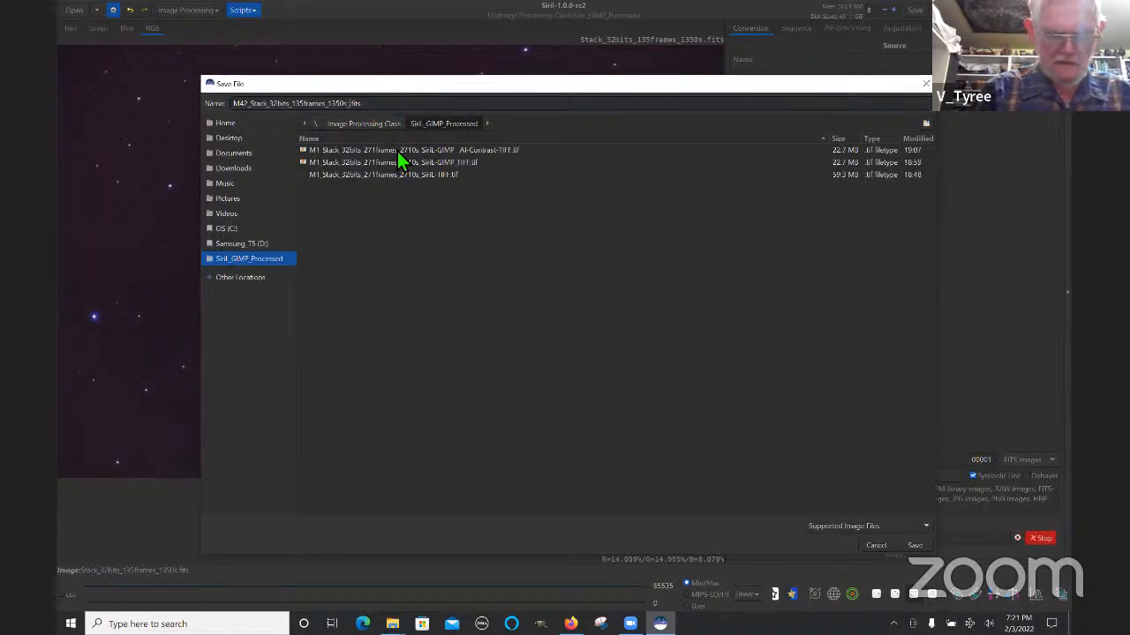
text(Siril)
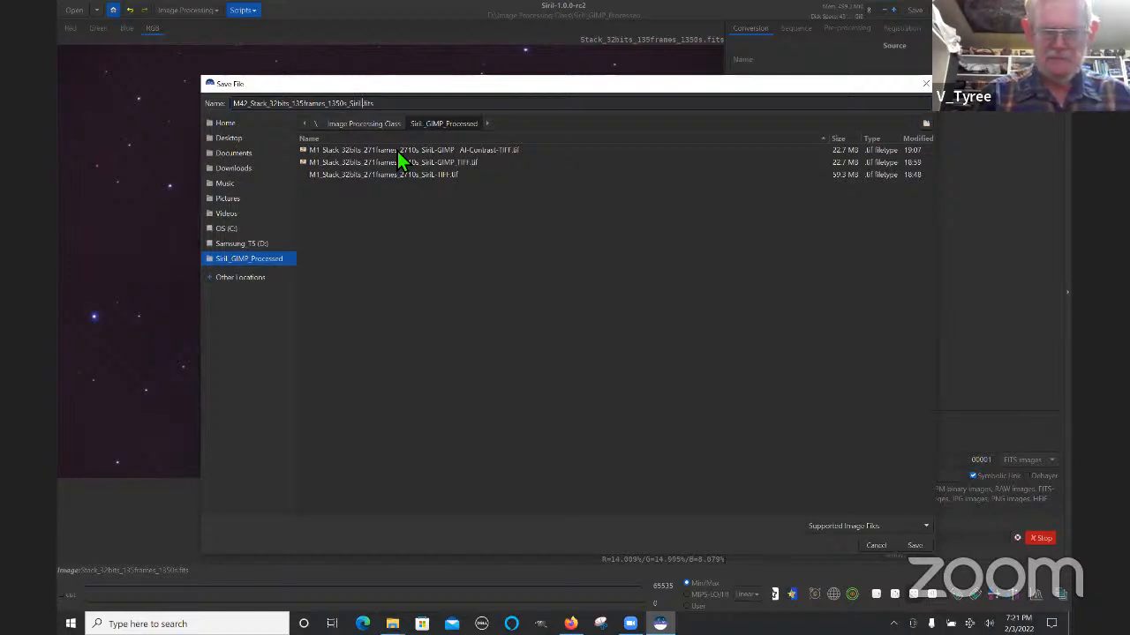
text(_Siril)
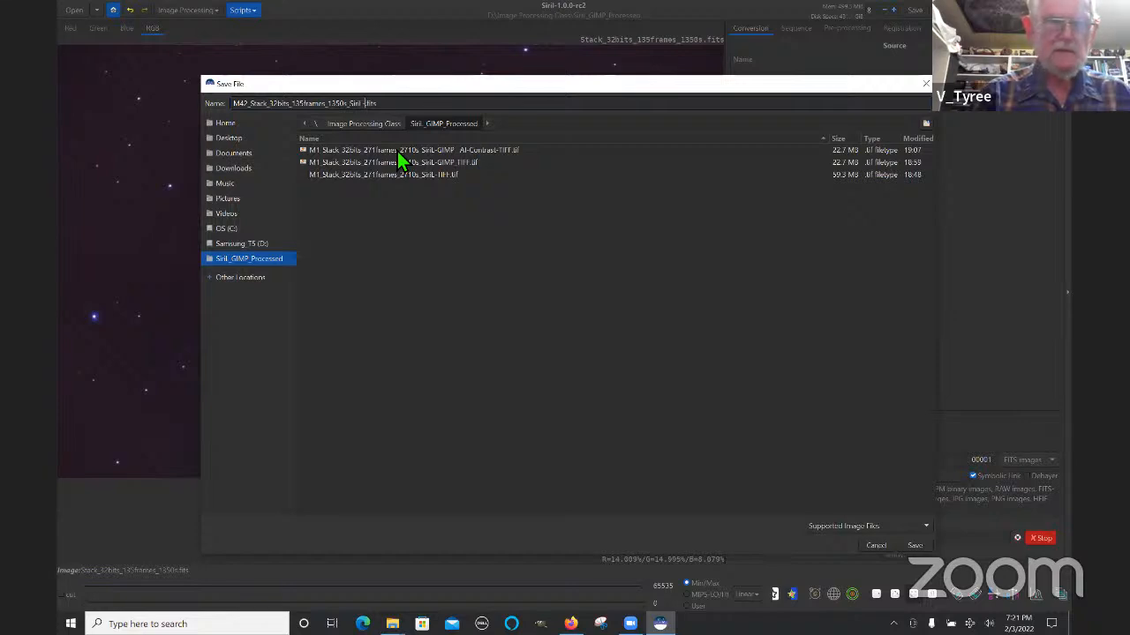
text(-TIFF)
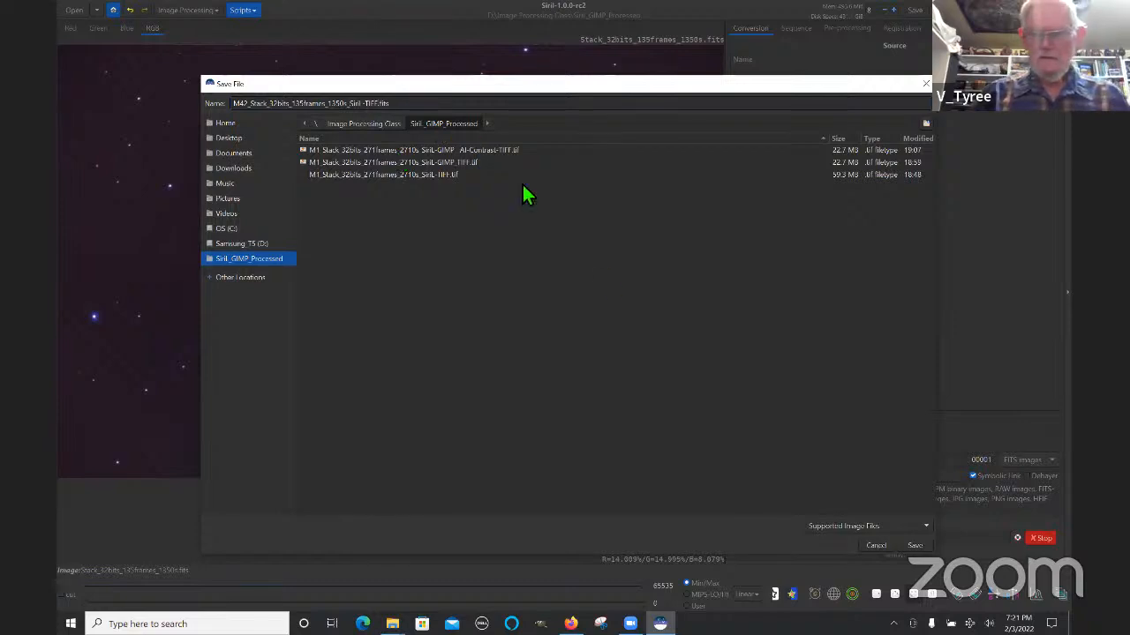
Step: Choose TIFF as the file type and save the image as 16-bit unsigned integer
click(881, 523)
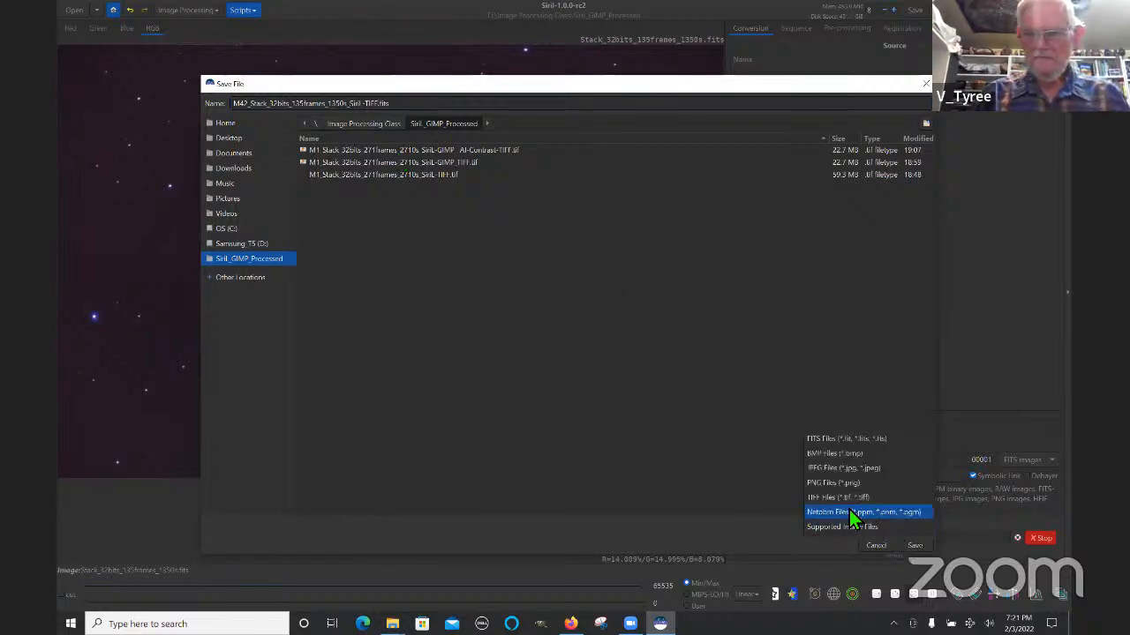
click(824, 495)
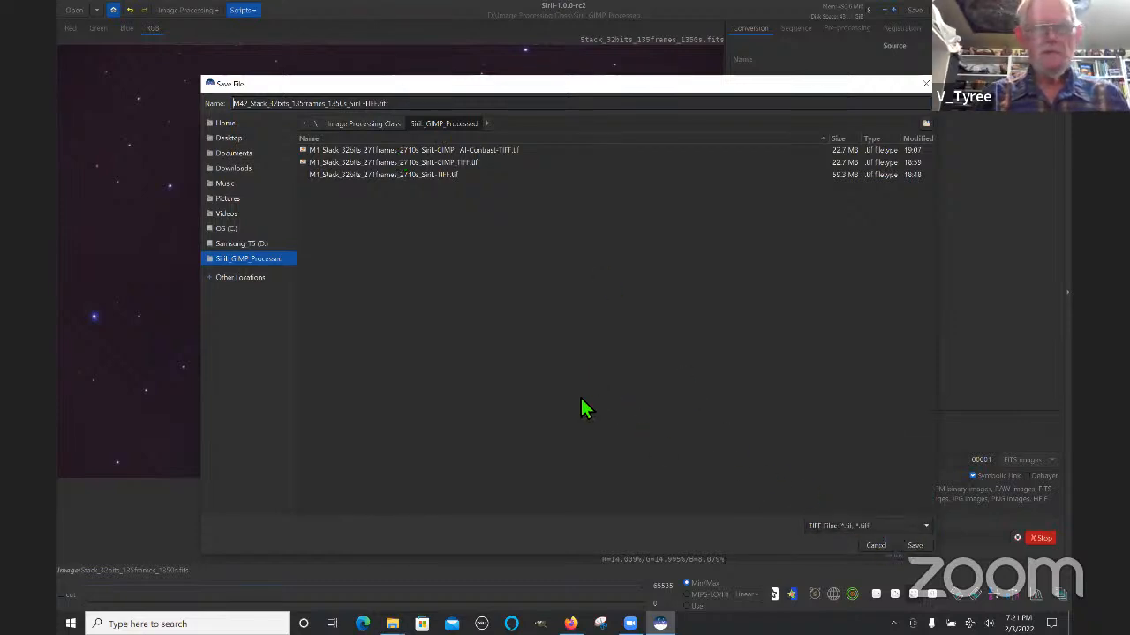
click(914, 545)
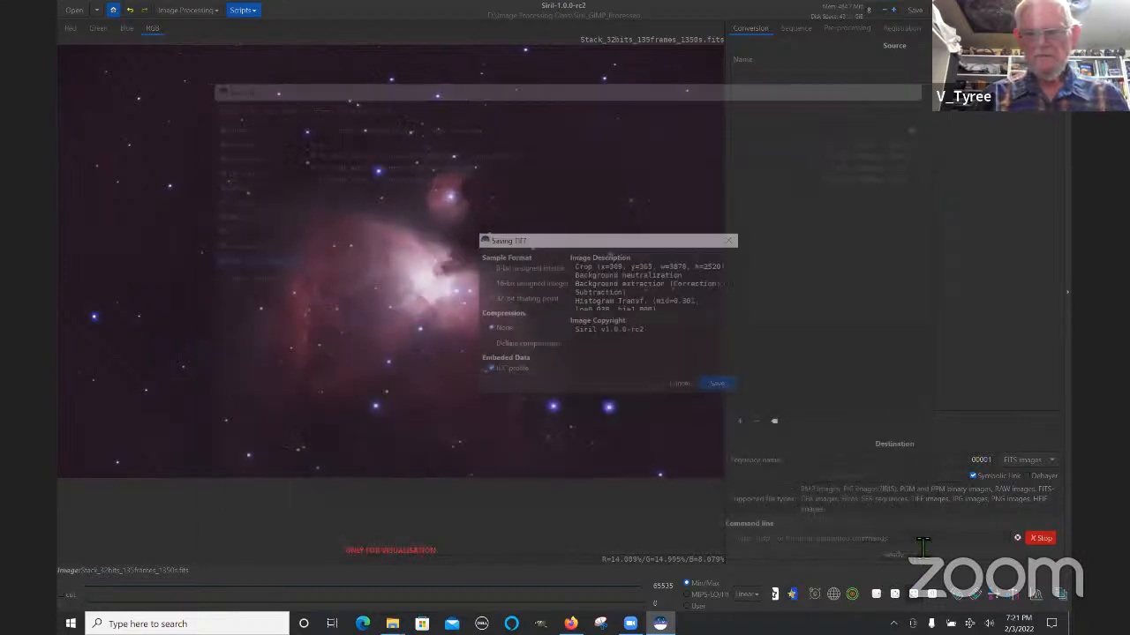
click(491, 282)
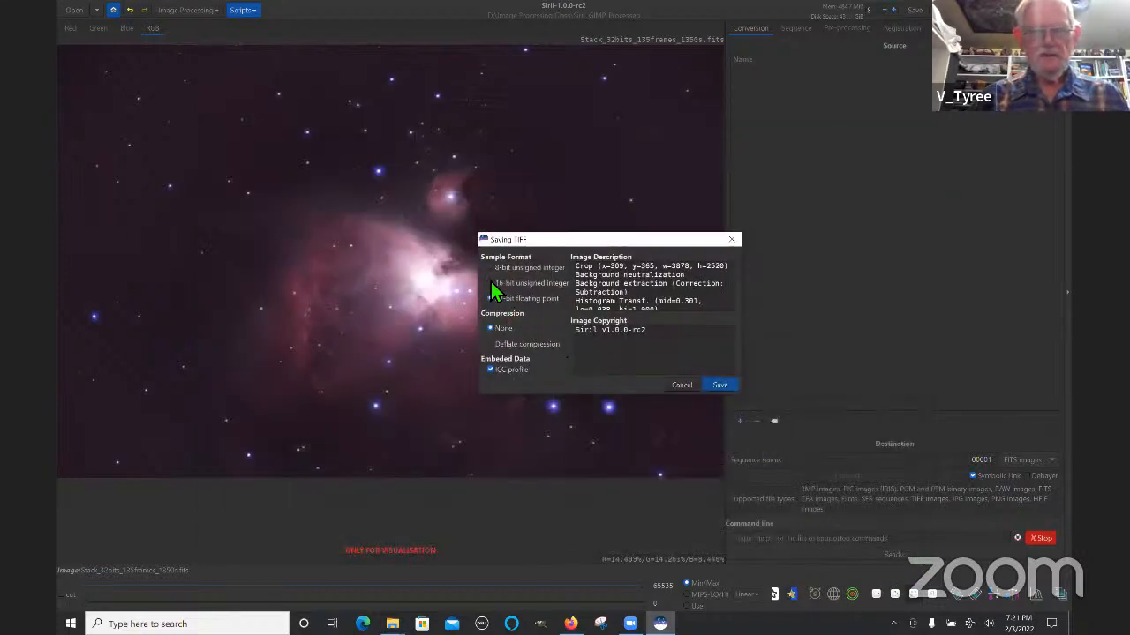
click(720, 386)
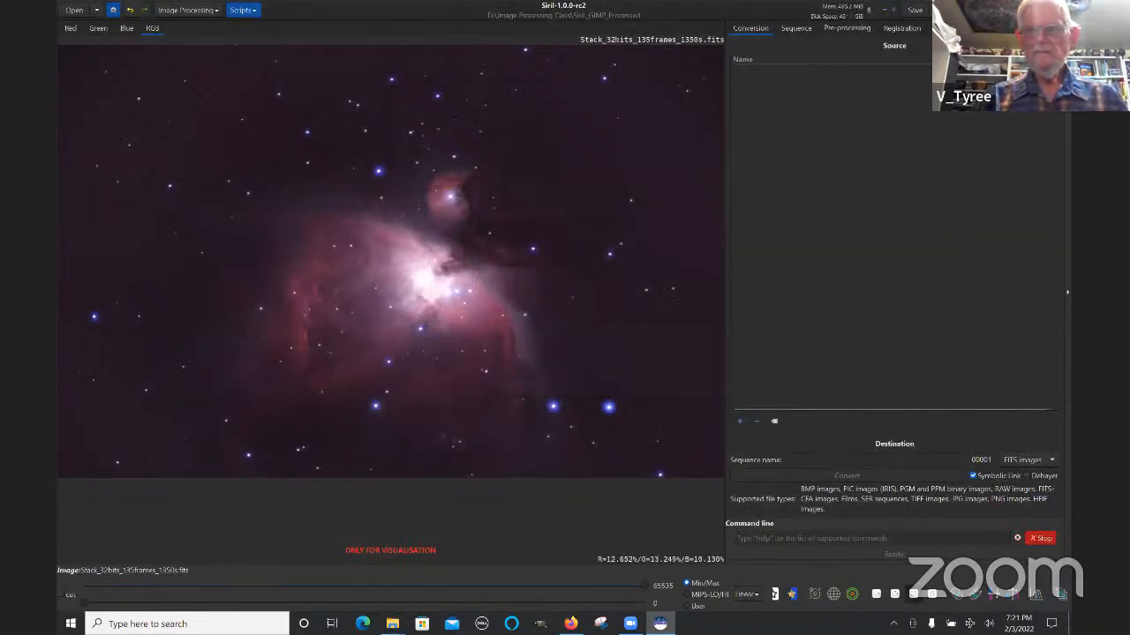
Step: Exit Siril and launch GIMP
click(1060, 10)
click(602, 350)
click(542, 625)
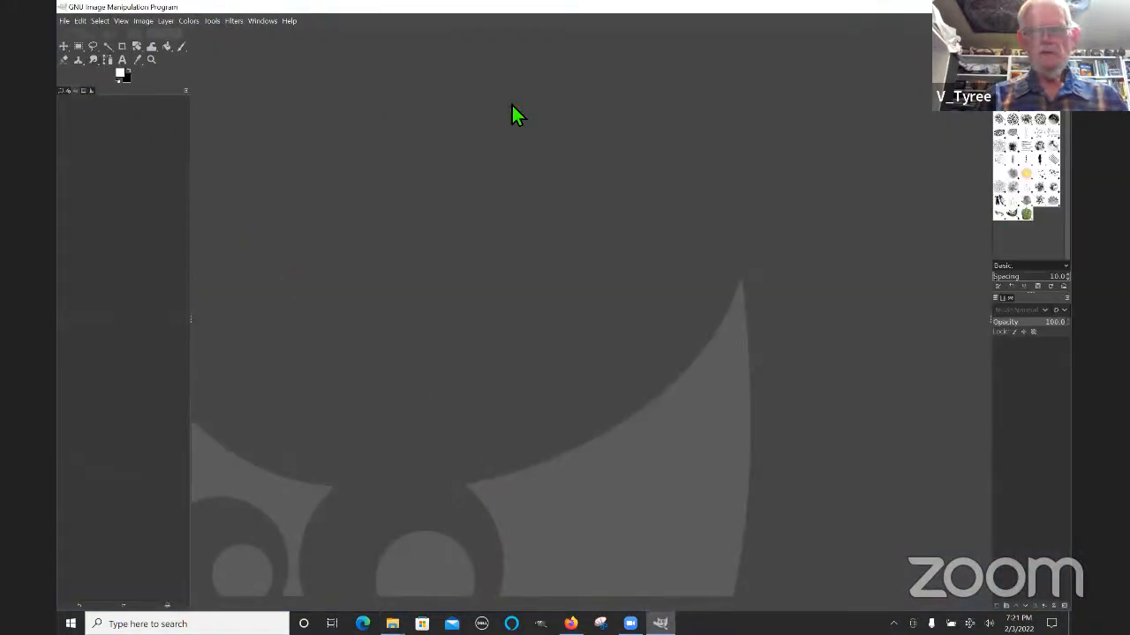
Step: Open M42_Stack_32bits_135frames_1350s_SiriL-TIFF.tif from the SiriL_GIMP_Processed folder and convert it to the GIMP built-in sRGB profile
click(64, 21)
click(71, 64)
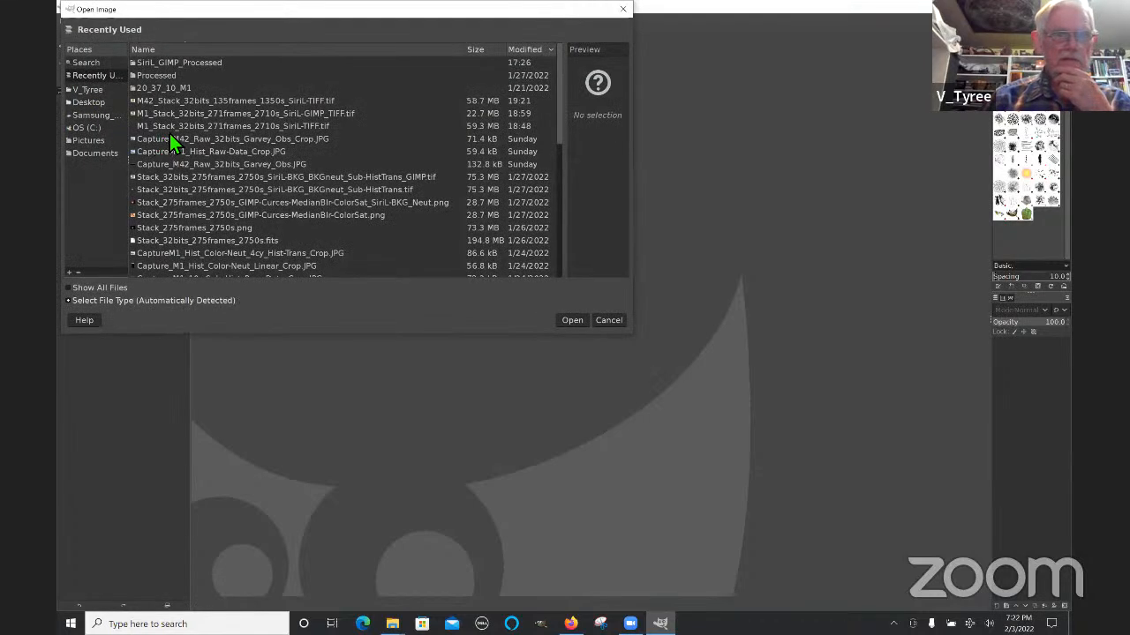
click(181, 61)
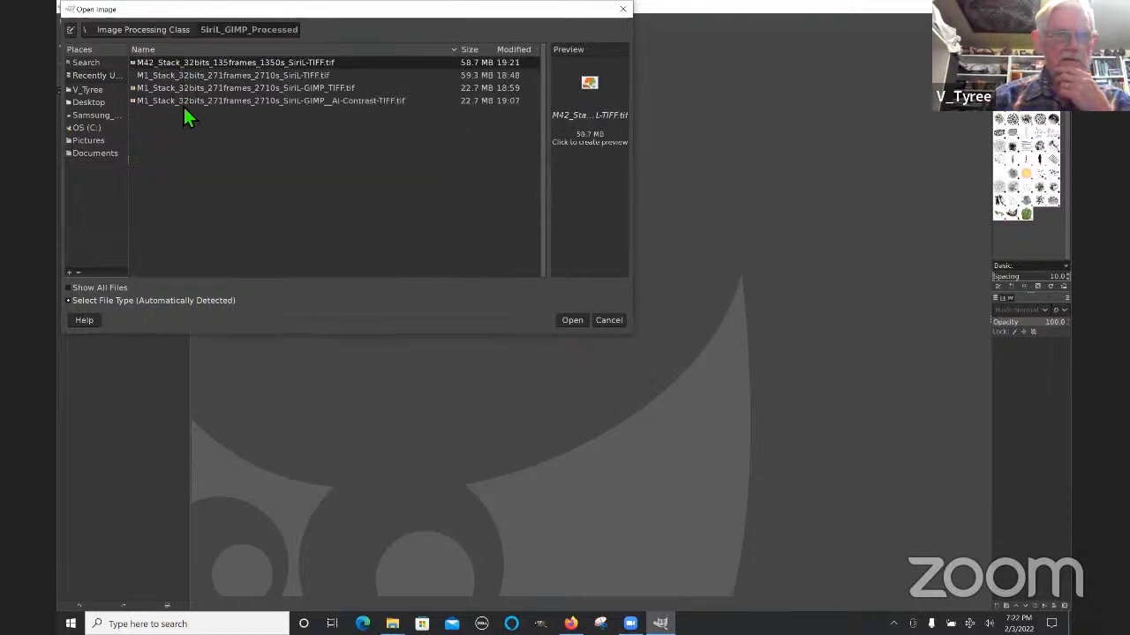
click(569, 318)
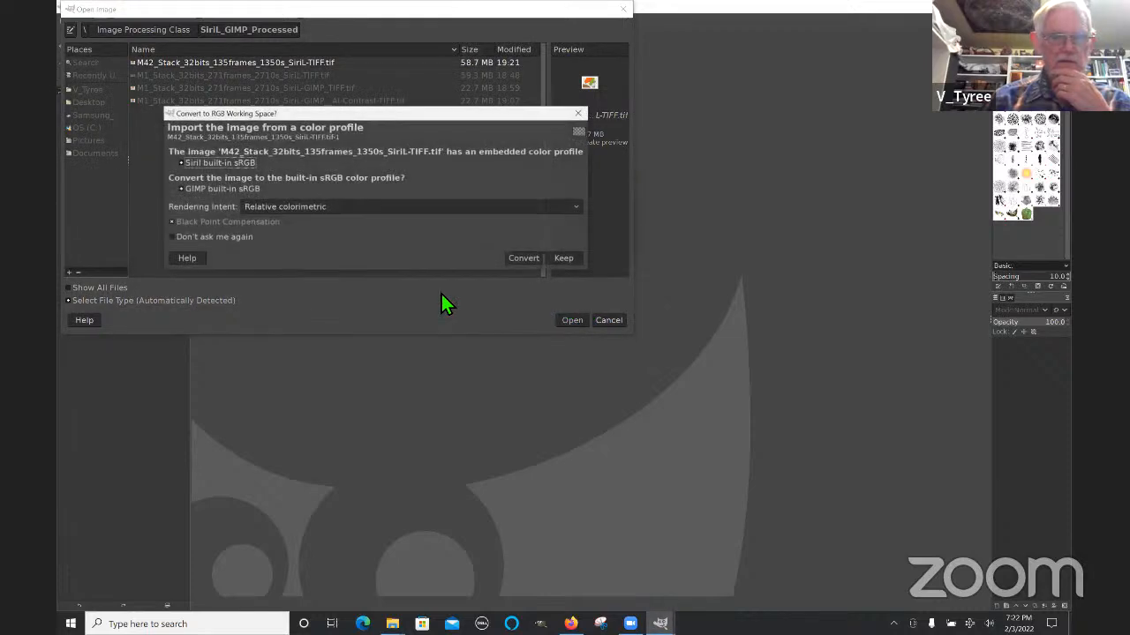
click(535, 259)
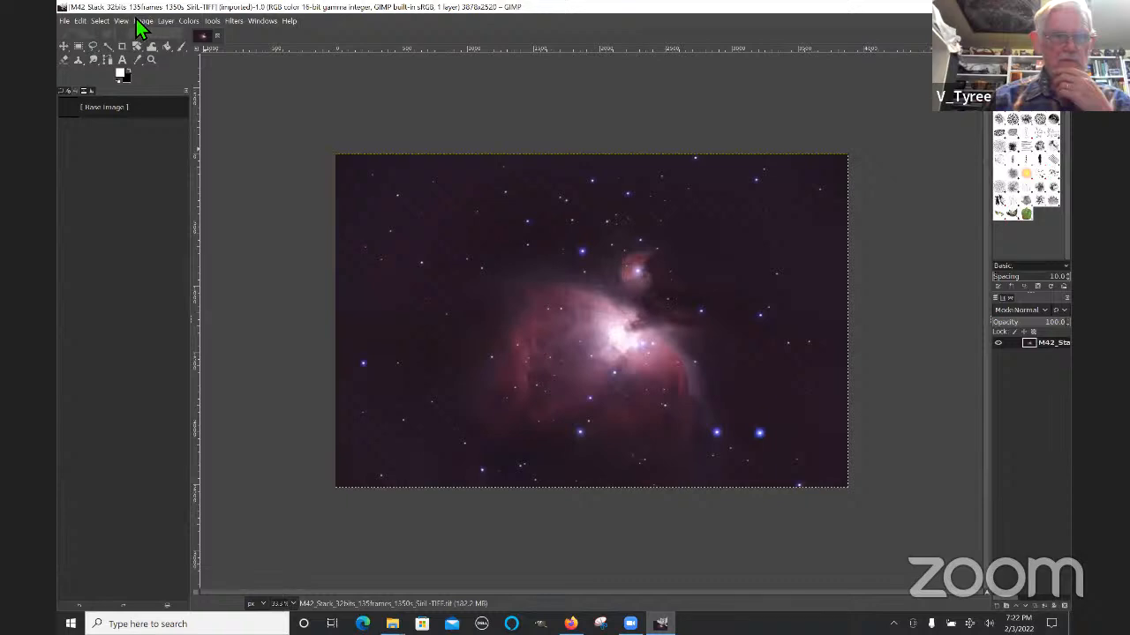
Step: Start a Curves adjustment on the full image and move the Value channel's black point to input 8.26, output 0
click(122, 21)
mouse_move(154, 74)
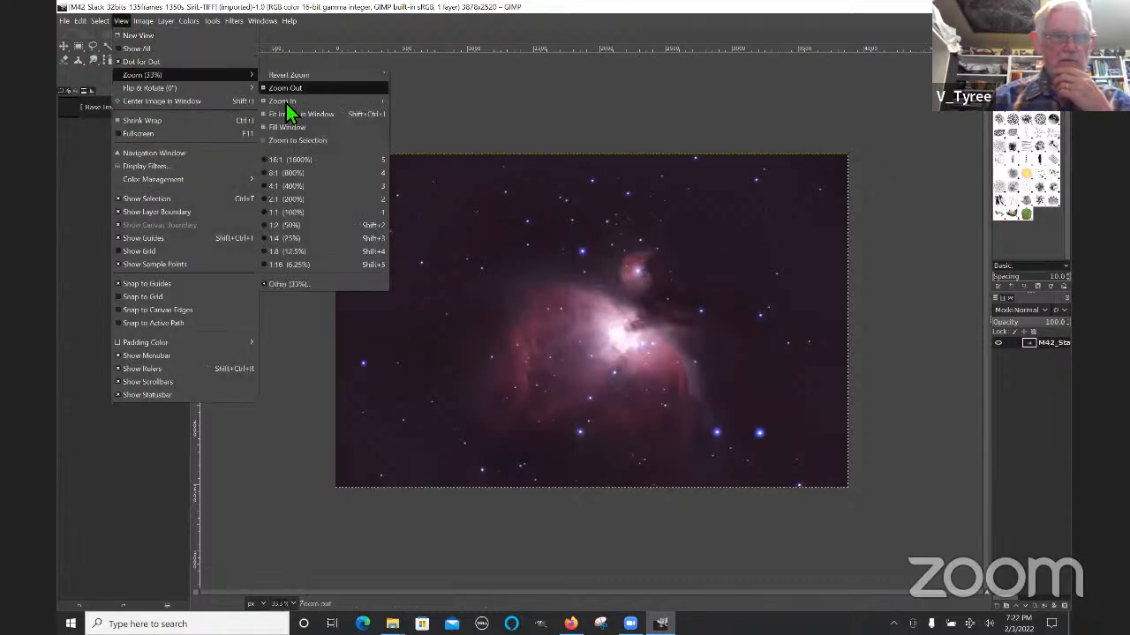
click(297, 114)
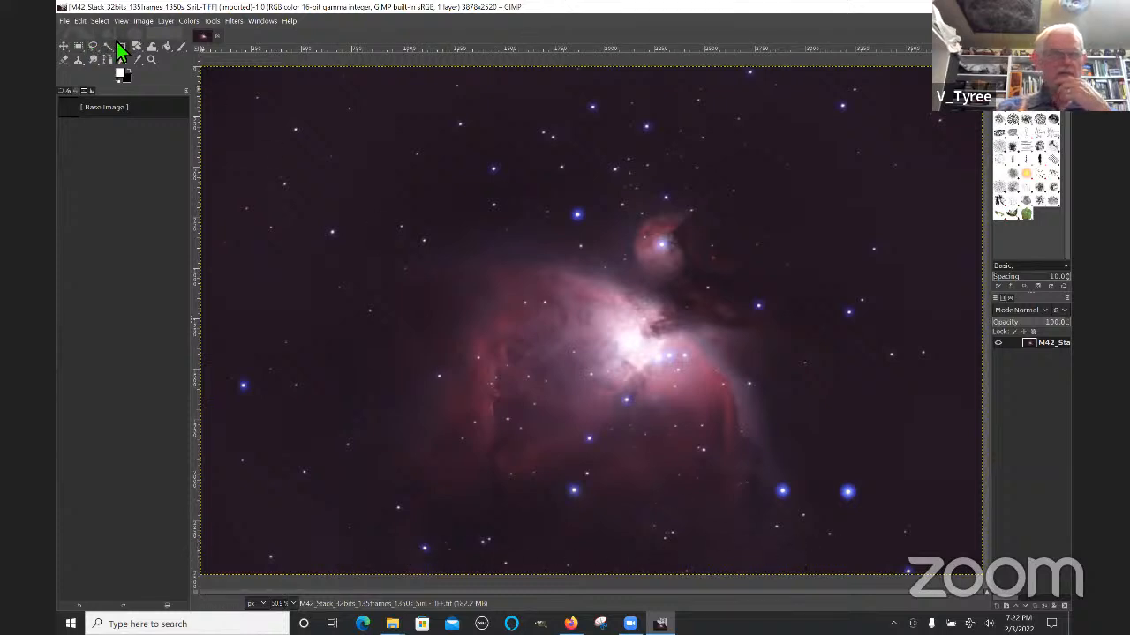
click(189, 21)
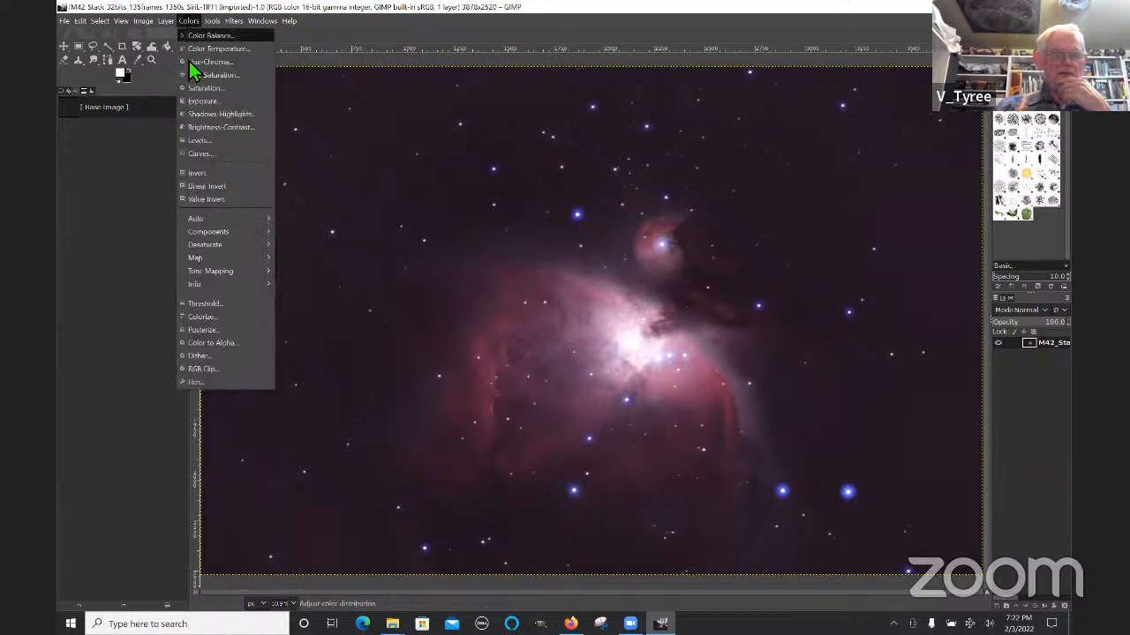
click(199, 154)
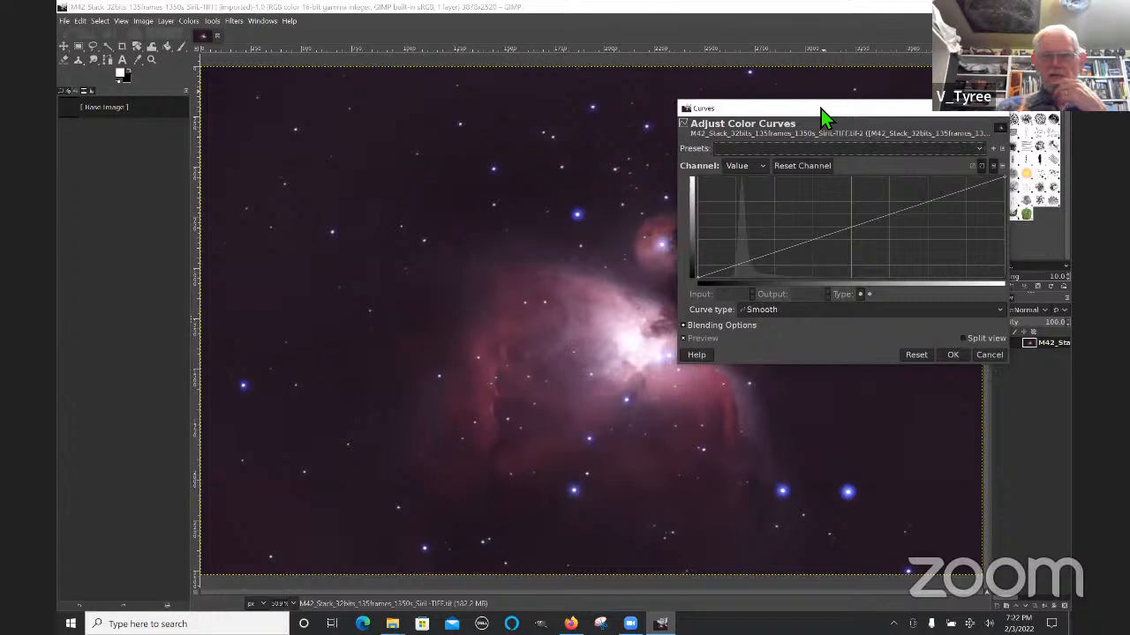
drag(821, 109, 918, 49)
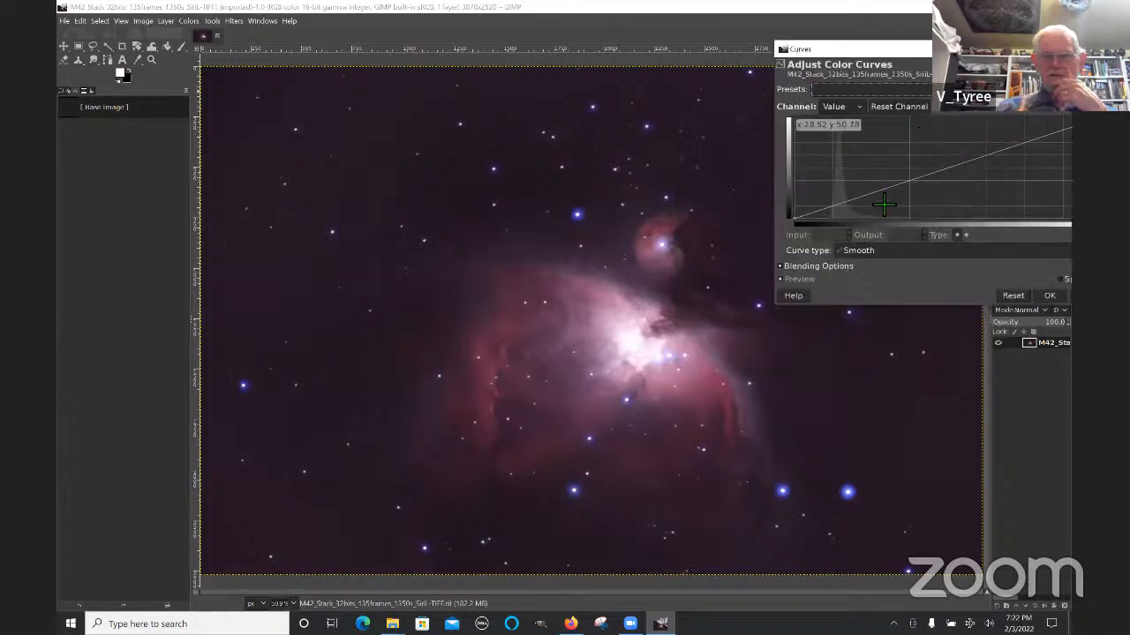
click(810, 221)
drag(810, 222, 830, 231)
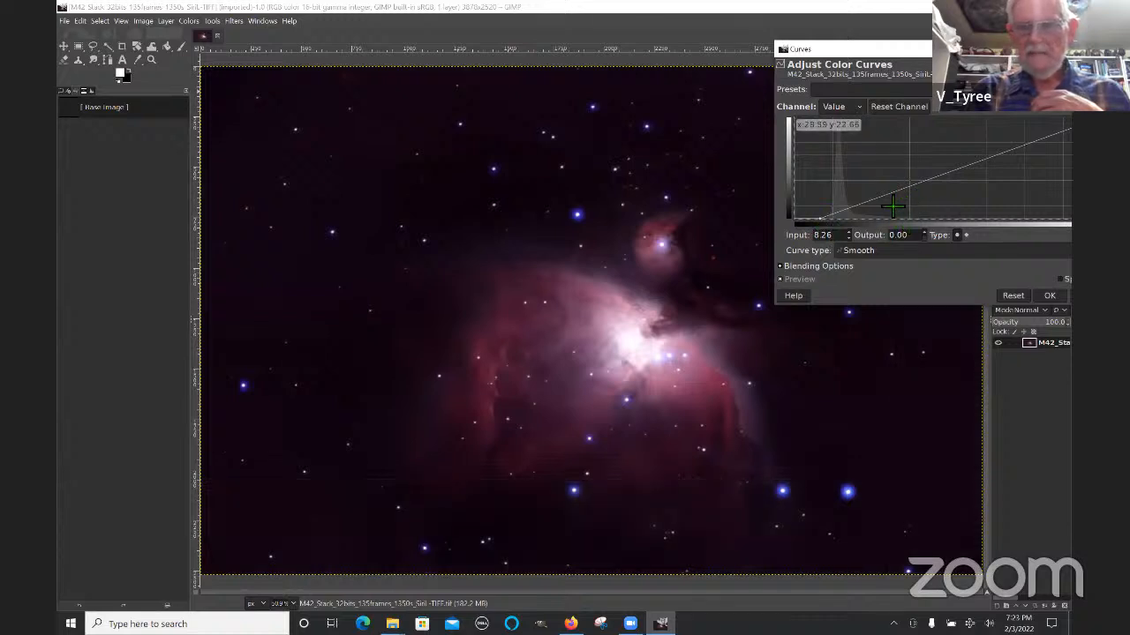
Step: Raise the Value curve's lower midtones to about input 25.81, output 35.55, compare with the original, and apply the curve
click(886, 207)
drag(884, 207, 881, 192)
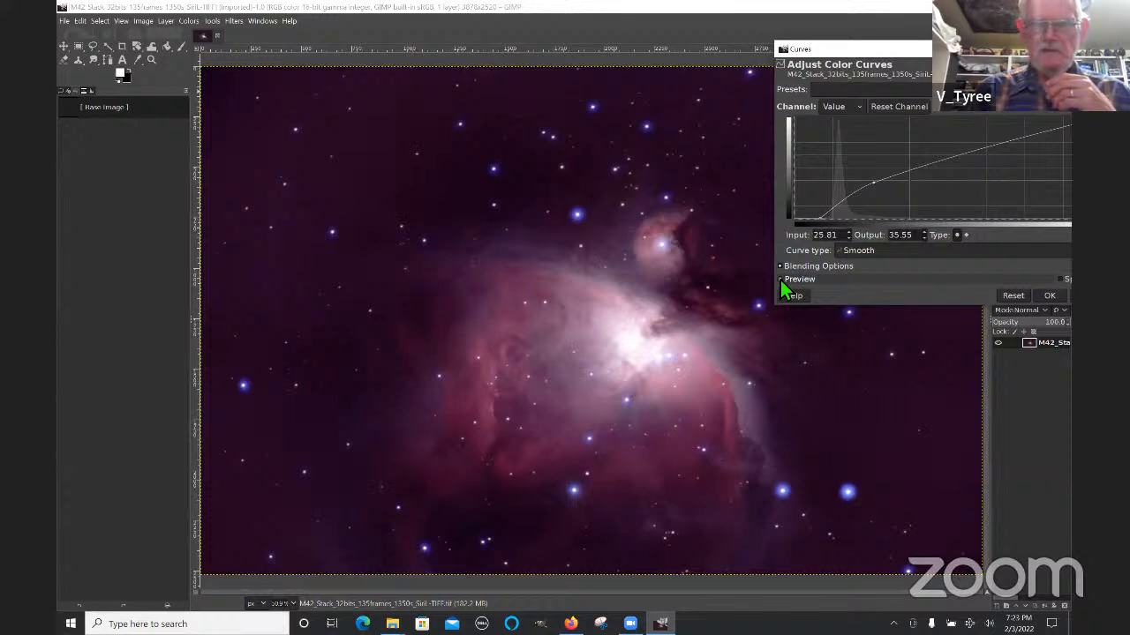
click(780, 280)
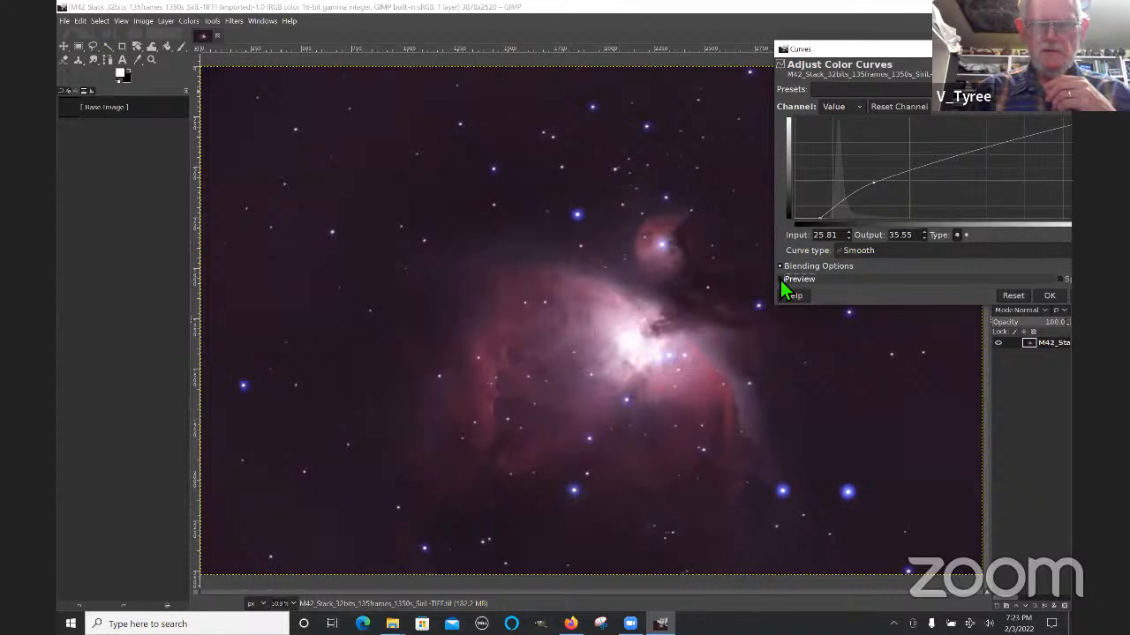
click(780, 280)
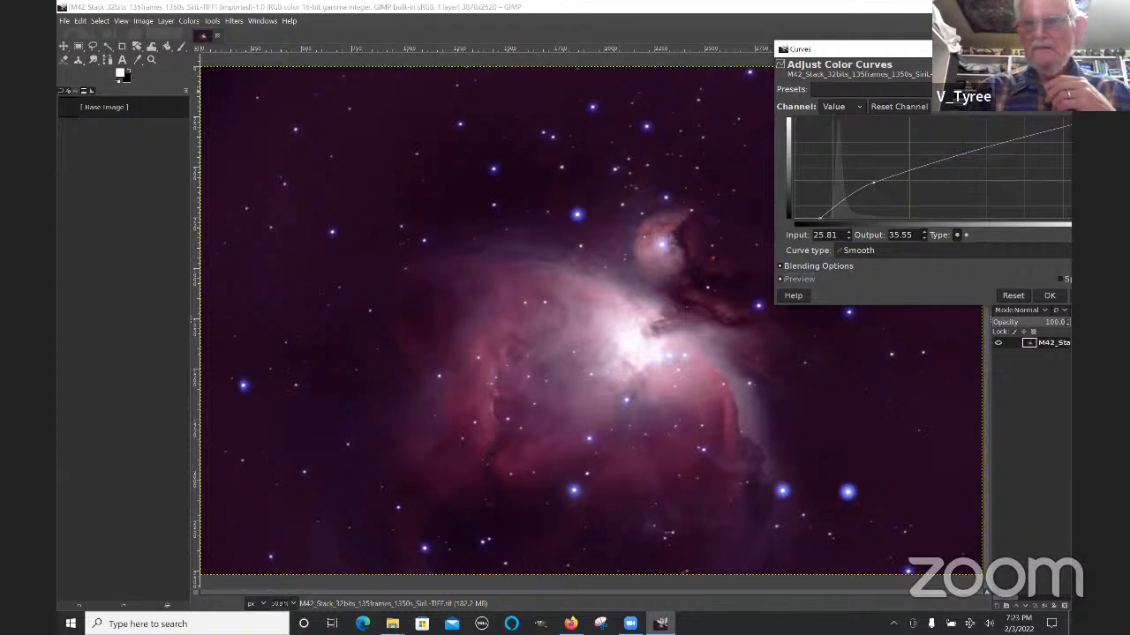
drag(865, 54, 737, 52)
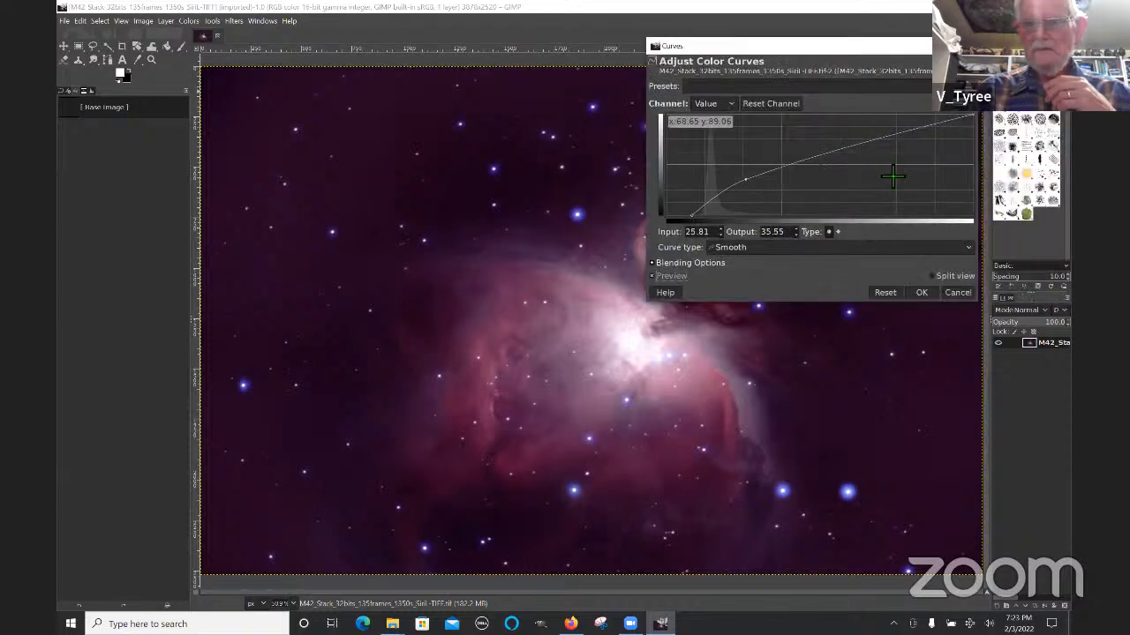
click(921, 293)
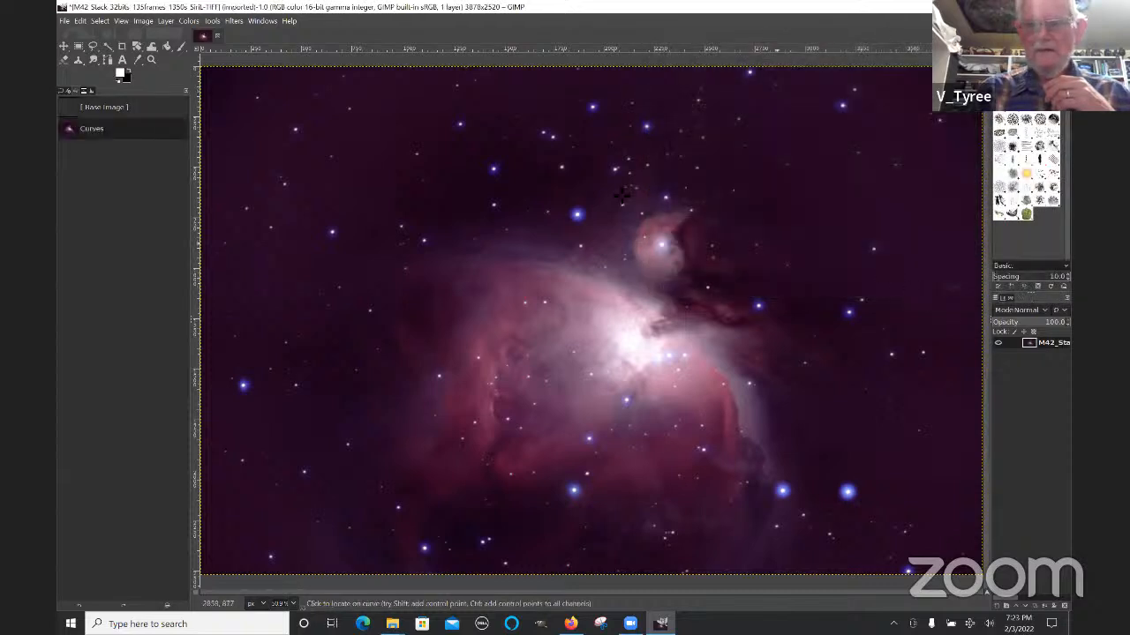
Step: Inspect the background noise at 200% zoom and apply a Median Blur with circular neighborhood, radius 3 and percentile 50
click(191, 22)
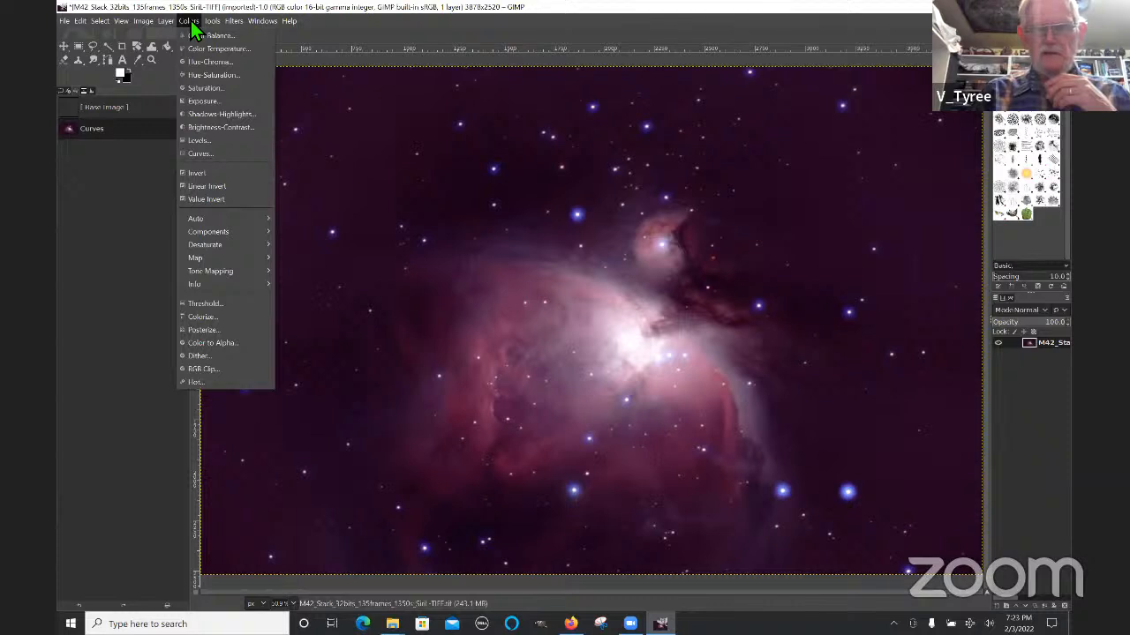
click(323, 25)
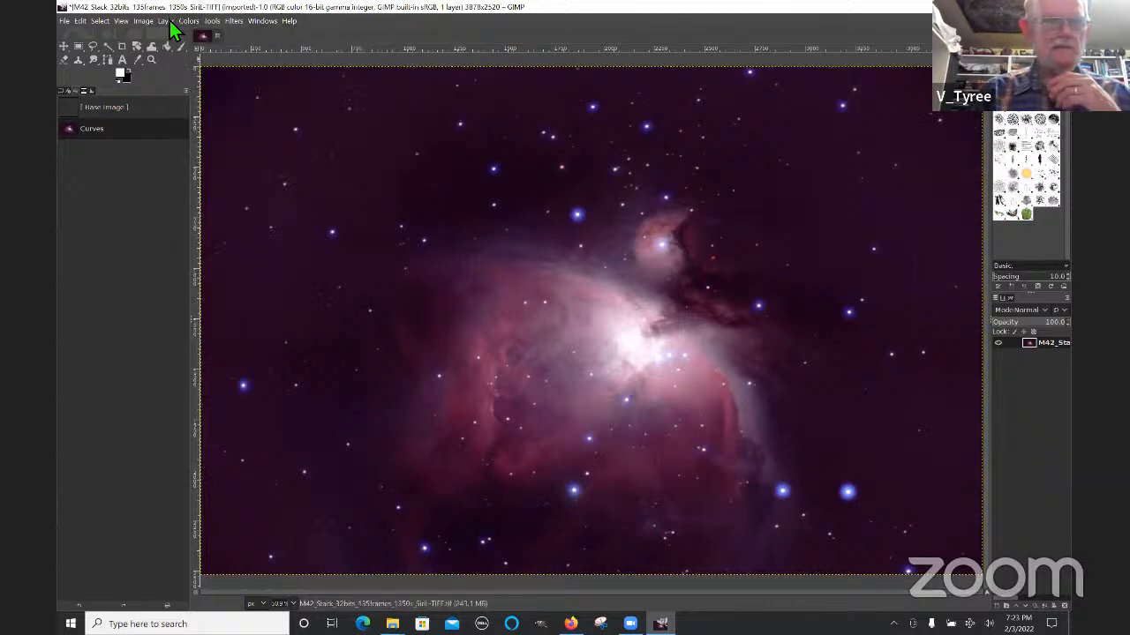
click(121, 24)
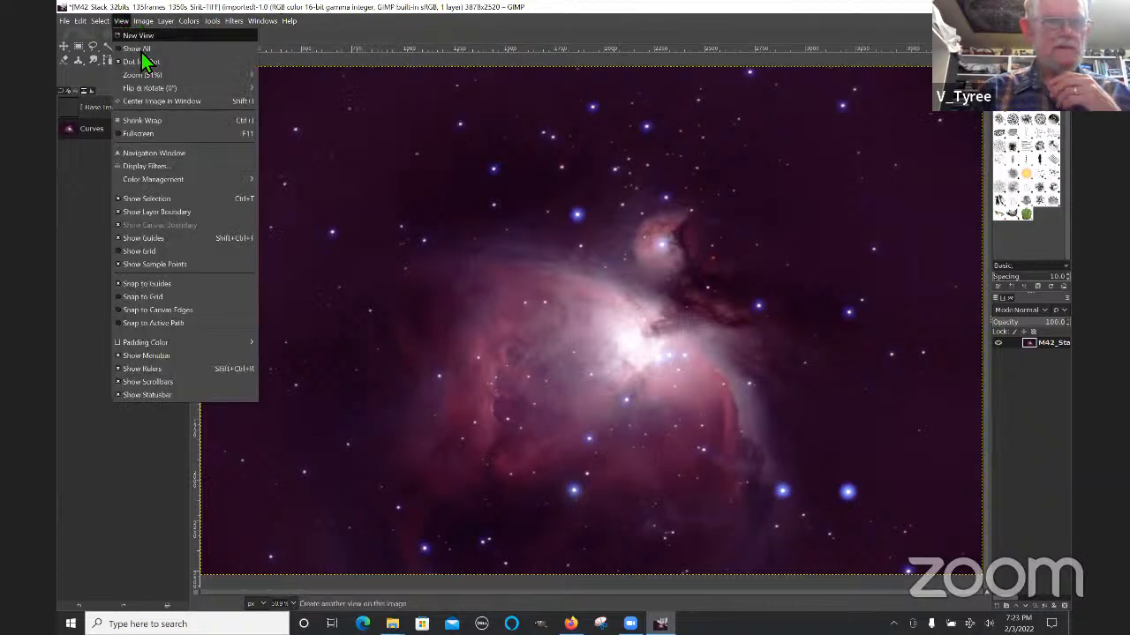
mouse_move(146, 75)
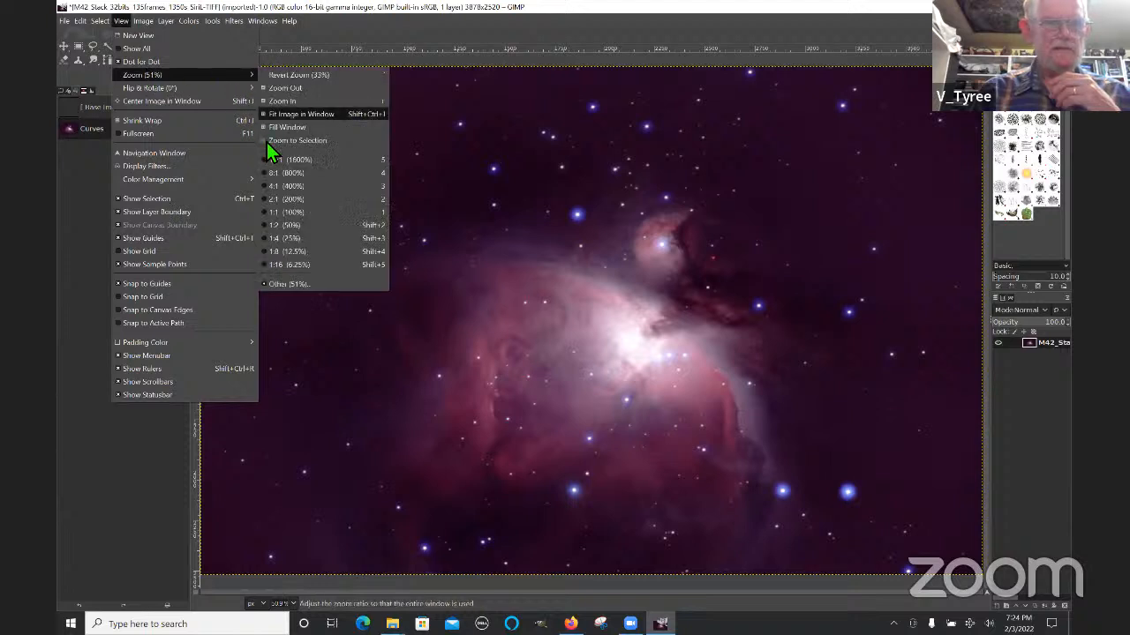
click(291, 200)
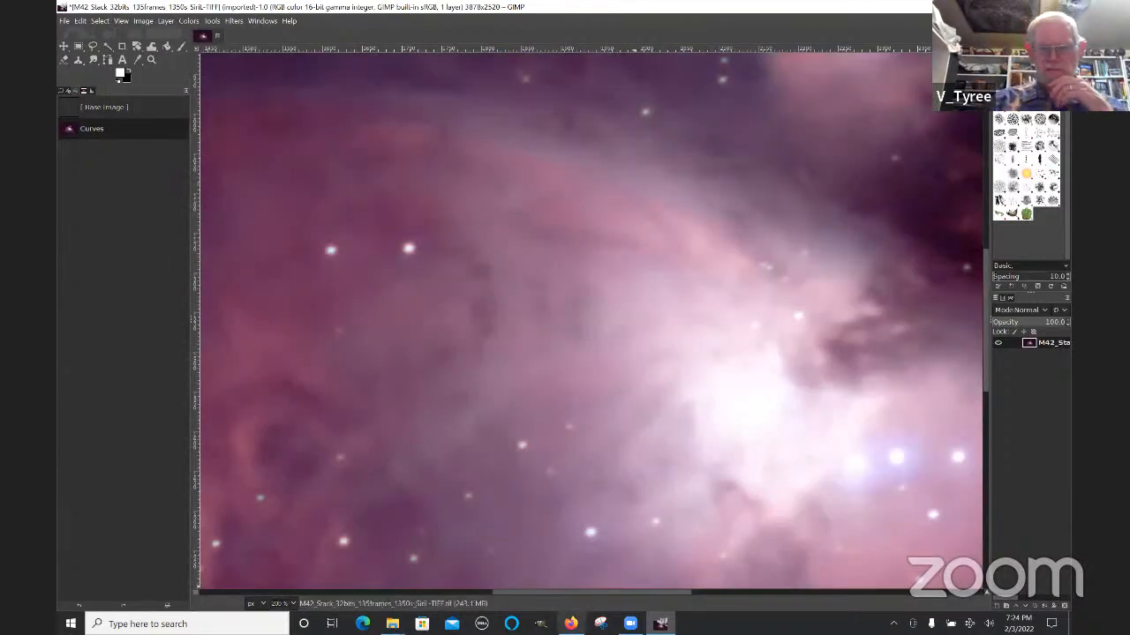
drag(582, 591, 436, 600)
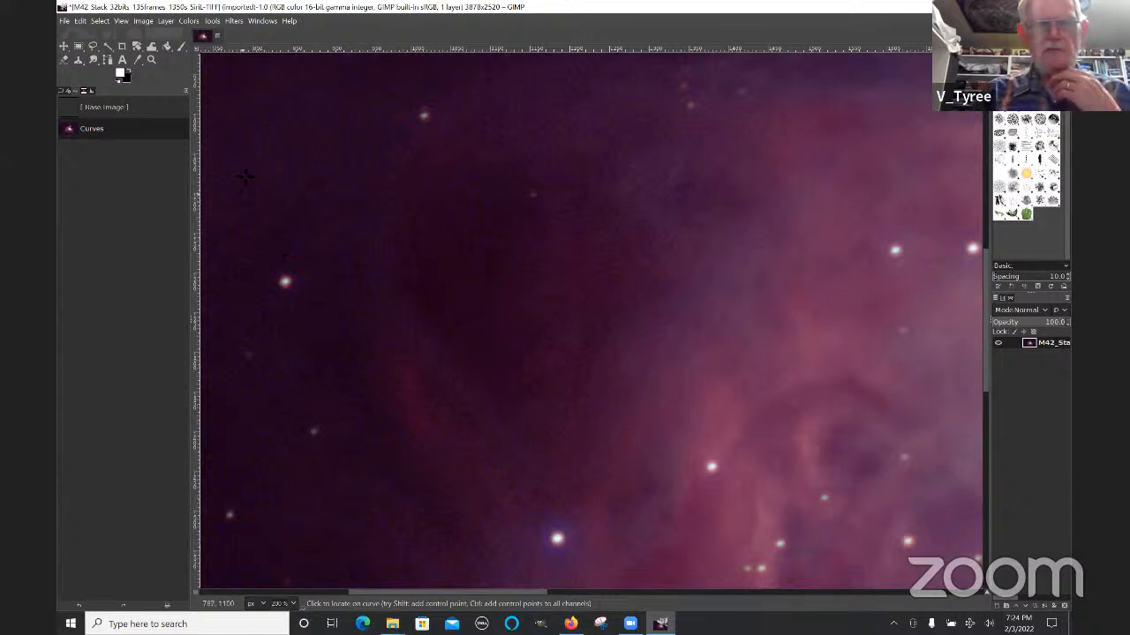
click(233, 21)
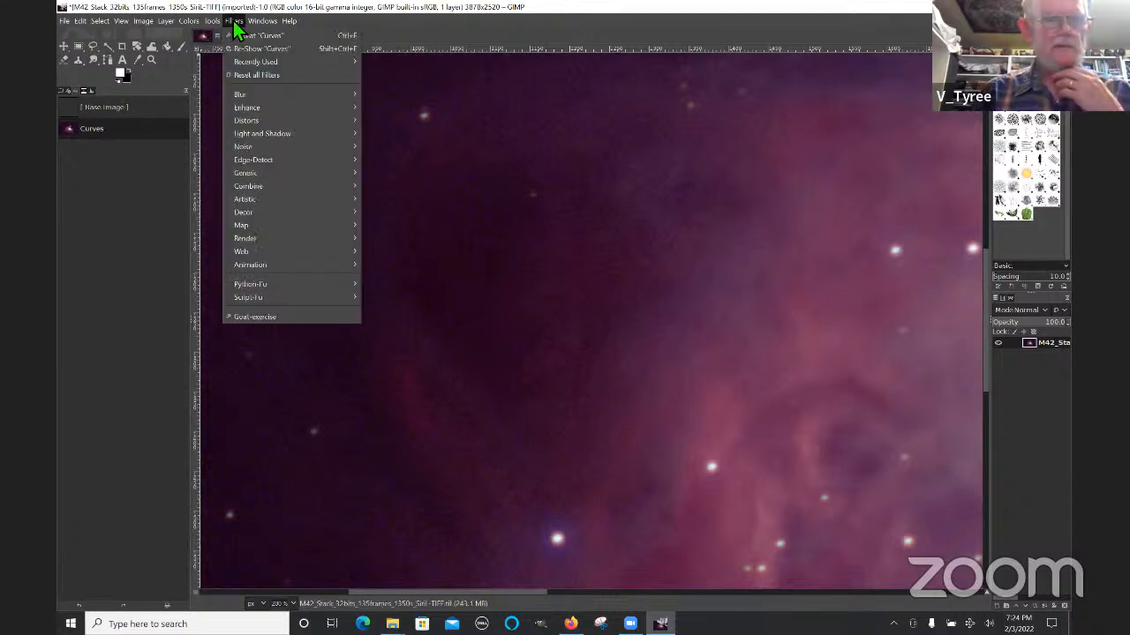
mouse_move(248, 94)
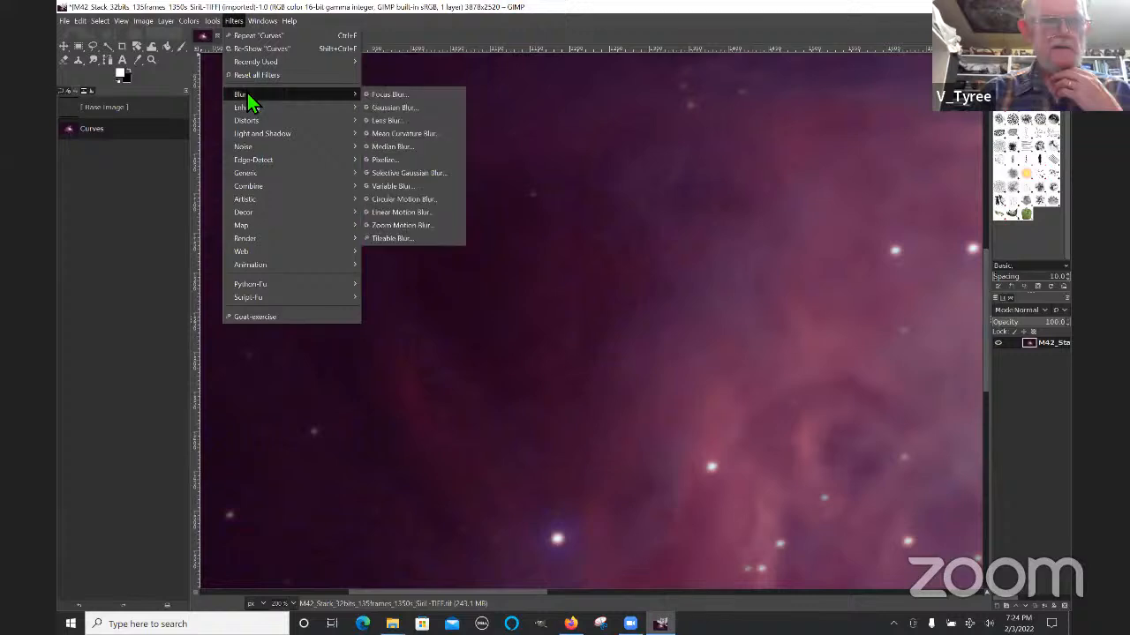
click(402, 150)
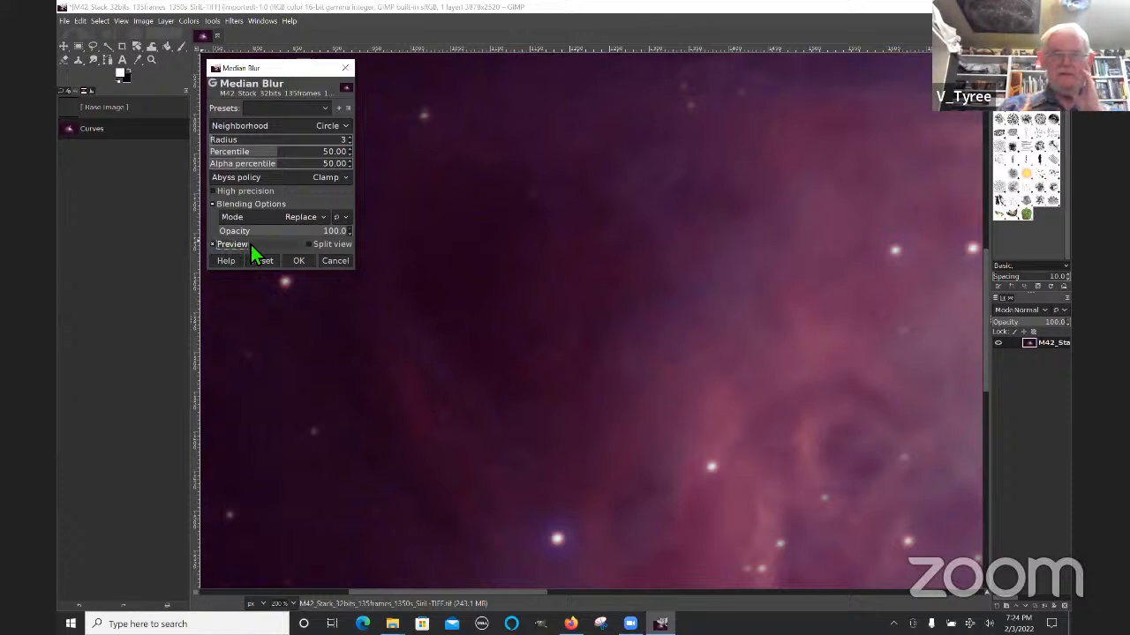
click(296, 261)
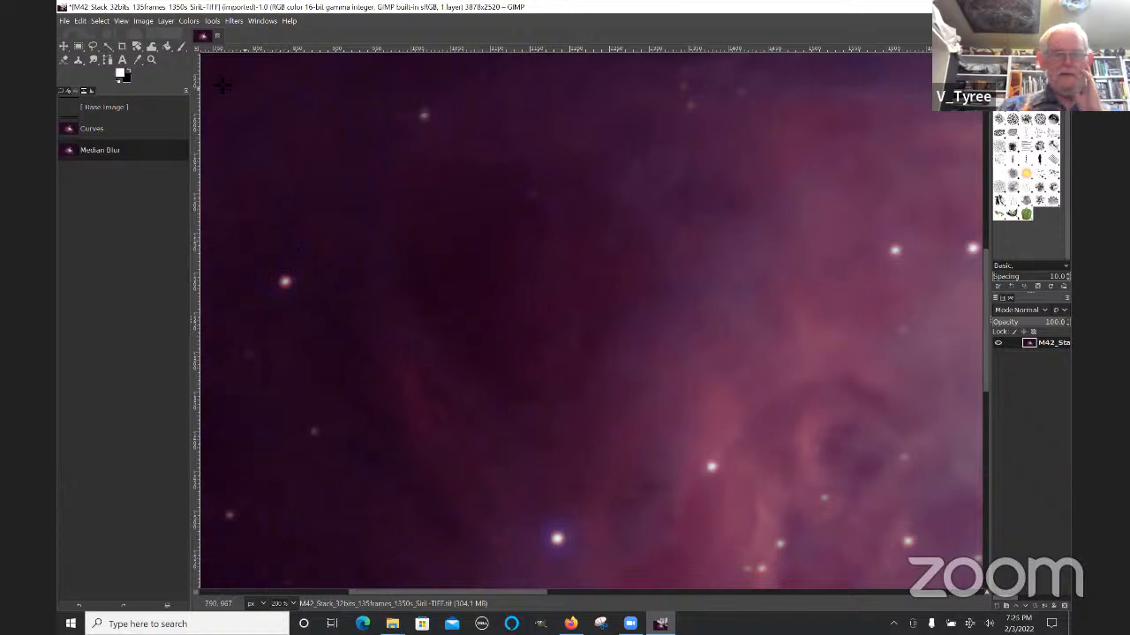
Step: Darken the background with Levels by raising the Value channel's low input to 7.80, compare with the original, and apply
click(119, 22)
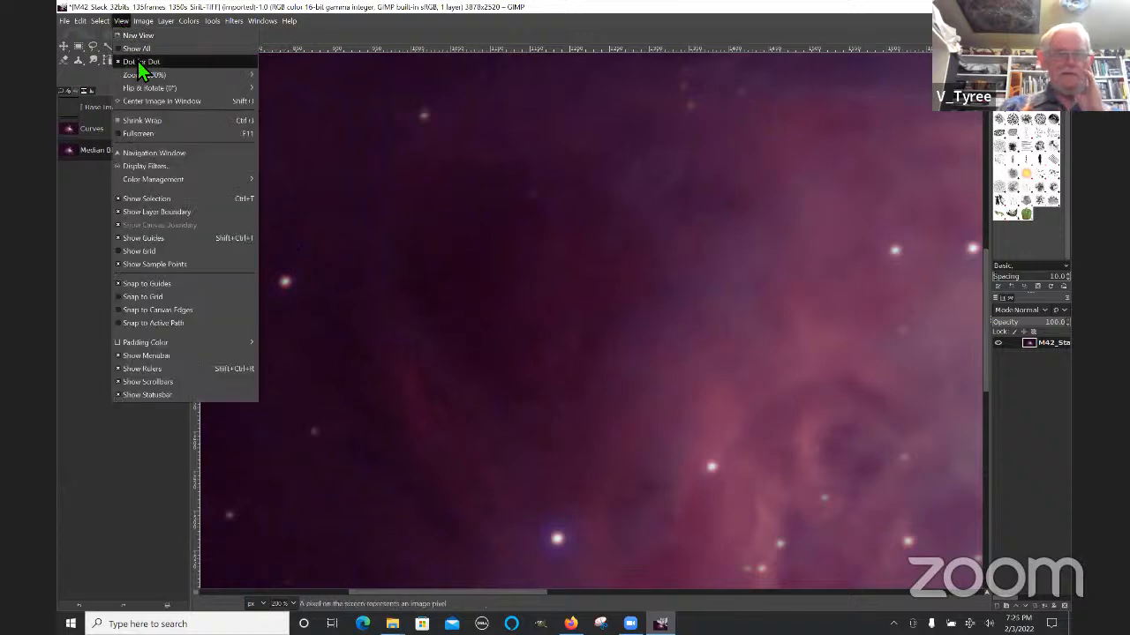
mouse_move(143, 73)
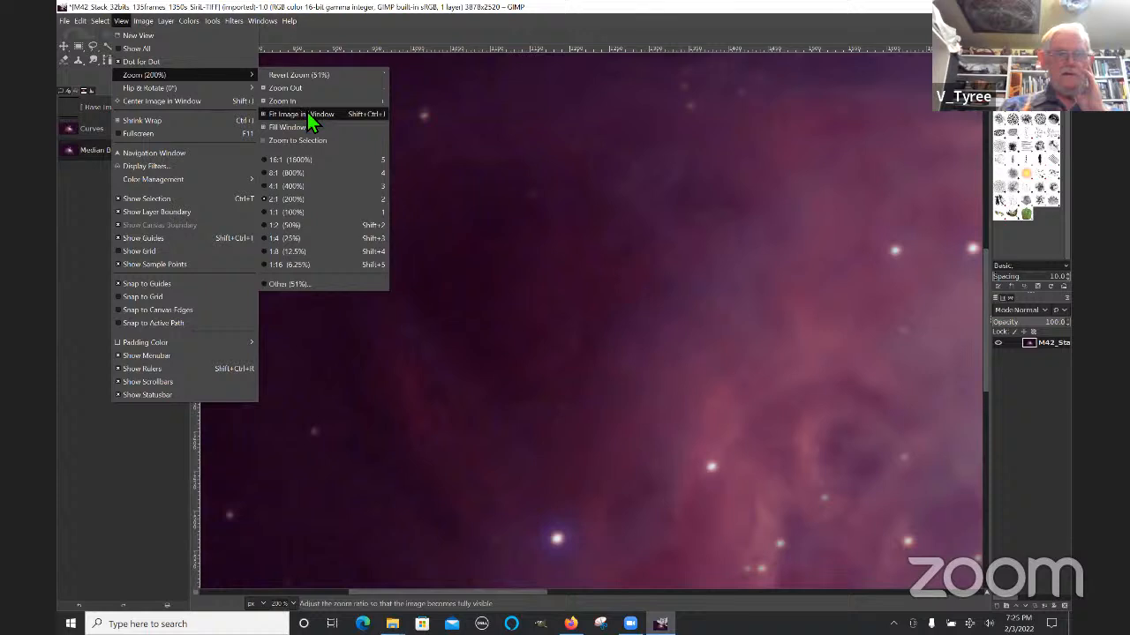
click(307, 112)
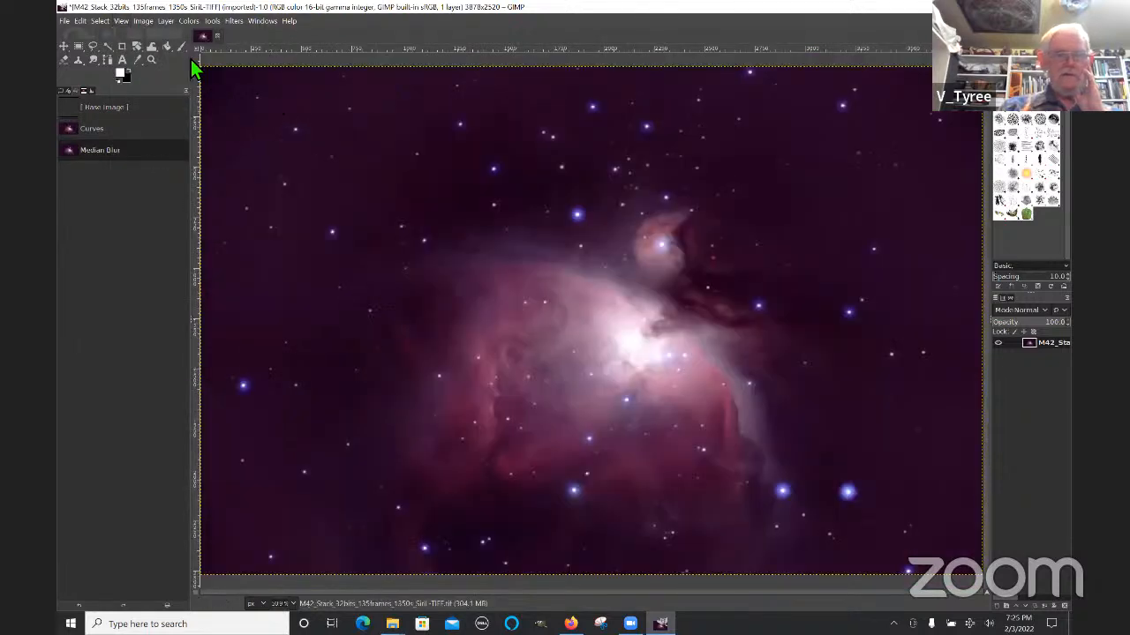
click(190, 21)
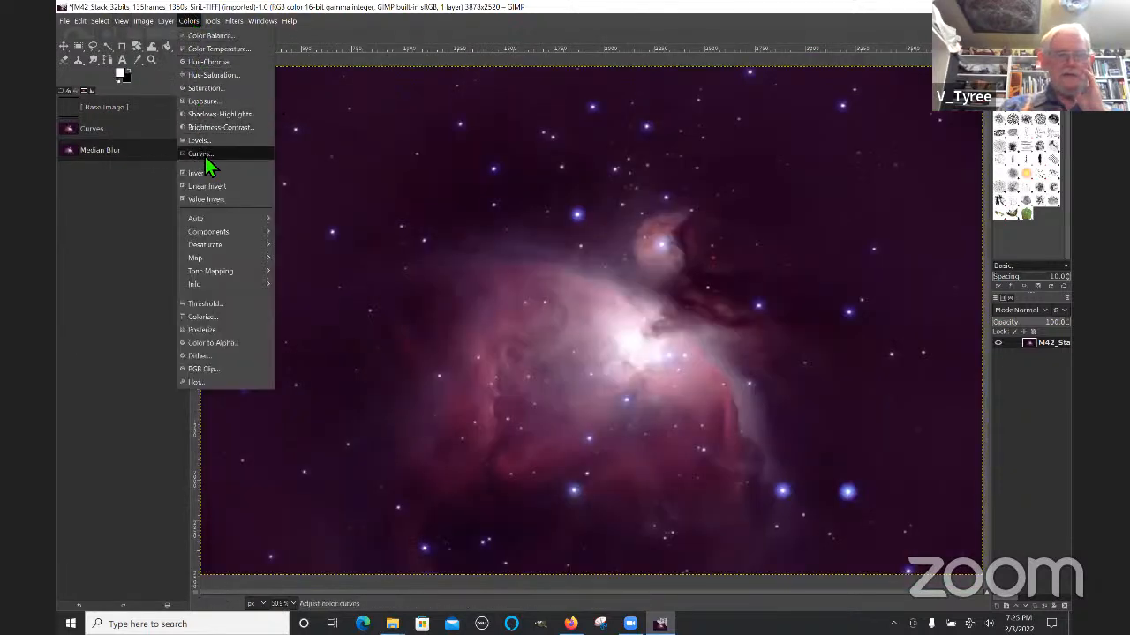
click(196, 141)
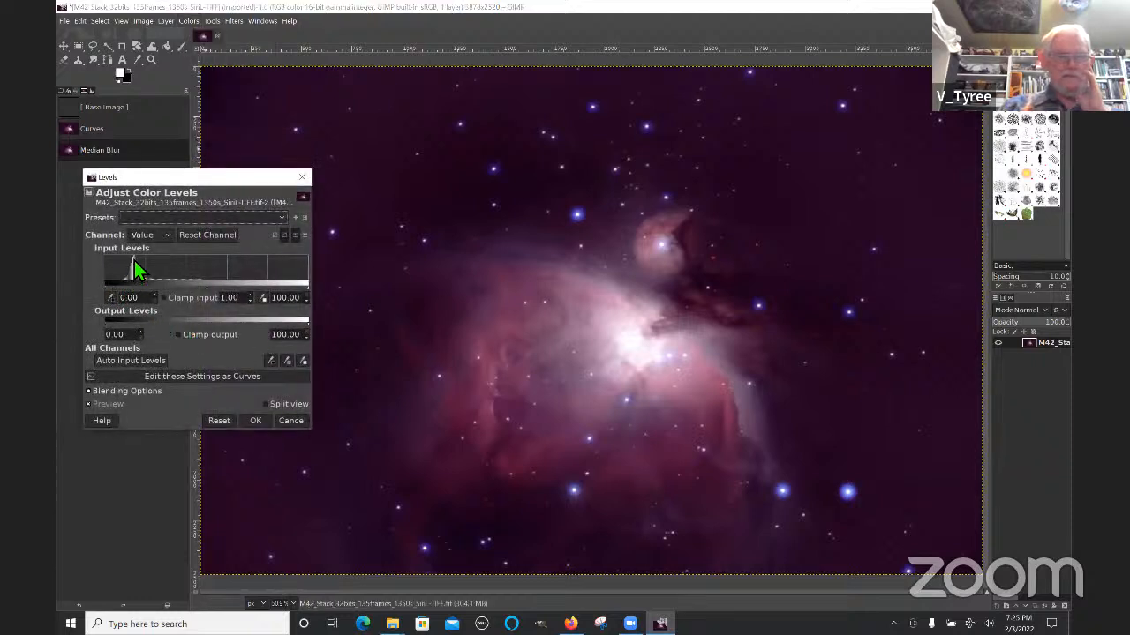
drag(122, 278, 102, 276)
drag(106, 287, 116, 287)
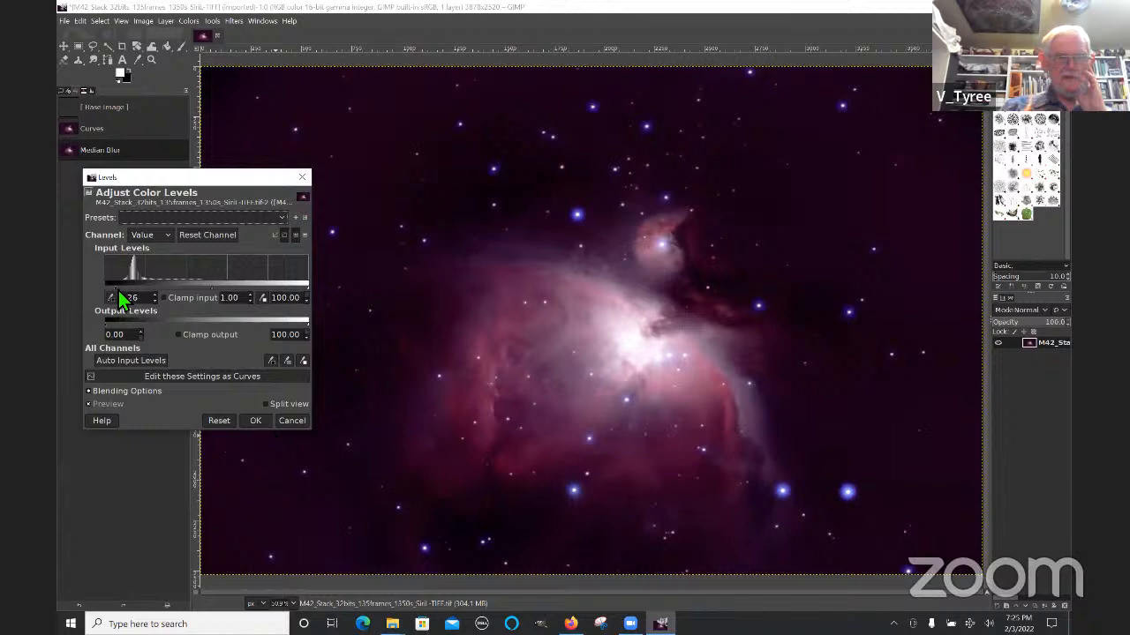
drag(115, 287, 120, 314)
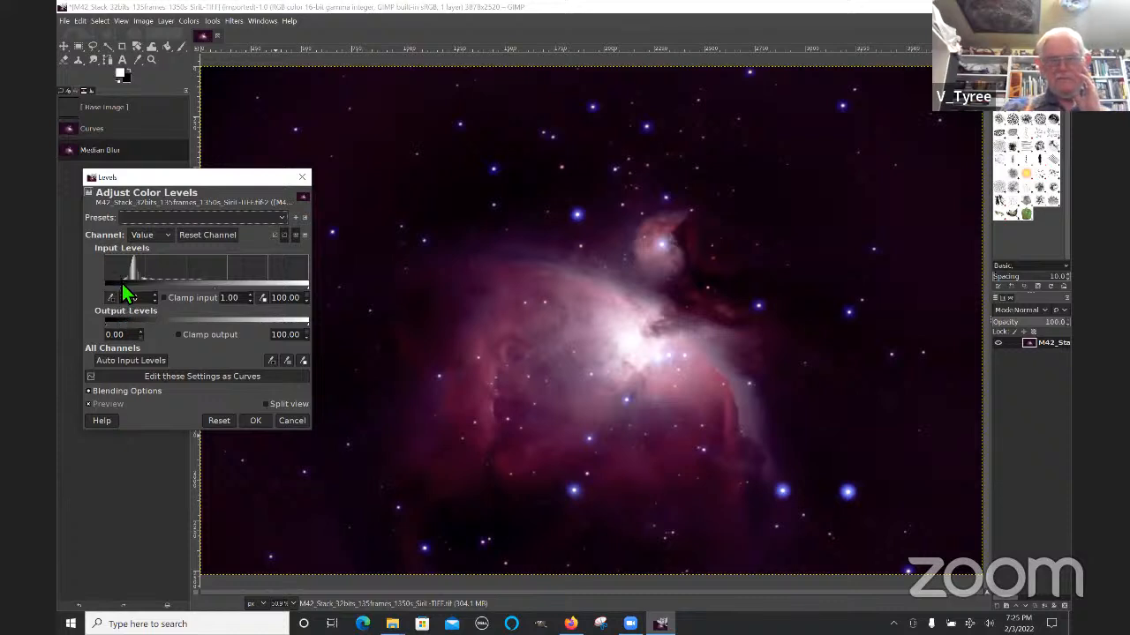
click(89, 404)
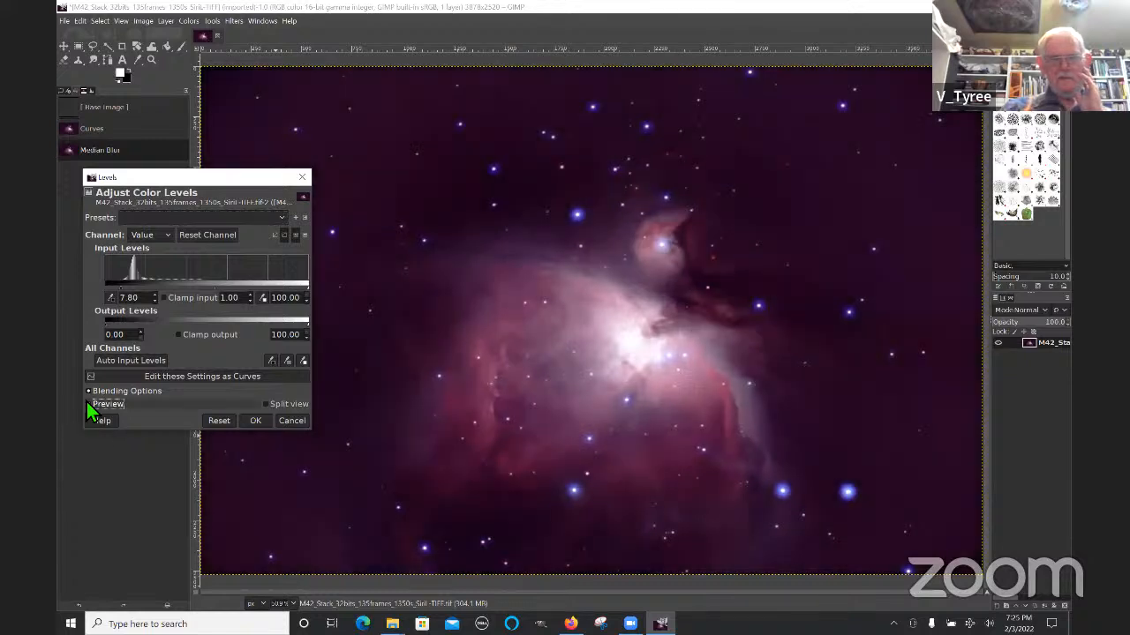
click(85, 403)
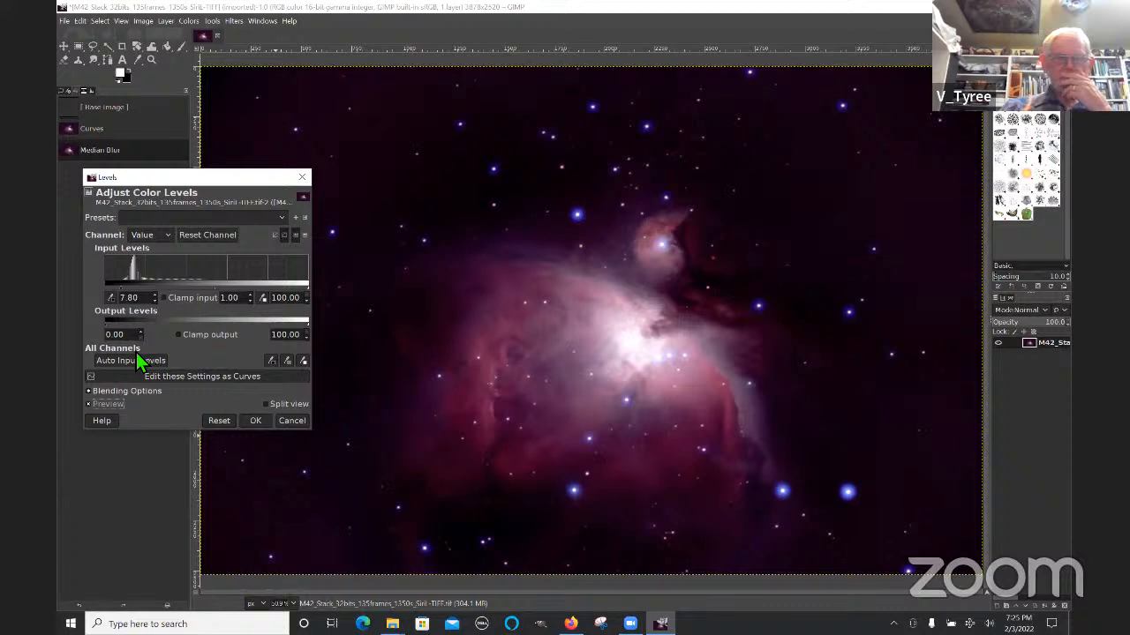
click(255, 420)
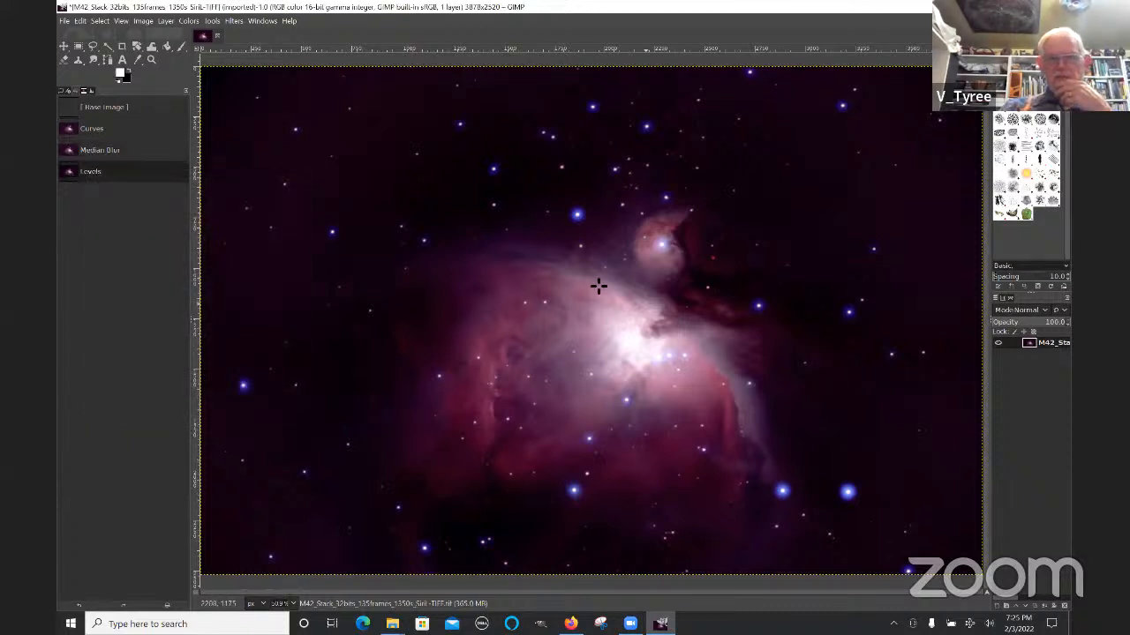
click(189, 21)
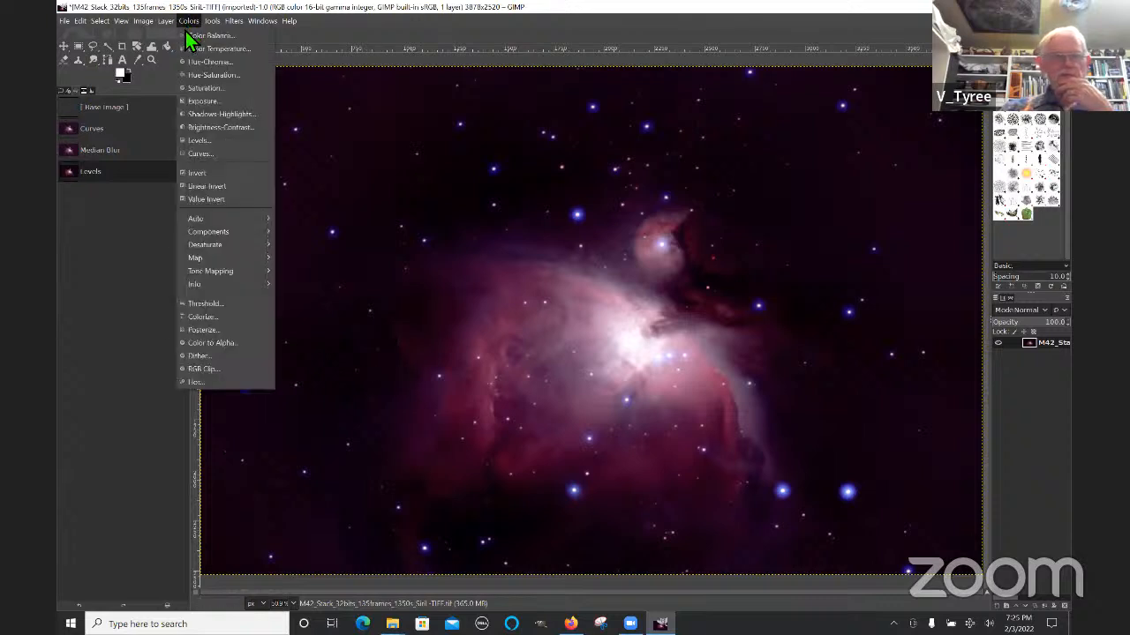
click(200, 153)
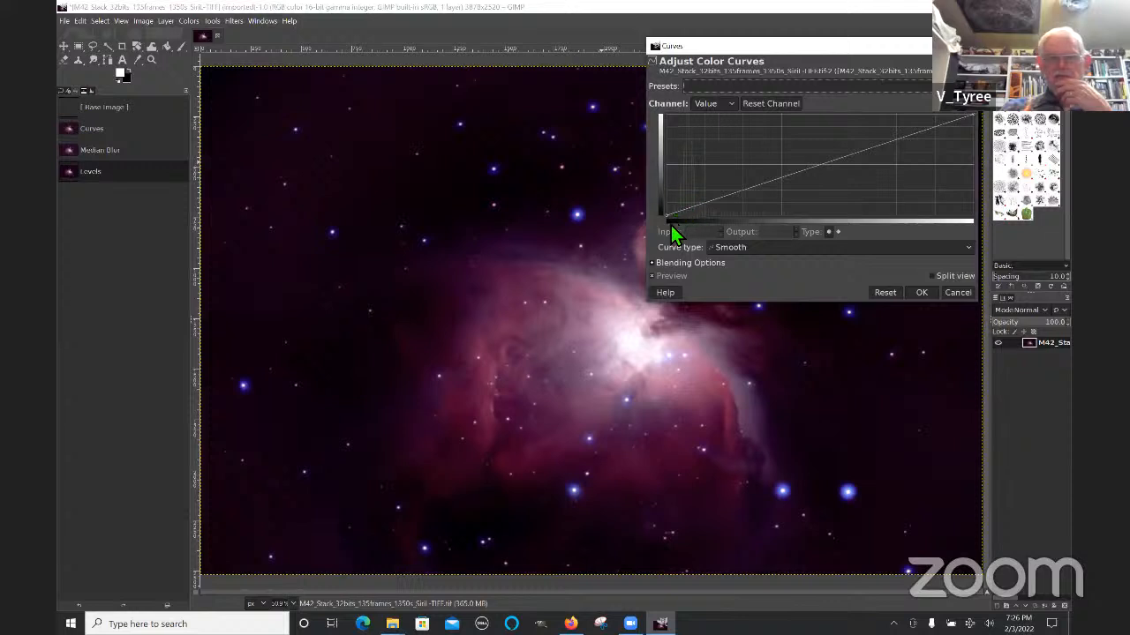
drag(722, 209, 720, 191)
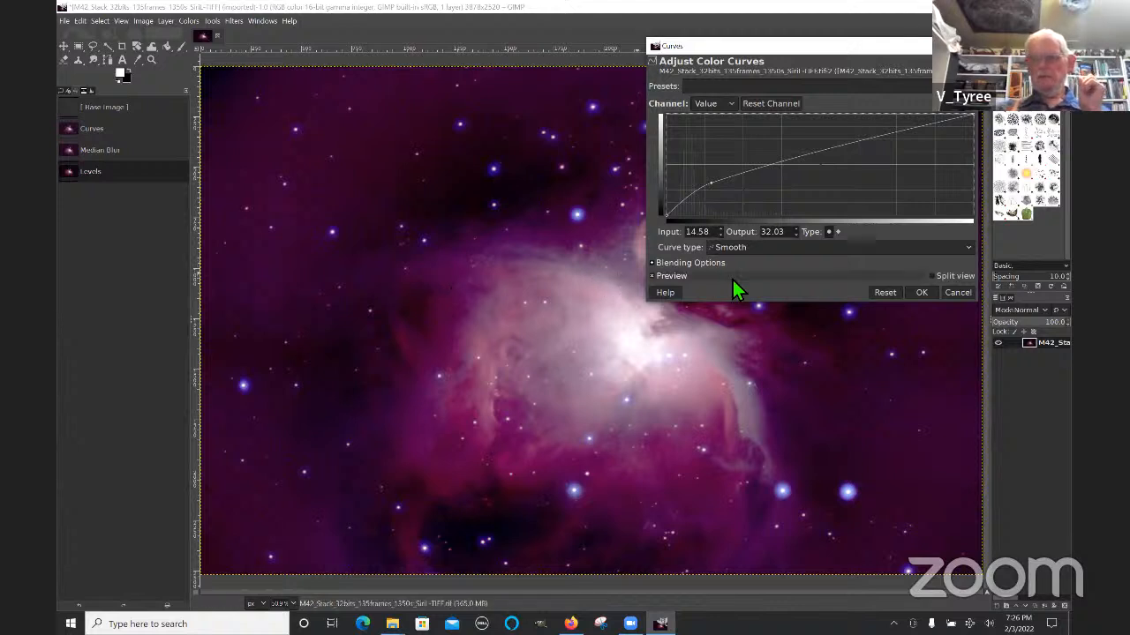
click(957, 292)
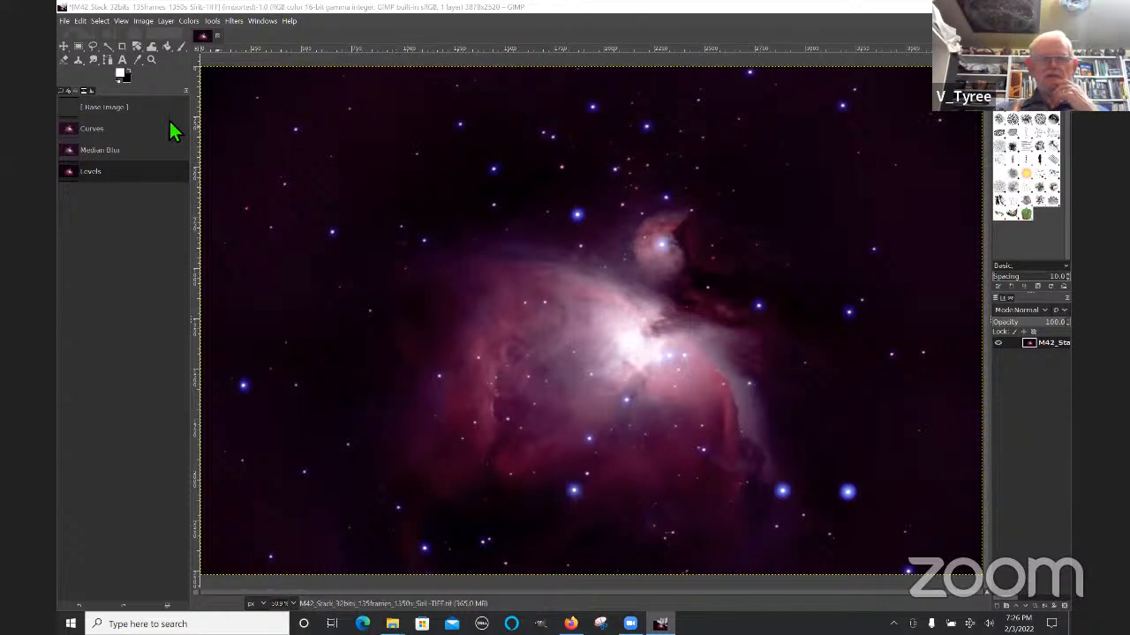
Step: Export the image to the SiriL_GIMP_Processed folder as M42_Stack_32bits_135frames_1350s_SiriL-GIMP-TIFF.tif with no compression
click(65, 21)
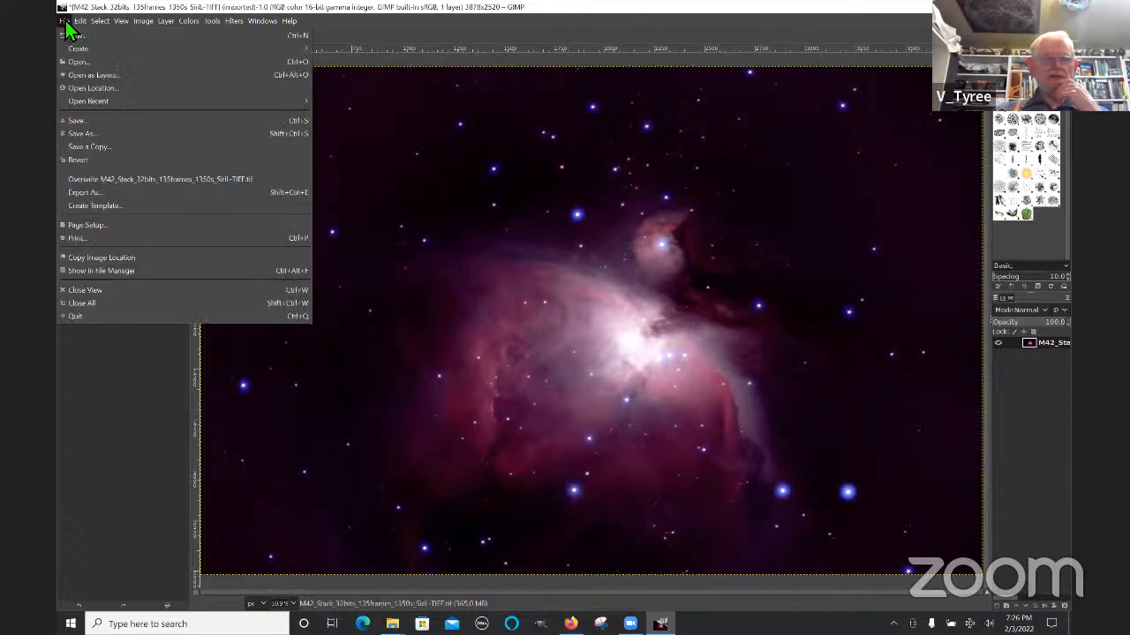
click(81, 191)
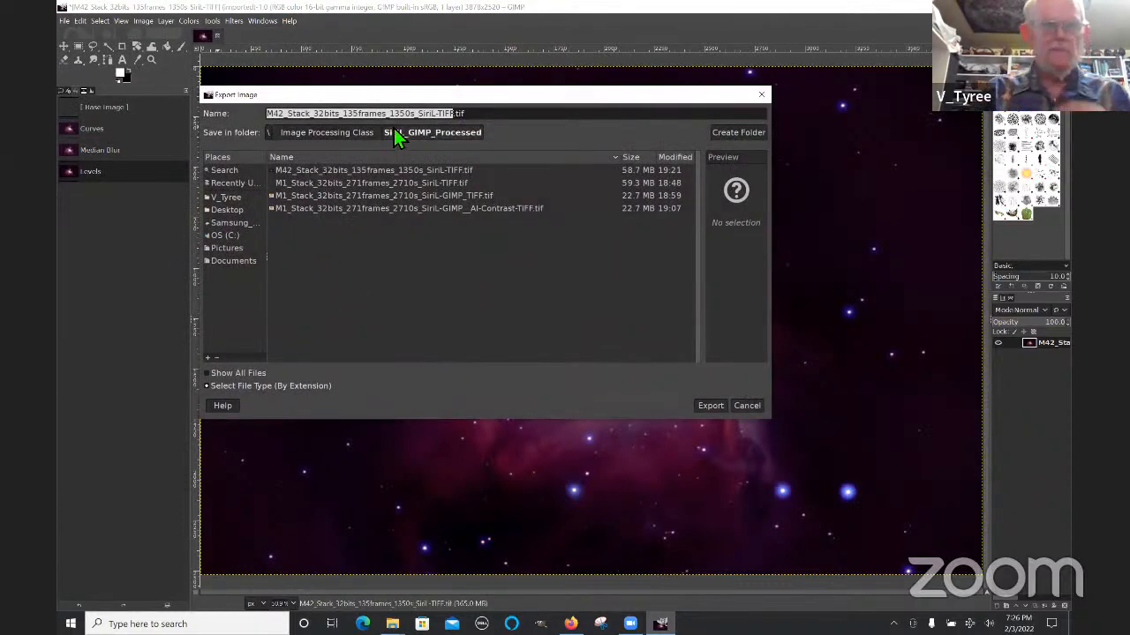
click(448, 114)
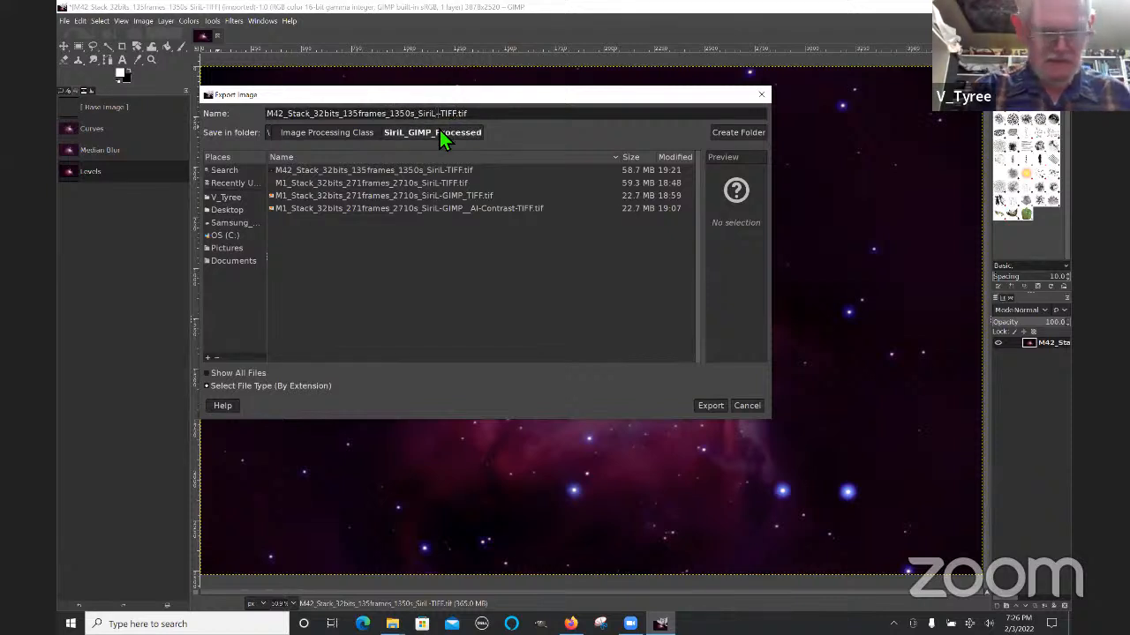
text(-GIMP-)
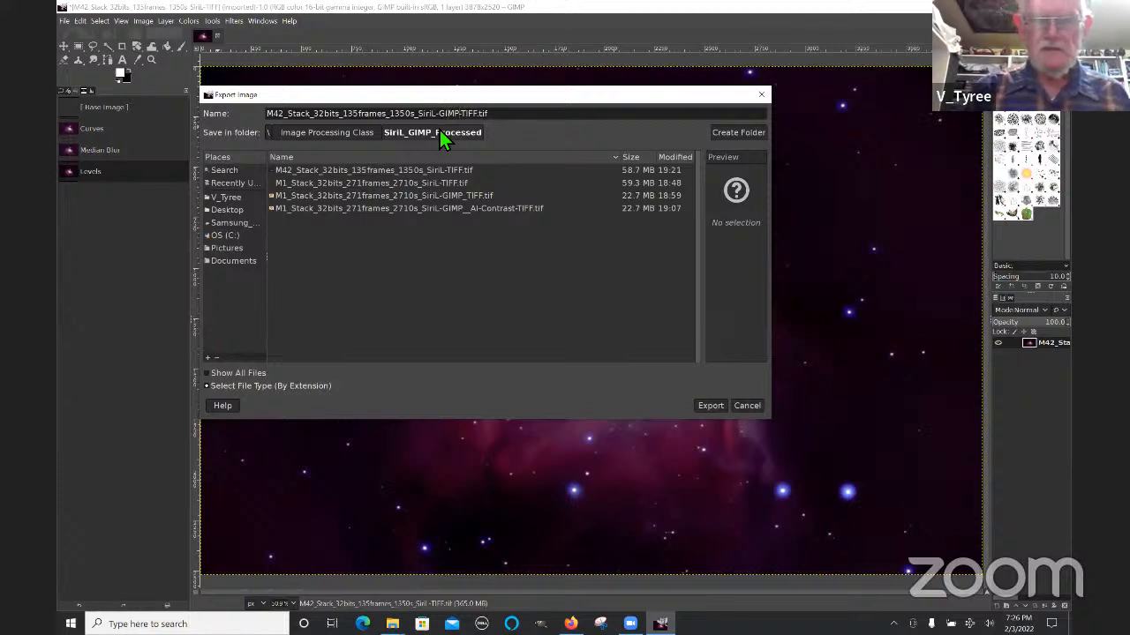
click(709, 404)
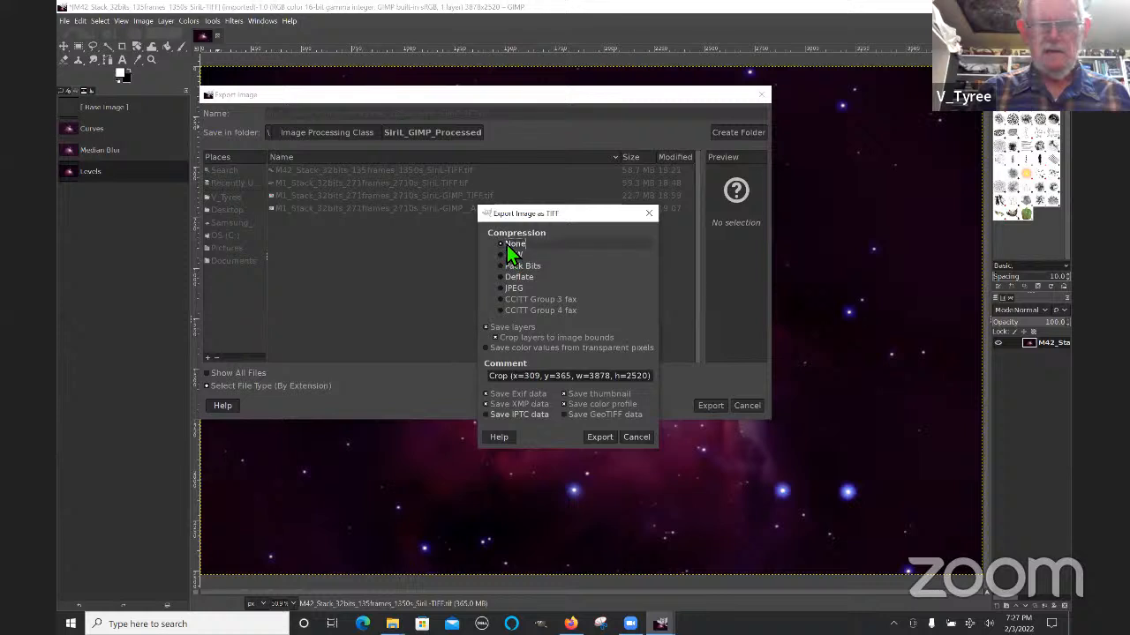
click(598, 435)
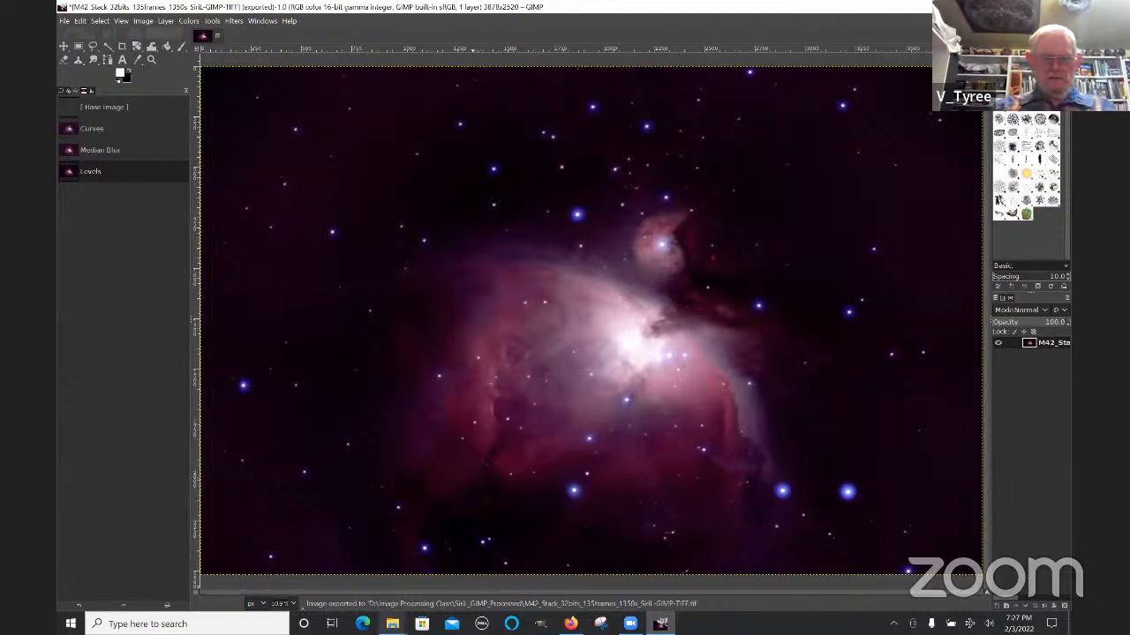
Step: Switch to File Explorer and open the SiriL_GIMP_Processed folder inside Image Processing Class
mouse_move(392, 624)
click(461, 580)
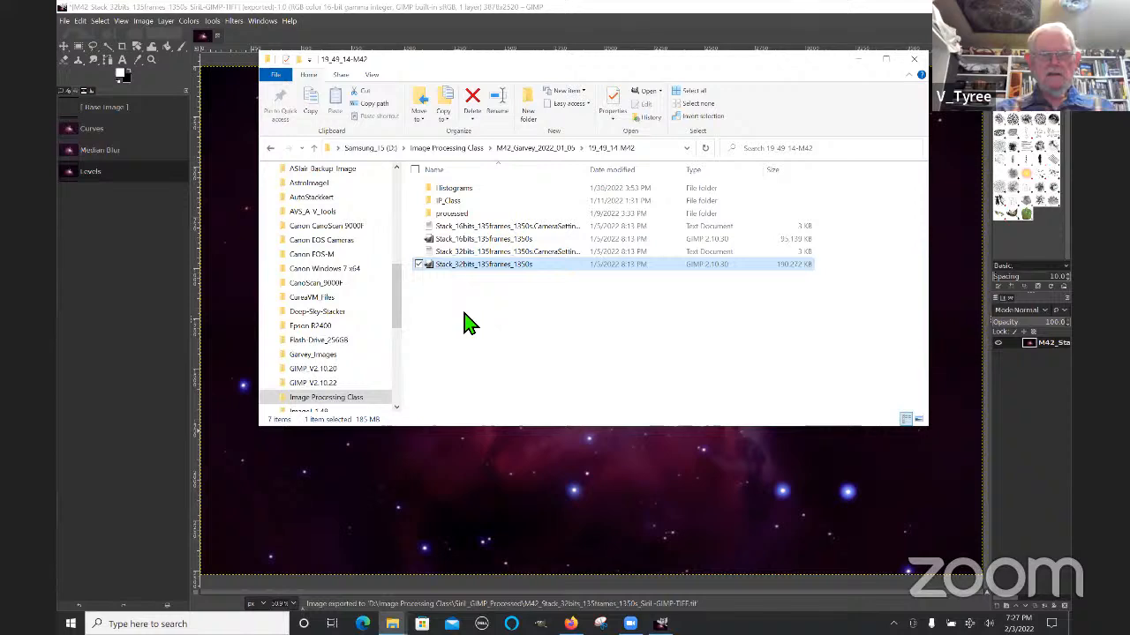
mouse_move(391, 624)
click(351, 578)
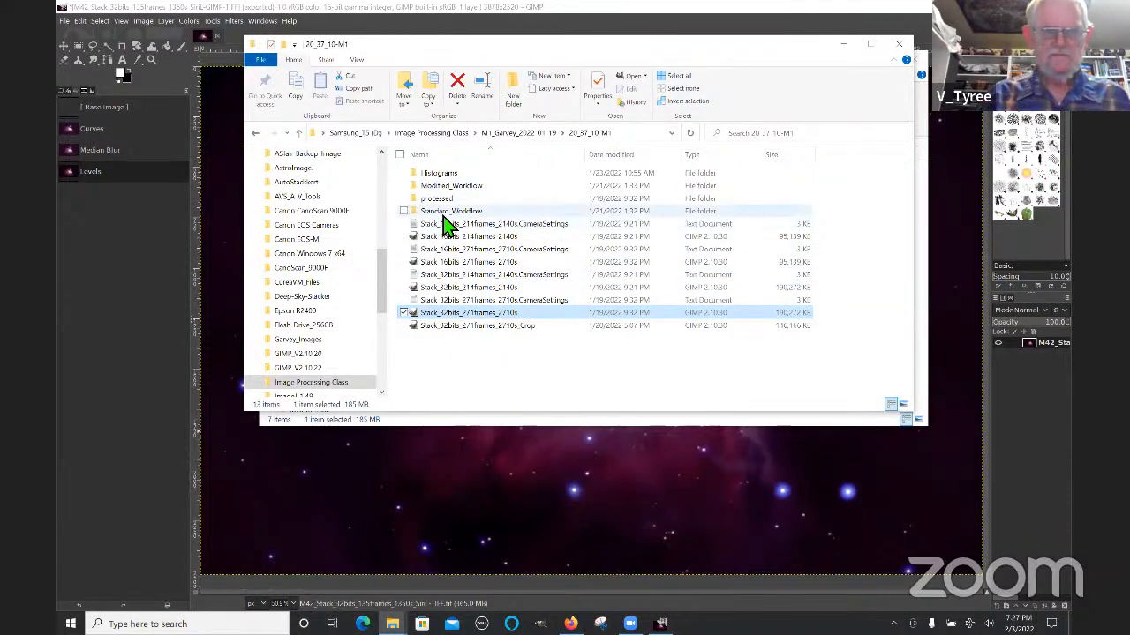
click(300, 134)
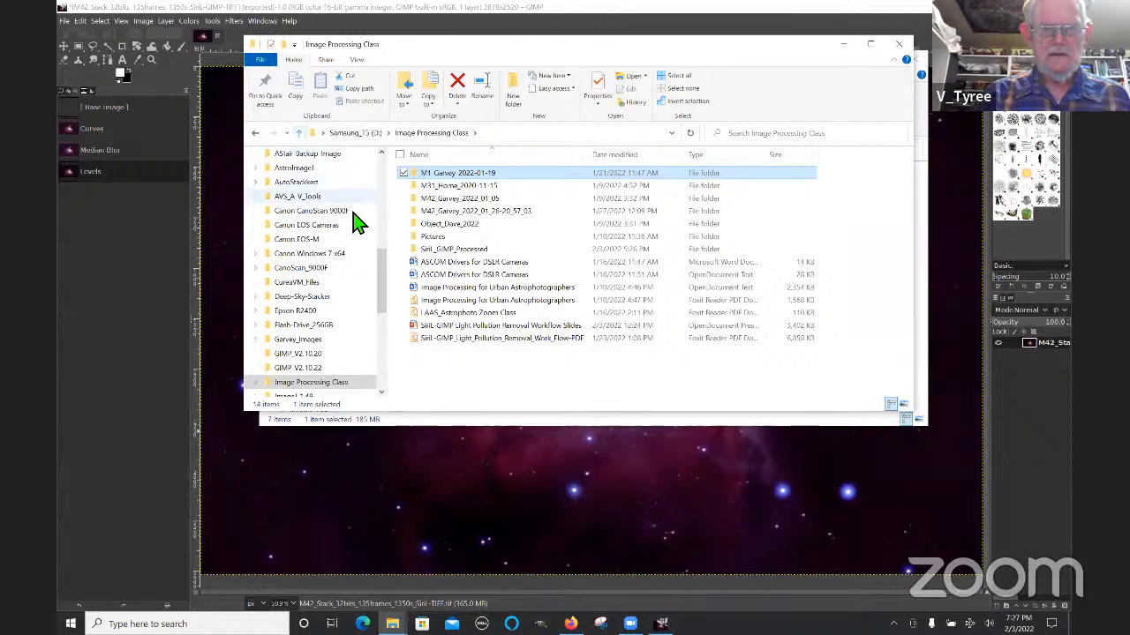
double_click(450, 250)
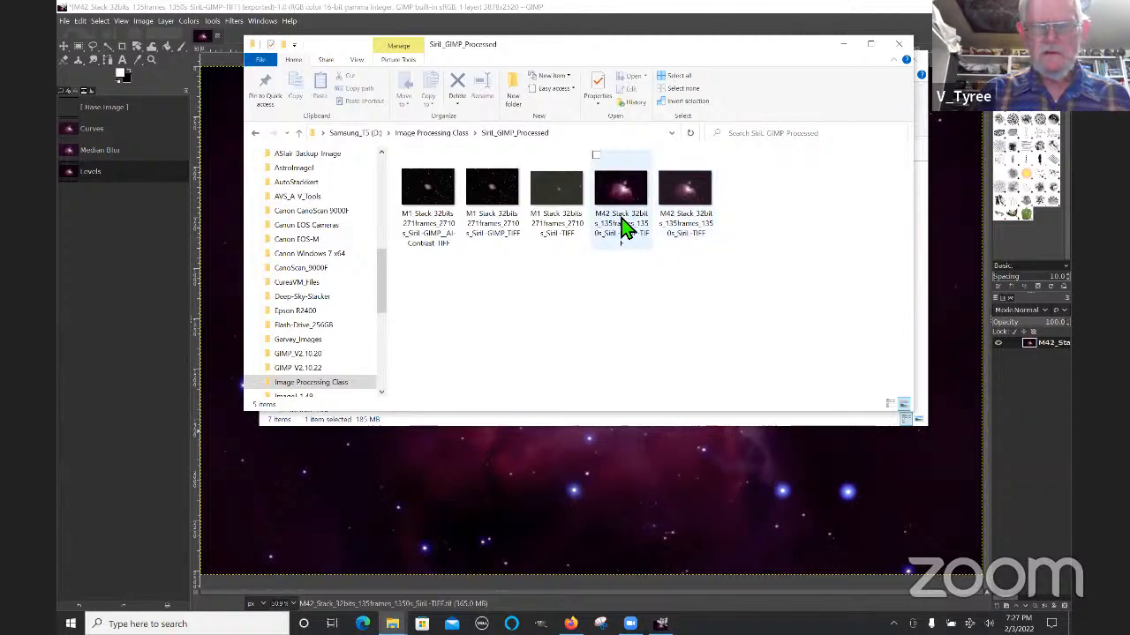
Step: View the exported M42 SiriL-GIMP TIFF in Photos and compare it back and forth with the M42 SiriL-only TIFF
double_click(621, 203)
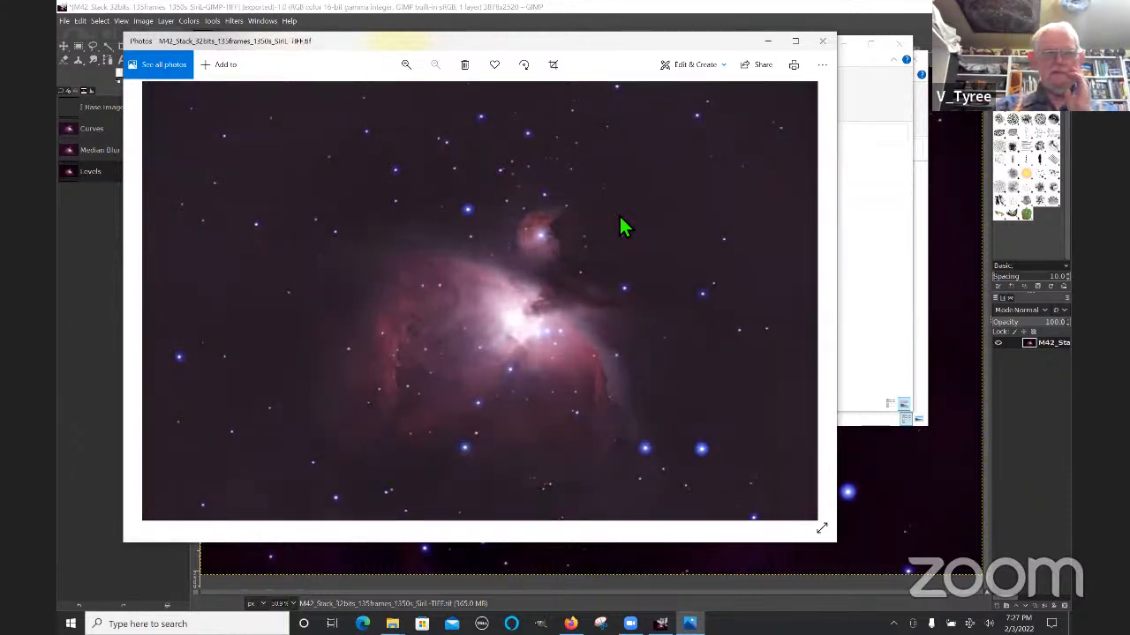
key(Left)
key(Right)
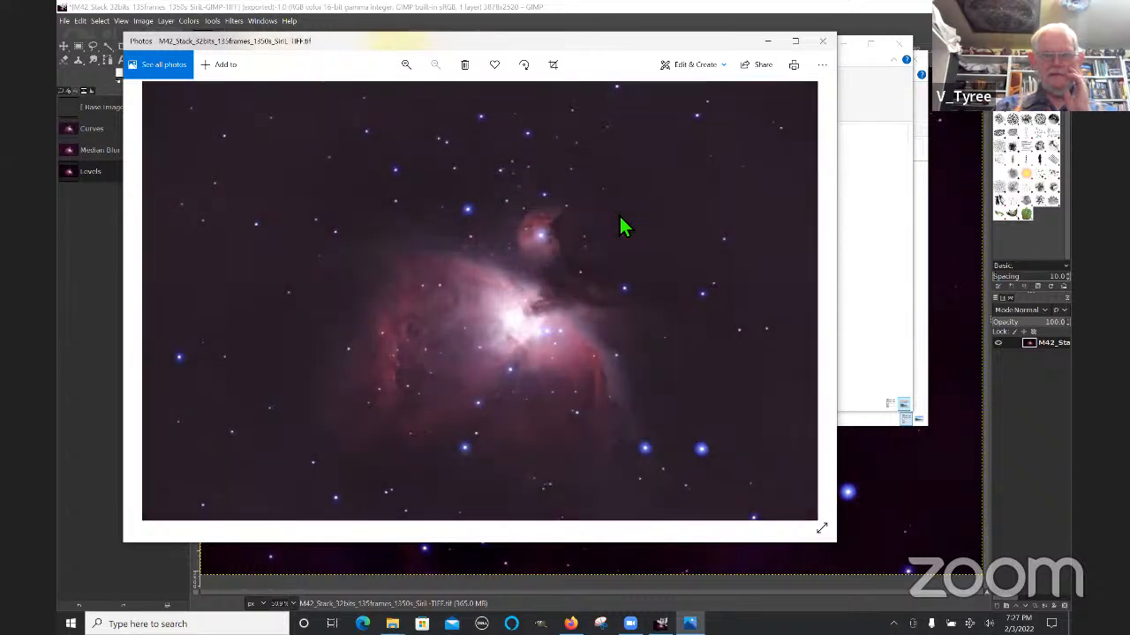
key(Left)
key(Right)
key(Left)
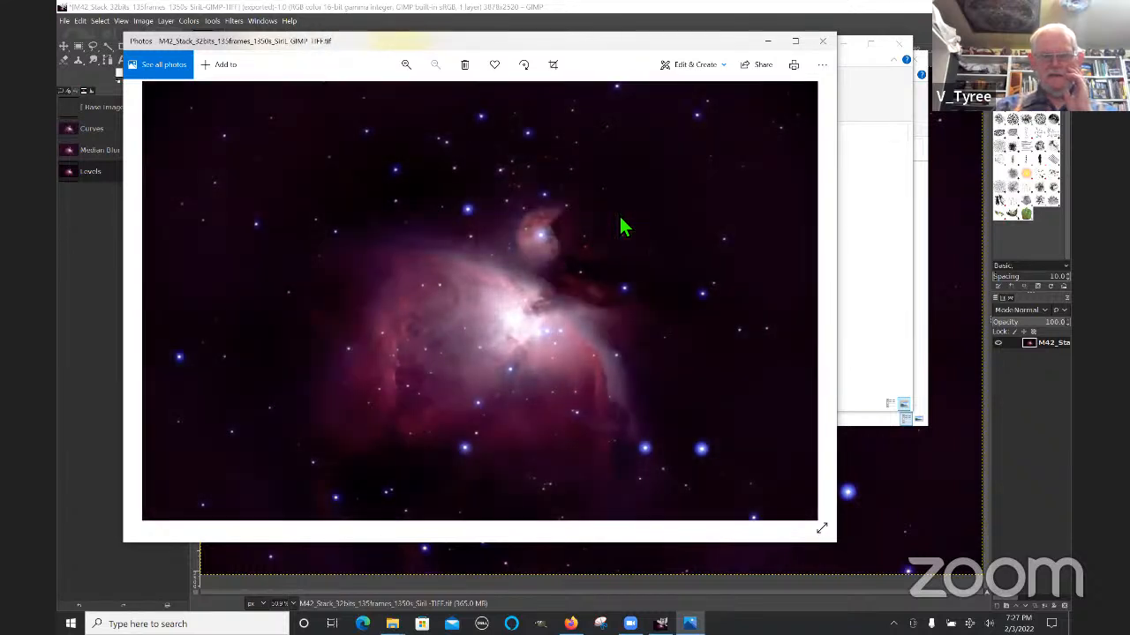
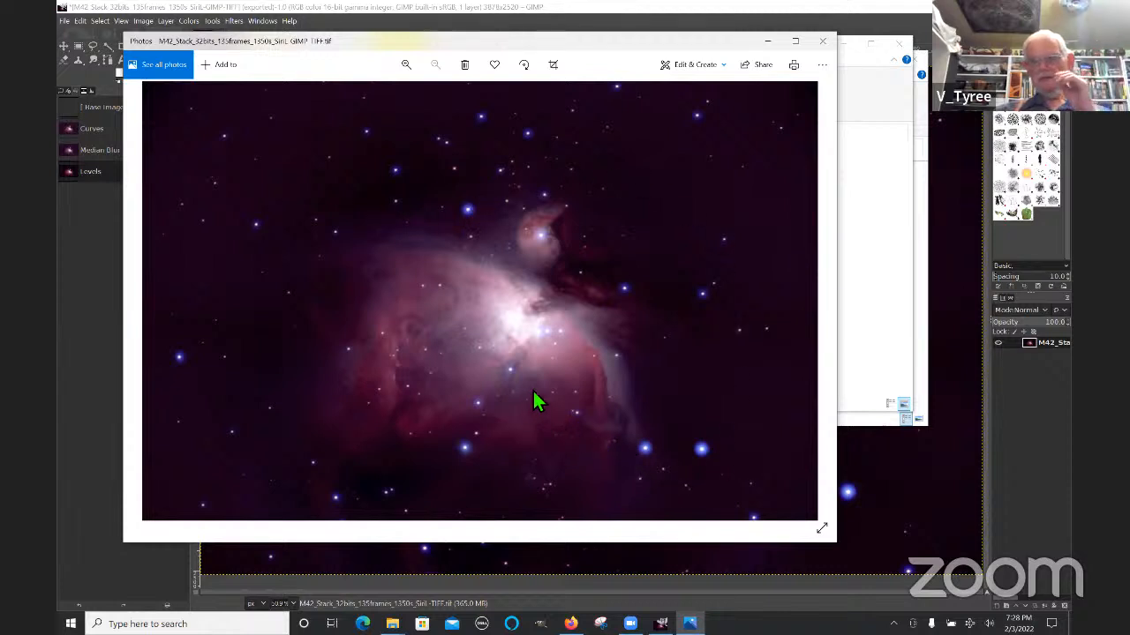
Step: Close the photo viewer and minimize both File Explorer windows to return to GIMP
click(823, 41)
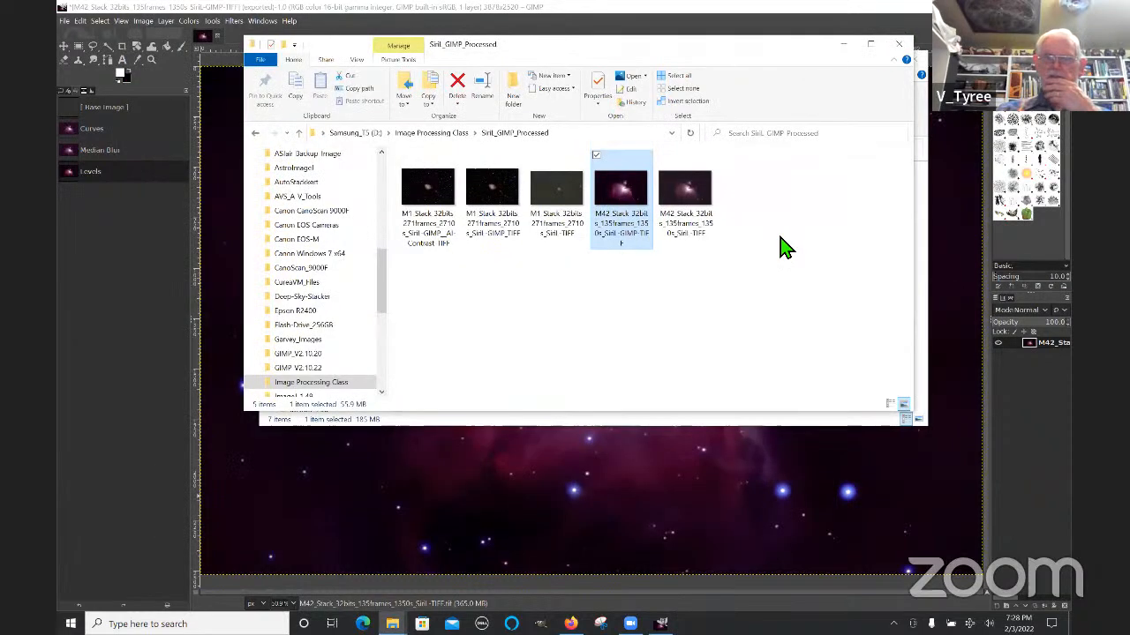
click(713, 290)
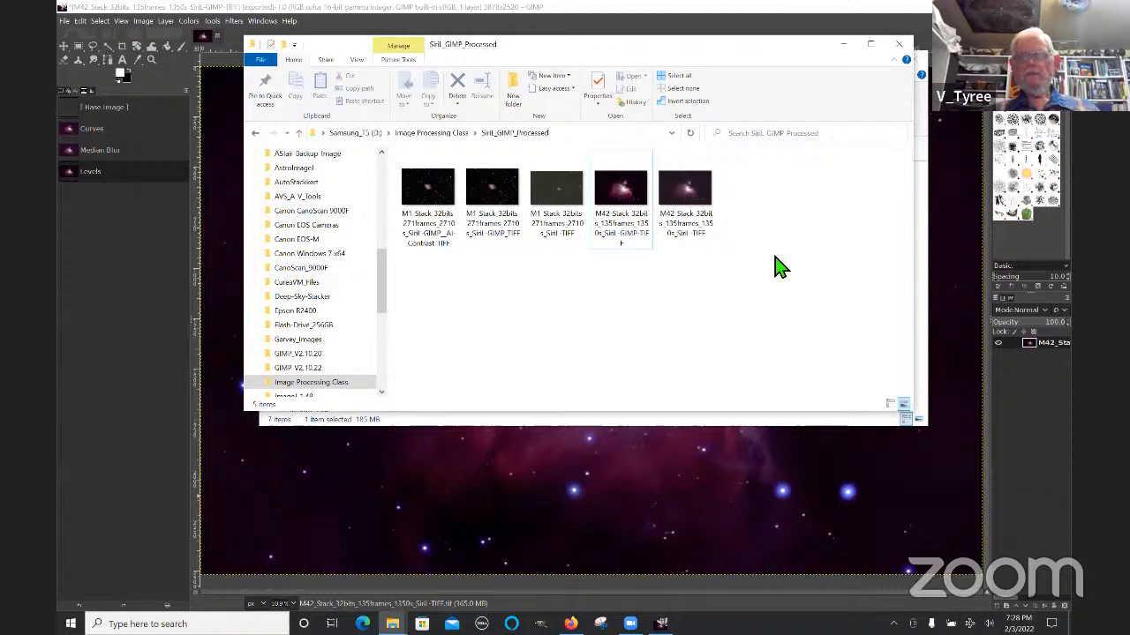
click(844, 44)
click(860, 59)
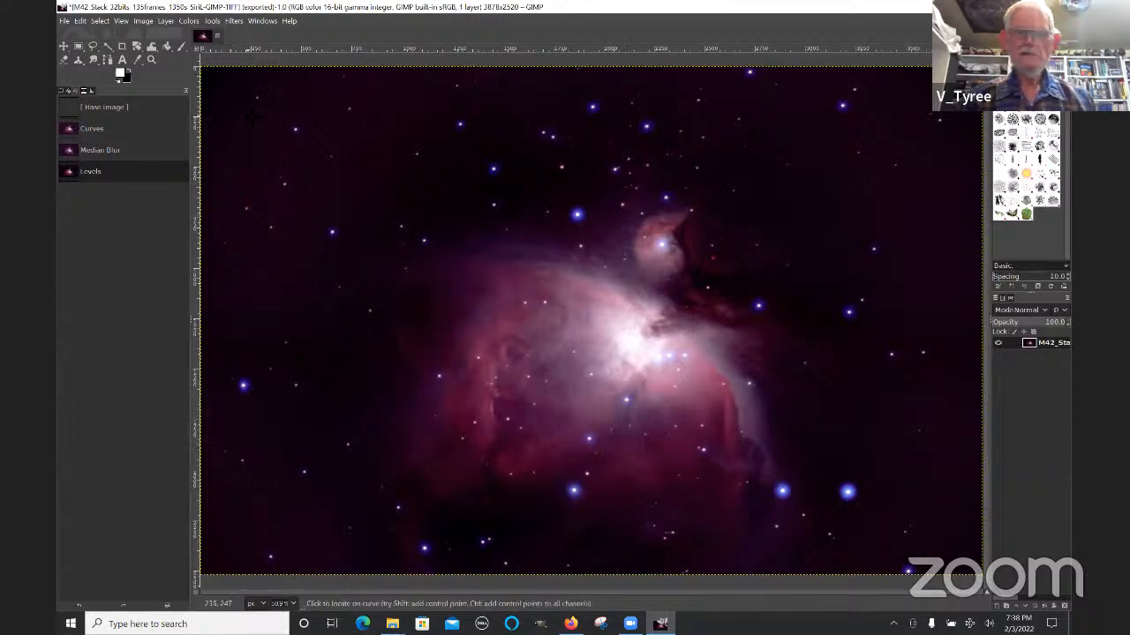
Step: Raise the image's master saturation to 24.7 with Hue-Saturation and apply it
click(189, 21)
click(203, 75)
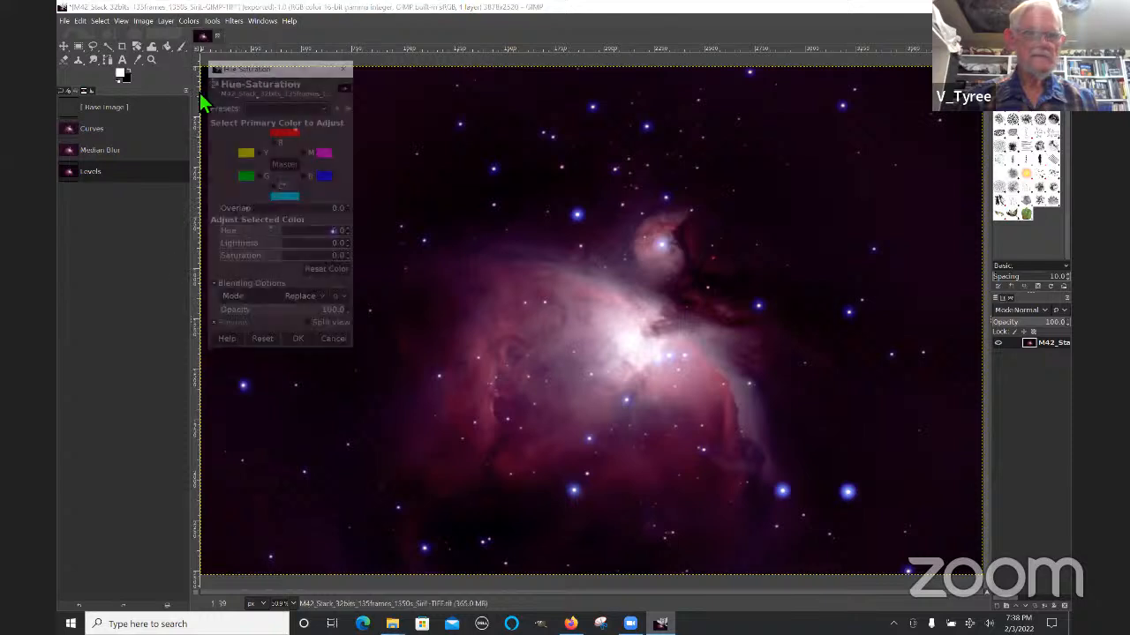
drag(283, 265, 300, 273)
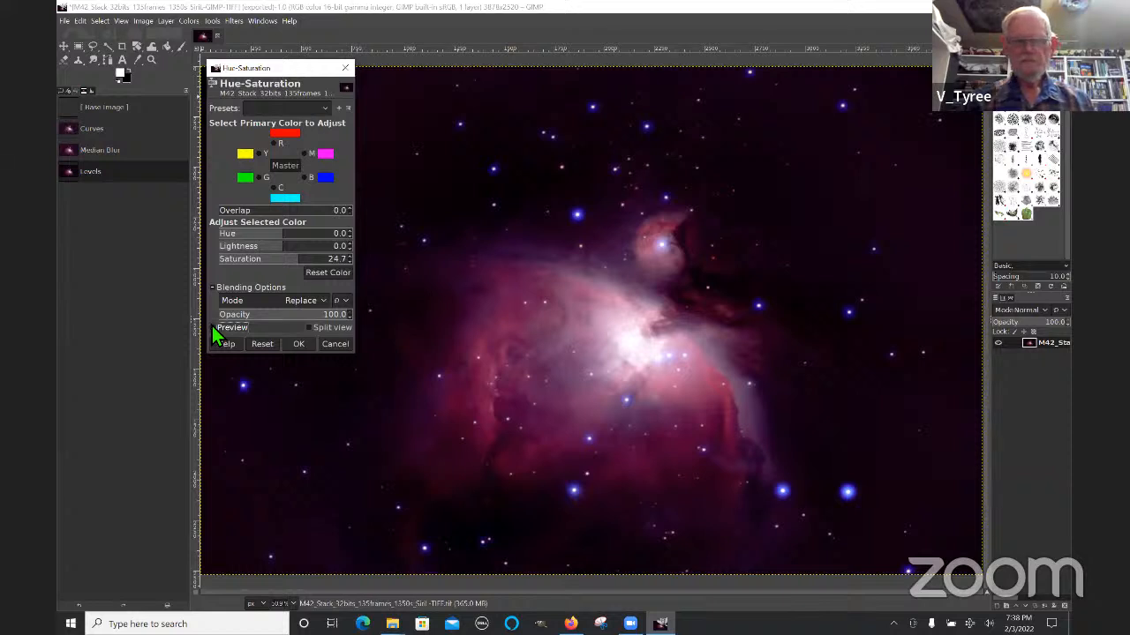
click(298, 346)
Step: Compare the image's history states from the base image through Curves, Median Blur and Levels, ending on Hue-Saturation
click(86, 174)
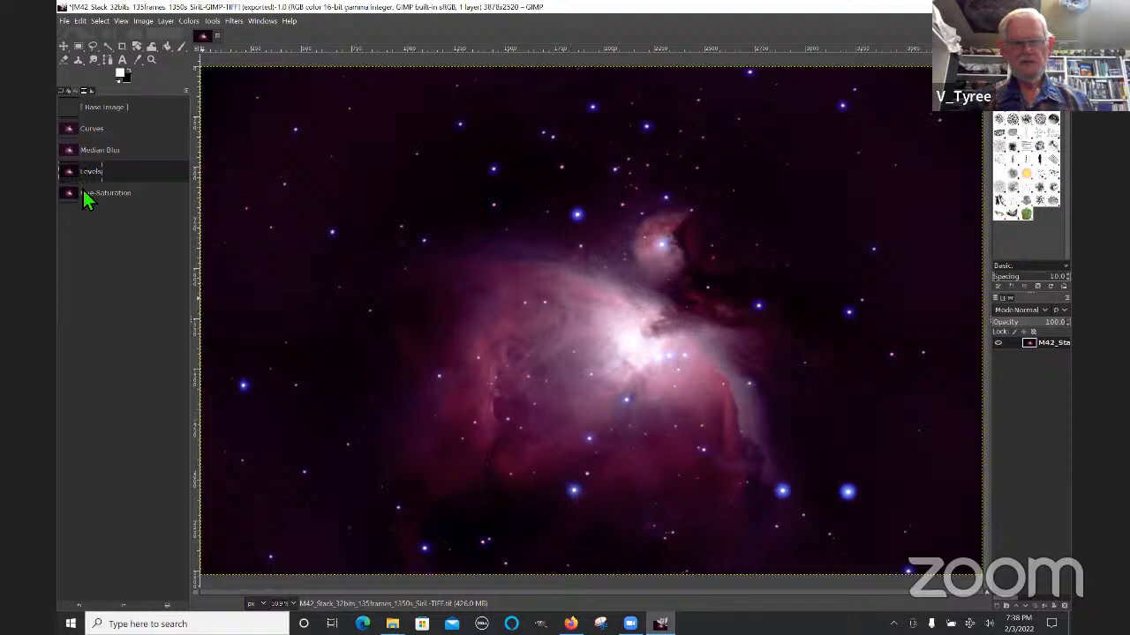
click(84, 192)
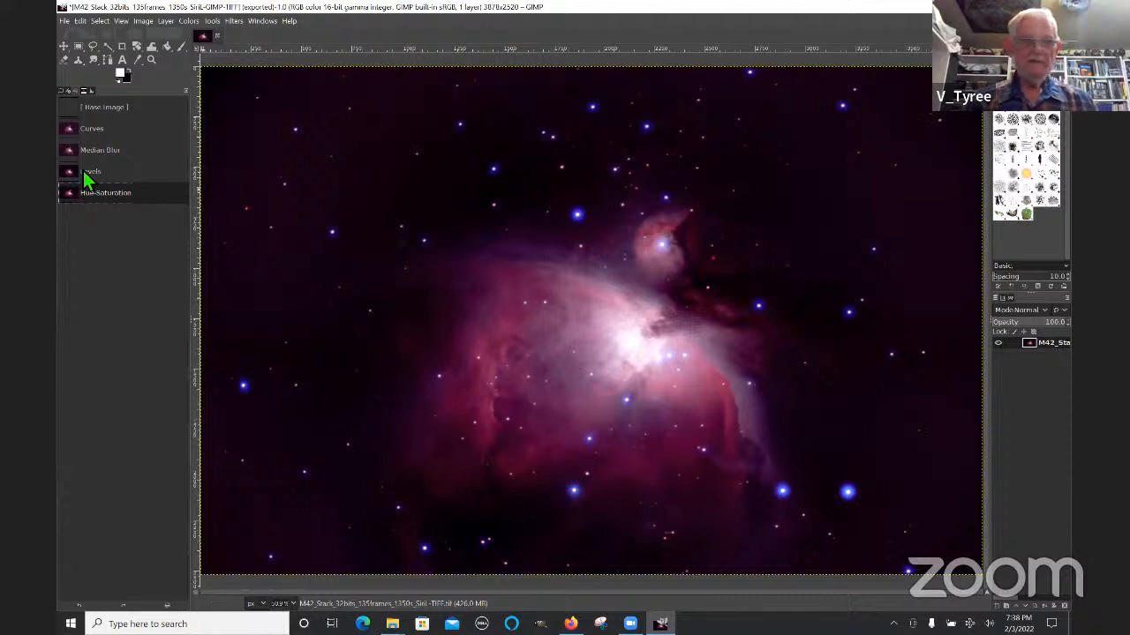
click(94, 105)
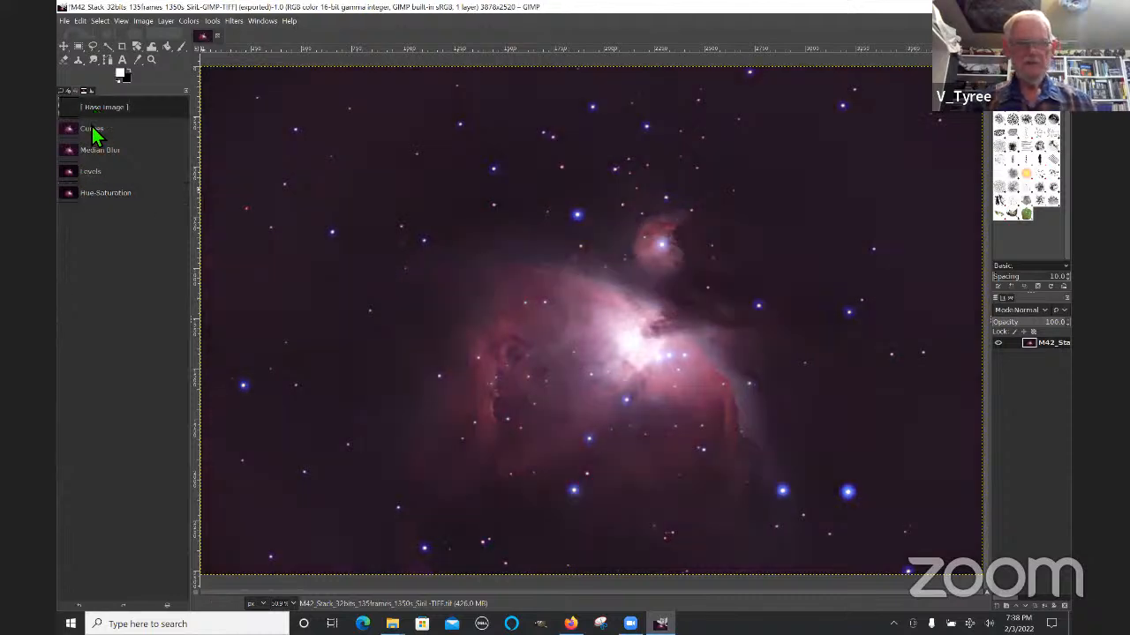
click(92, 127)
click(95, 148)
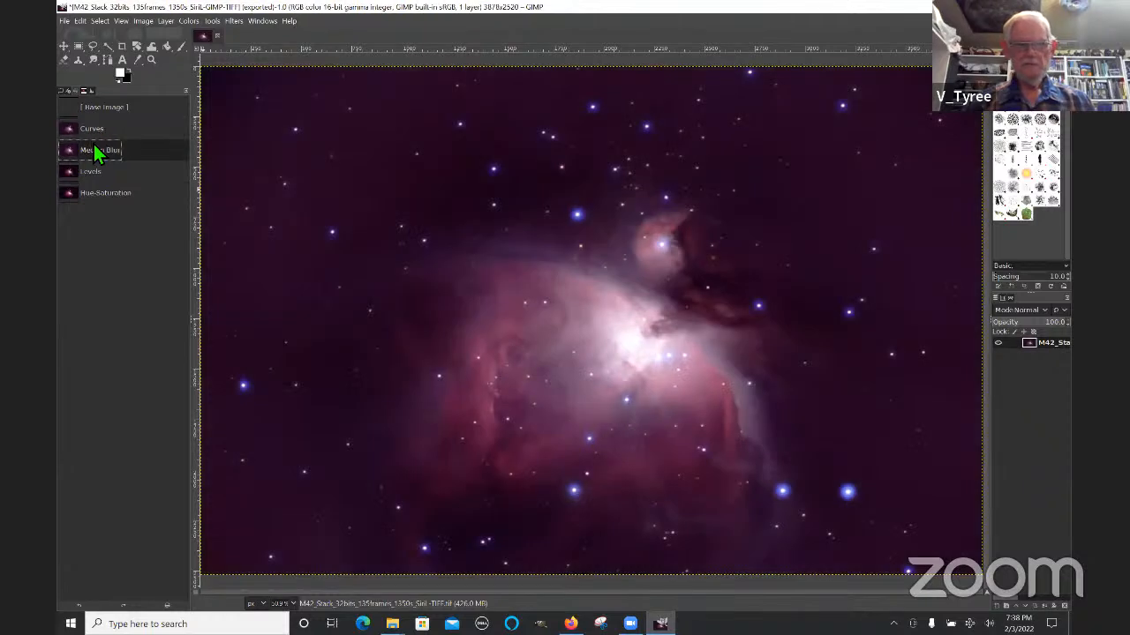
click(90, 171)
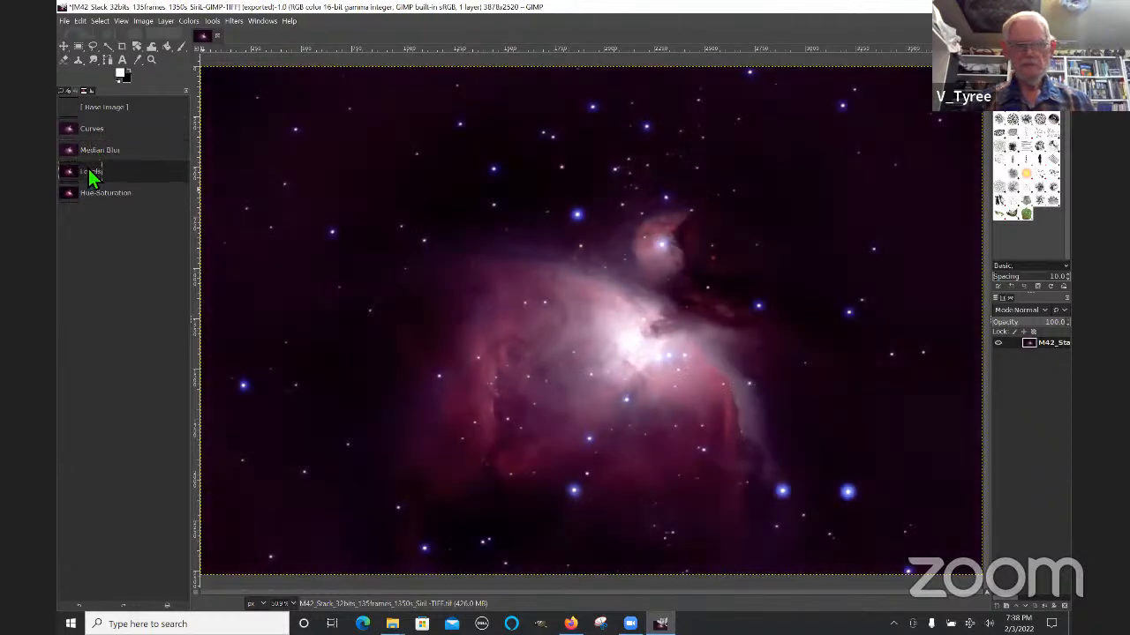
click(96, 192)
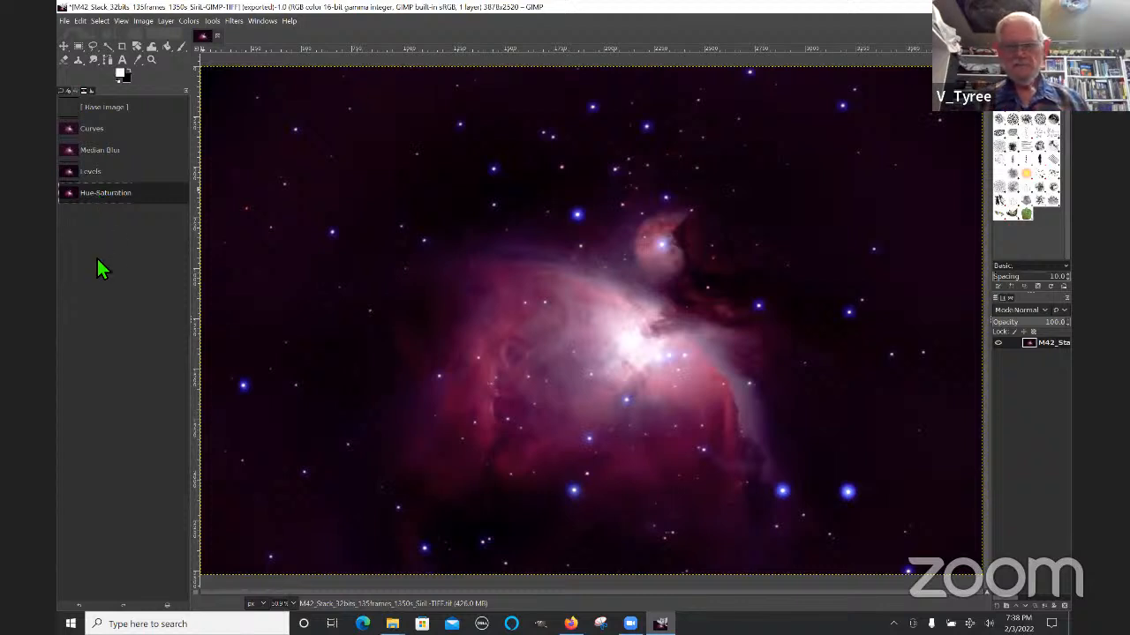
click(118, 149)
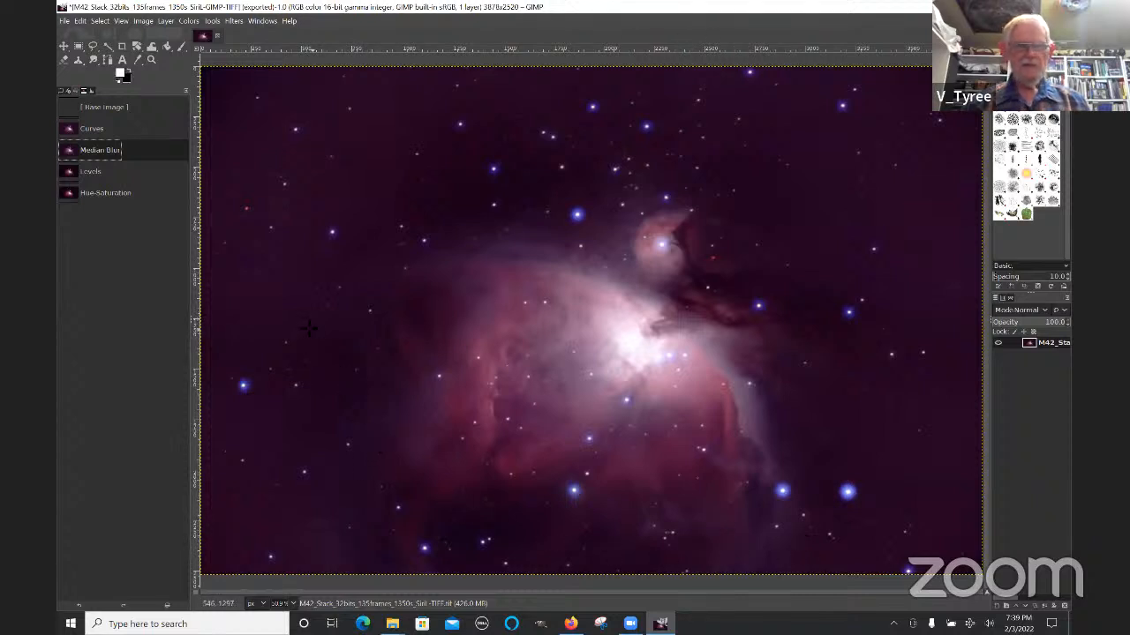
click(110, 194)
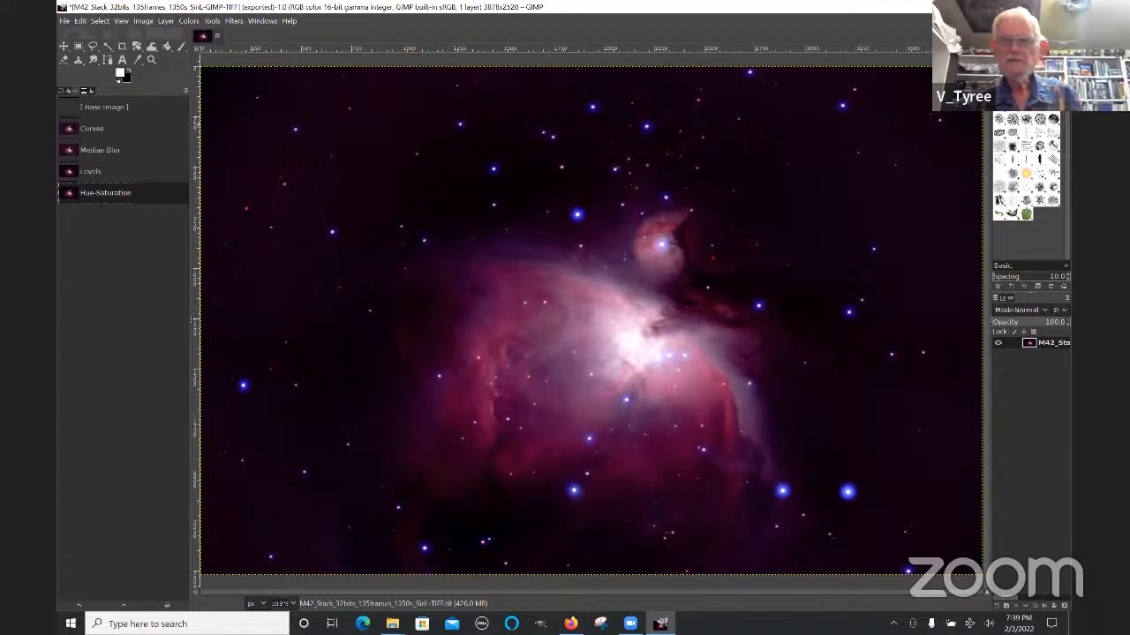
Step: Launch Astra Image from the desktop, review its available enhancement commands, and close the program
click(1069, 625)
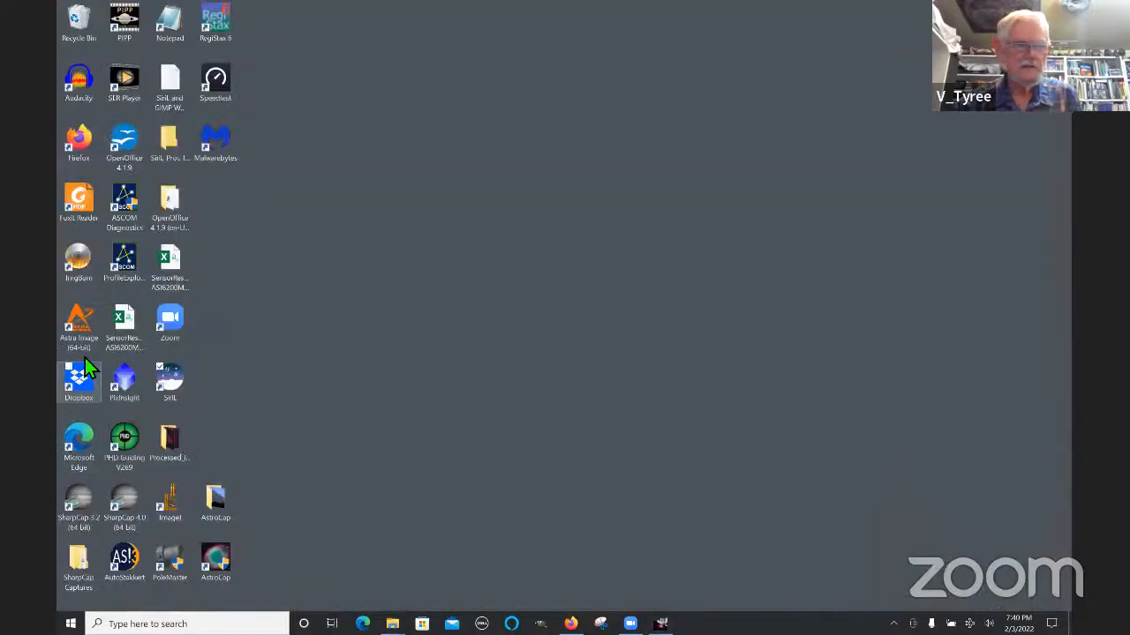
double_click(80, 331)
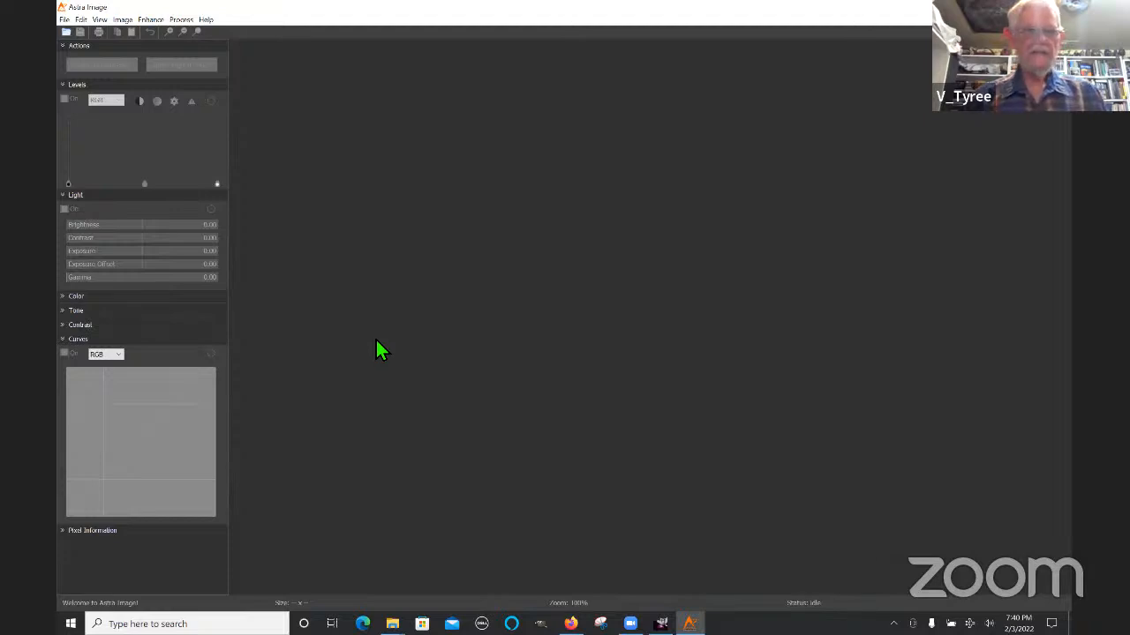
click(153, 20)
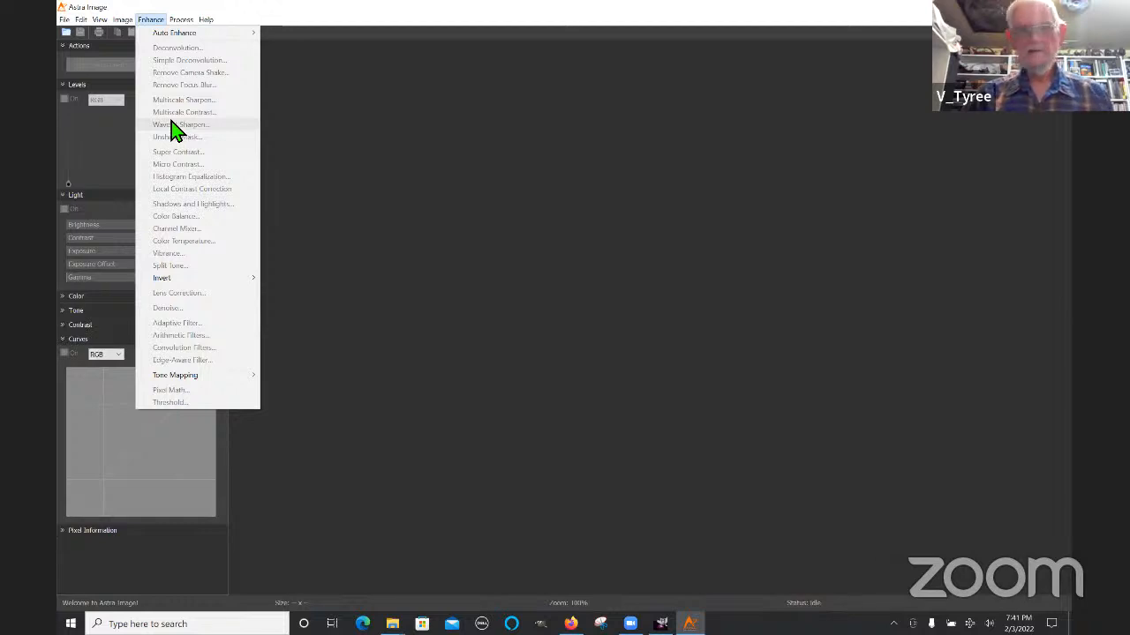
click(346, 28)
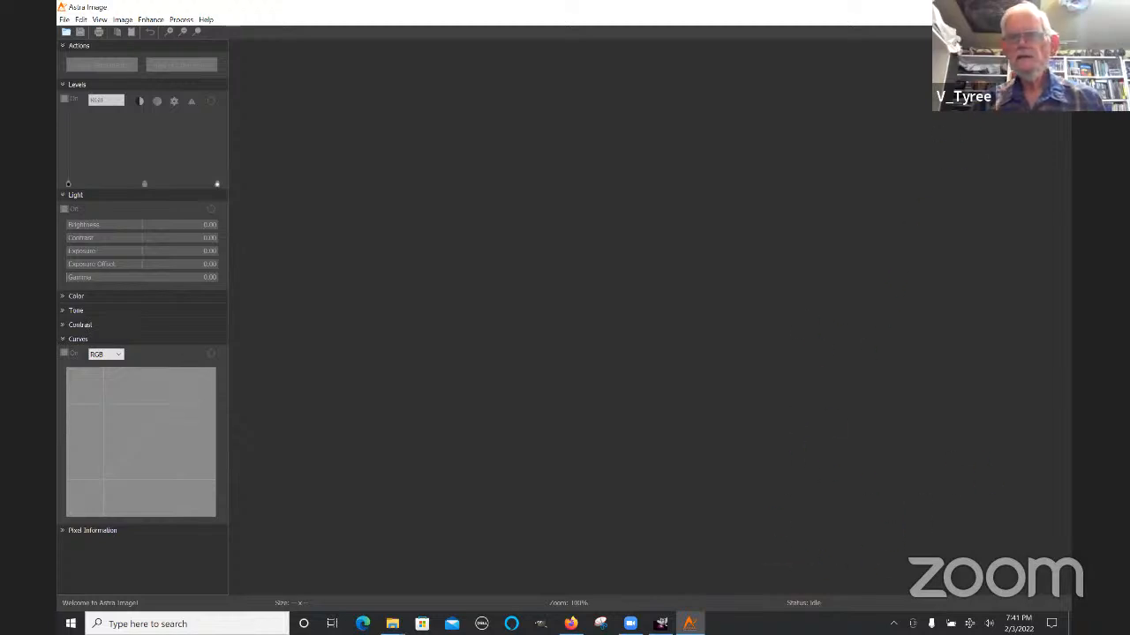
click(1057, 7)
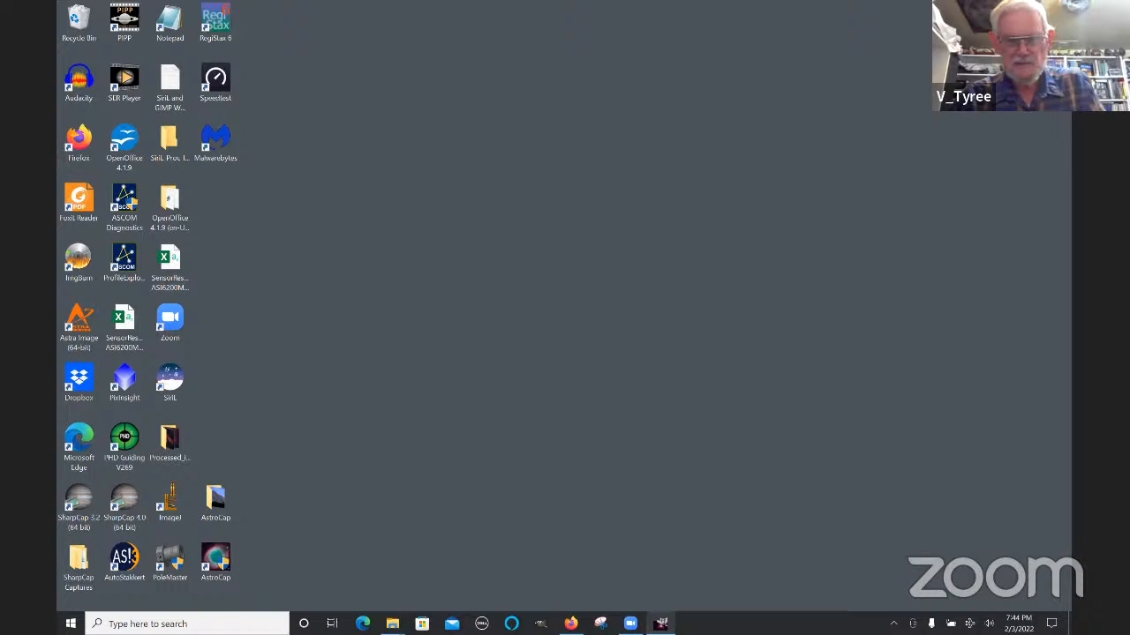
Step: Switch back to GIMP and quit it, discarding the unsaved changes to the M42 image
mouse_move(661, 624)
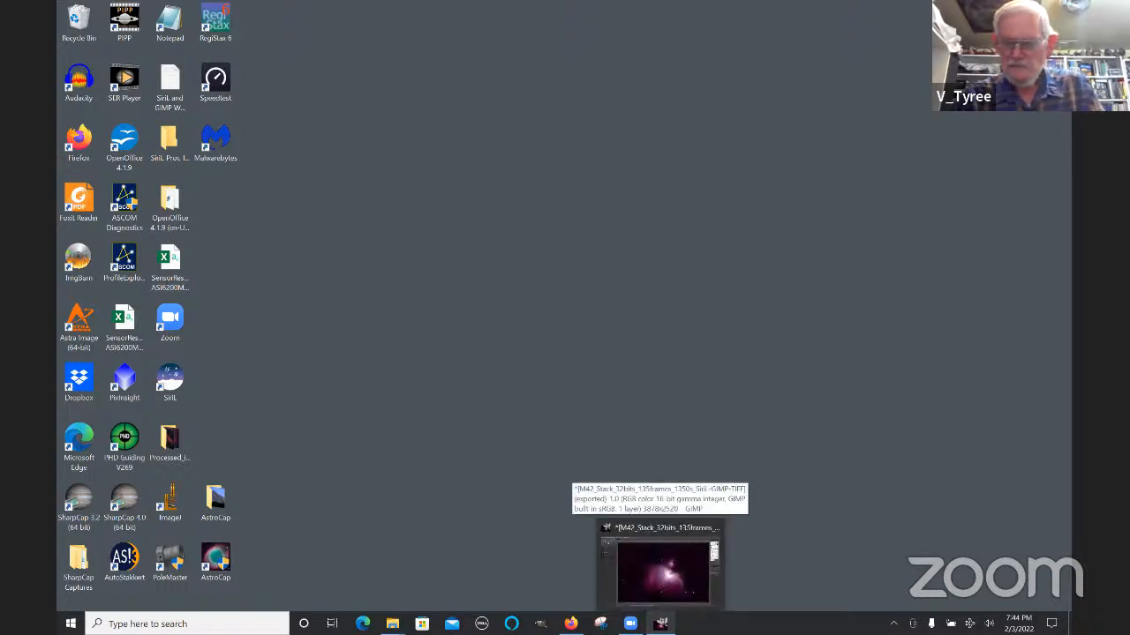
click(661, 624)
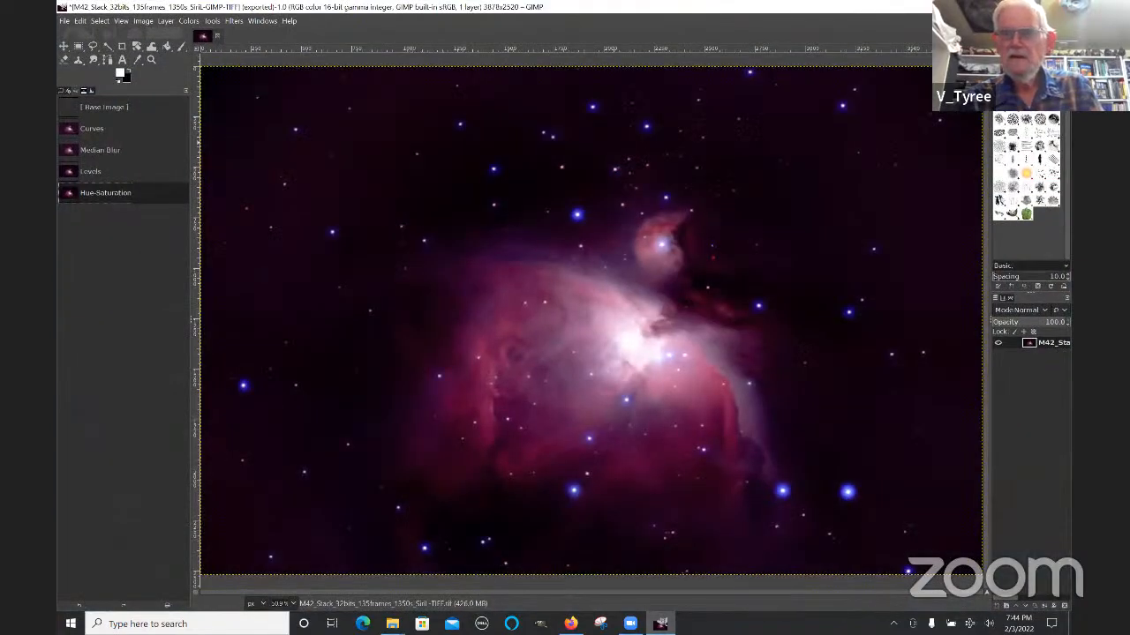
key(ctrl+q)
click(316, 214)
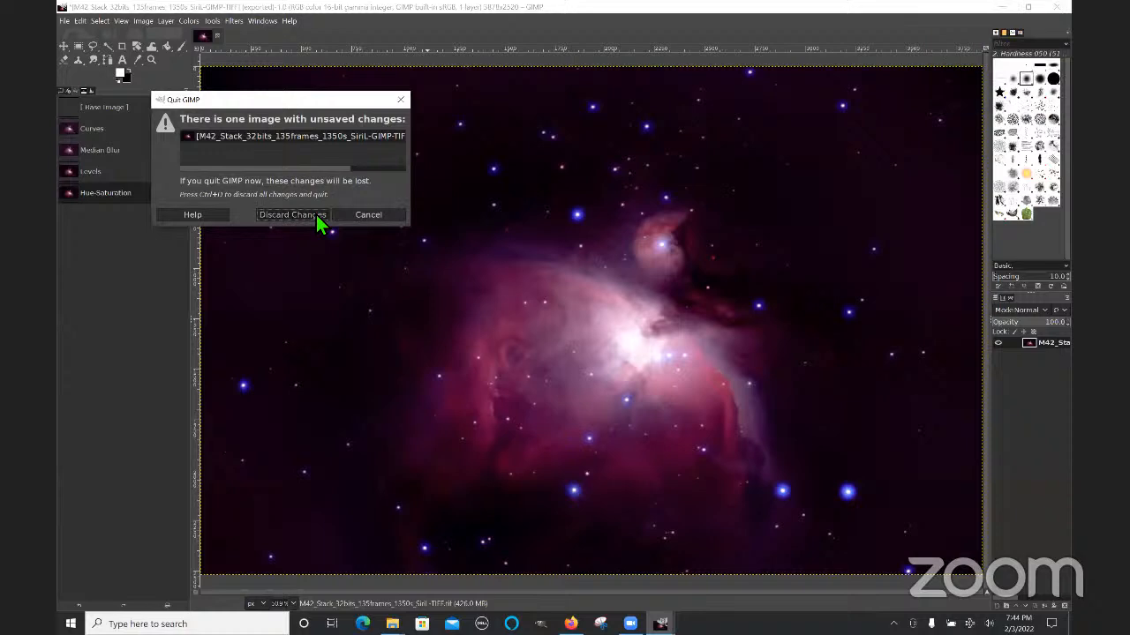